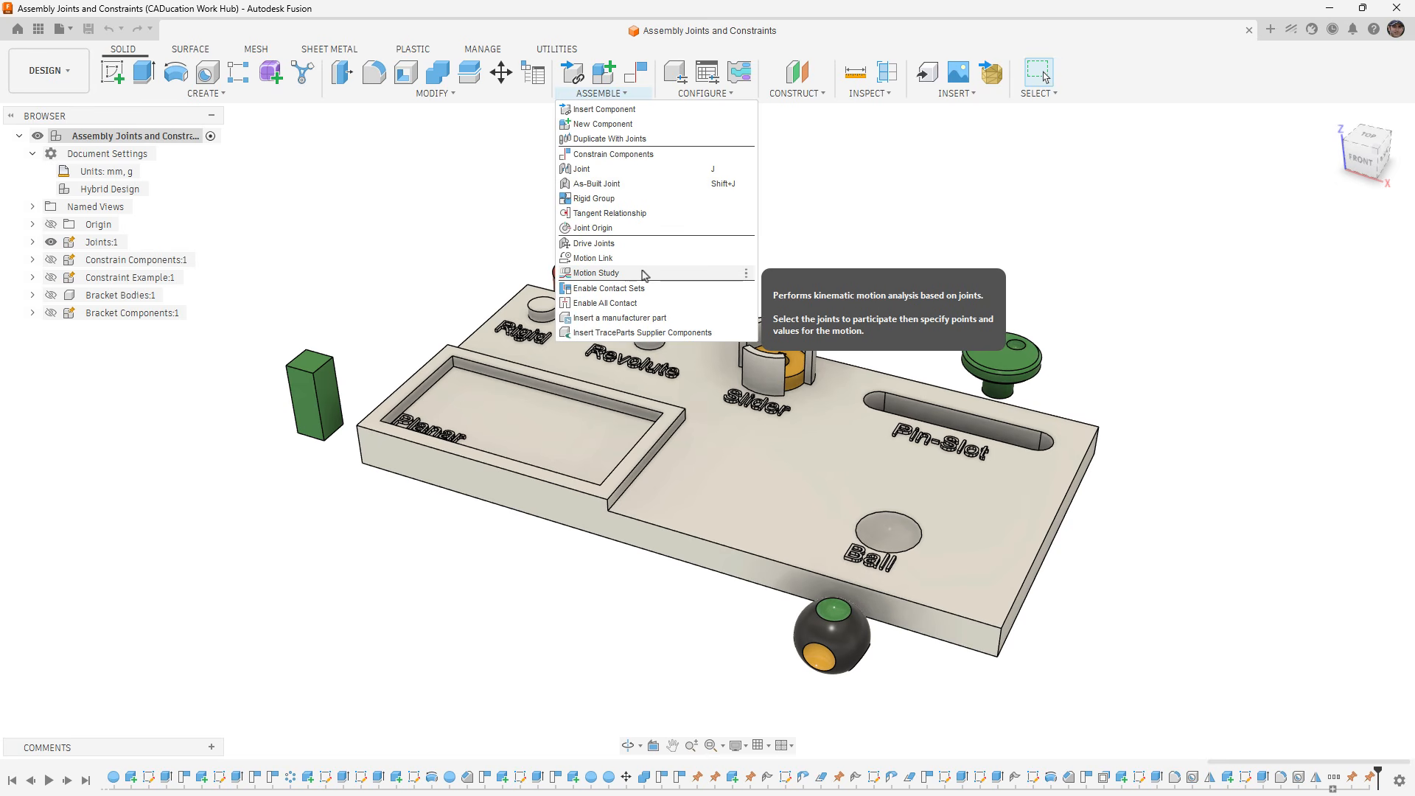
click(809, 215)
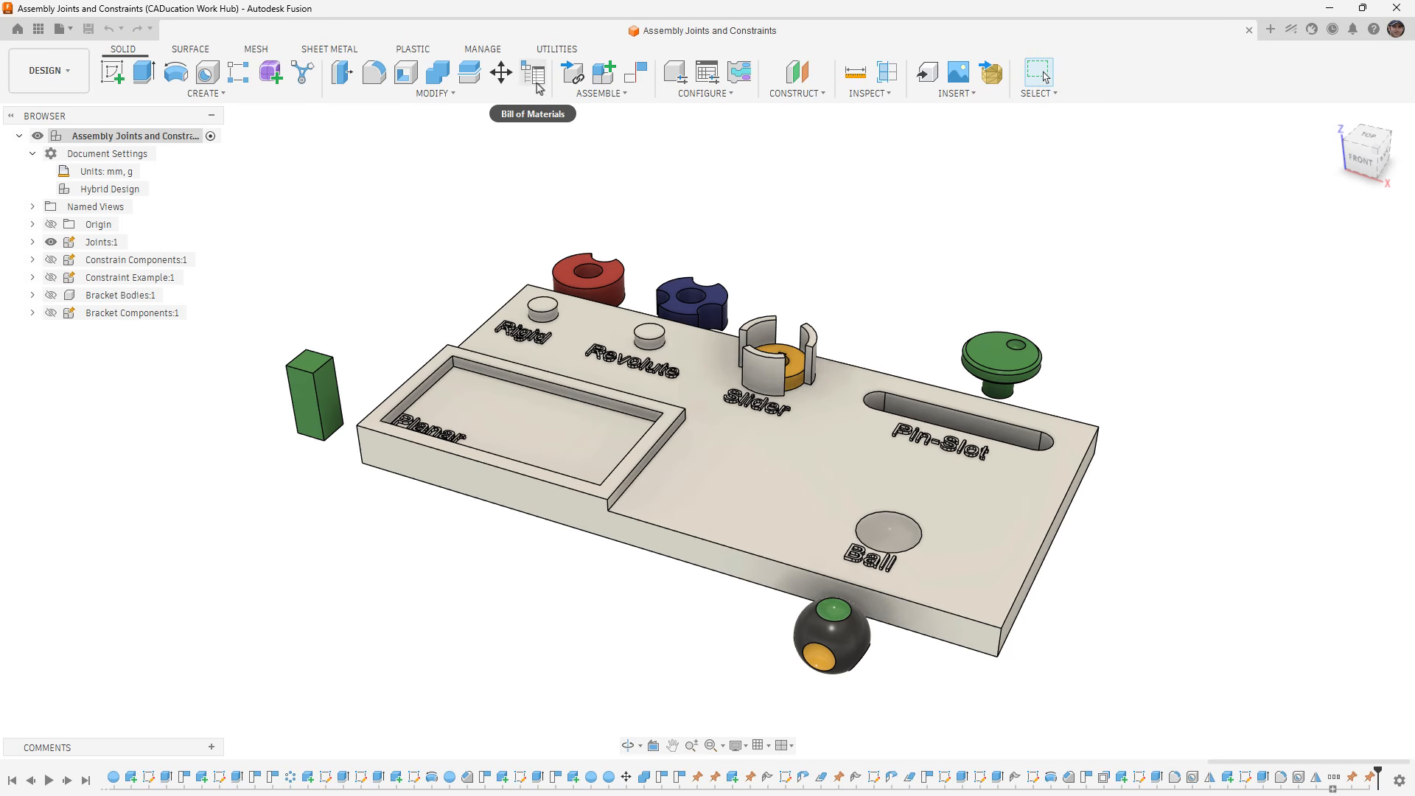
click(588, 95)
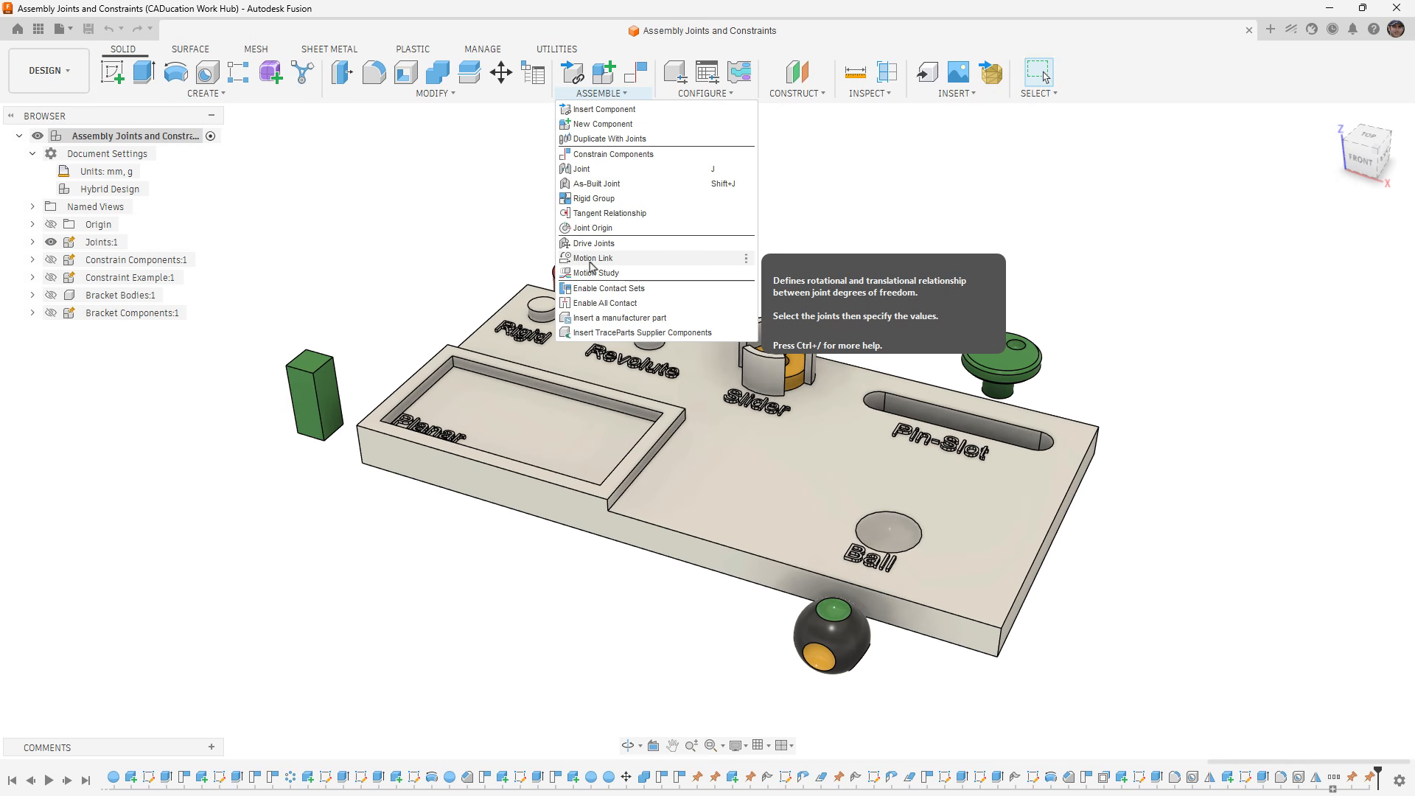
click(499, 212)
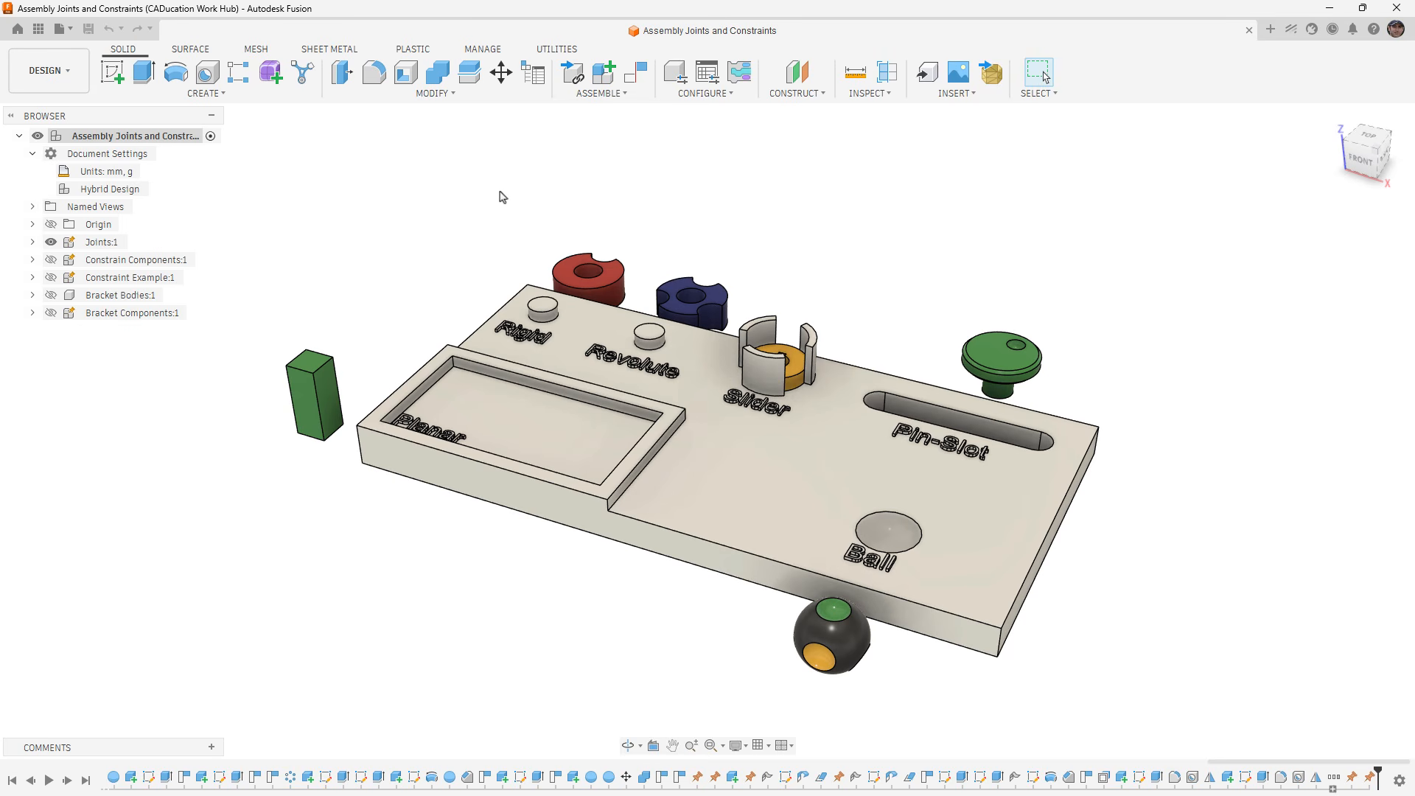
- Expand the Joints:1 component and examine each of its parts in turn, from Joint Base:1 to Block:1
click(32, 243)
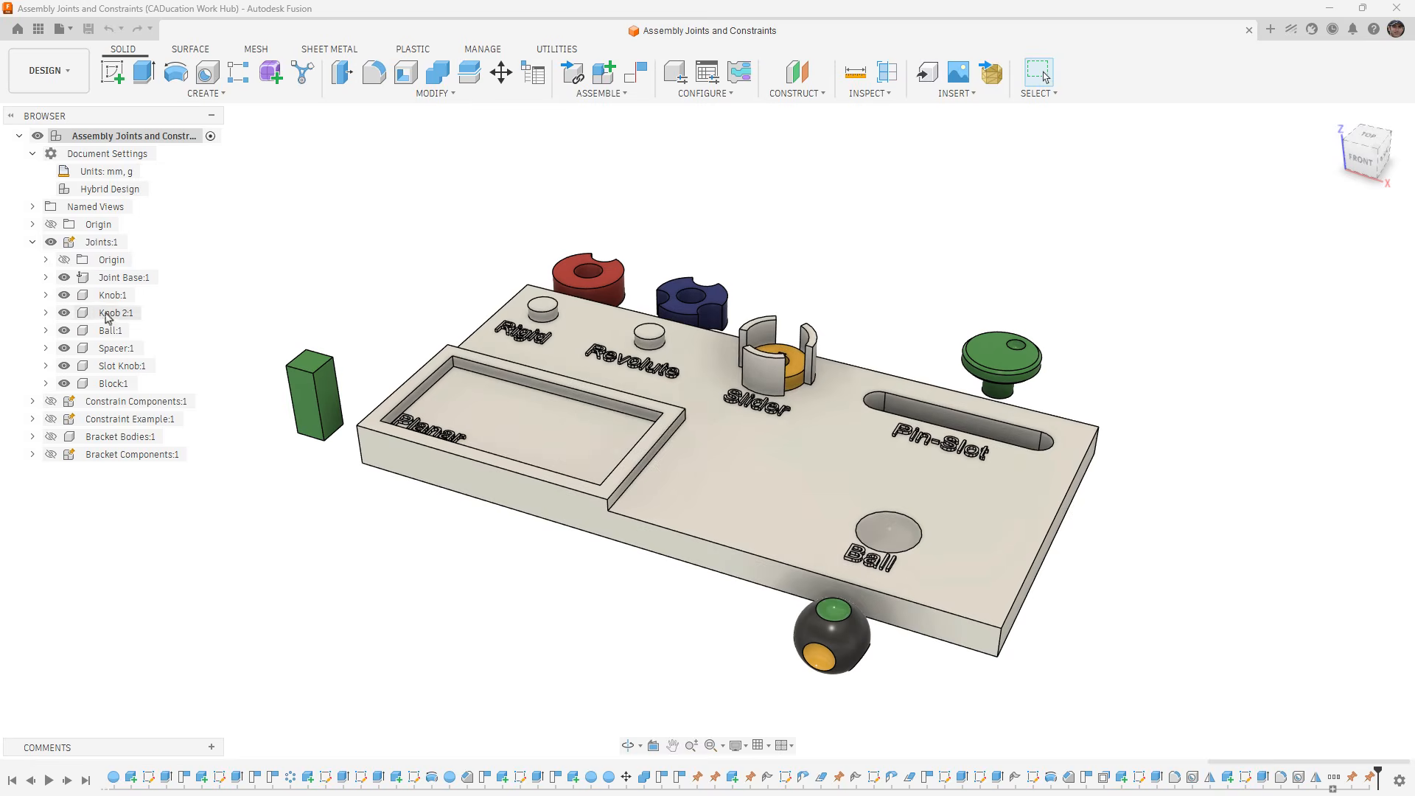
click(118, 277)
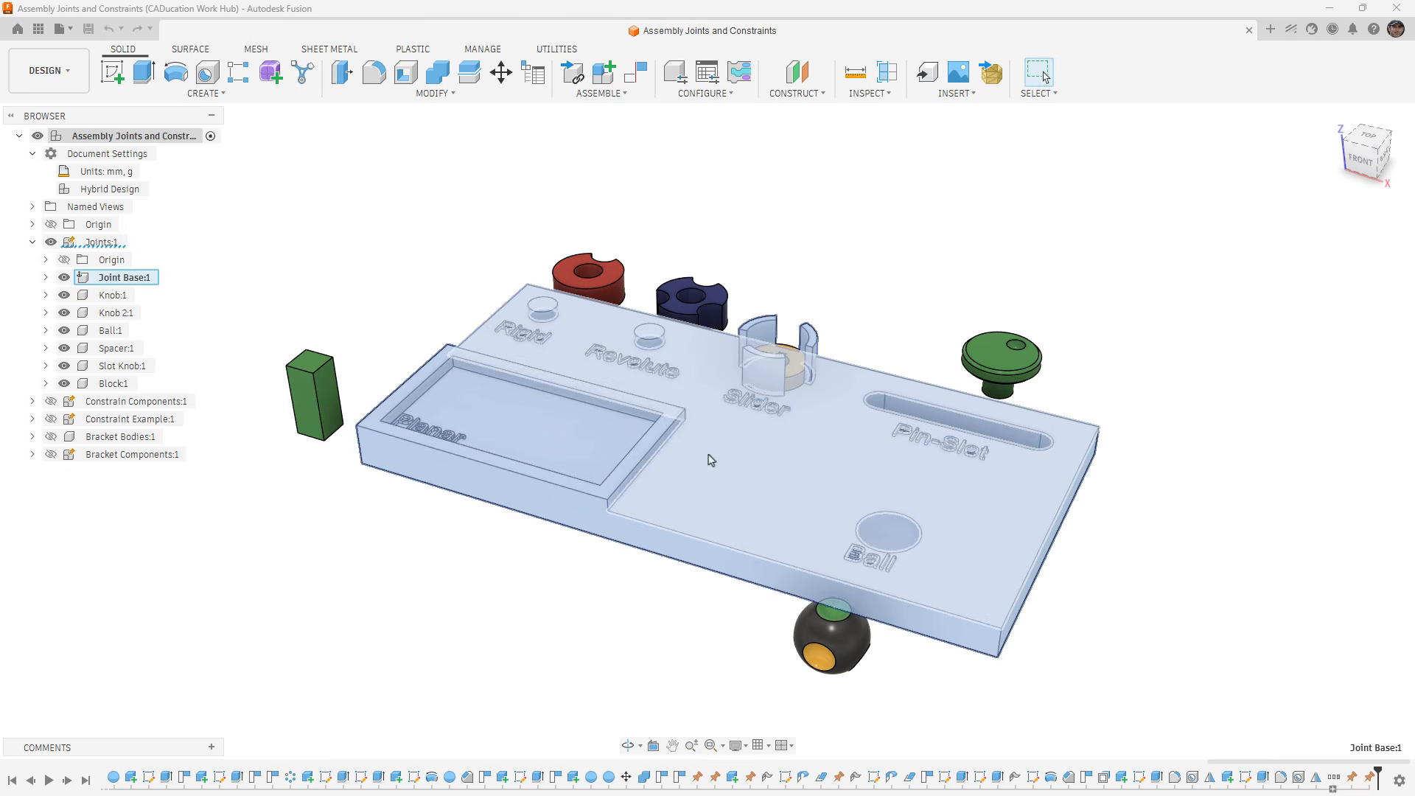
click(112, 295)
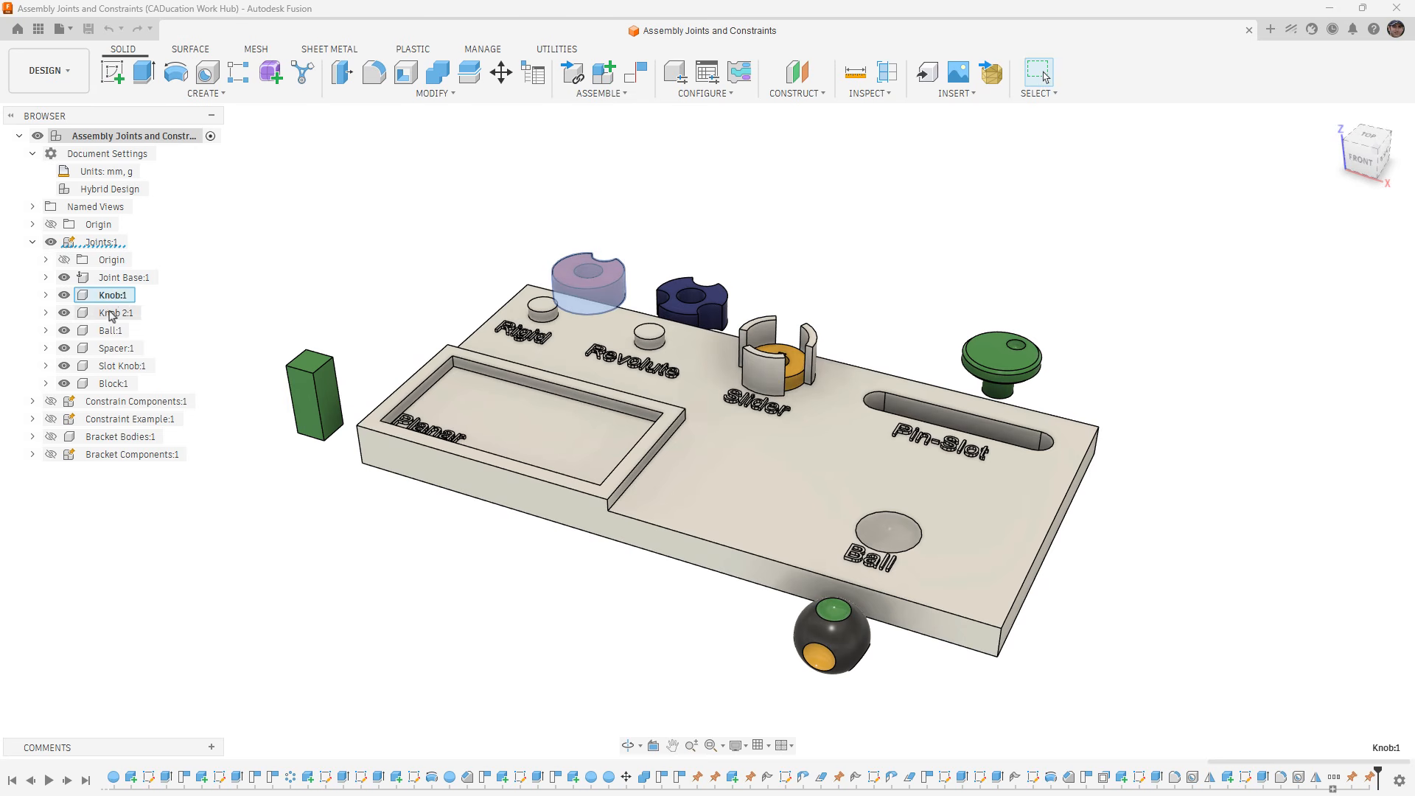
click(116, 313)
click(110, 330)
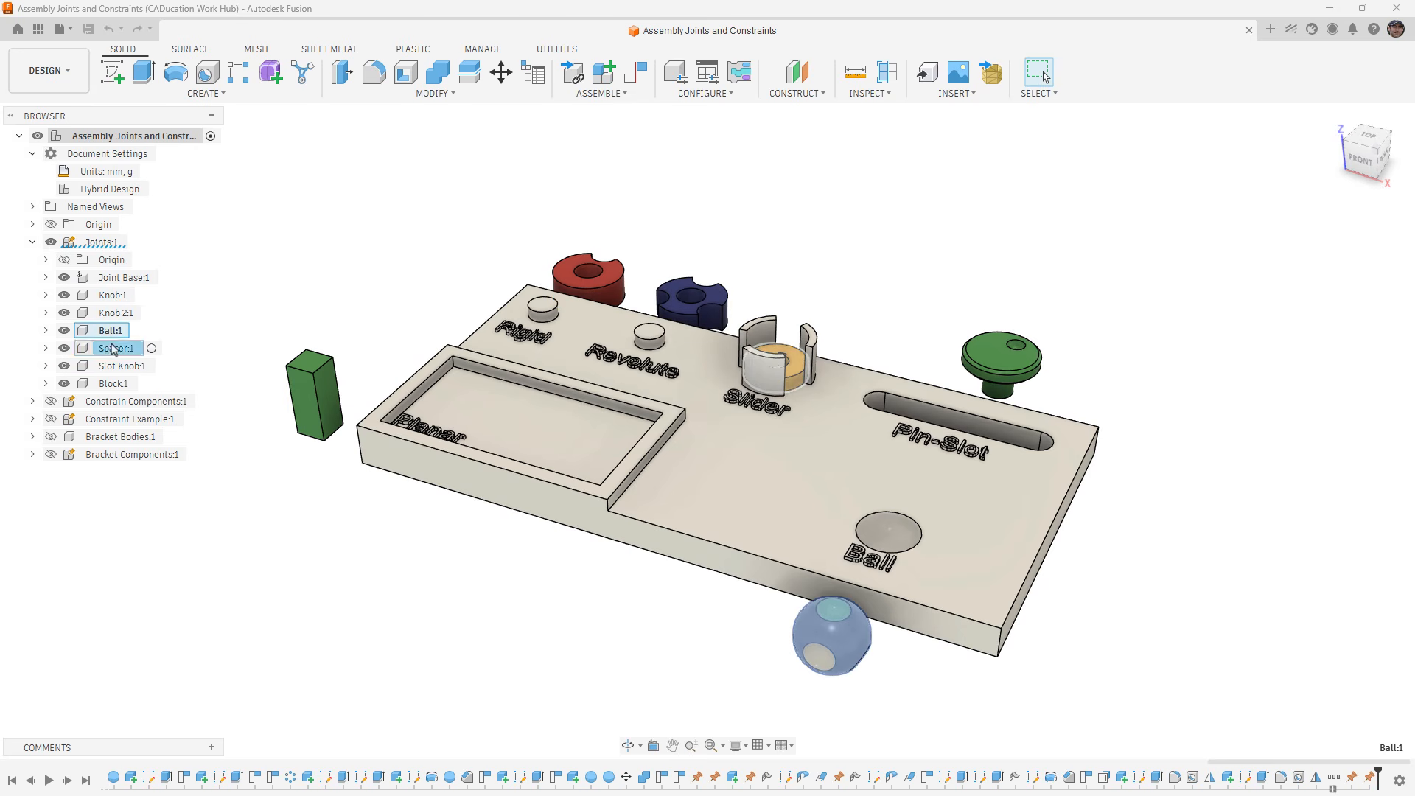
click(116, 348)
click(118, 365)
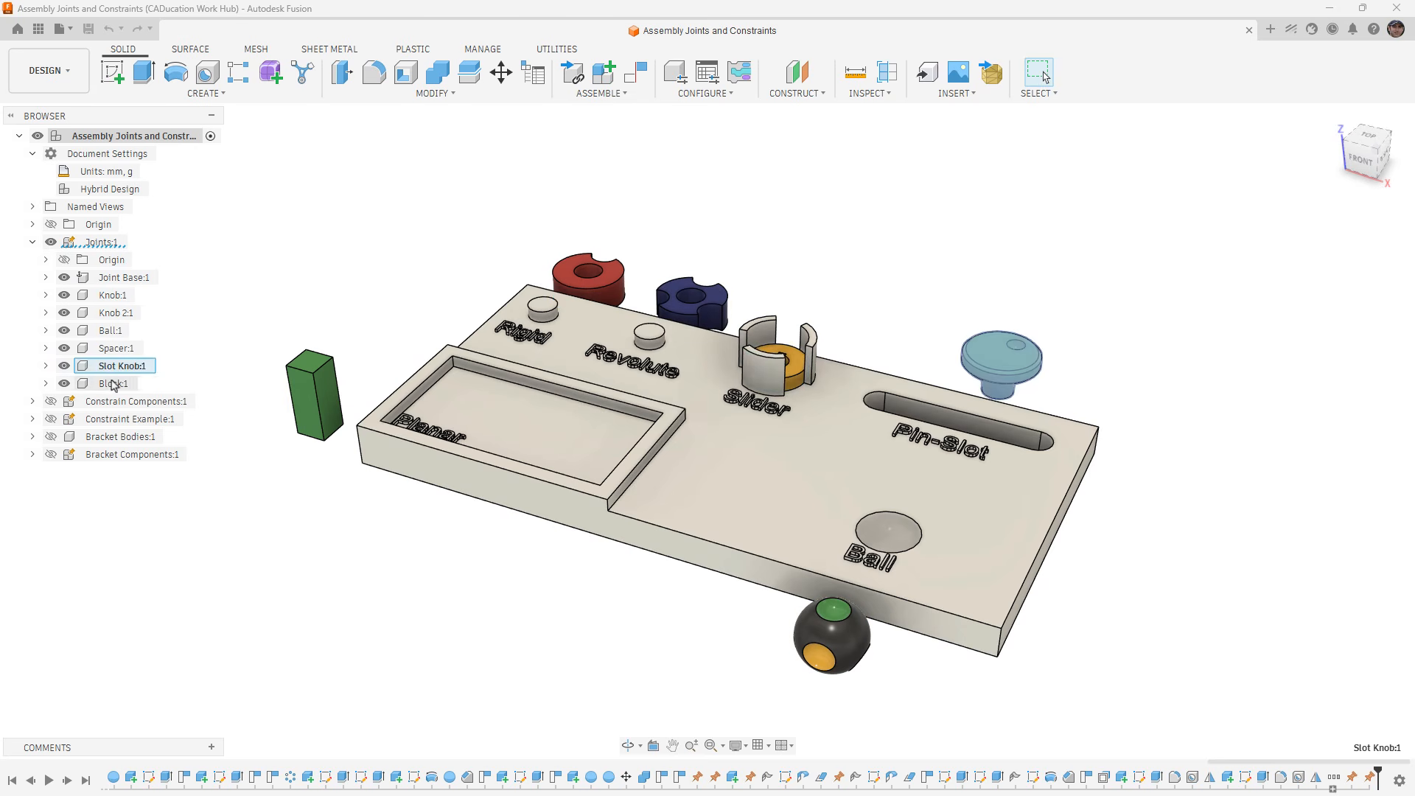
click(114, 384)
click(293, 299)
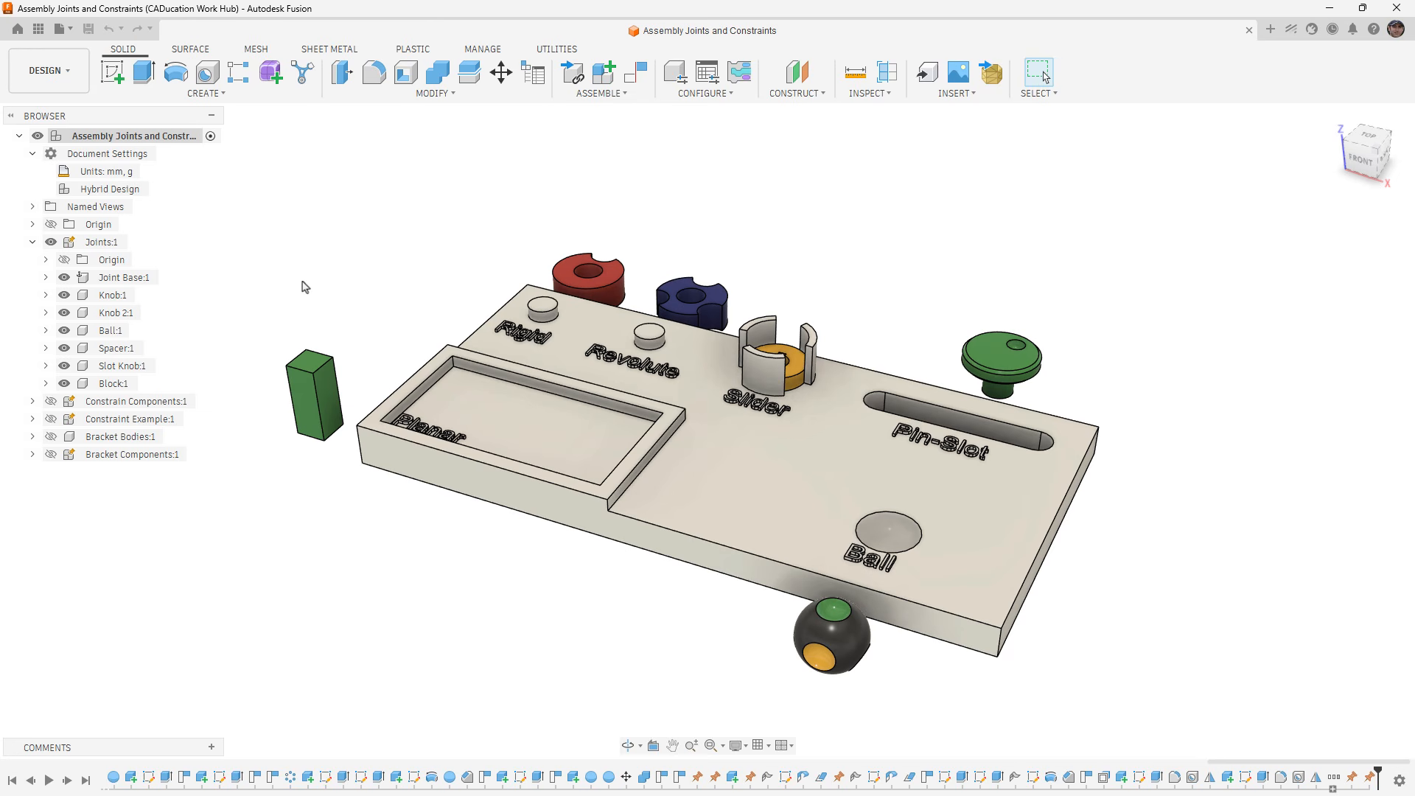
click(630, 99)
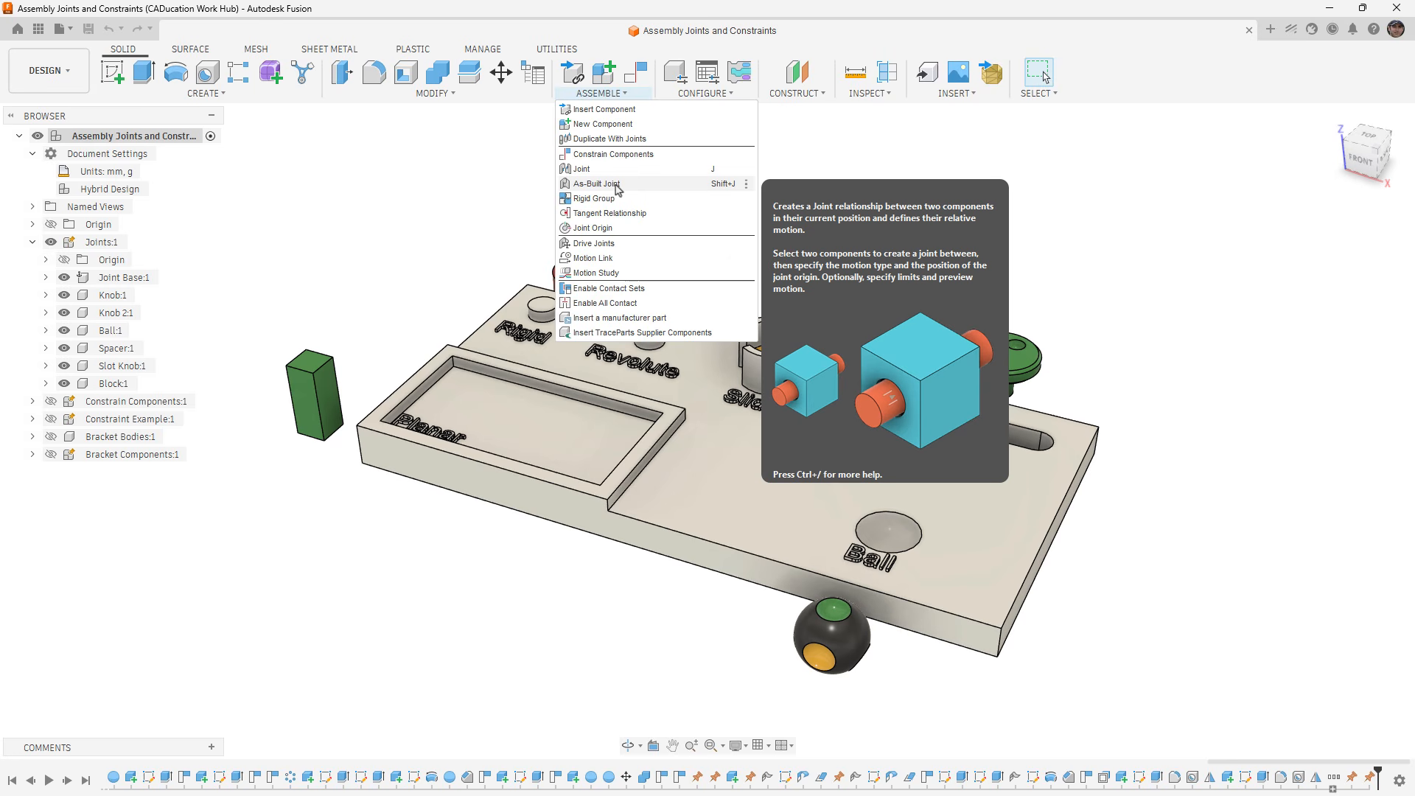
click(403, 178)
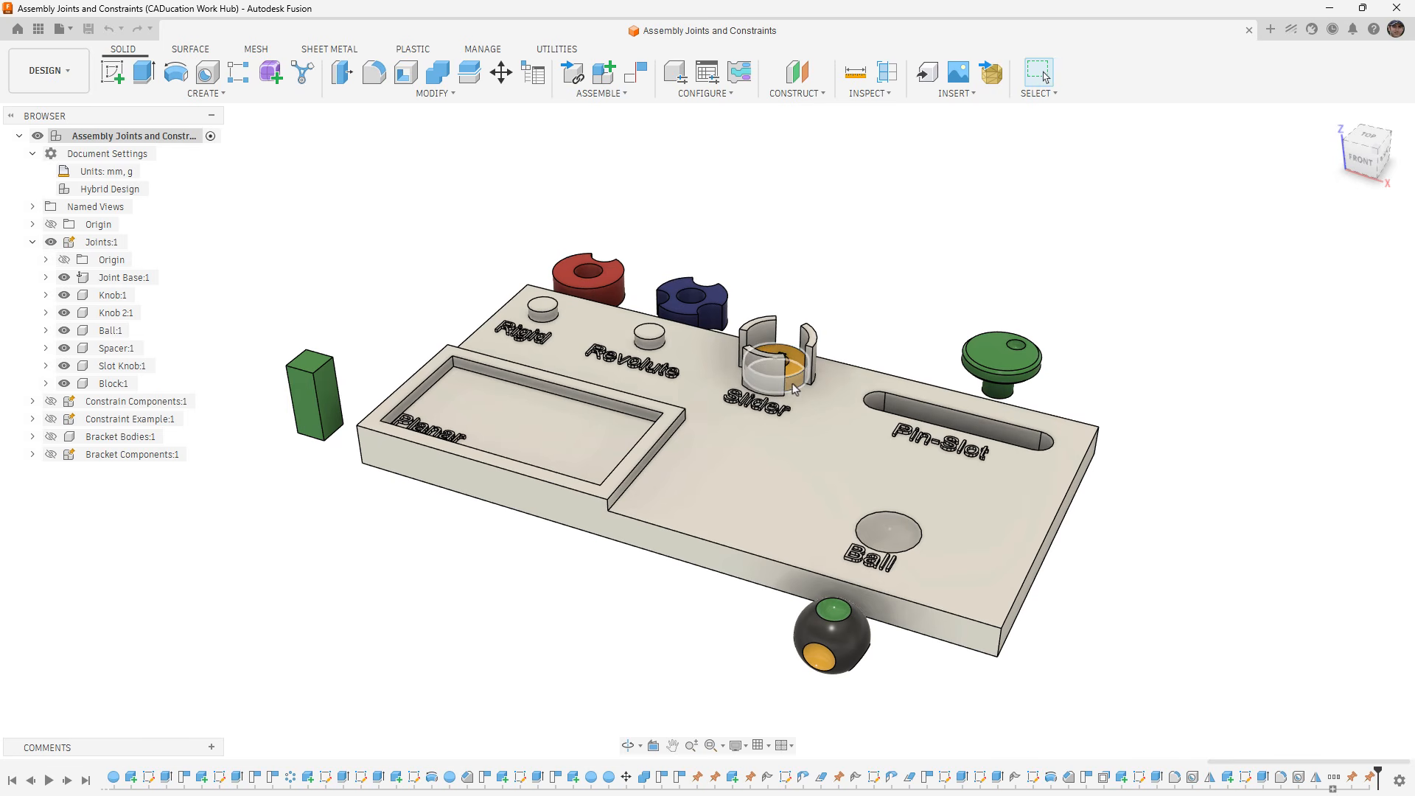
click(624, 96)
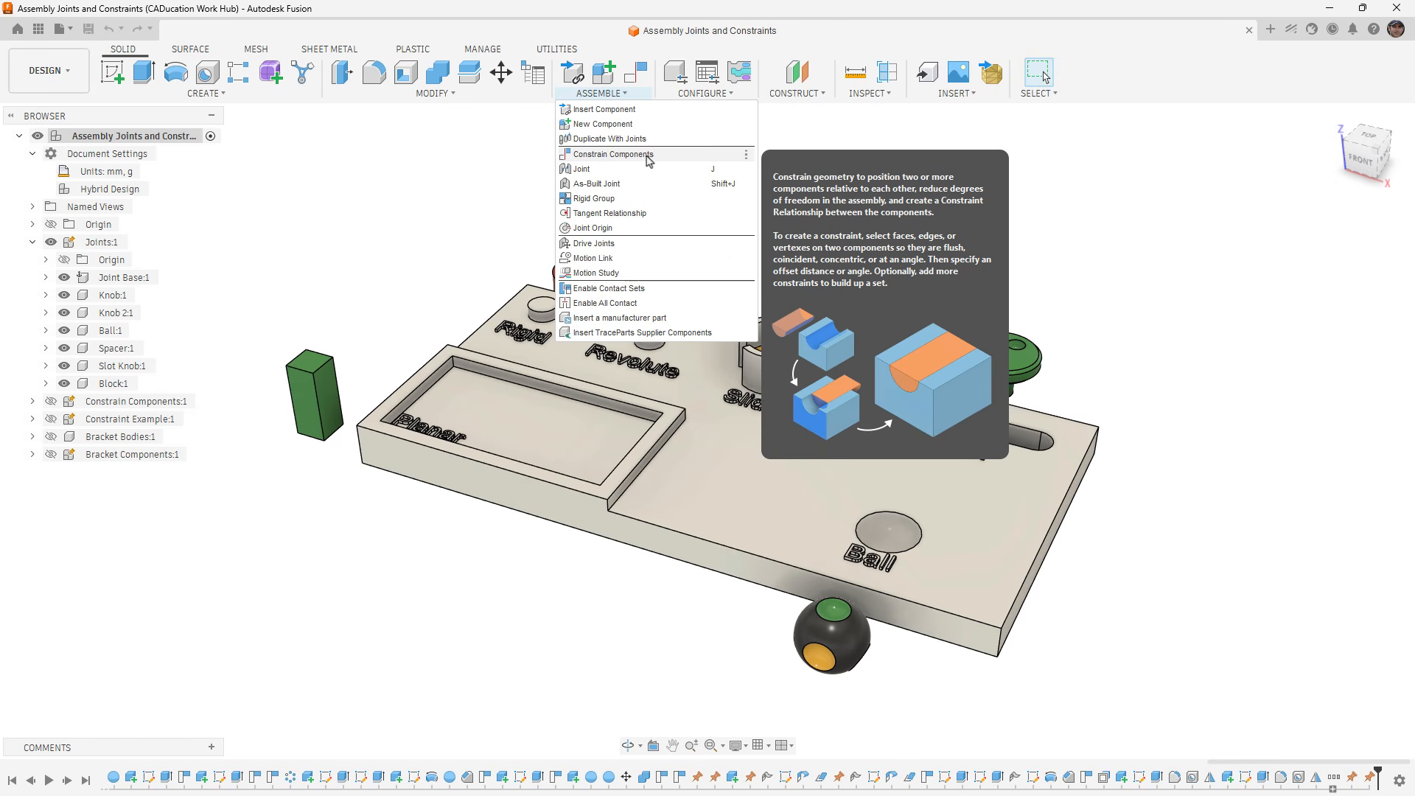
click(489, 197)
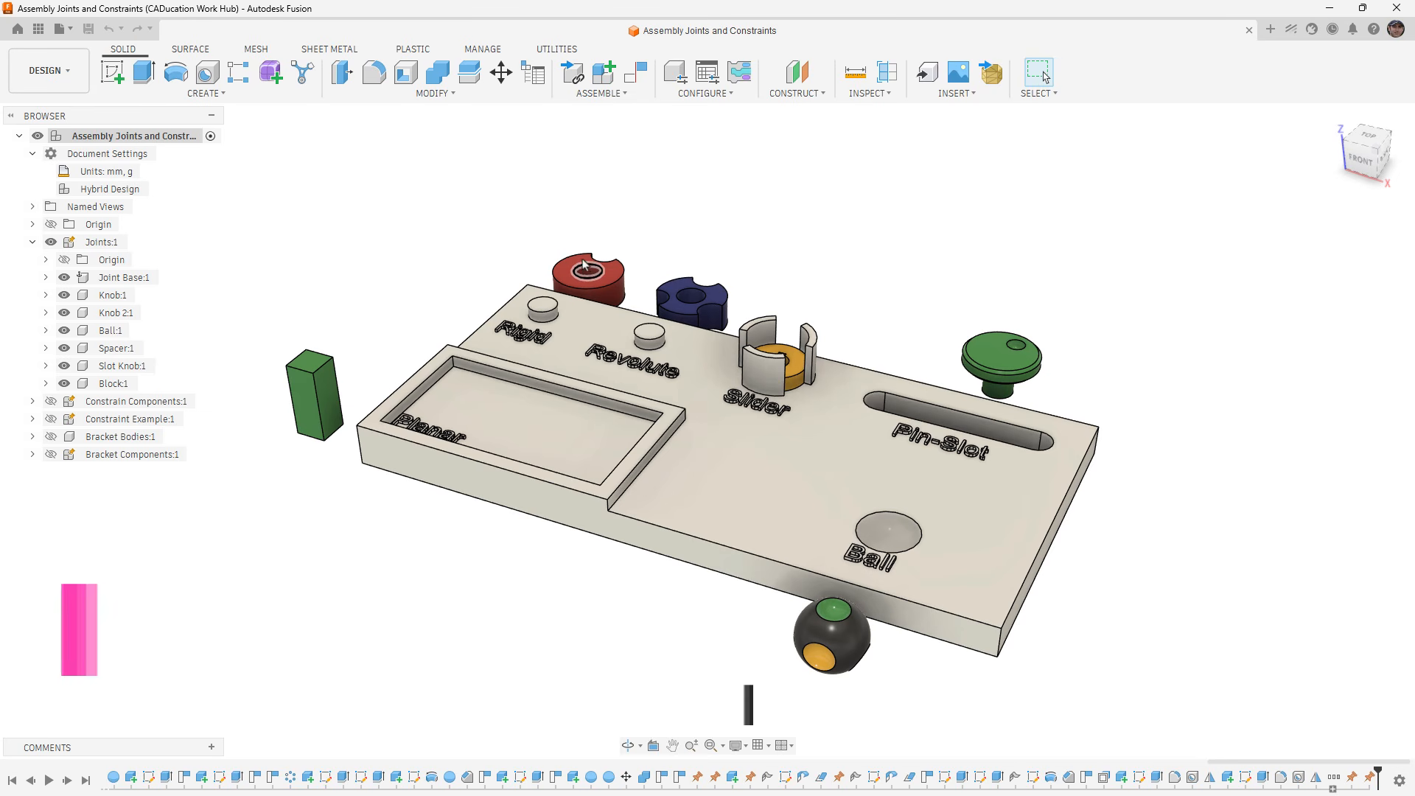
- Try moving the red Knob:1 freely with its origin temporarily displayed, and revert it to its original position
drag(587, 270, 567, 178)
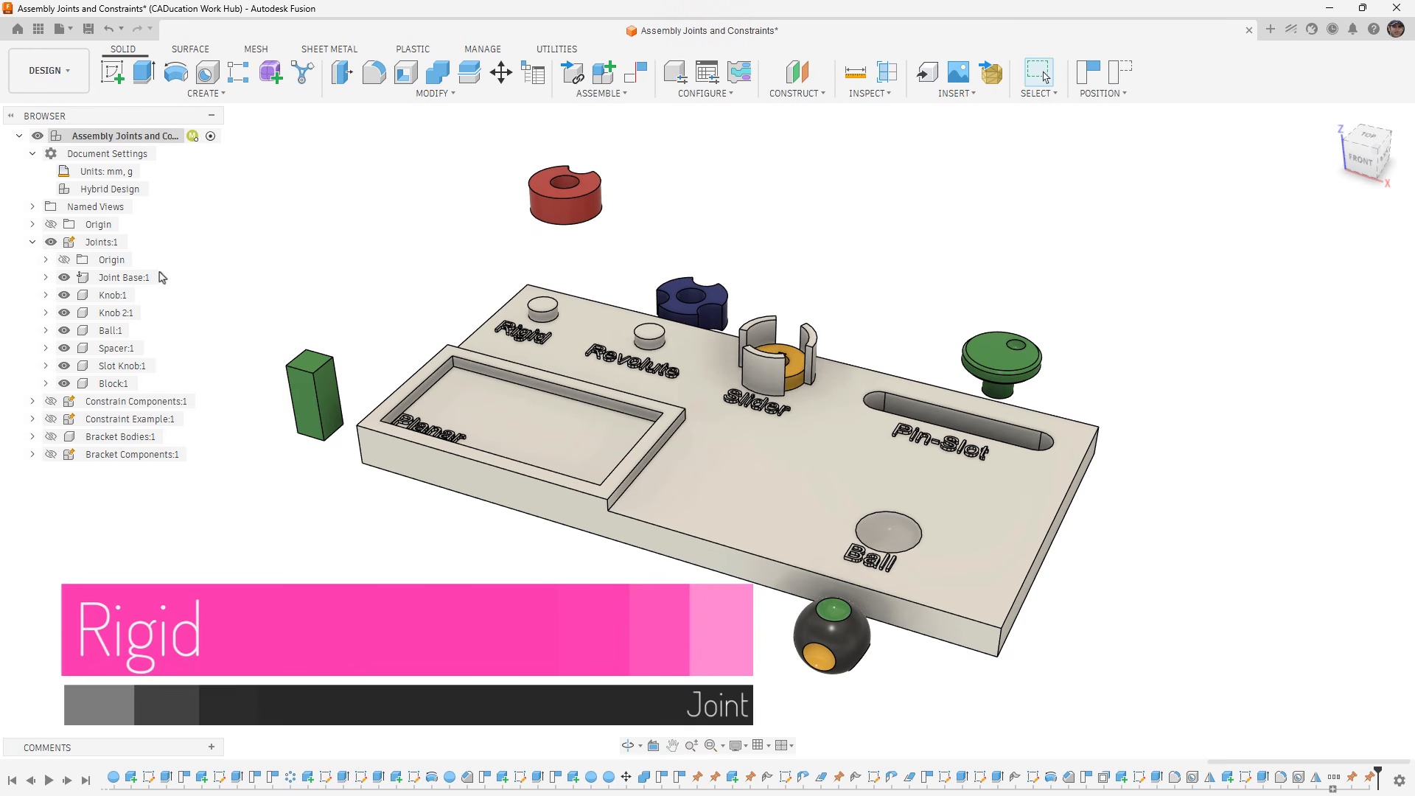
click(63, 296)
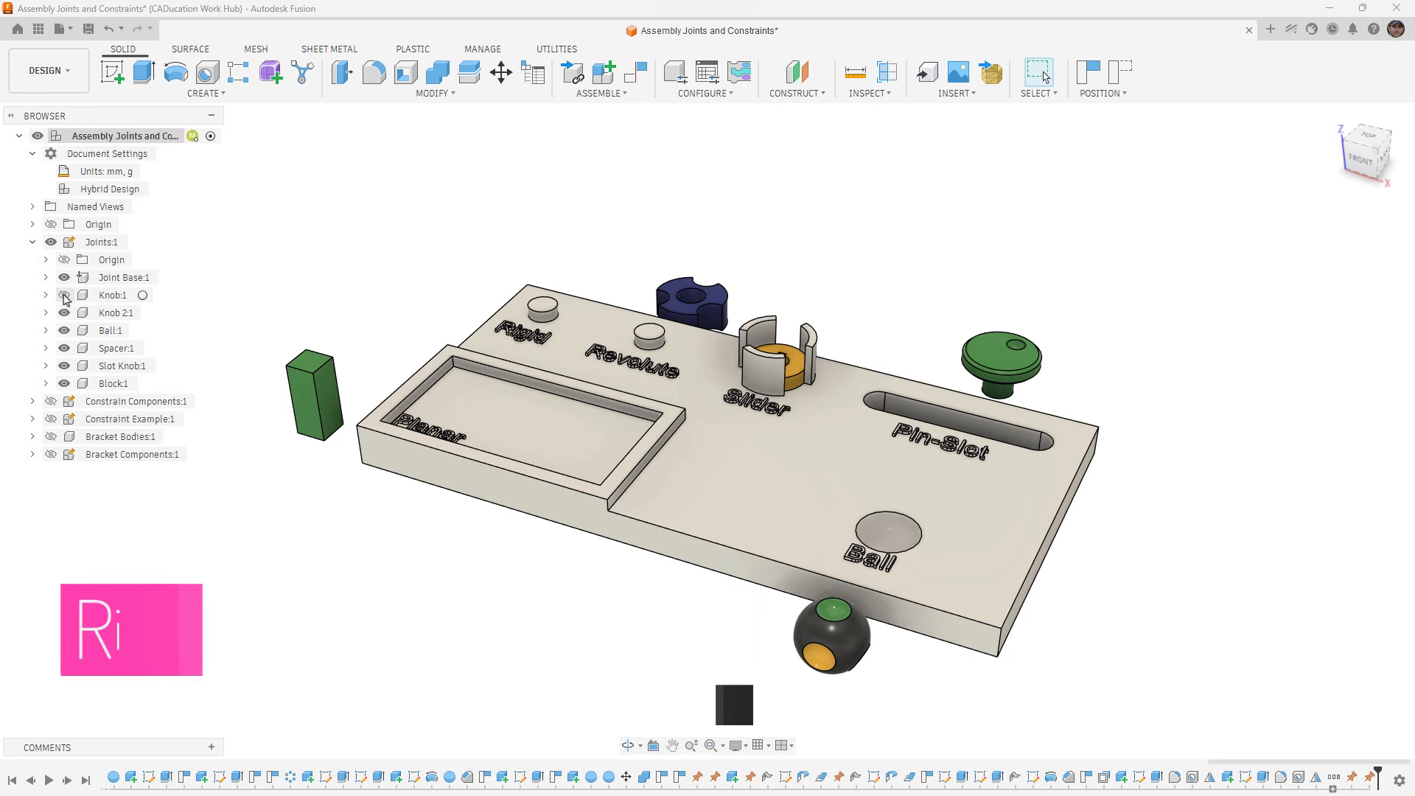
click(64, 296)
click(46, 295)
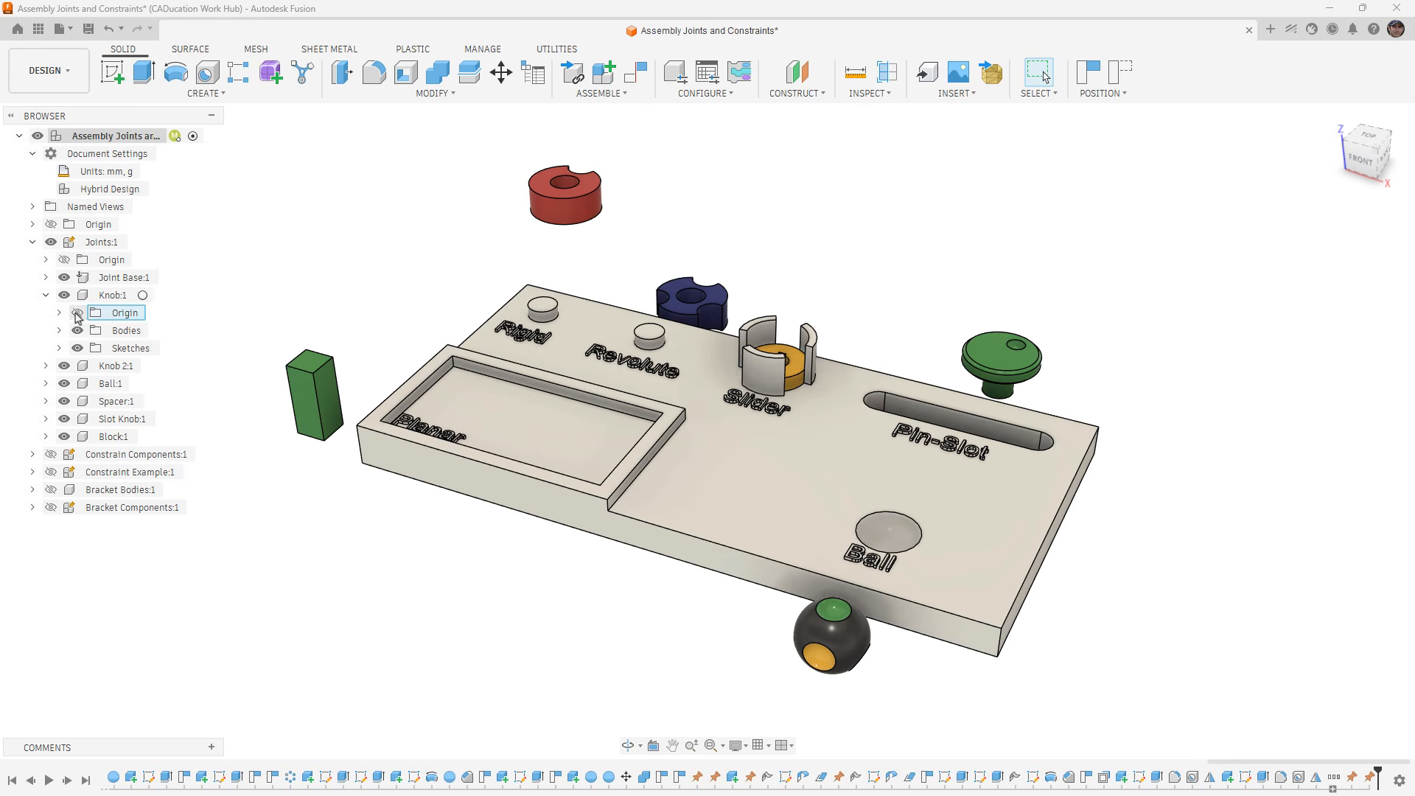
click(77, 312)
mouse_move(547, 216)
mouse_down()
mouse_move(648, 239)
mouse_move(534, 214)
mouse_move(613, 255)
mouse_move(632, 232)
mouse_move(562, 218)
mouse_up()
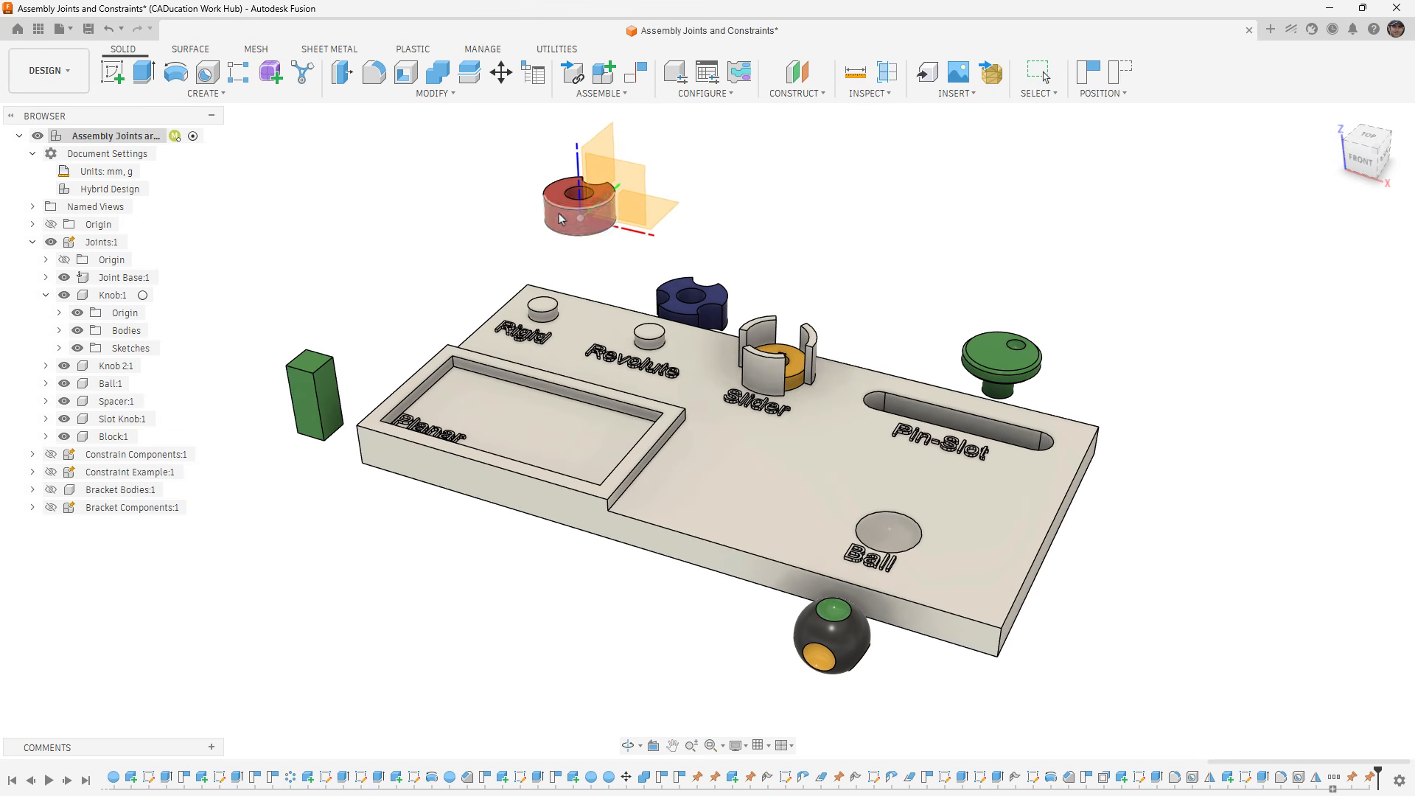
click(77, 312)
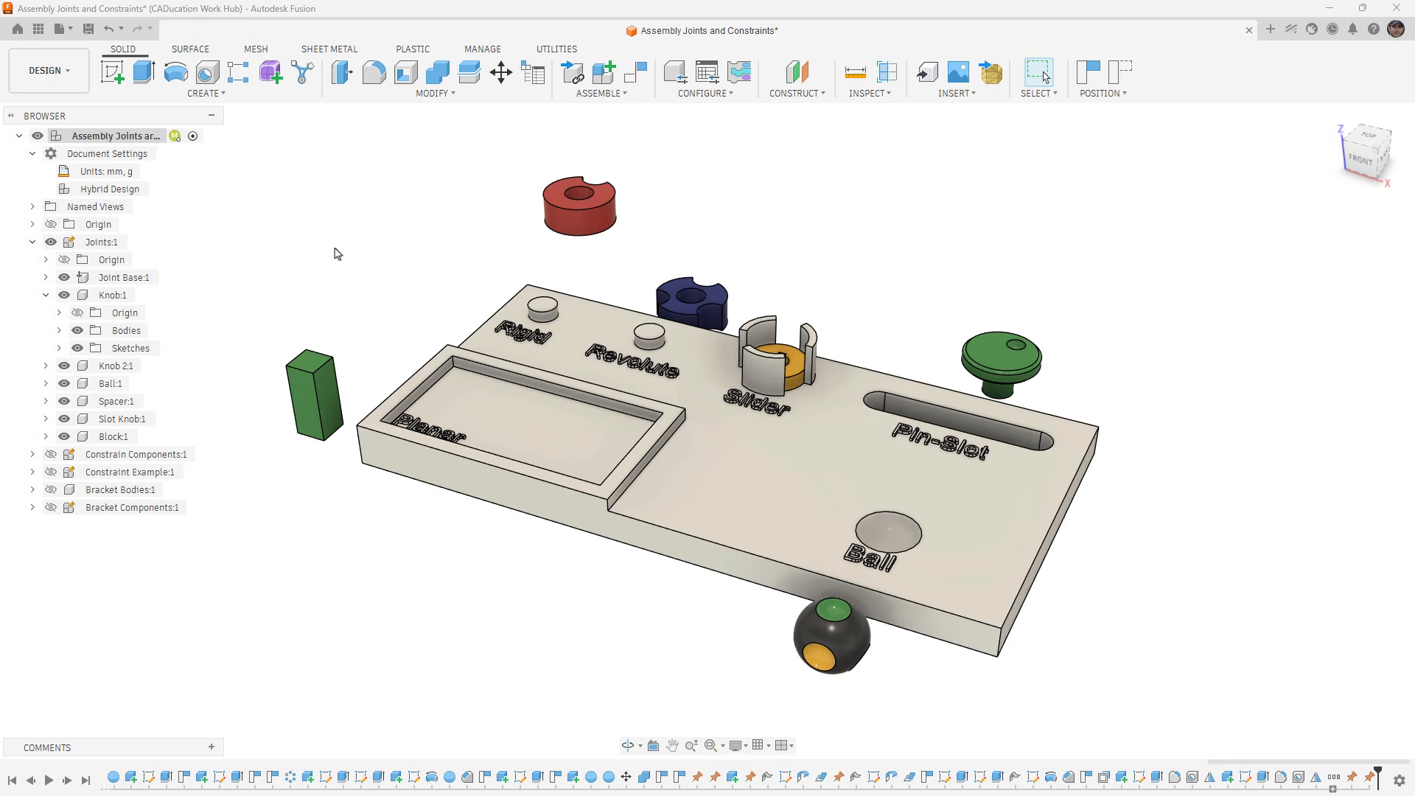
click(1114, 76)
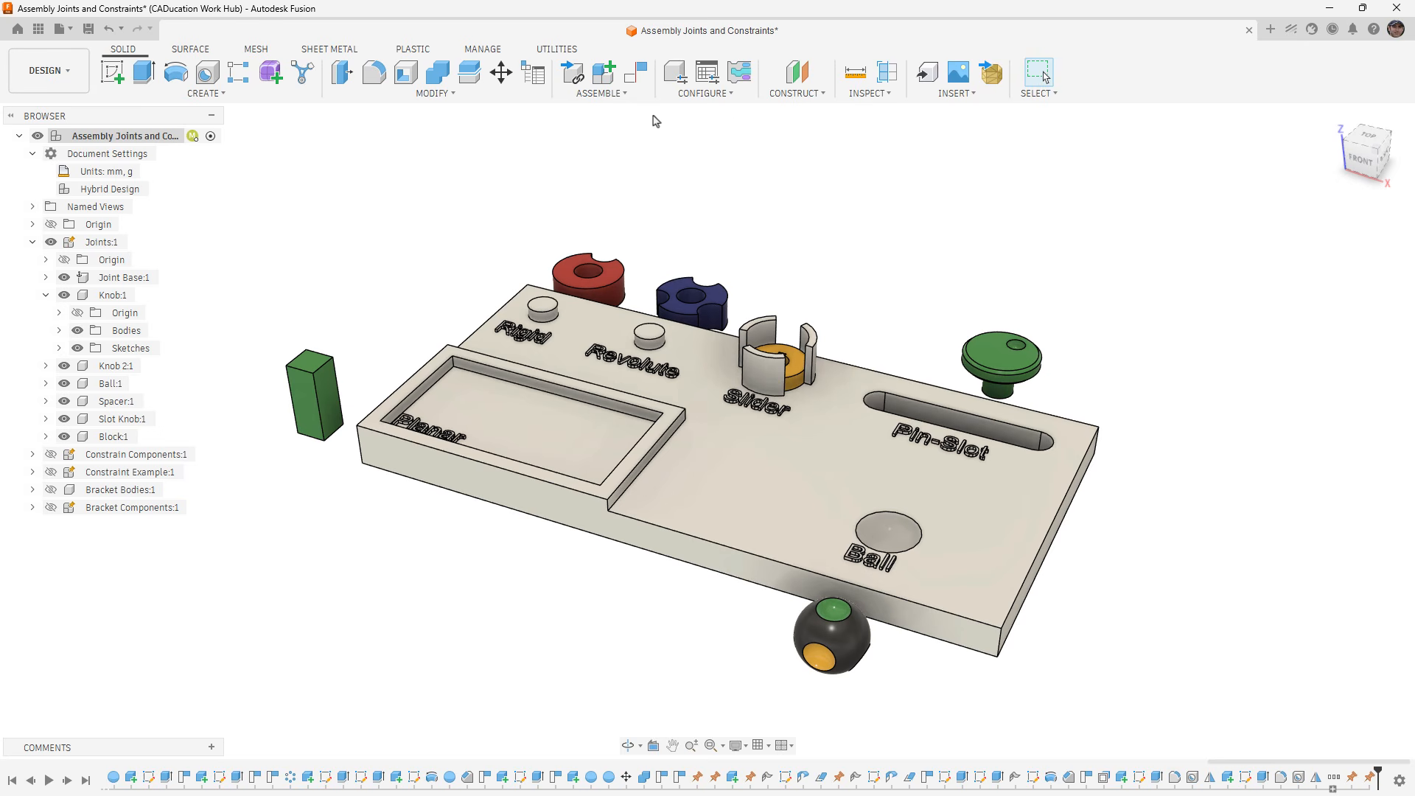
- Create a Rigid joint snapping the base of the Rigid peg on Joint Base:1 to the red Knob:1's central hole
click(625, 96)
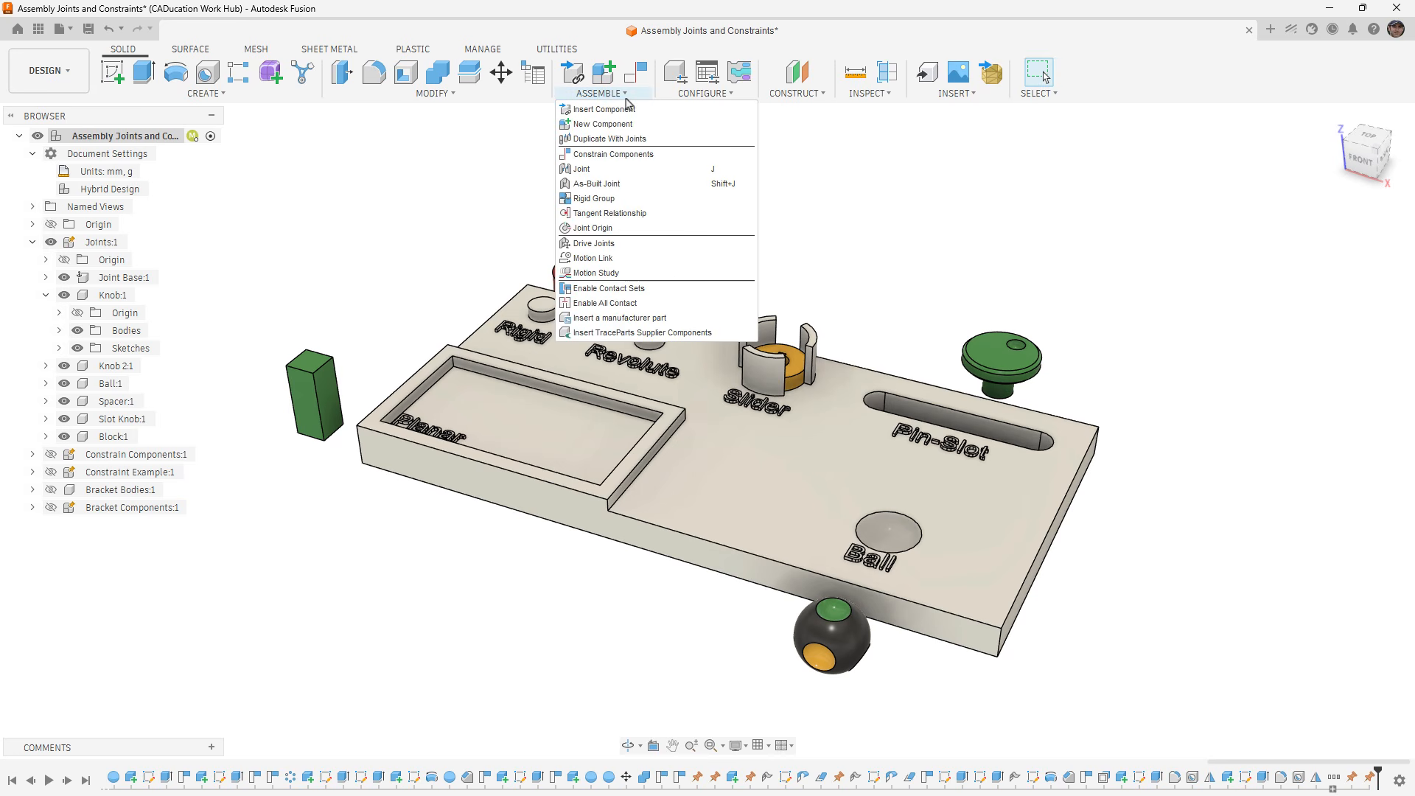
click(602, 169)
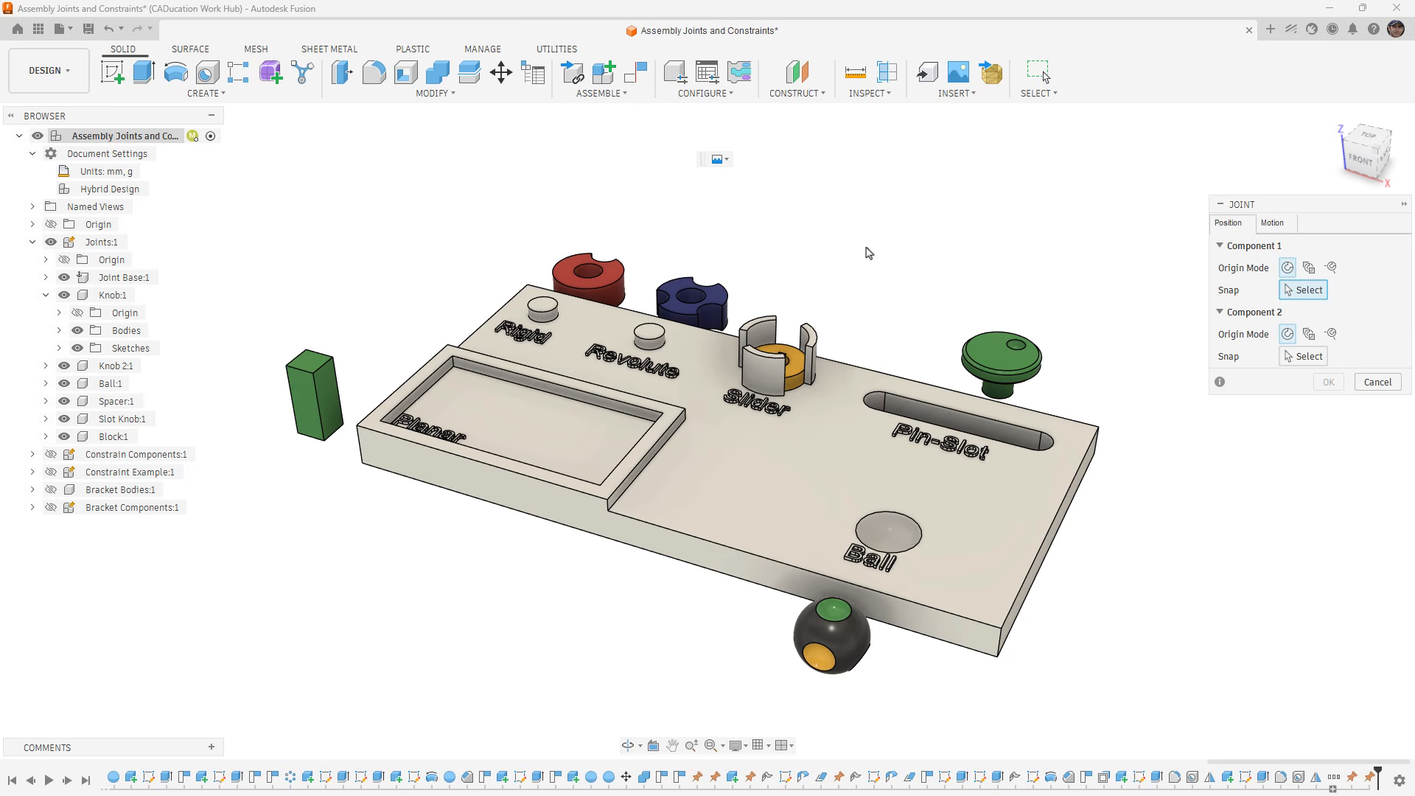
shift+middle_drag(760, 241, 762, 269)
middle_drag(654, 161, 660, 237)
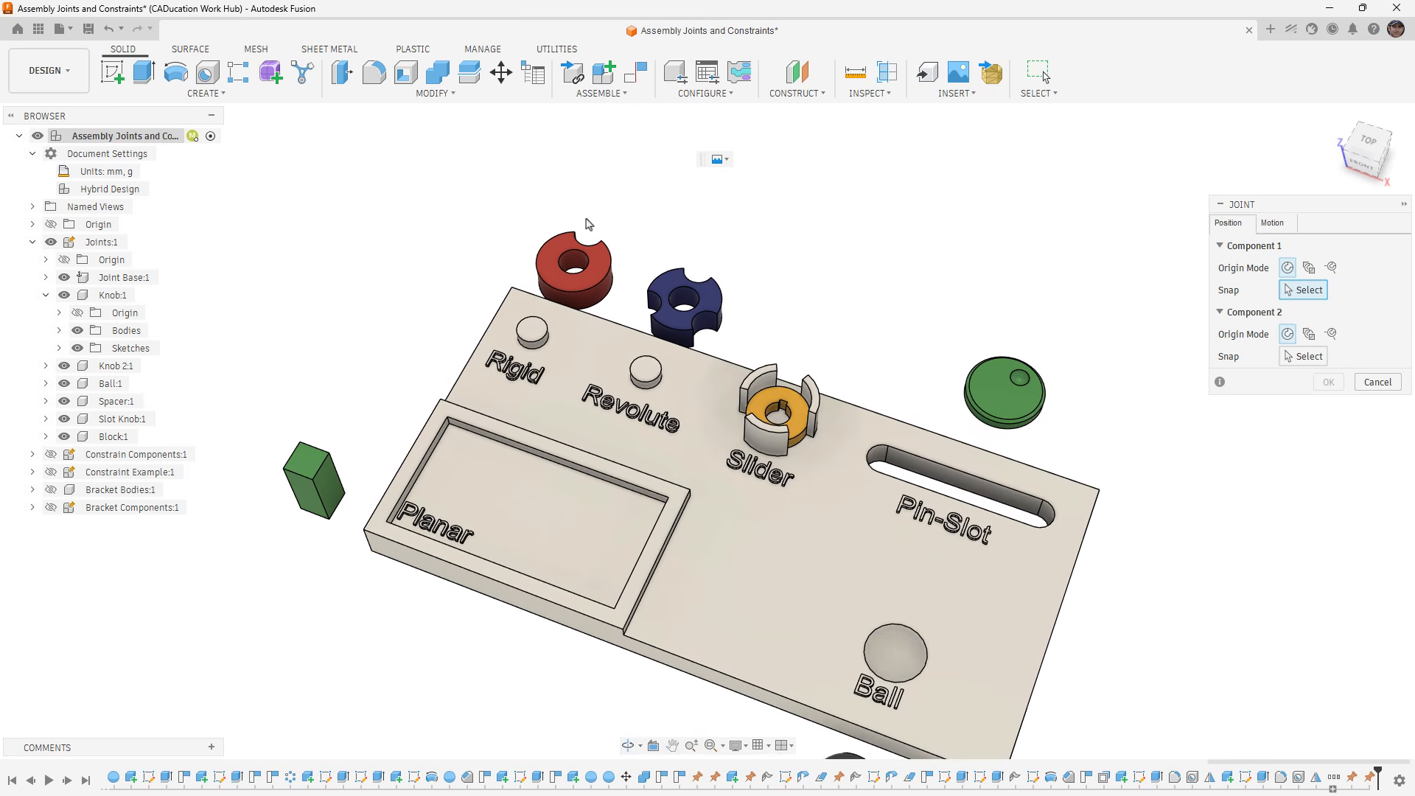
scroll(597, 226, up, 3)
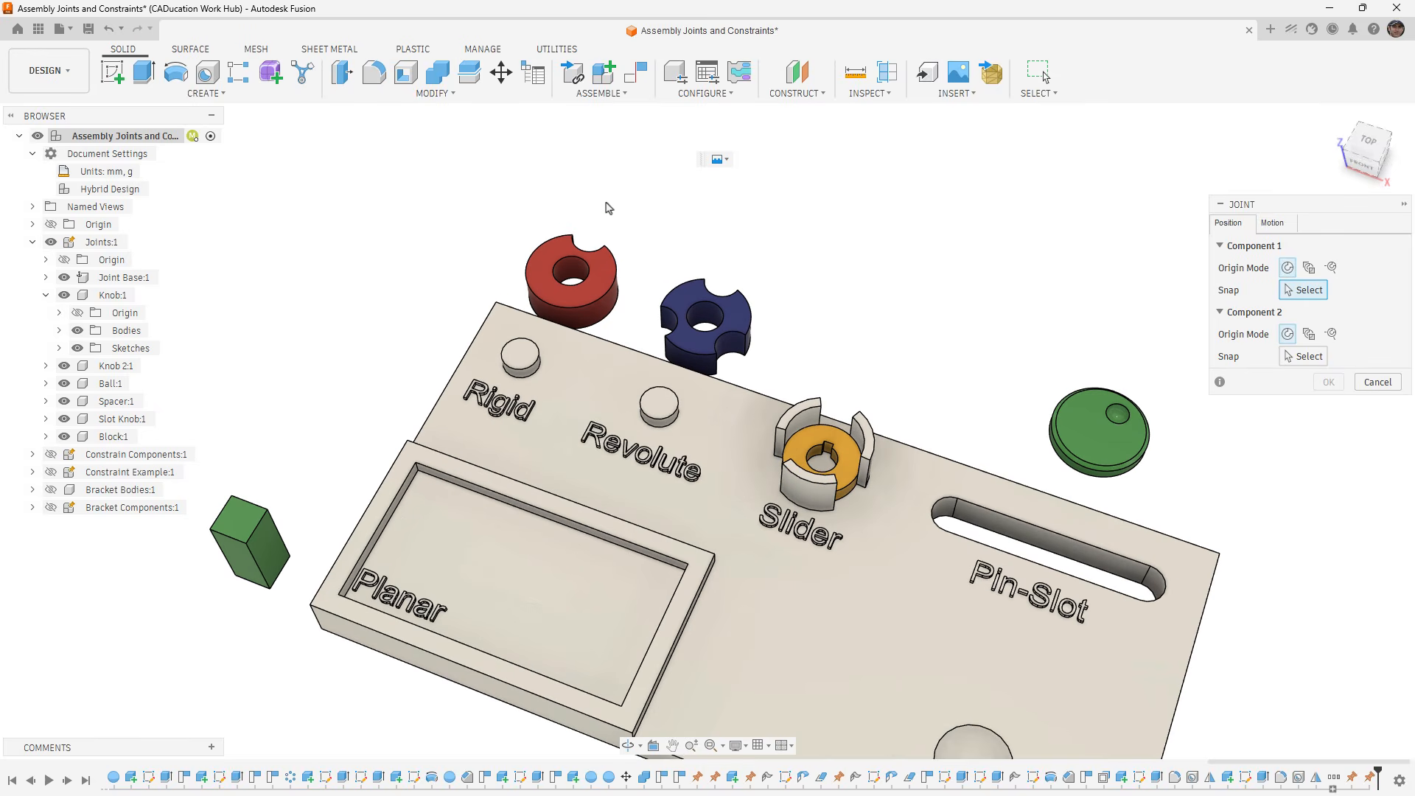
click(531, 376)
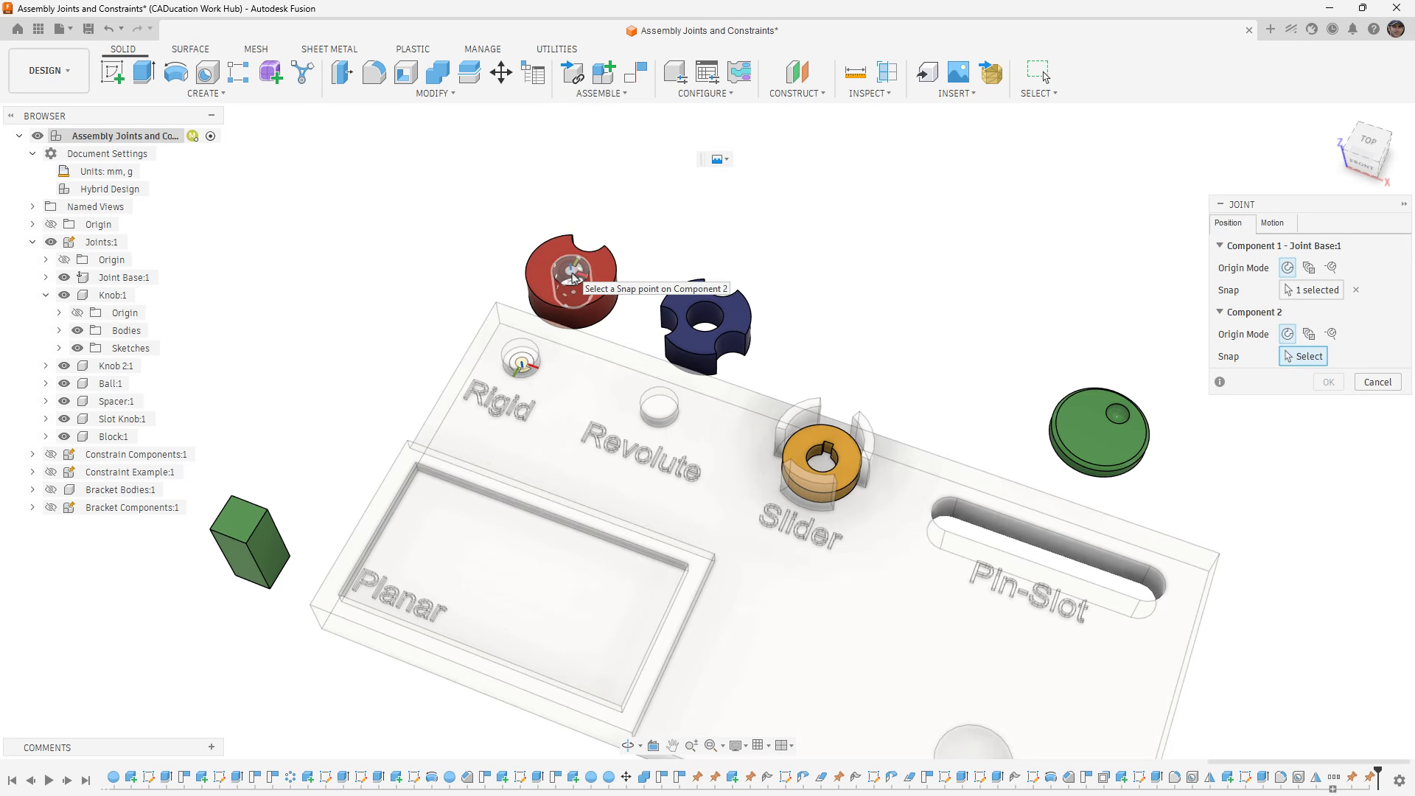
click(574, 279)
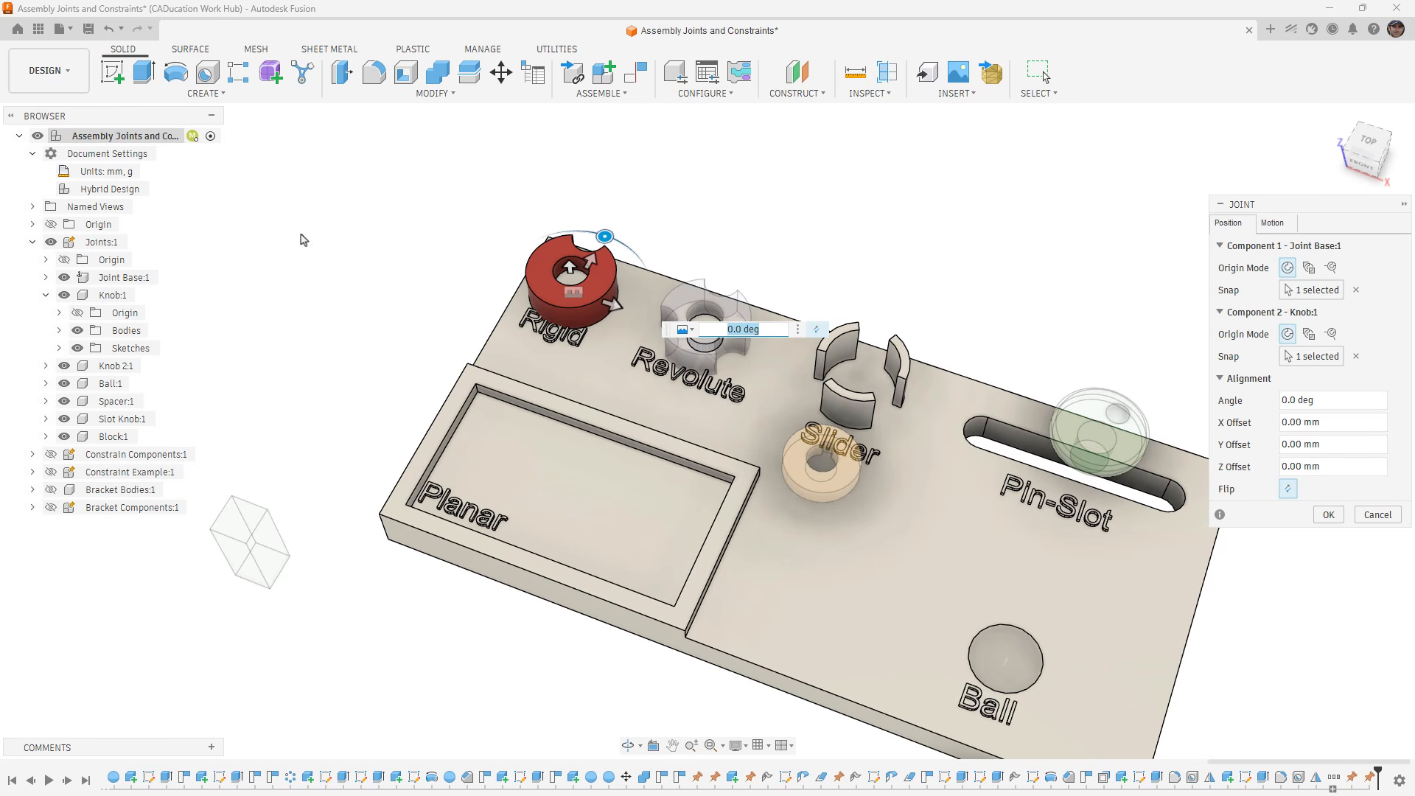
click(1285, 228)
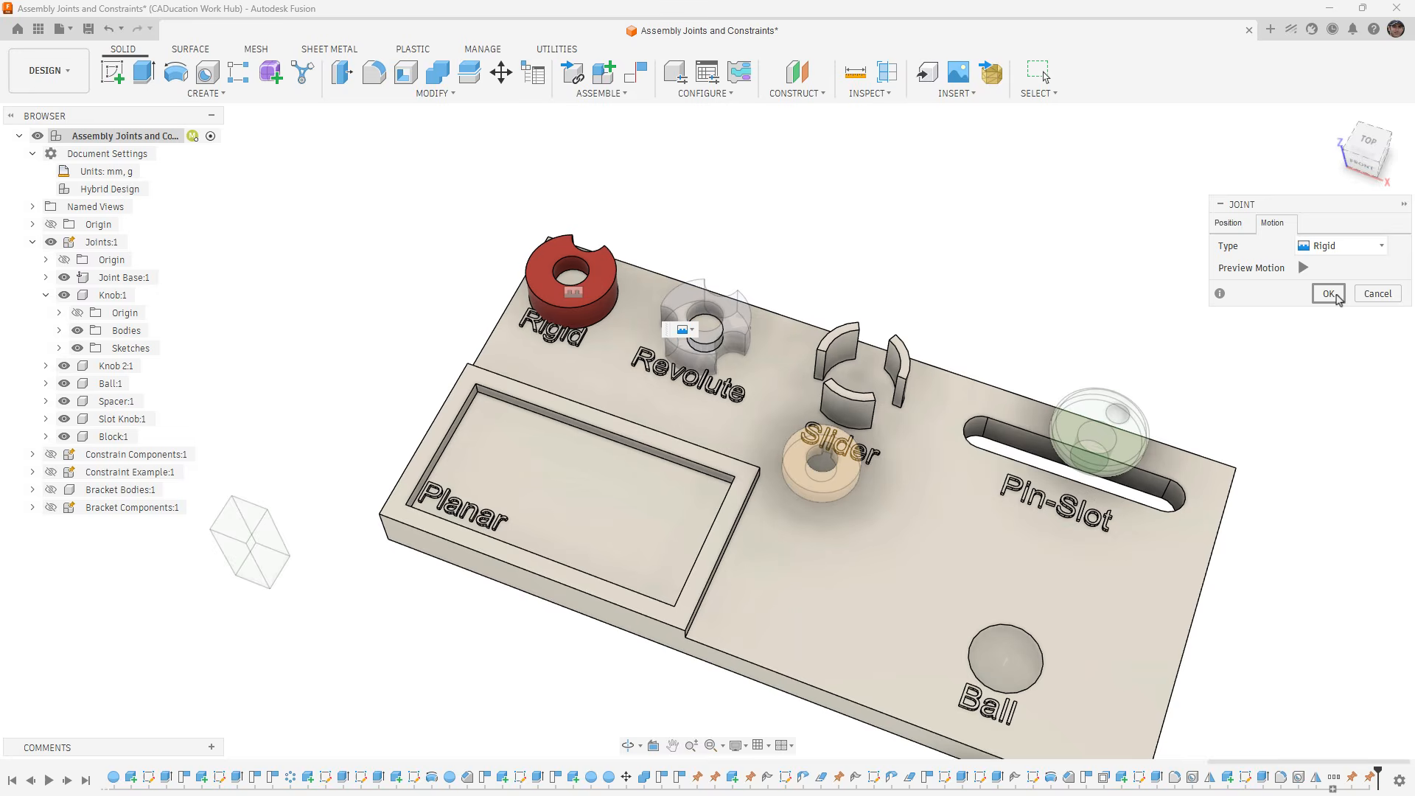
click(1331, 294)
- Position a new joint between the lower centre of the blue Knob 2:1's hole and the base of the Revolute peg
scroll(516, 398, up, 8)
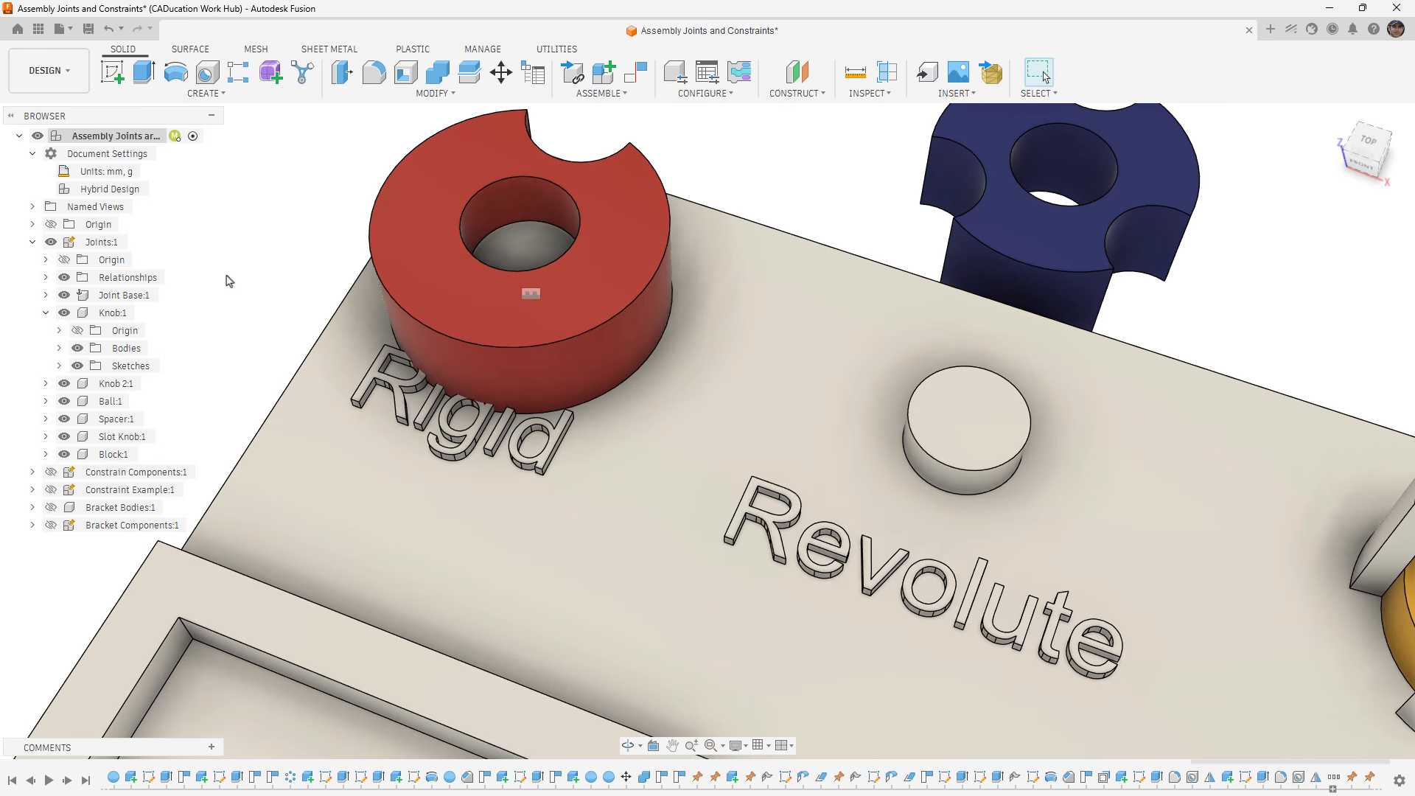
scroll(231, 281, down, 3)
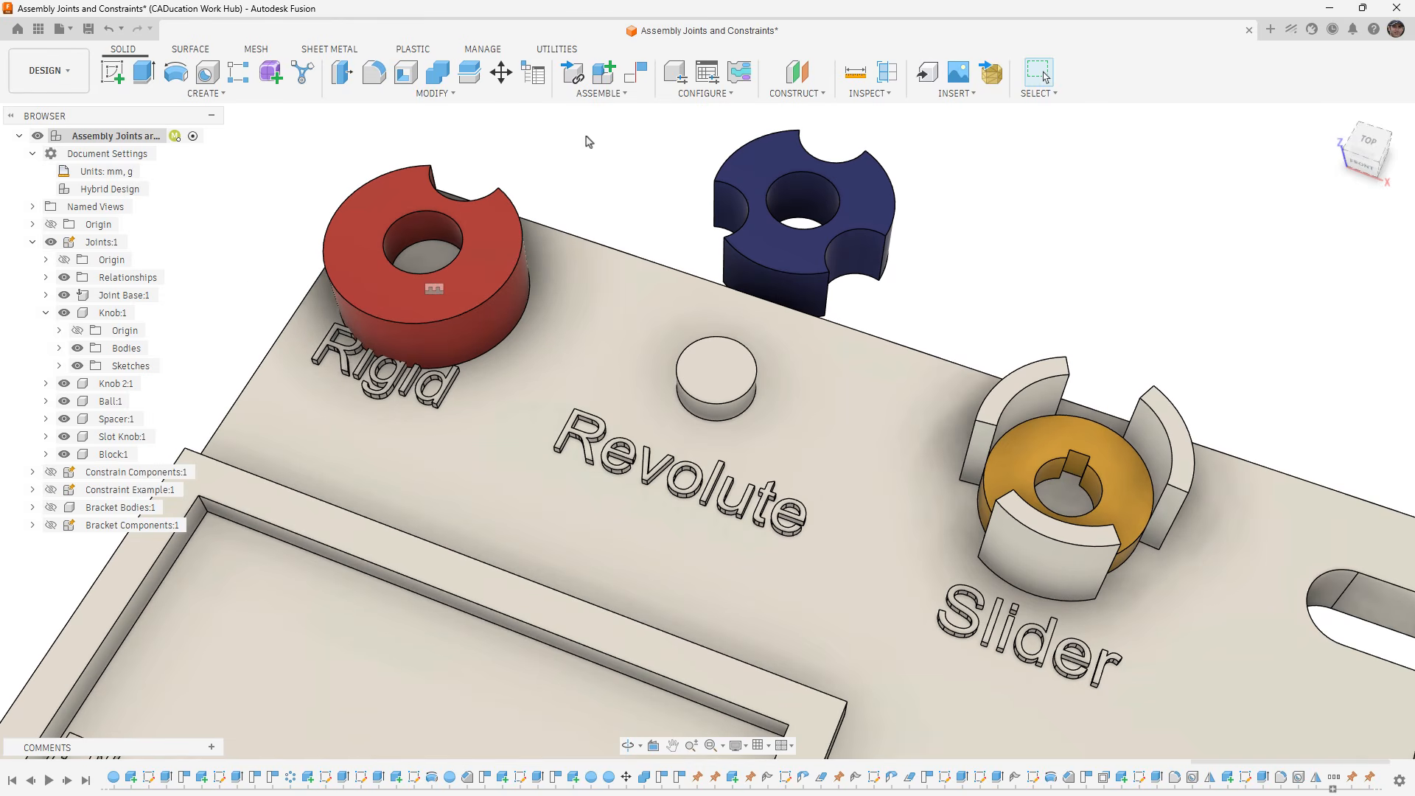
click(600, 93)
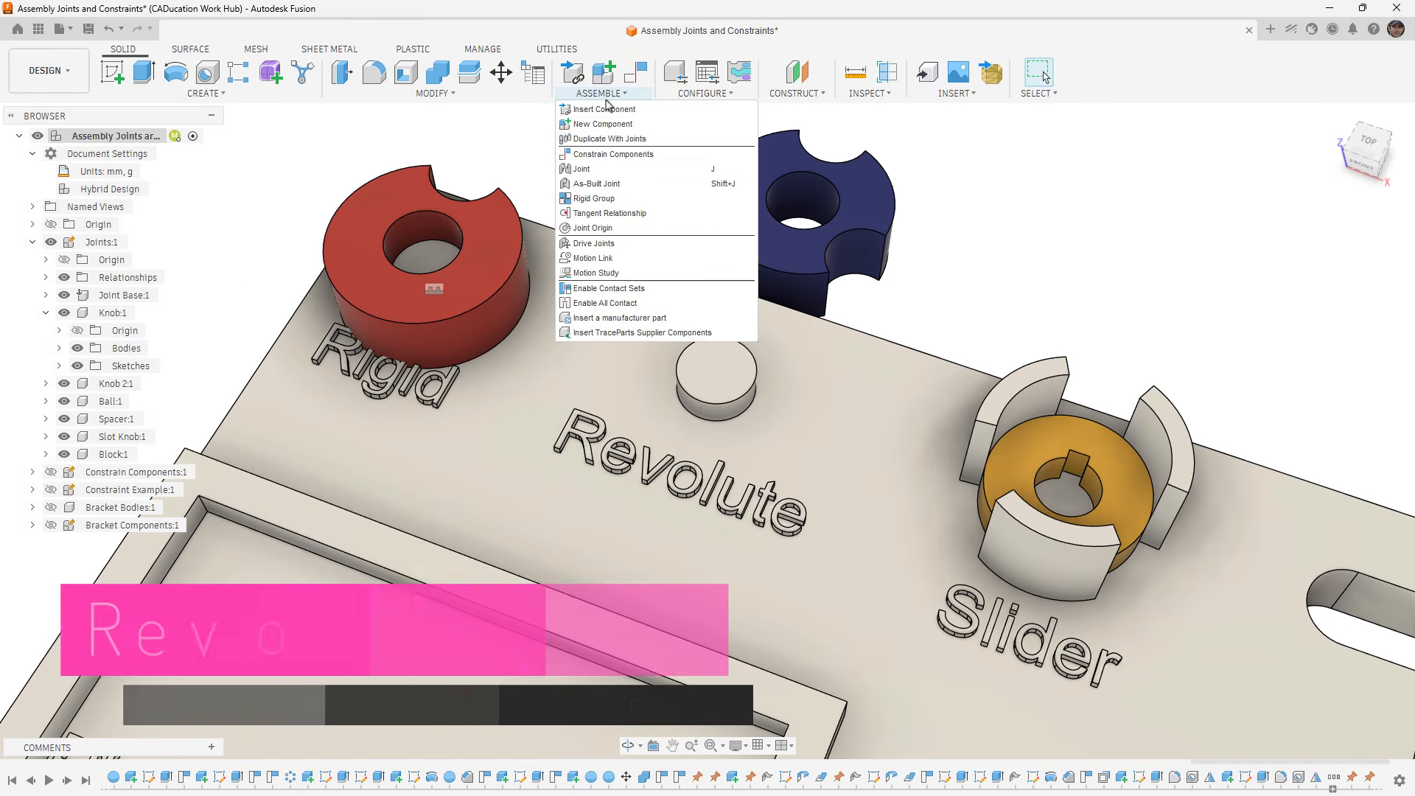
click(621, 174)
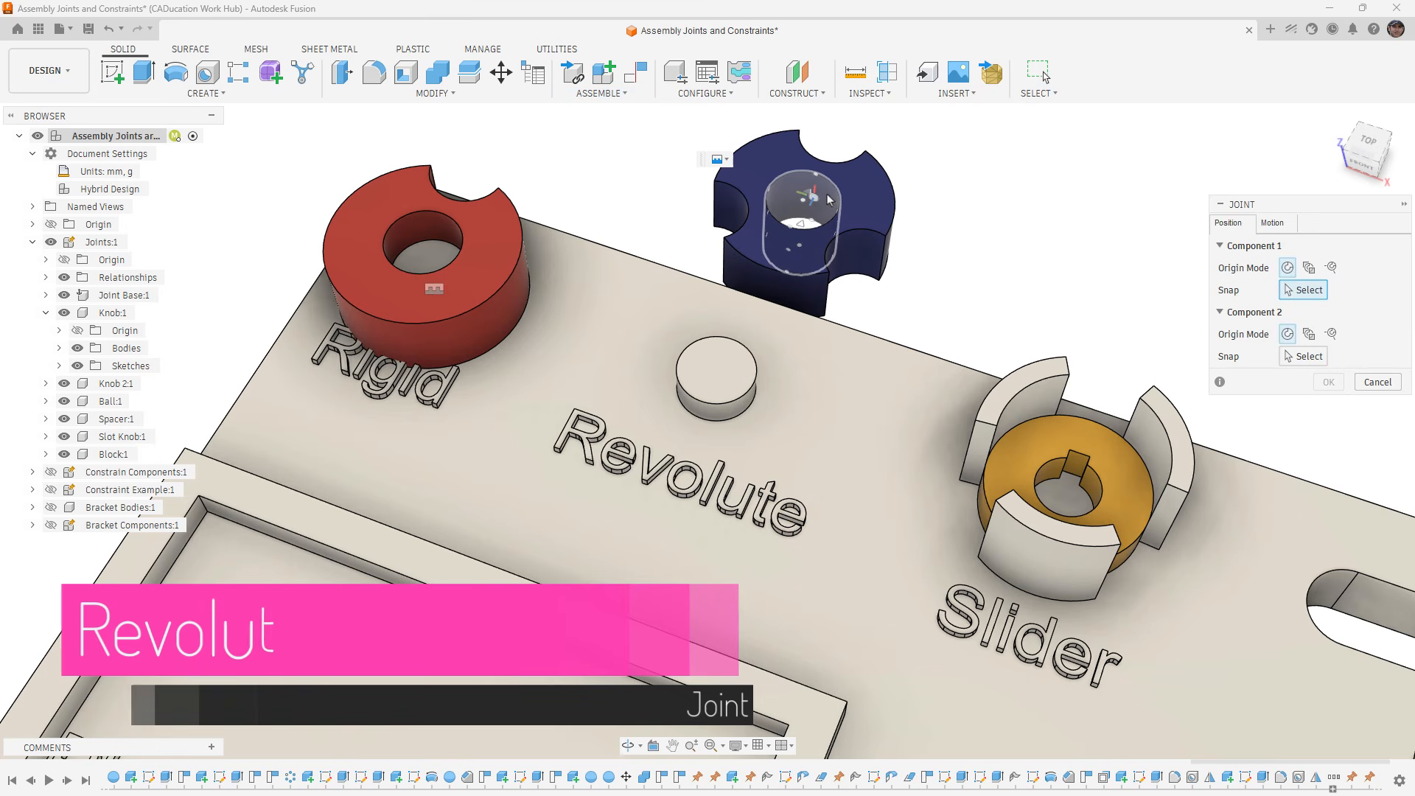
click(804, 252)
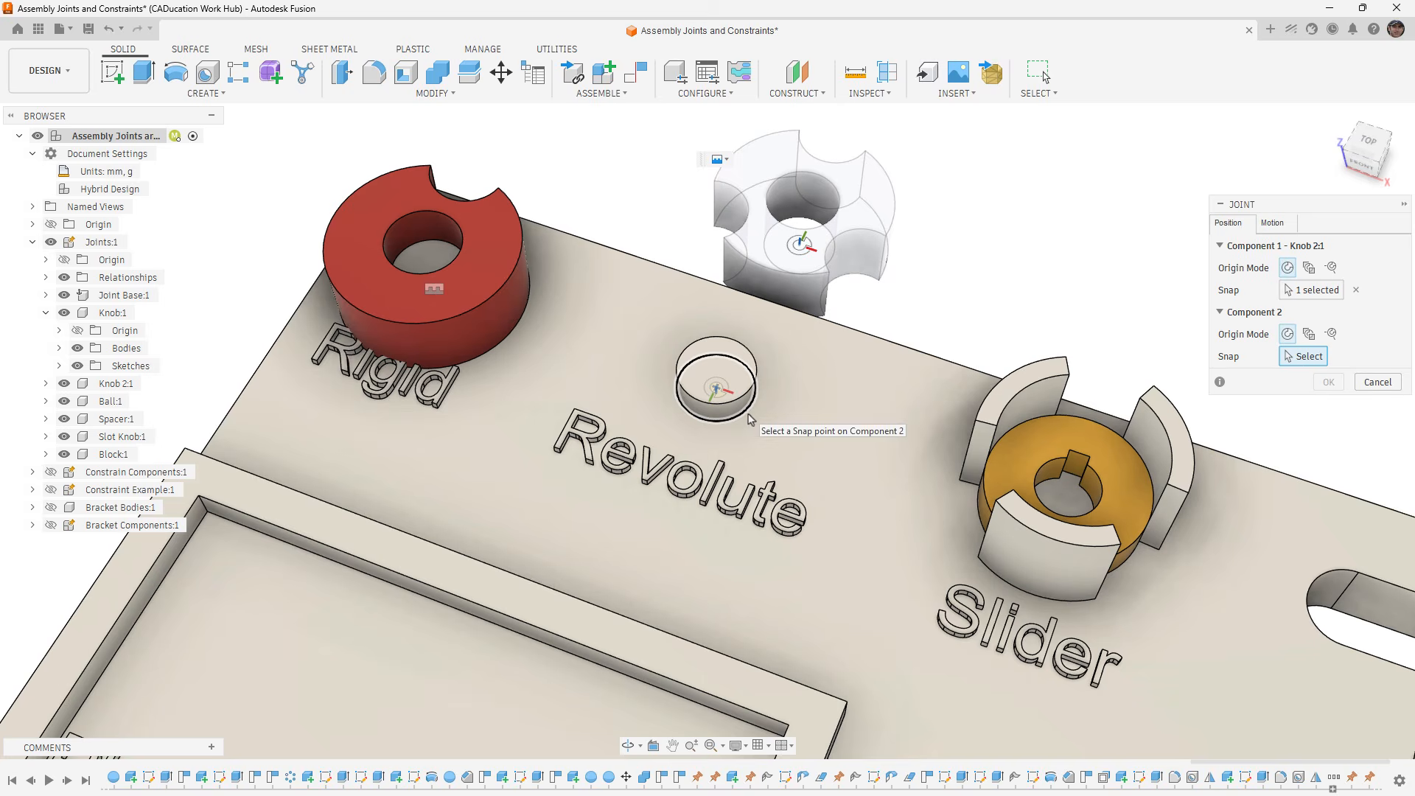
click(749, 418)
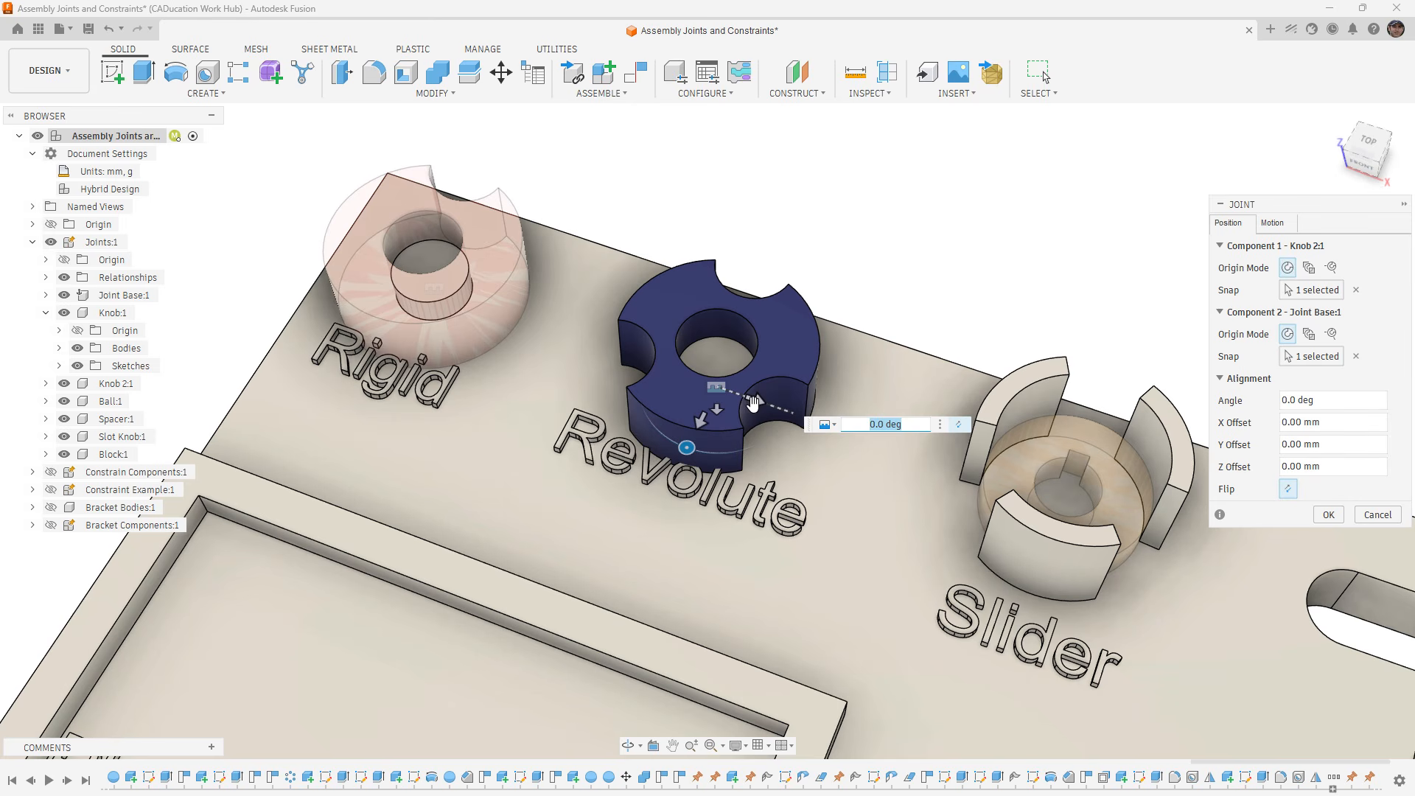
- Set the joint's motion type to Revolute about the Z axis, preview the rotation, and accept the joint
click(1292, 233)
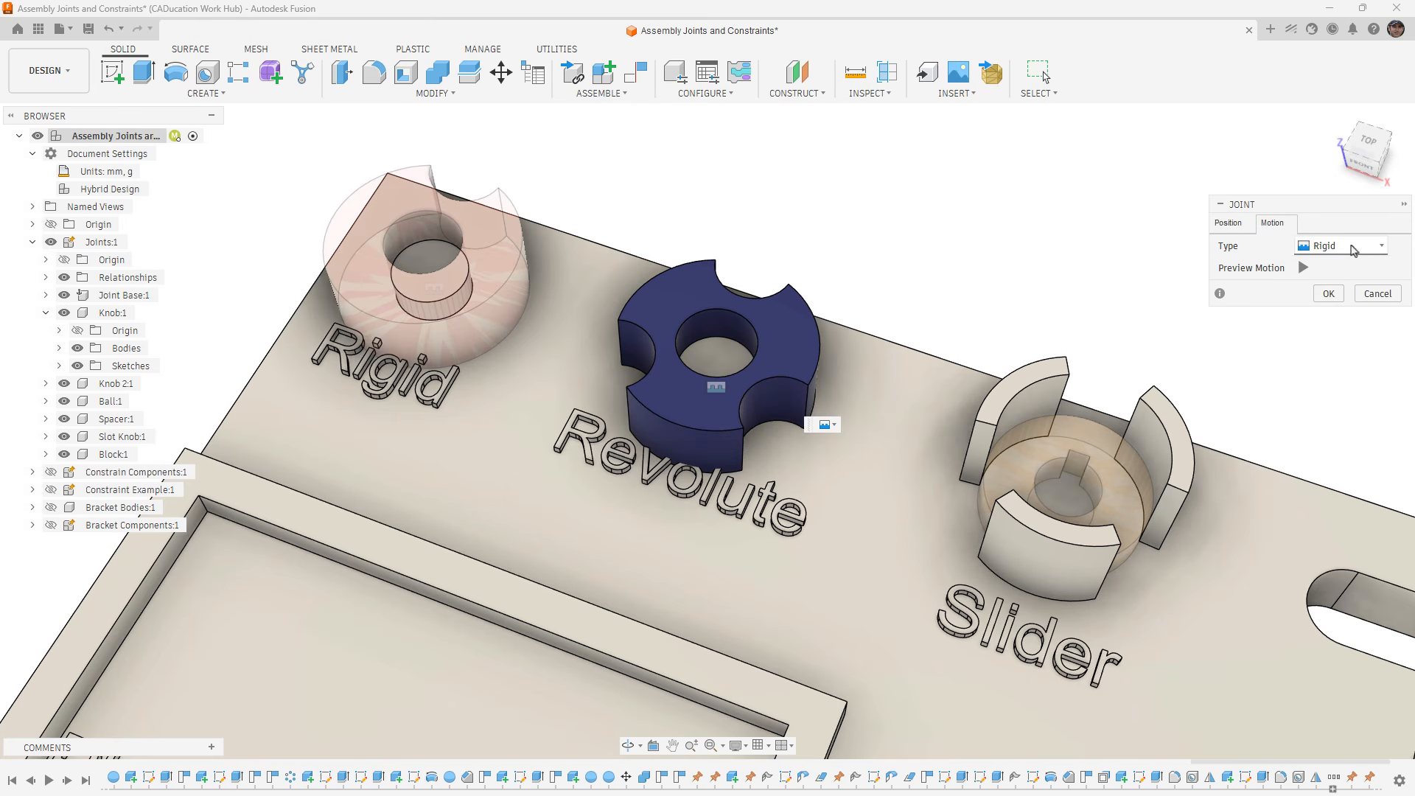
click(1367, 246)
click(1380, 285)
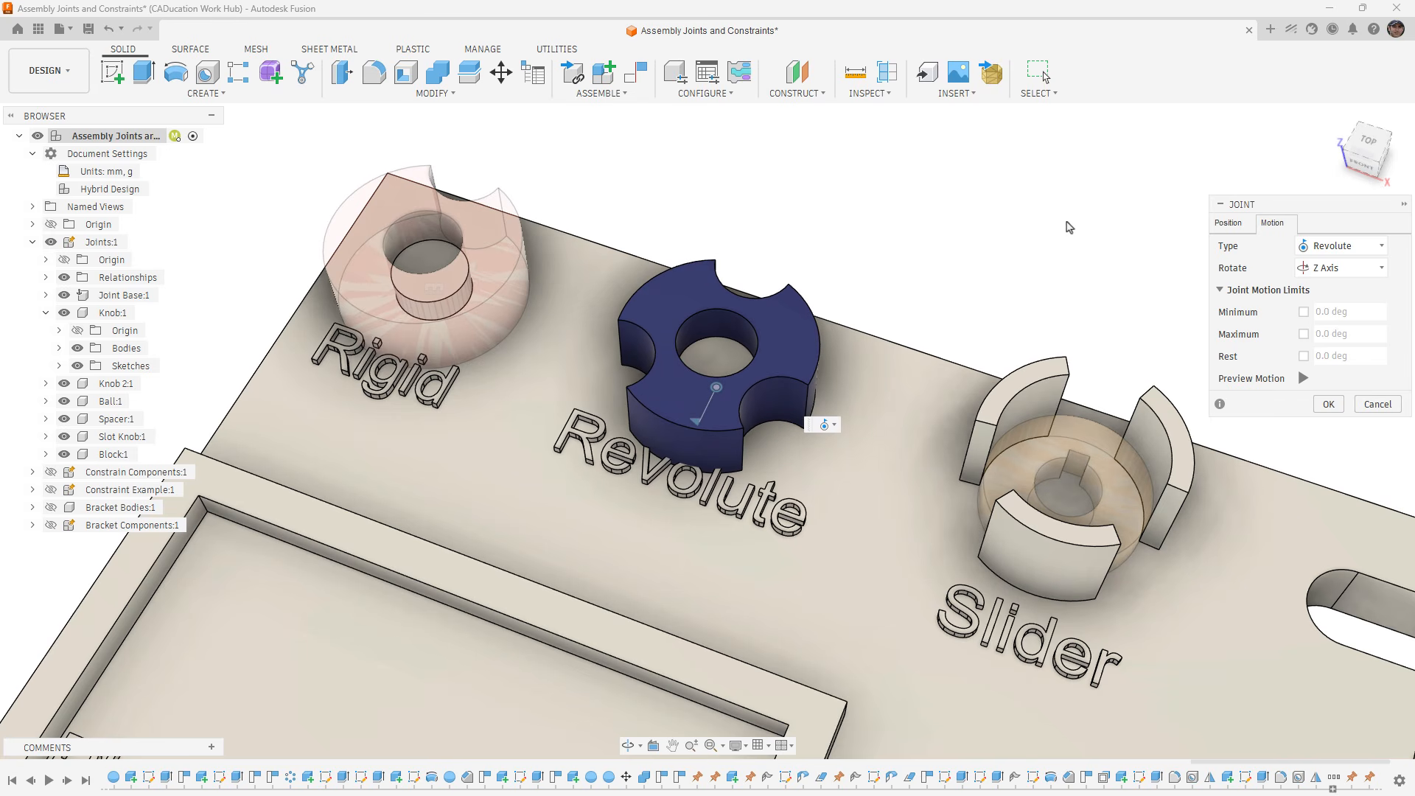
click(1303, 379)
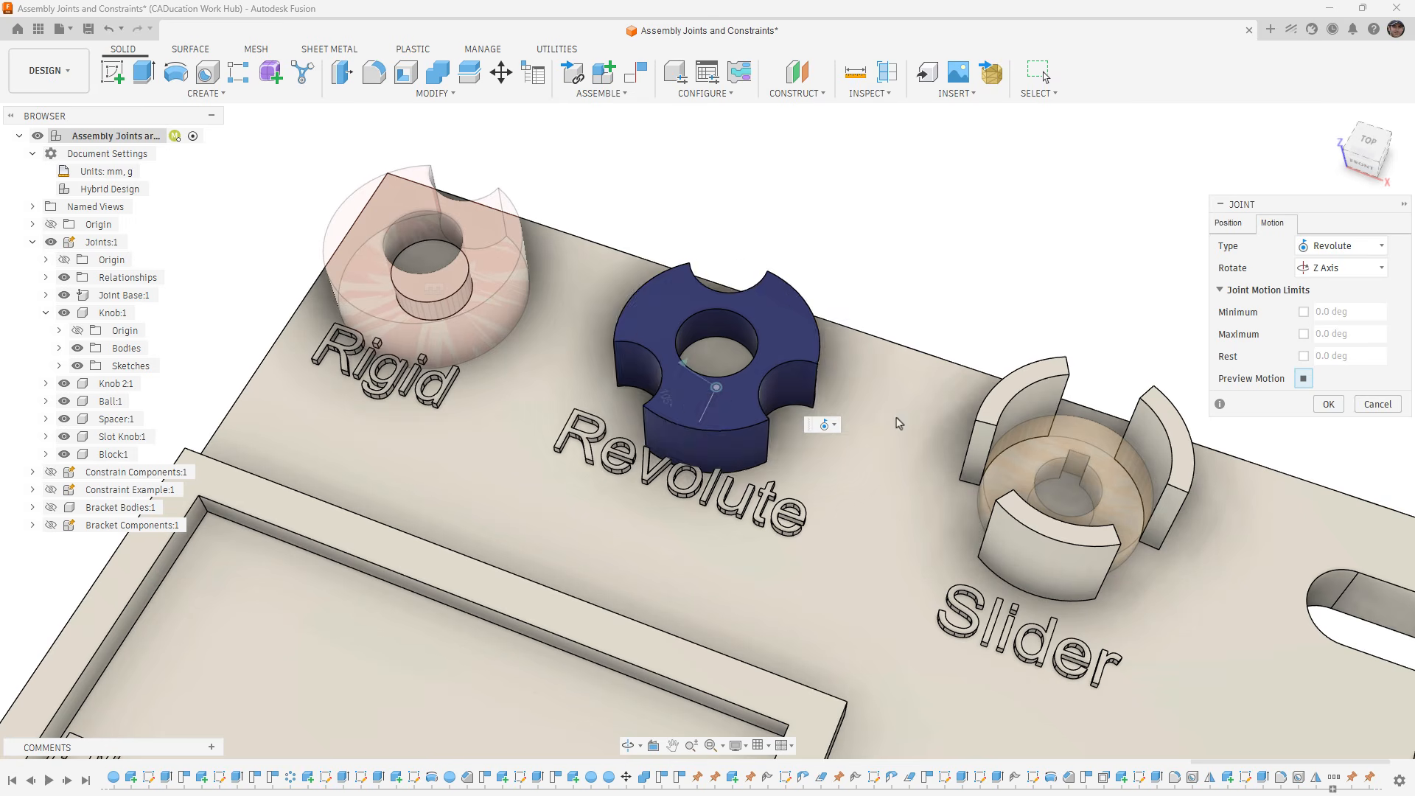
click(1327, 405)
- Try rotating the blue Knob 2:1 through its Revolute joint to 52.6 deg, and revert it to its original position
scroll(685, 317, down, 5)
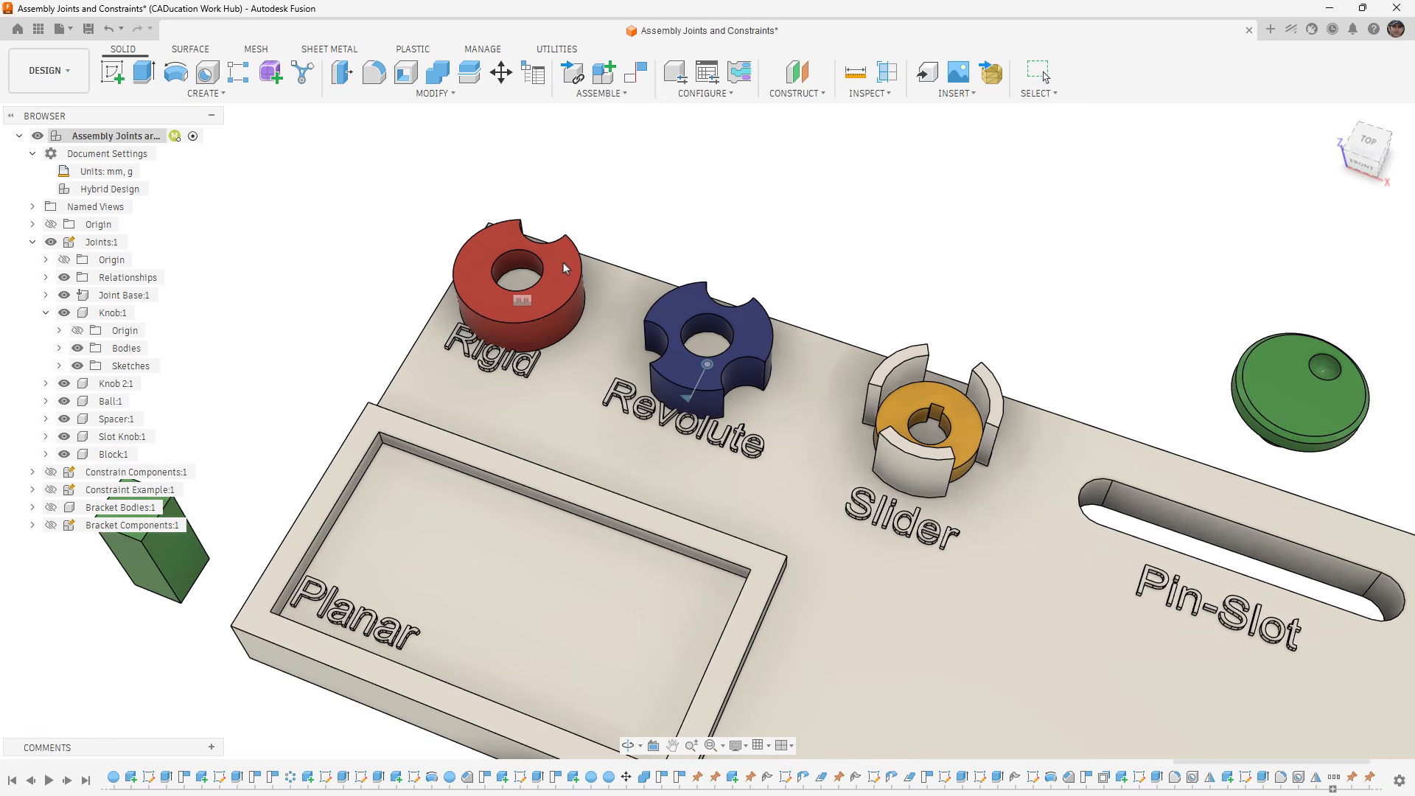
mouse_move(752, 314)
mouse_down()
mouse_move(748, 373)
mouse_move(689, 352)
mouse_move(730, 325)
mouse_move(771, 326)
mouse_up()
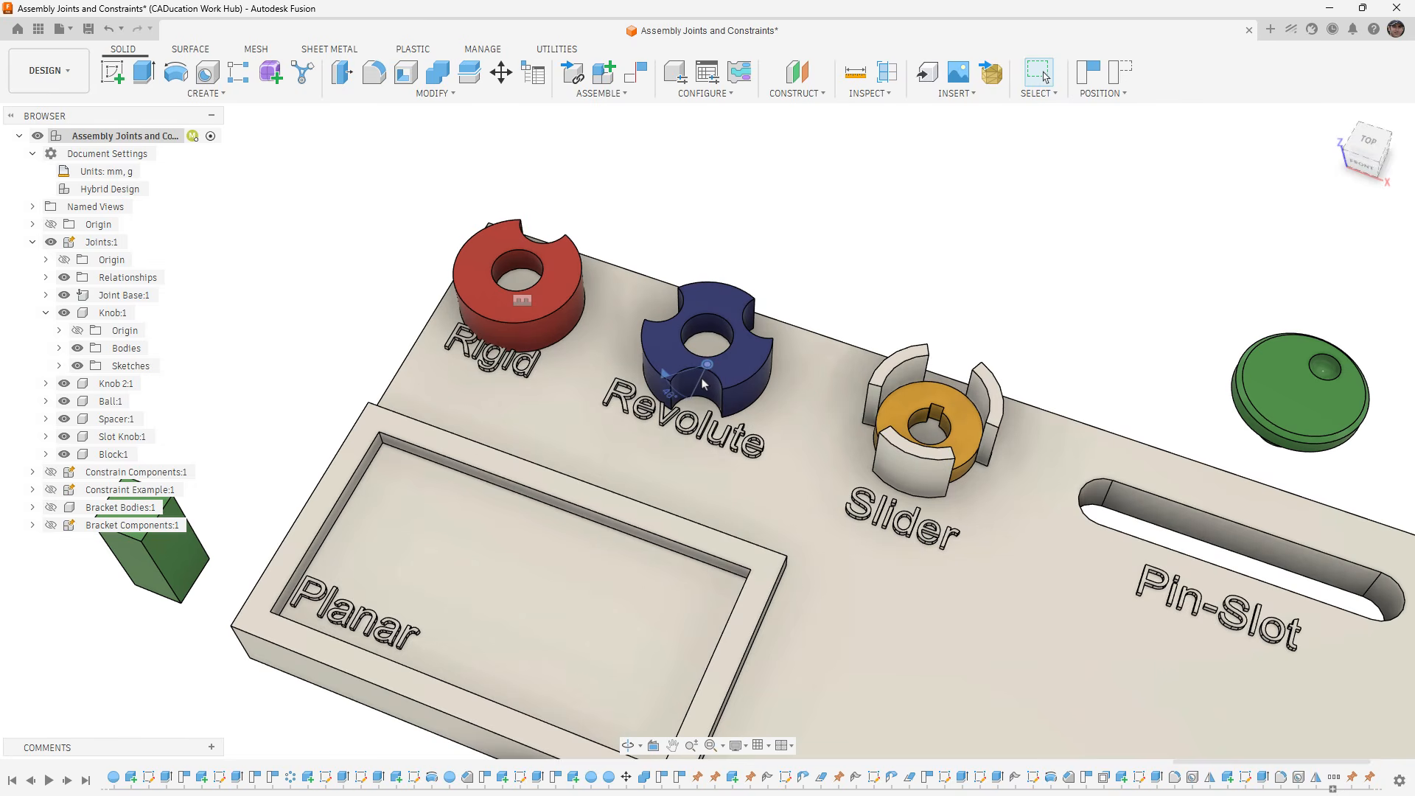
click(706, 366)
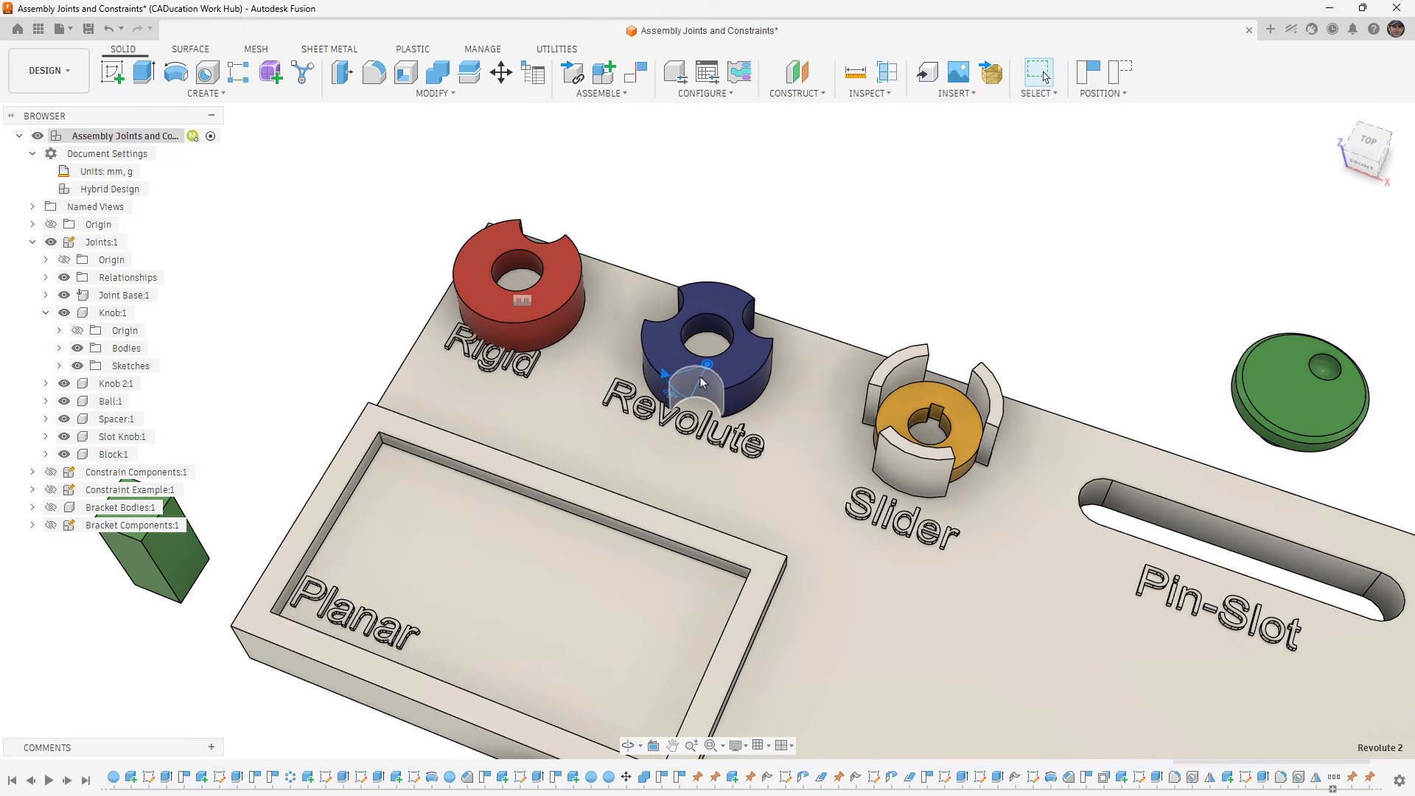
click(714, 379)
click(958, 306)
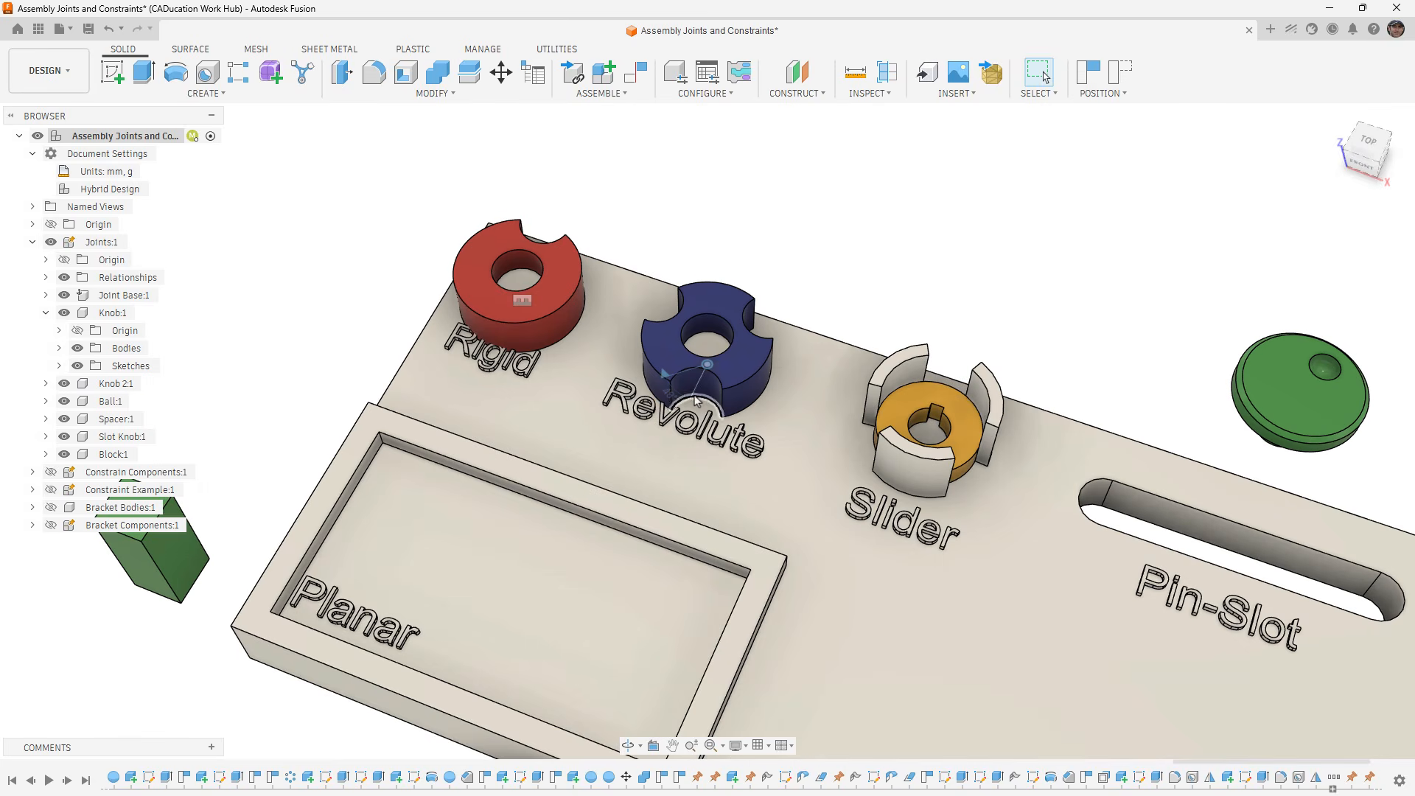
click(709, 384)
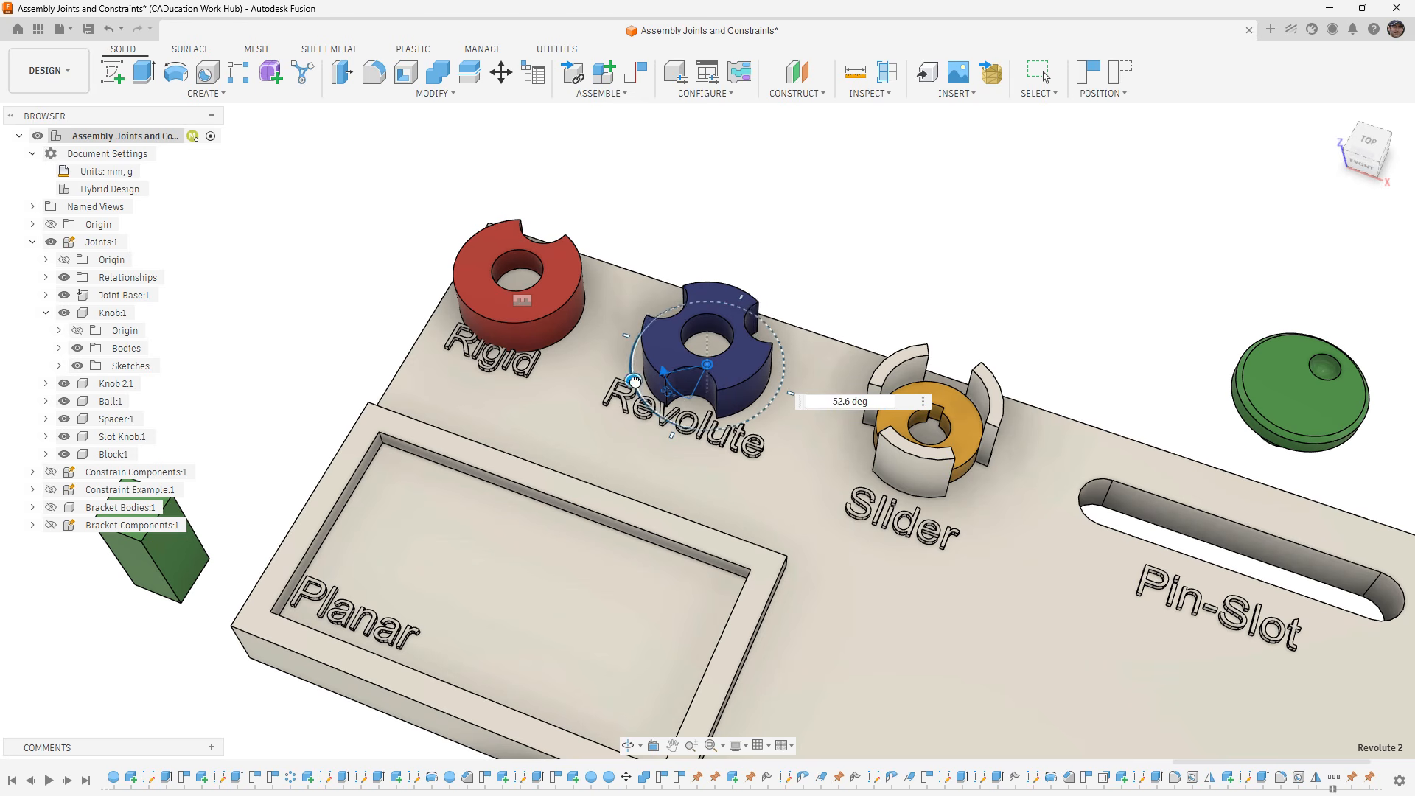
mouse_move(635, 385)
mouse_down()
mouse_move(639, 370)
mouse_move(633, 380)
mouse_up()
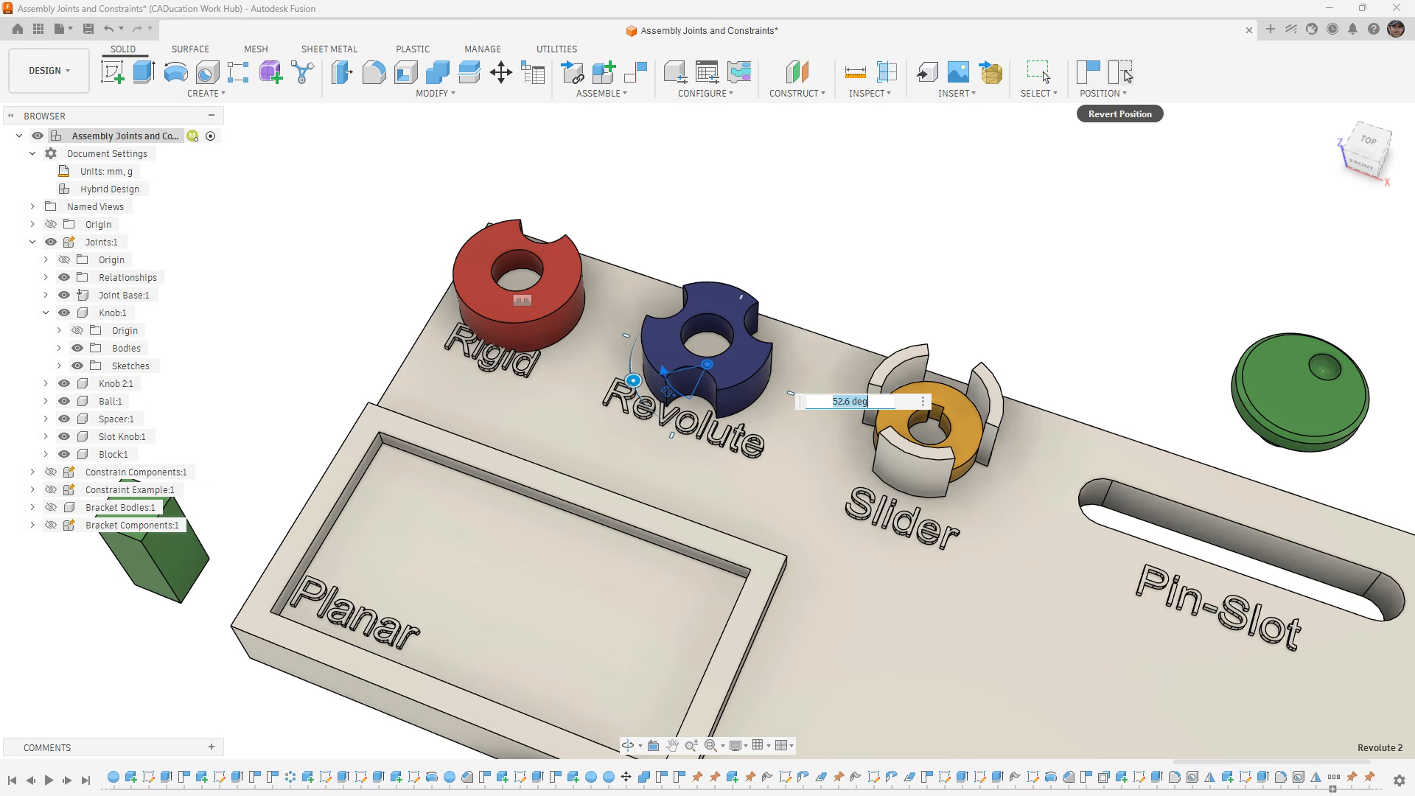
click(1127, 75)
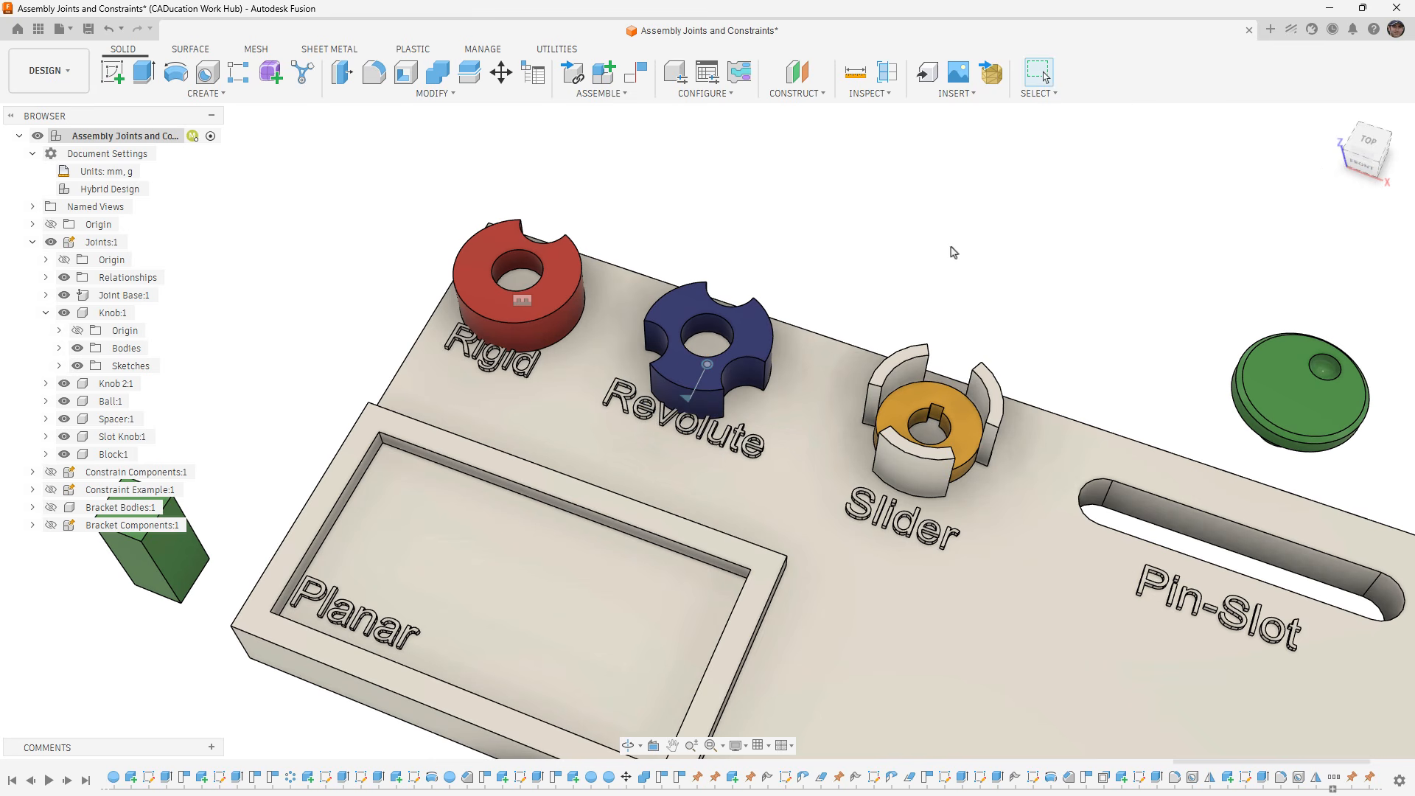
- Set up an as-built Slider joint along Z between Spacer:1 and Joint Base:1, snapped to a guide post's vertical edge, and preview its motion
shift+middle_drag(802, 315, 785, 297)
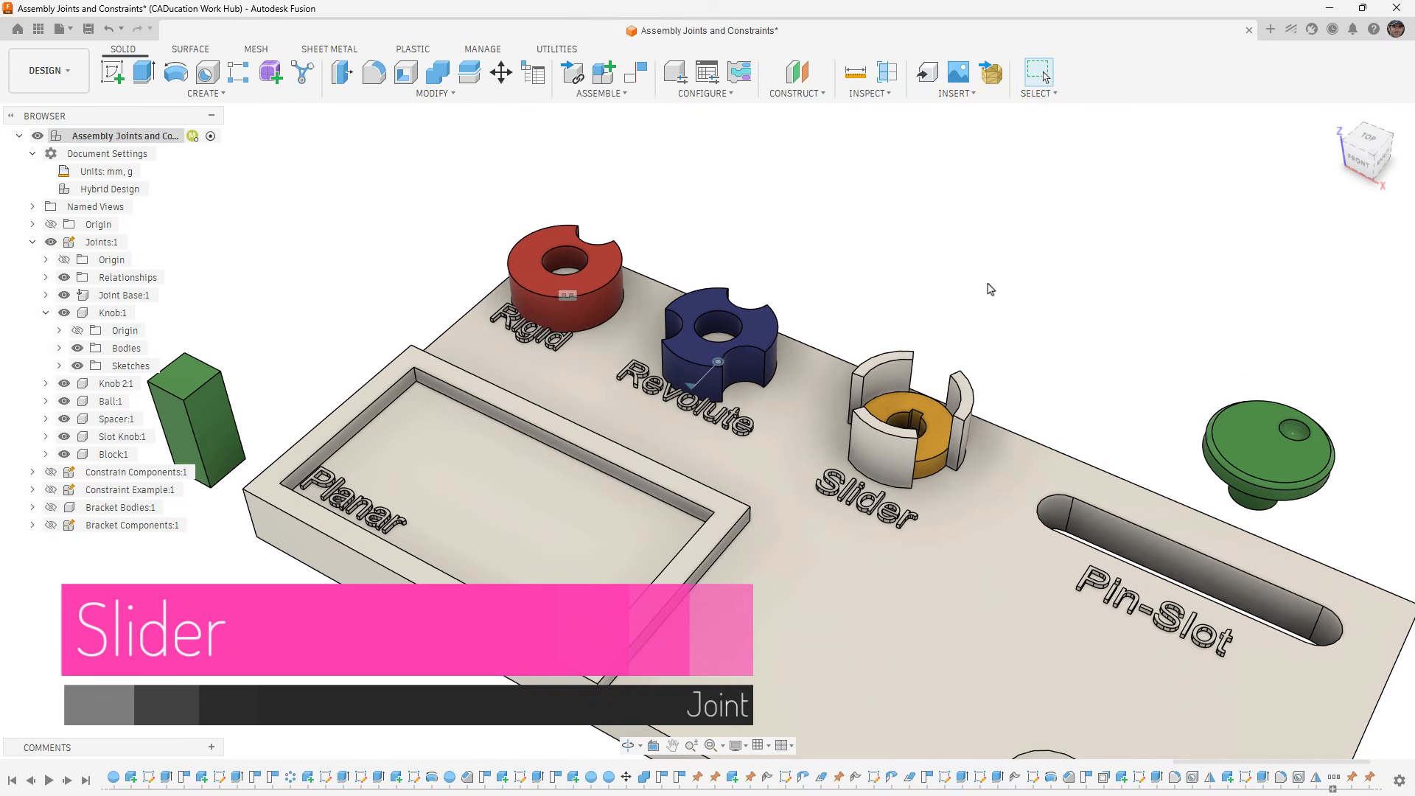
click(624, 96)
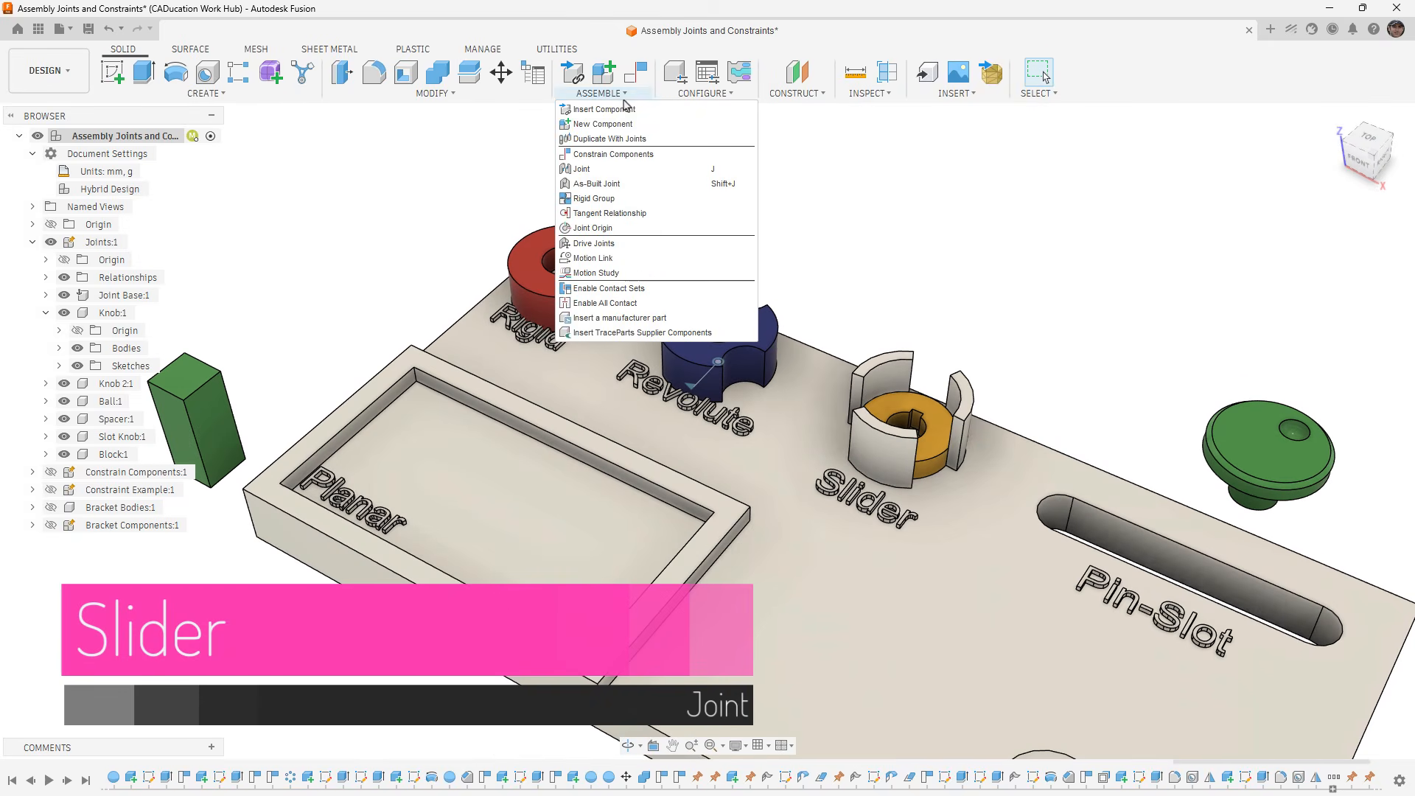
click(621, 189)
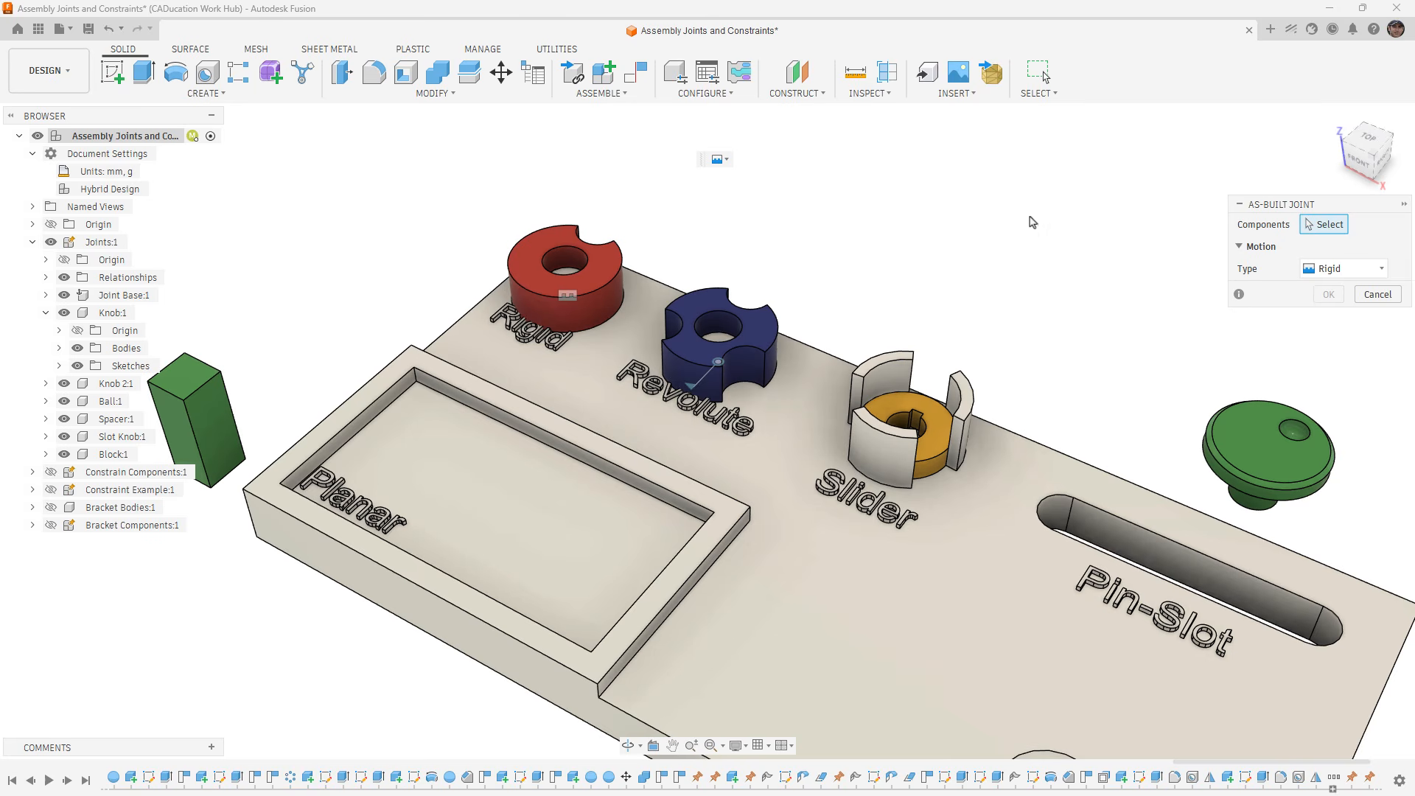
click(938, 427)
click(962, 515)
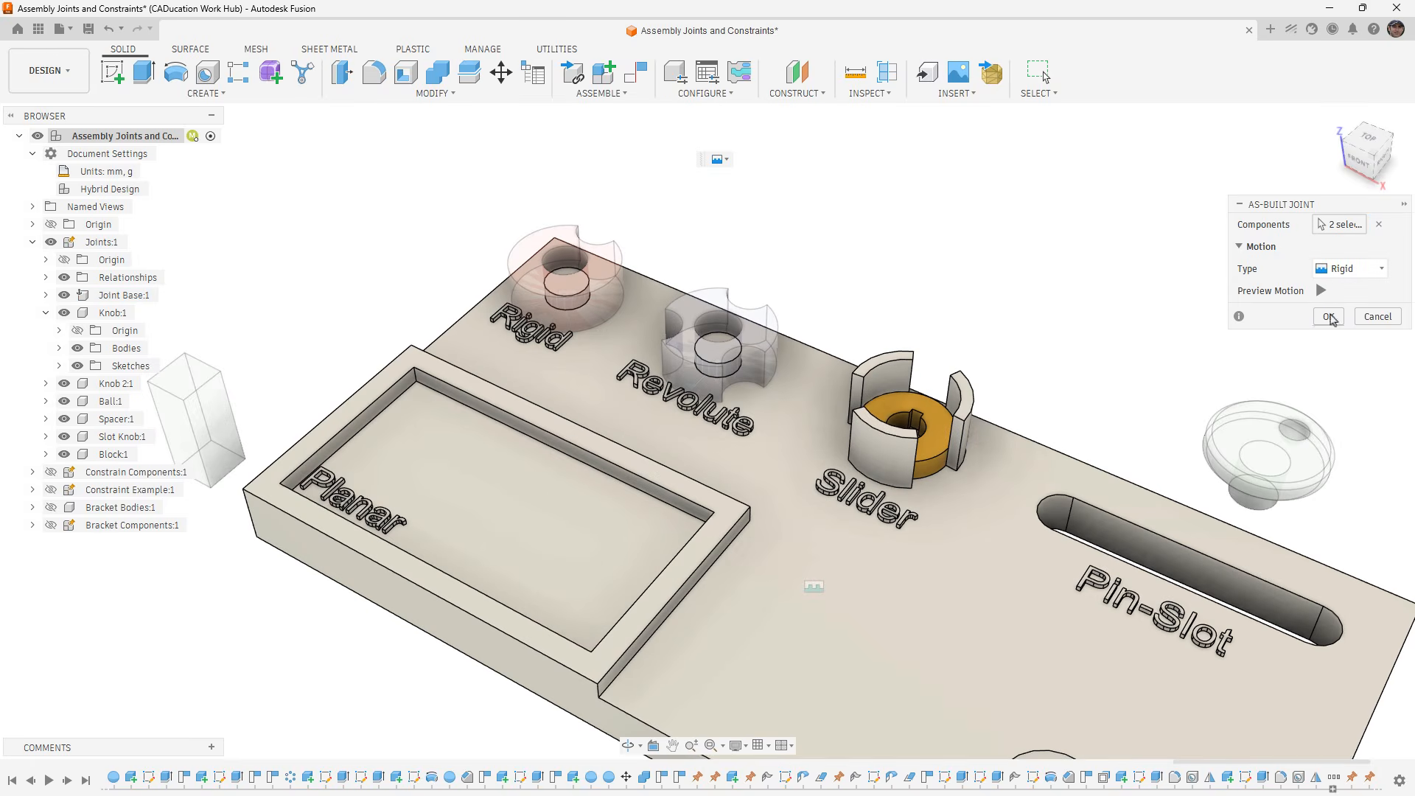
click(1373, 278)
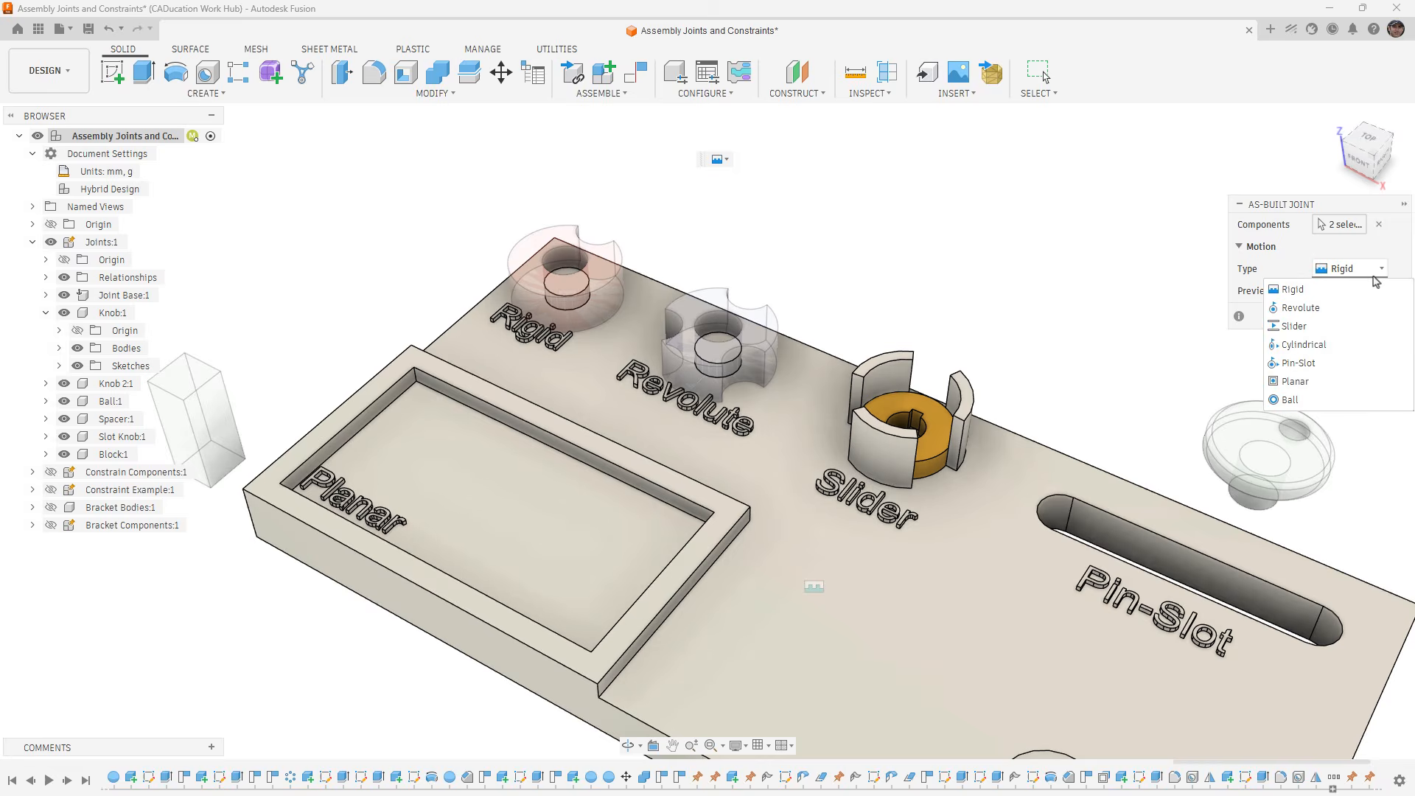
click(1367, 328)
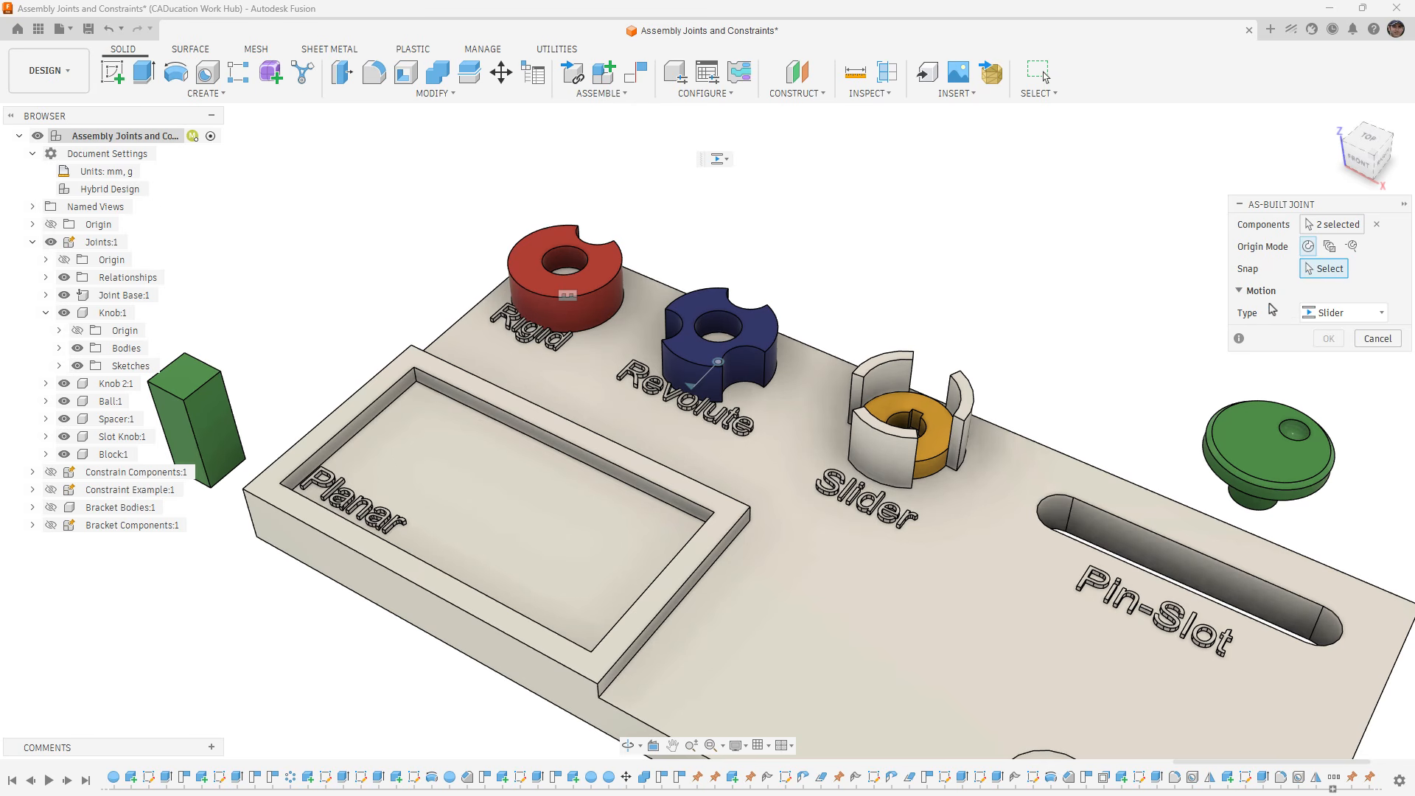
click(912, 381)
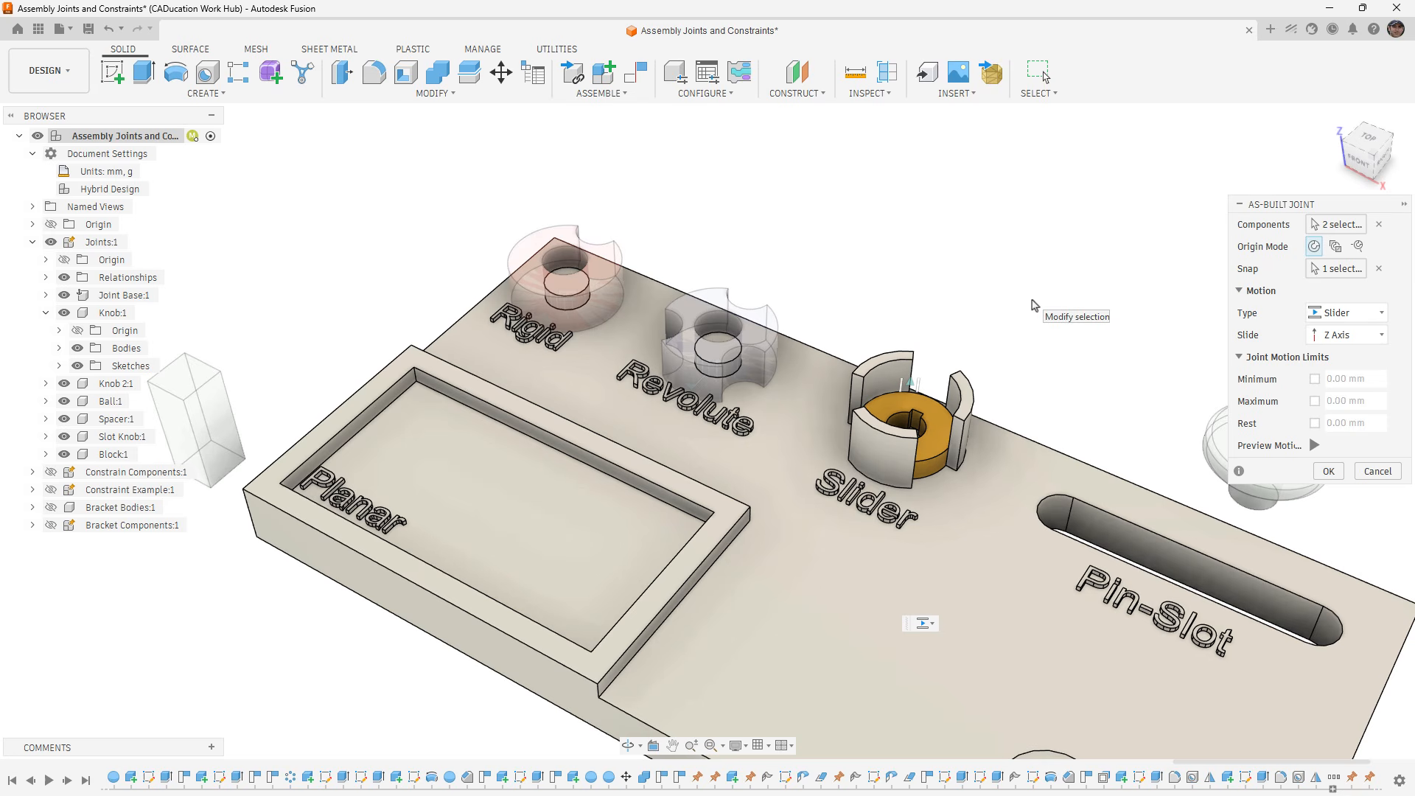
click(1314, 446)
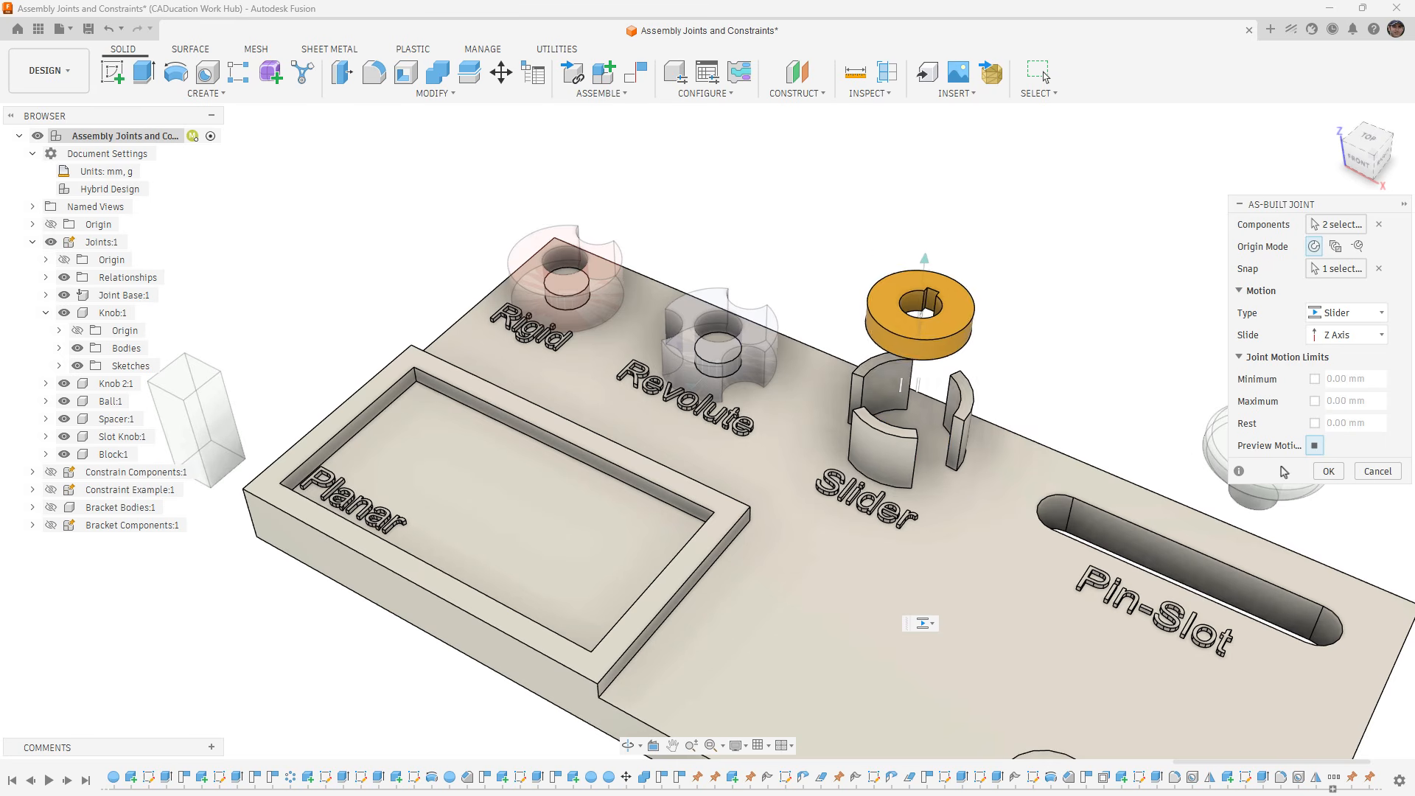
click(1315, 446)
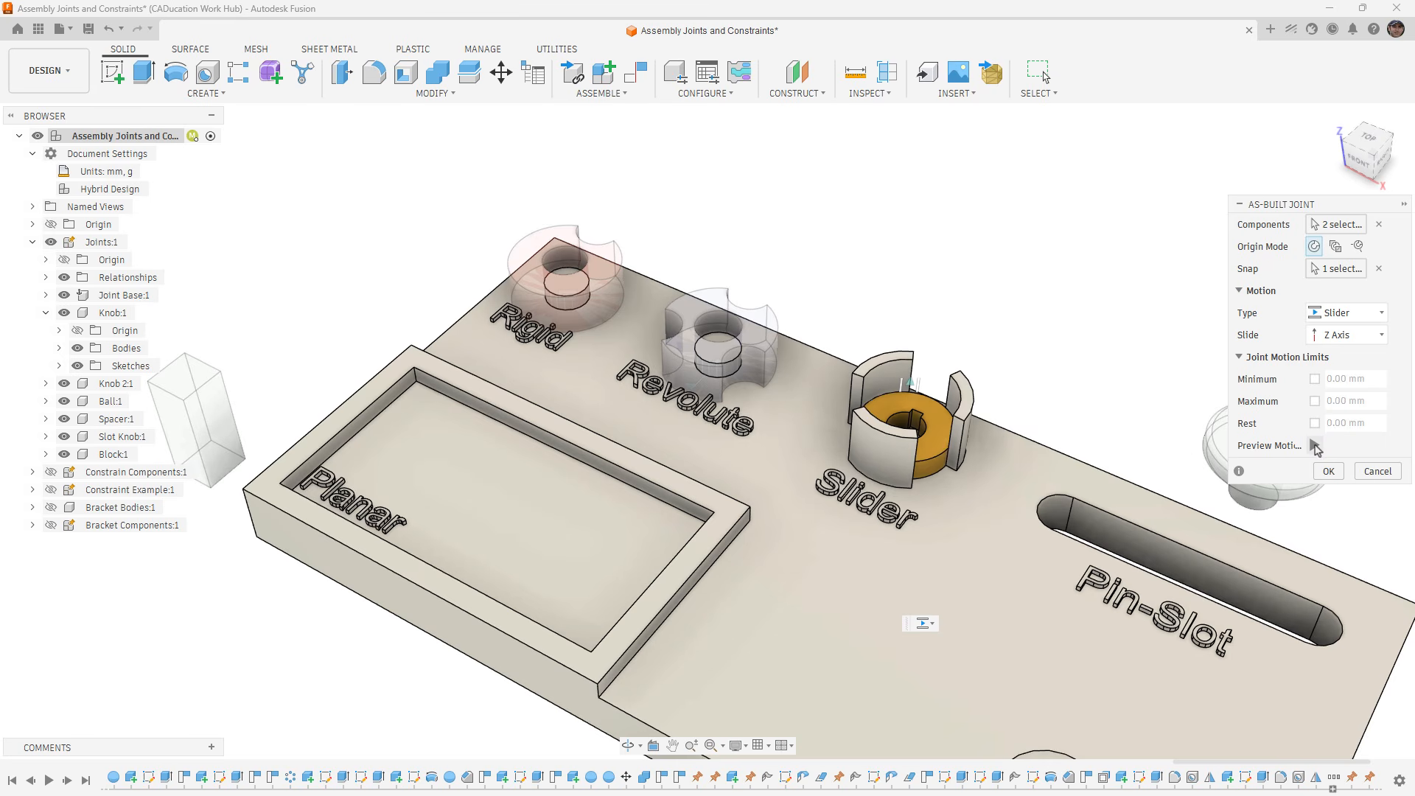
- Limit the spacer's slide to between 0 and 20 mm, accept the joint, and revert the spacer's test movement
click(1315, 378)
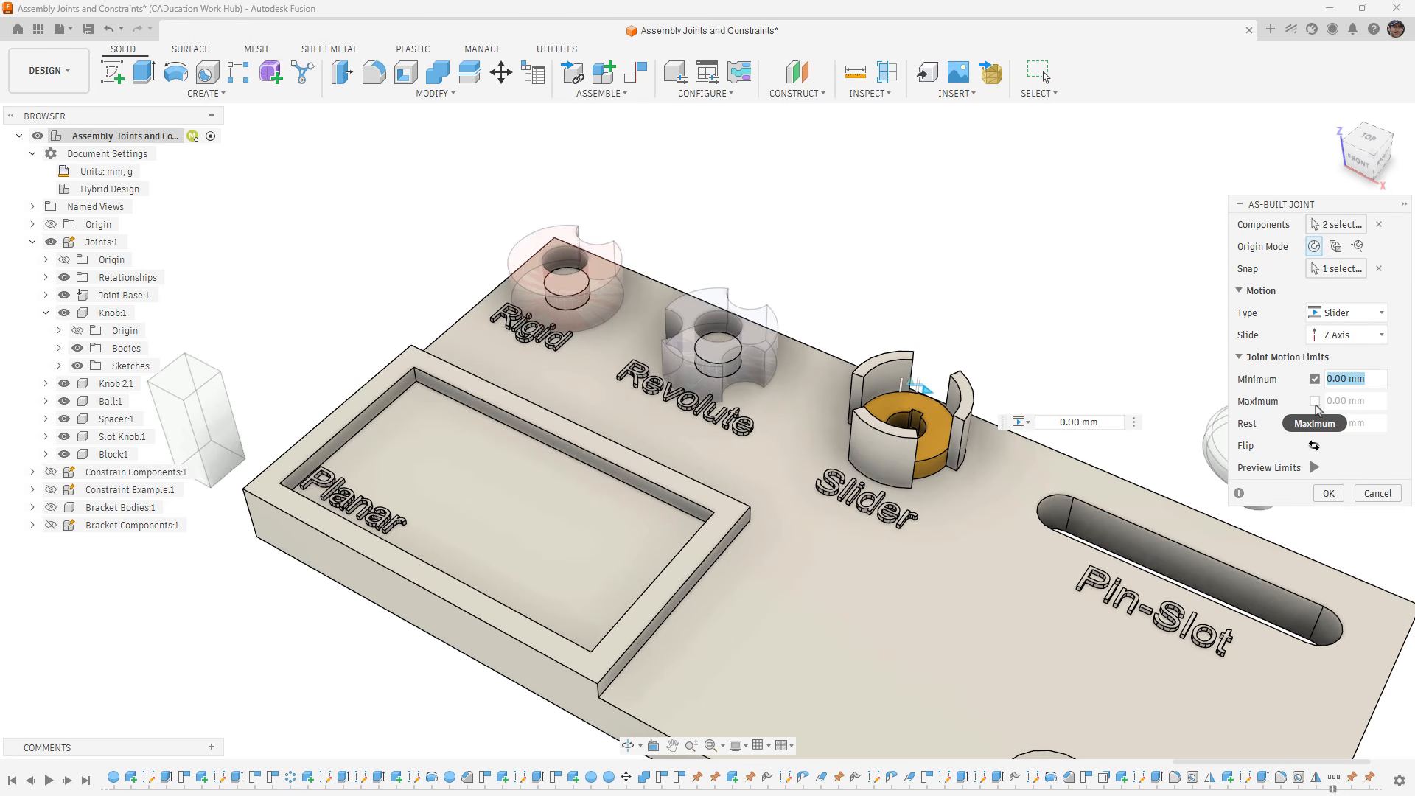
click(1315, 403)
drag(927, 381, 933, 298)
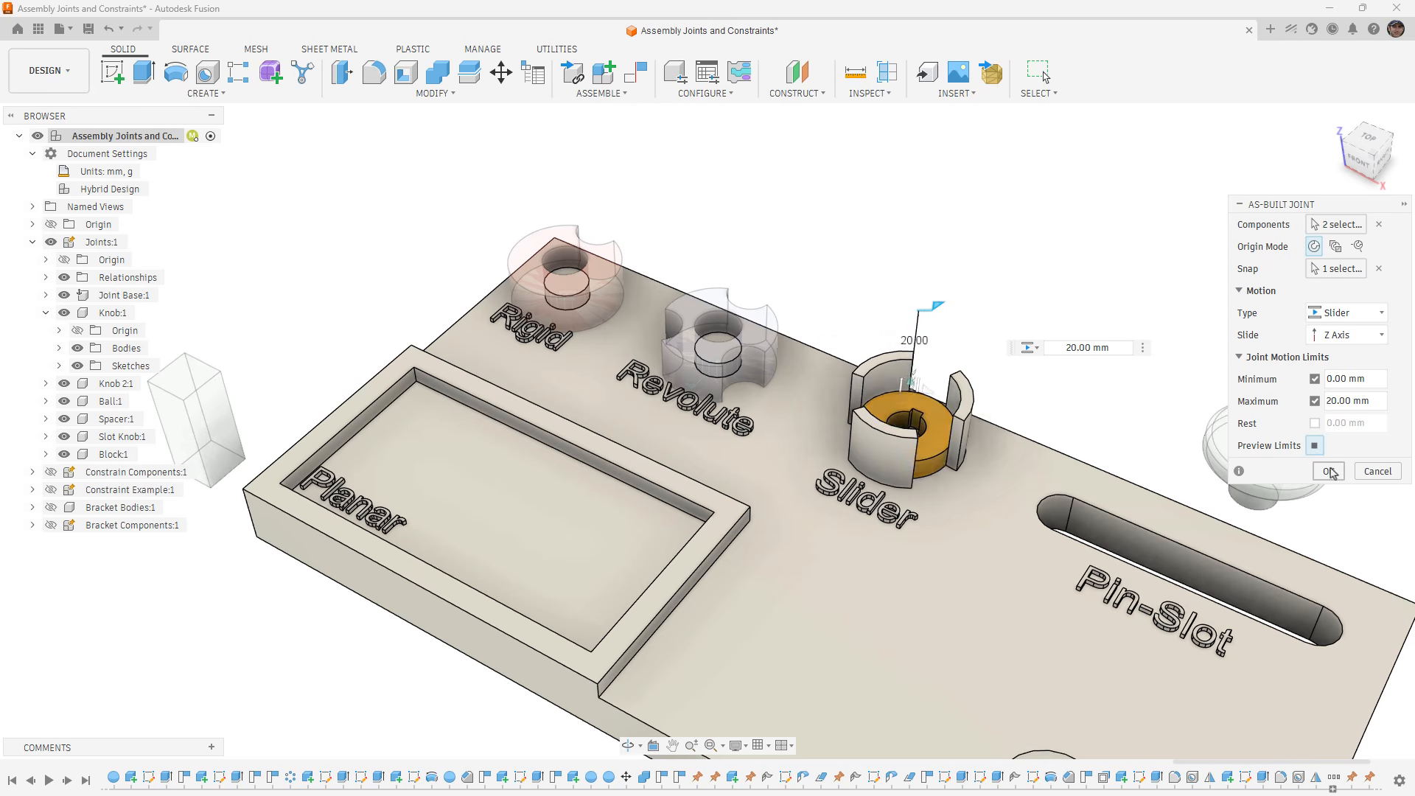
click(1329, 471)
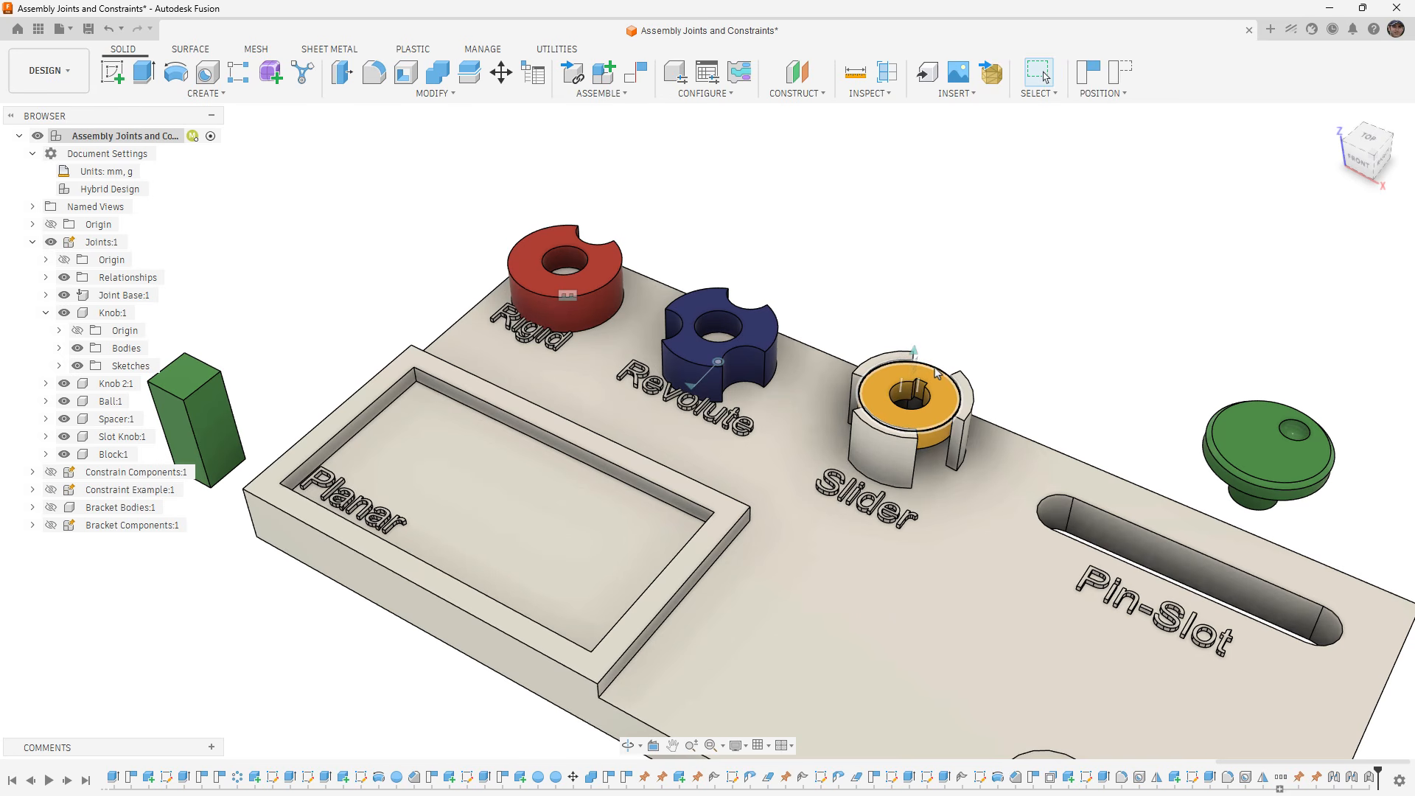
click(1120, 74)
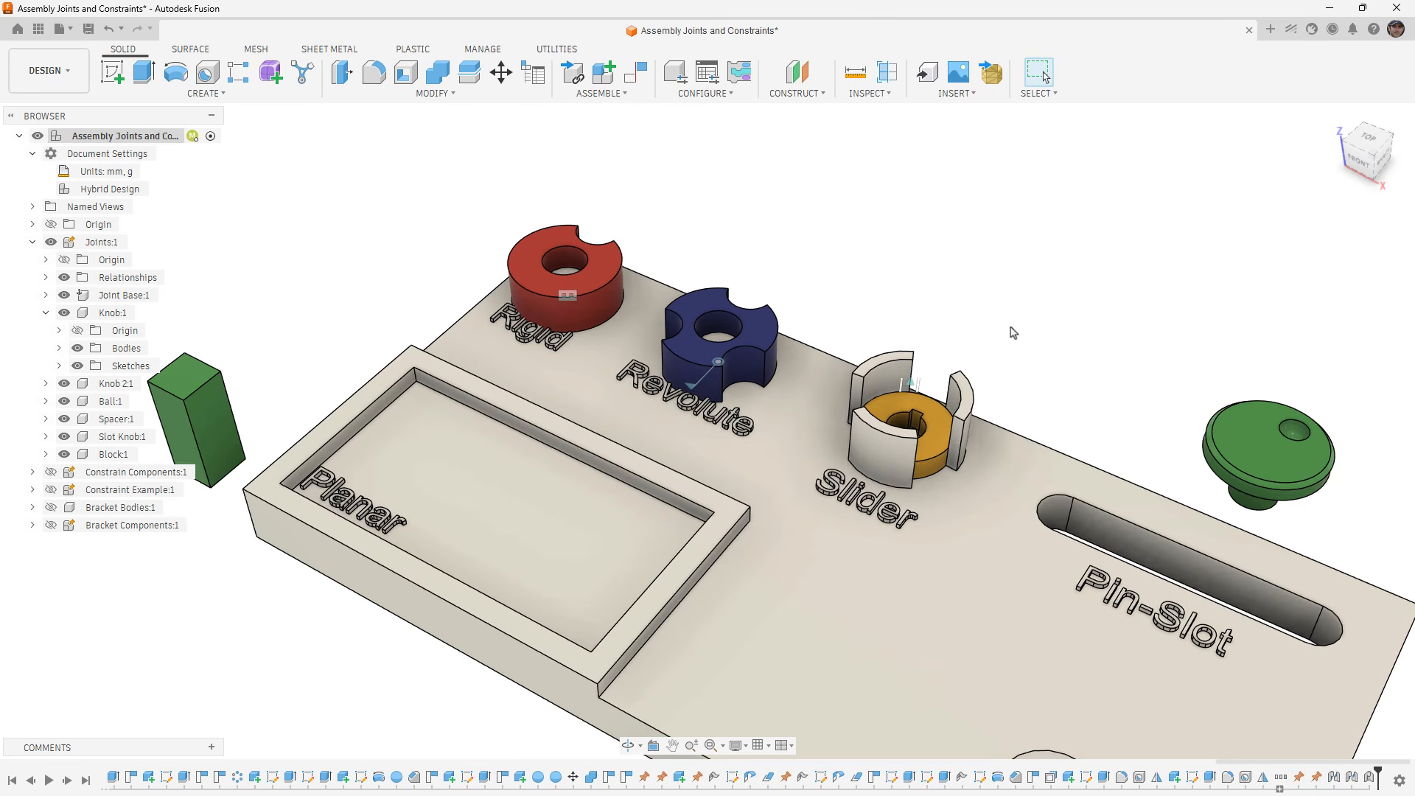
- Animate the Slider 3 joint found among the relationships of Joints:1, end the animation, and delete that joint
click(45, 278)
click(59, 295)
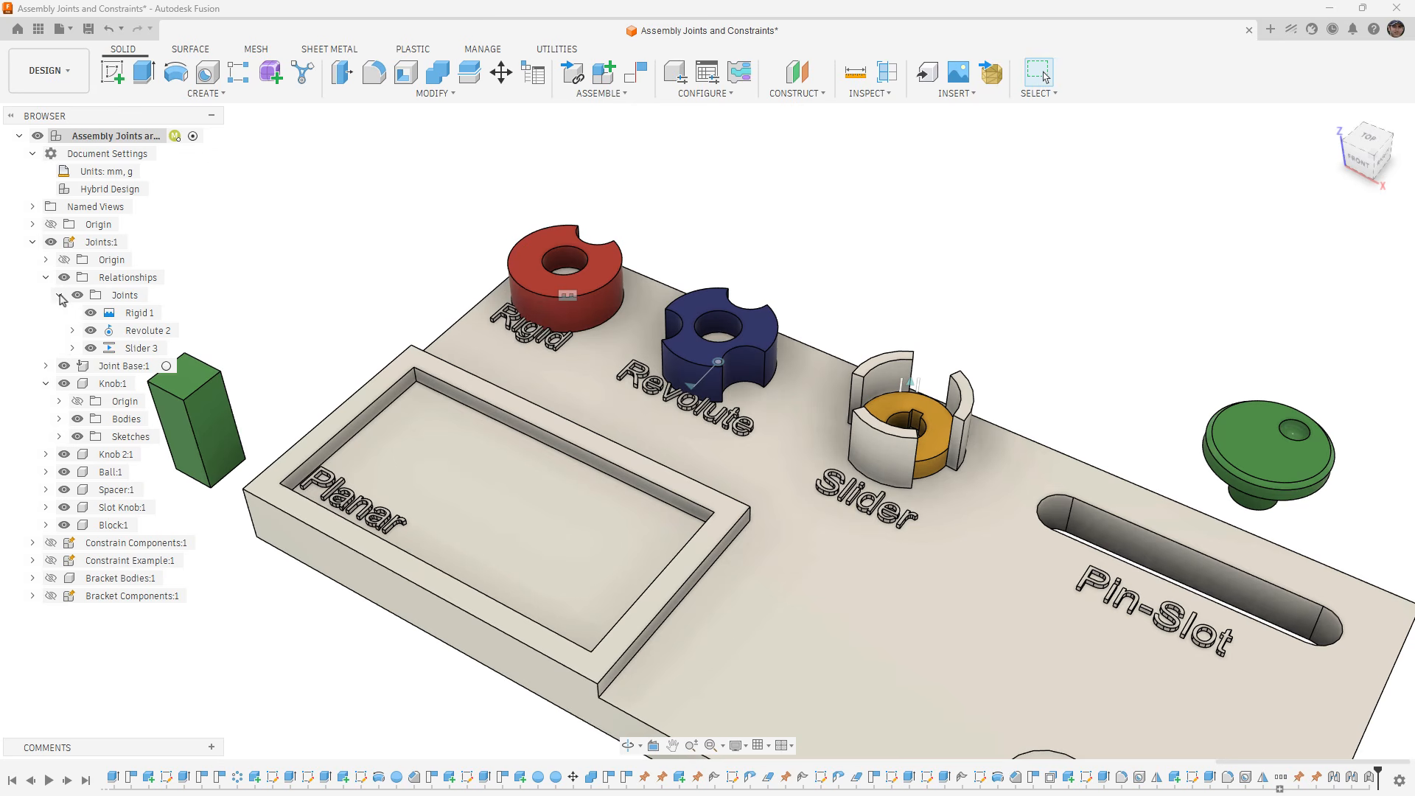
right_click(122, 351)
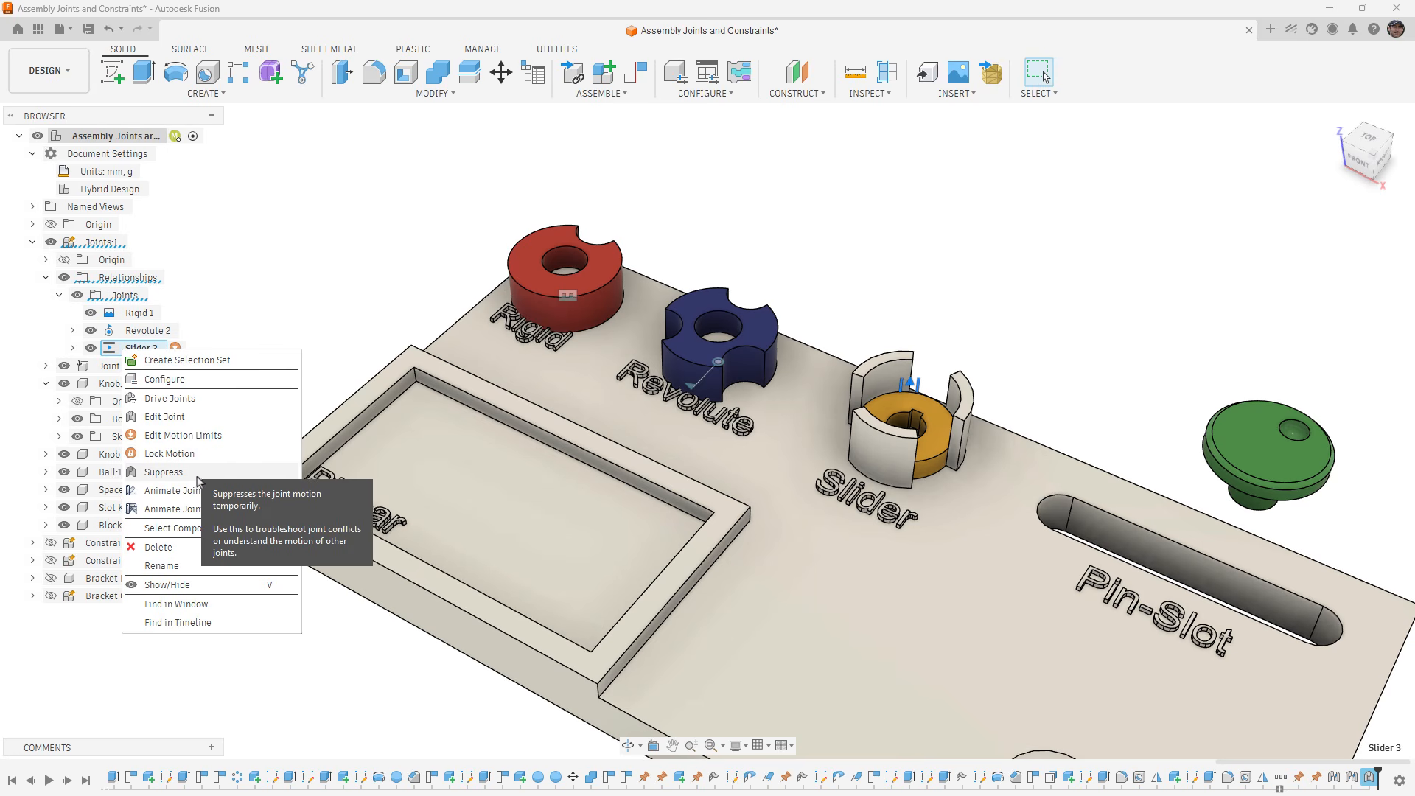
click(174, 491)
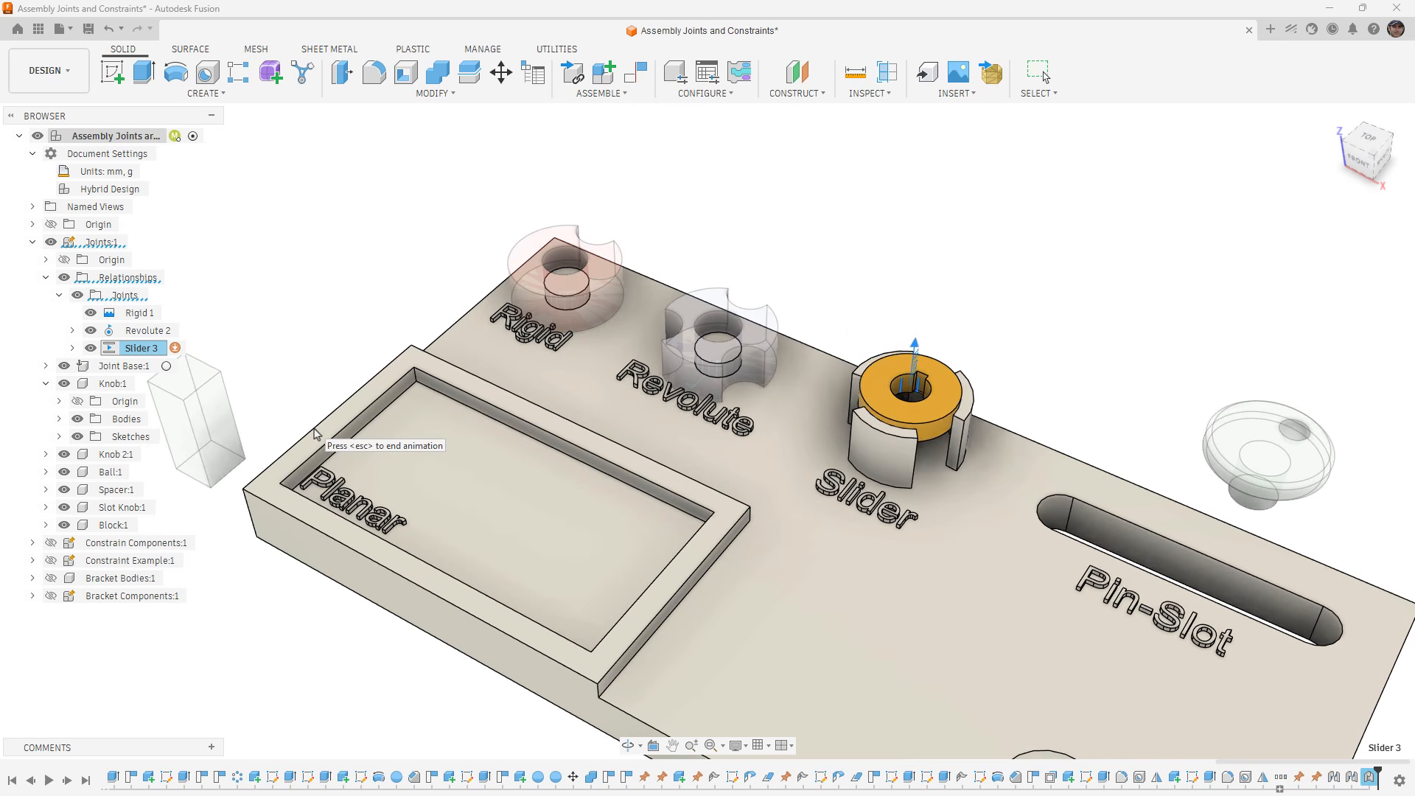
key(Escape)
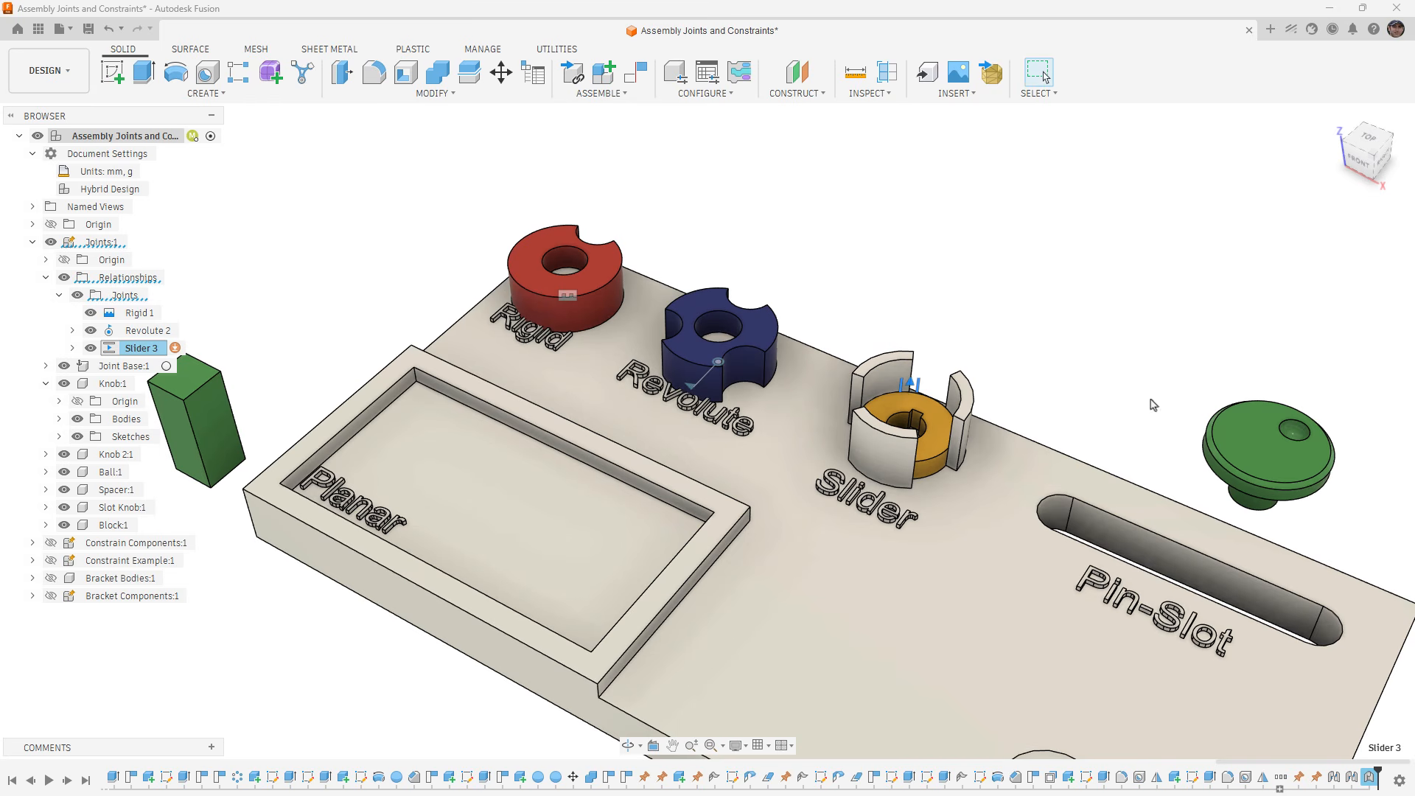
right_click(120, 350)
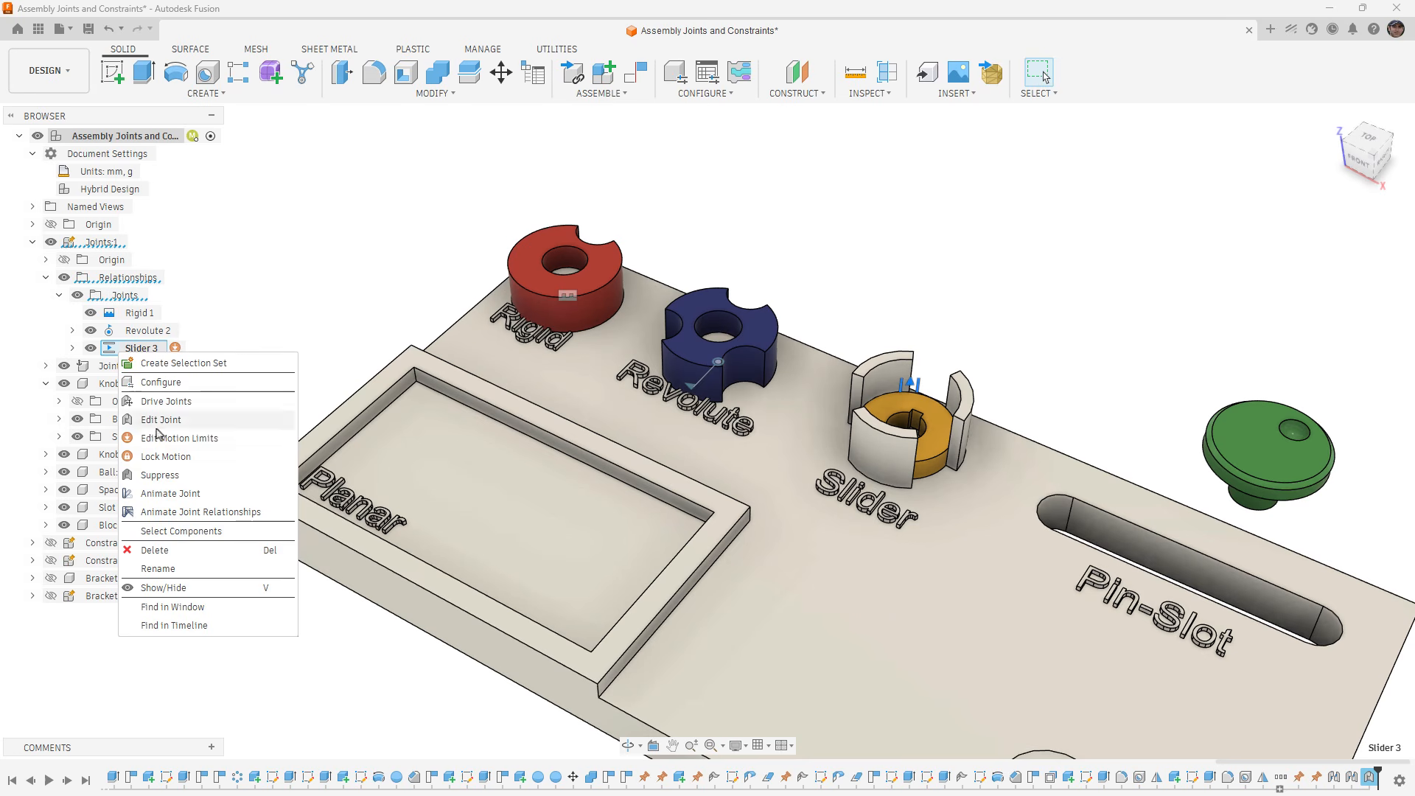
click(183, 551)
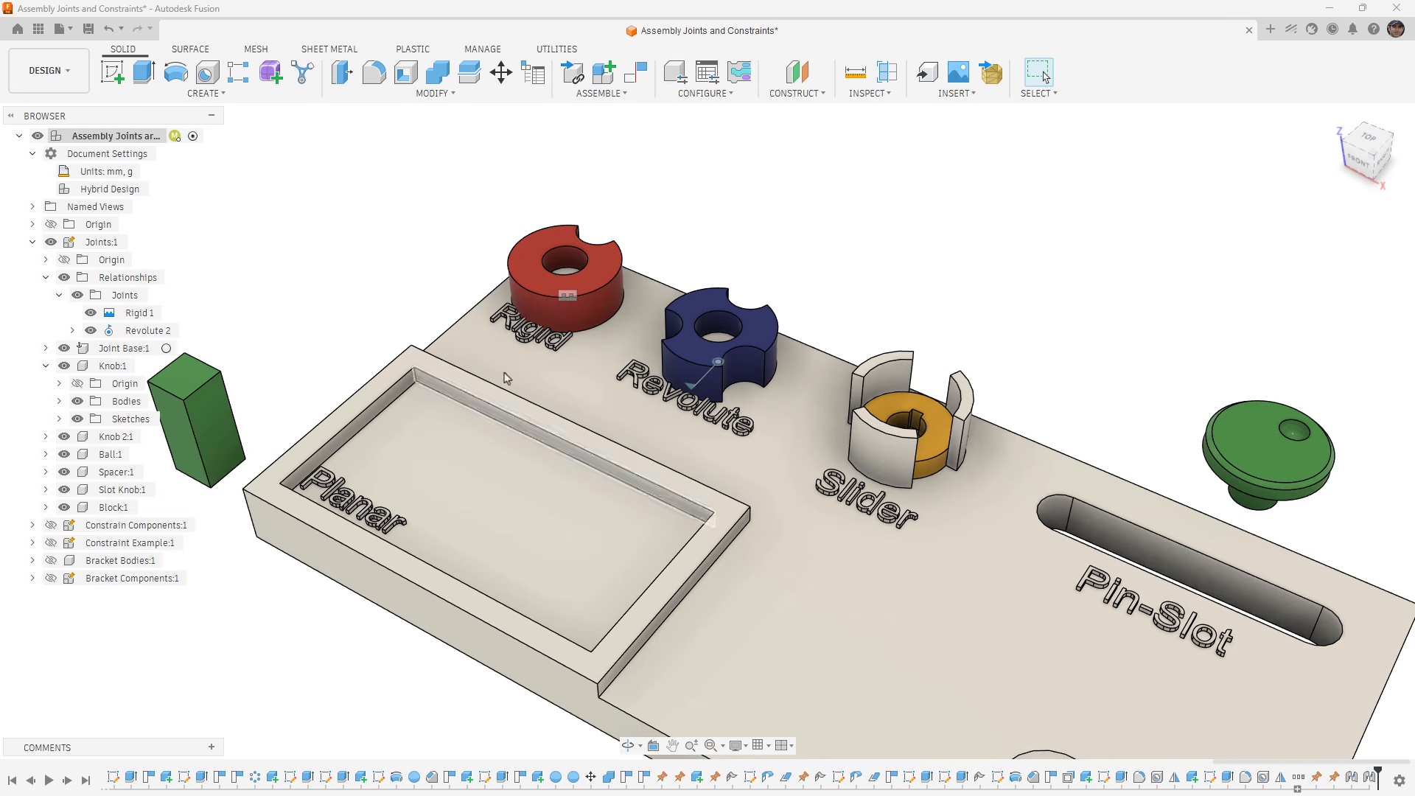
- Start an as-built joint of type Cylindrical between Spacer:1 and Joint Base:1
click(608, 95)
click(595, 184)
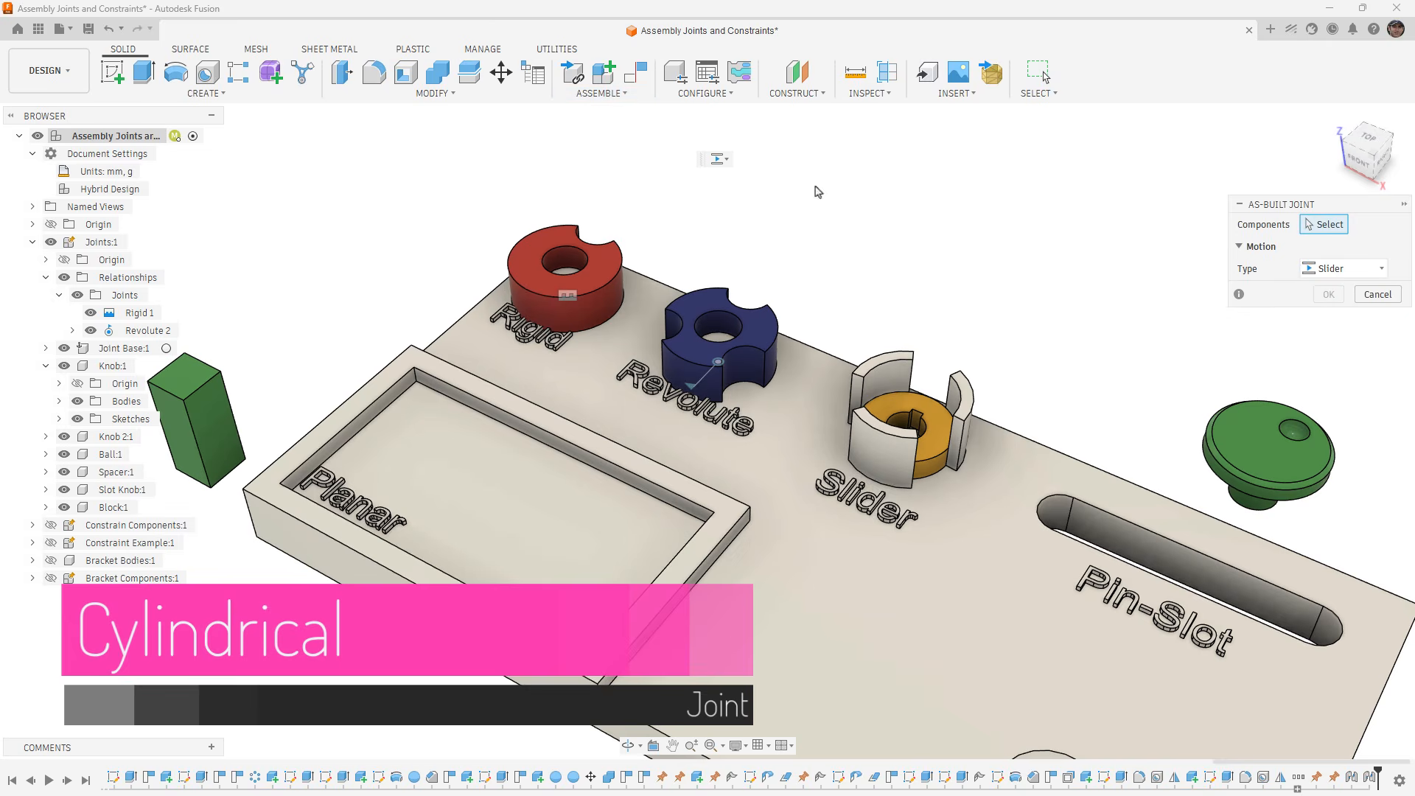
click(1371, 269)
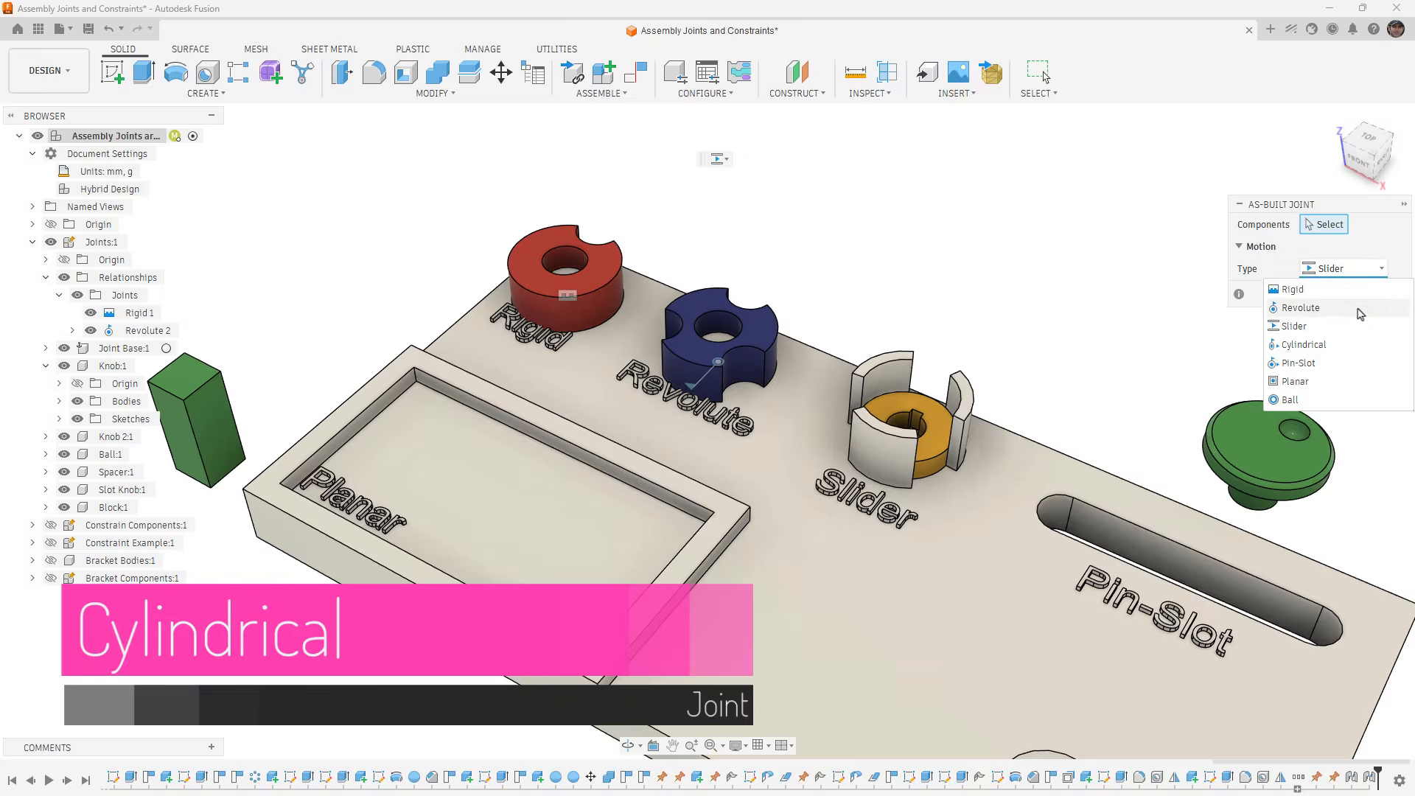
click(1303, 344)
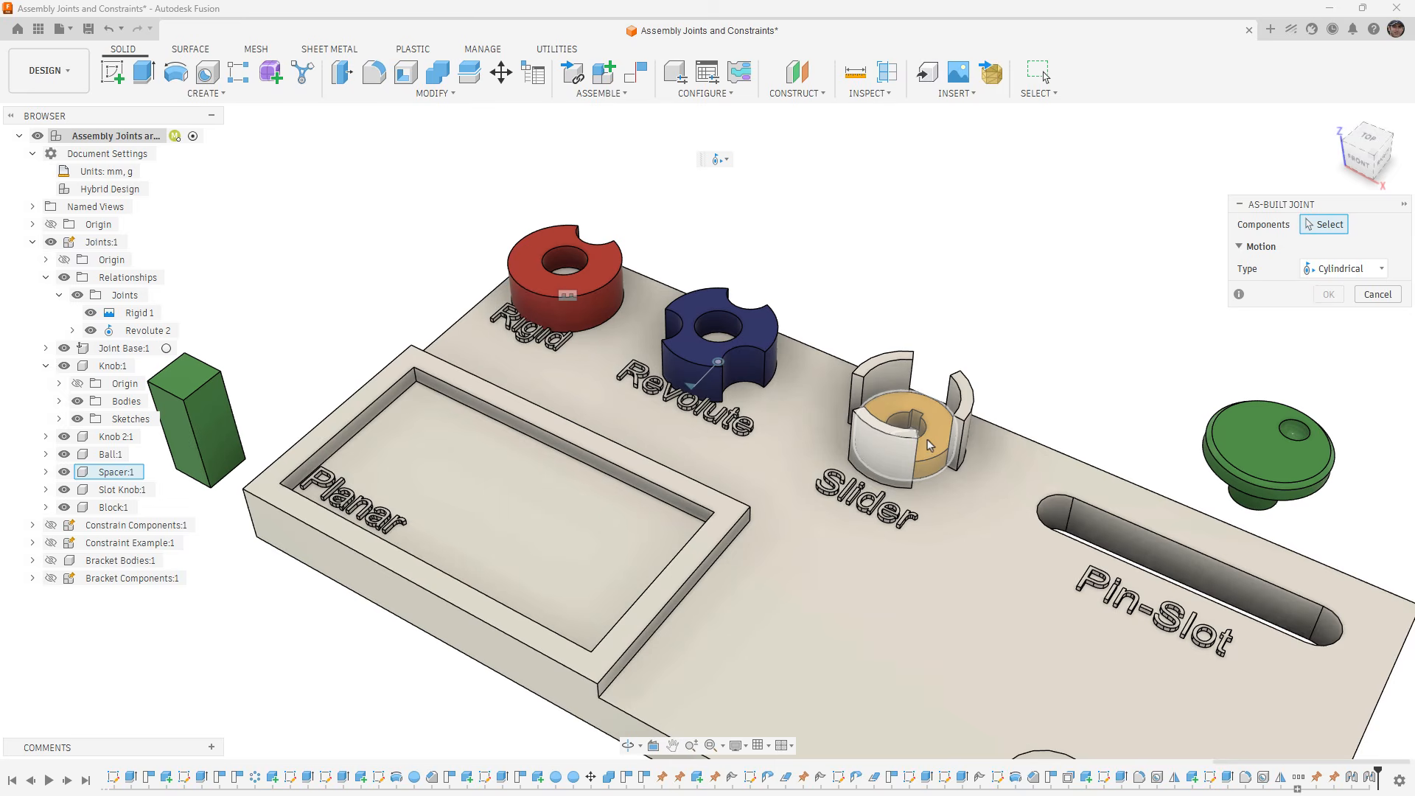
click(923, 455)
click(968, 404)
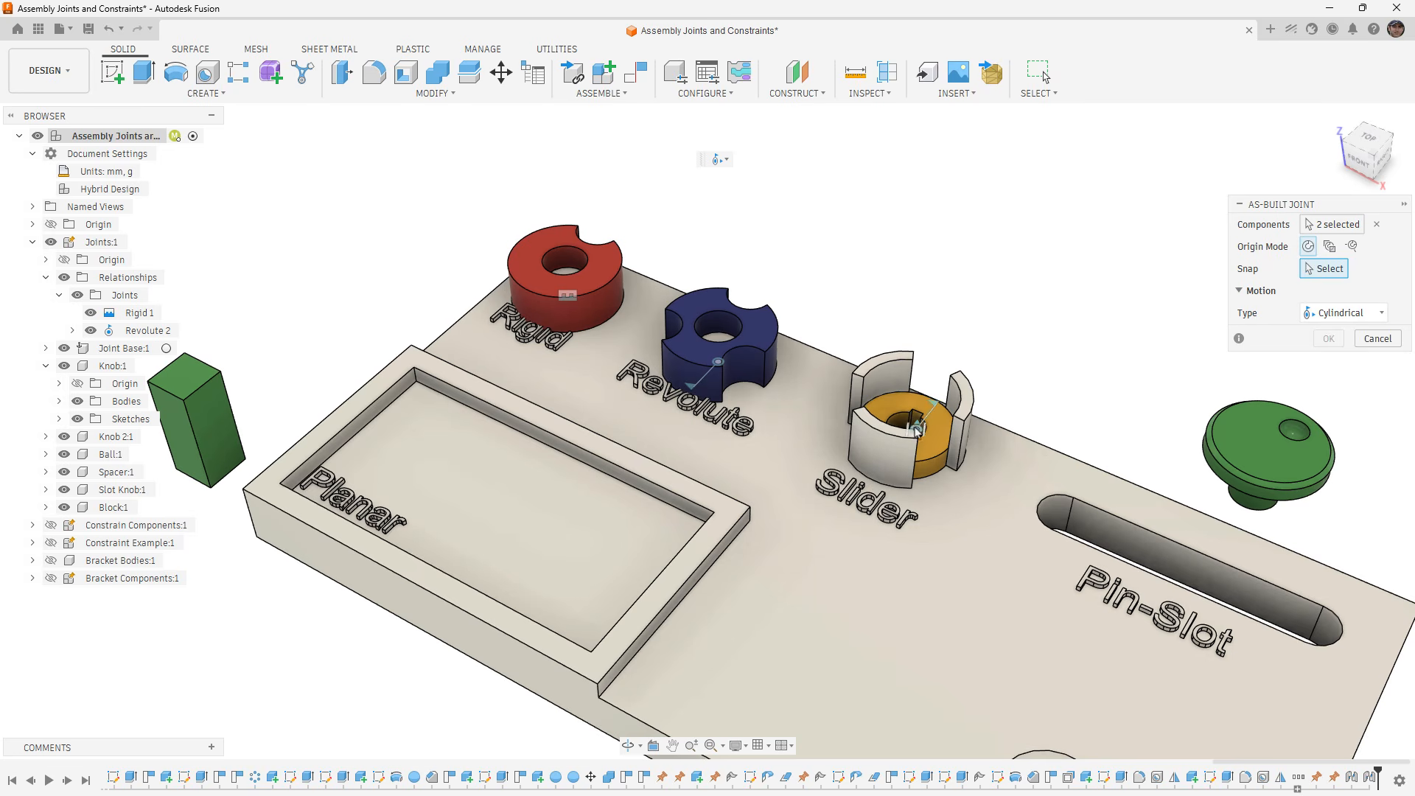
- Try snapping the Cylindrical joint's origin to a guide post around the spacer, and clear that snap
shift+middle_drag(917, 432, 926, 460)
scroll(933, 408, up, 3)
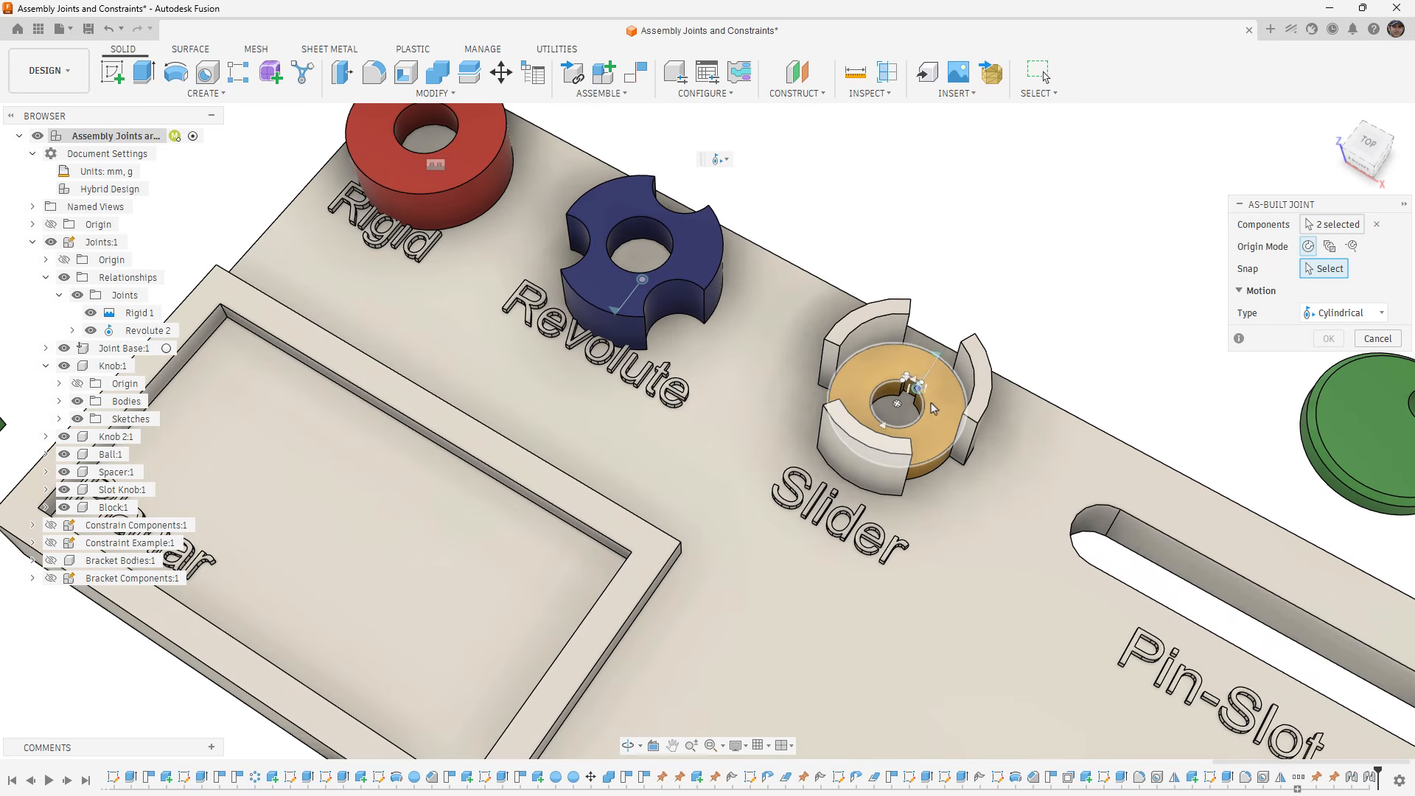
click(932, 407)
click(973, 376)
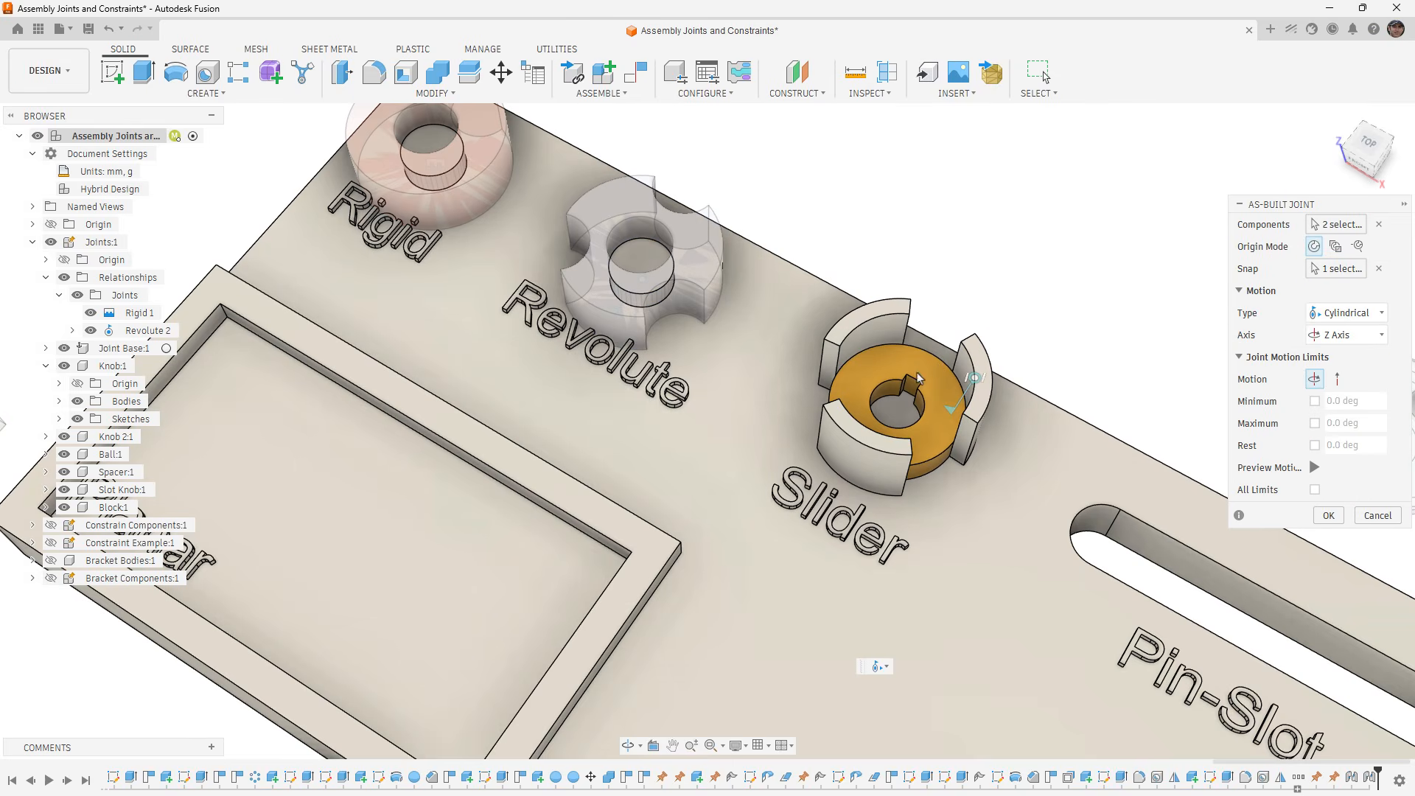
shift+middle_drag(936, 409, 926, 411)
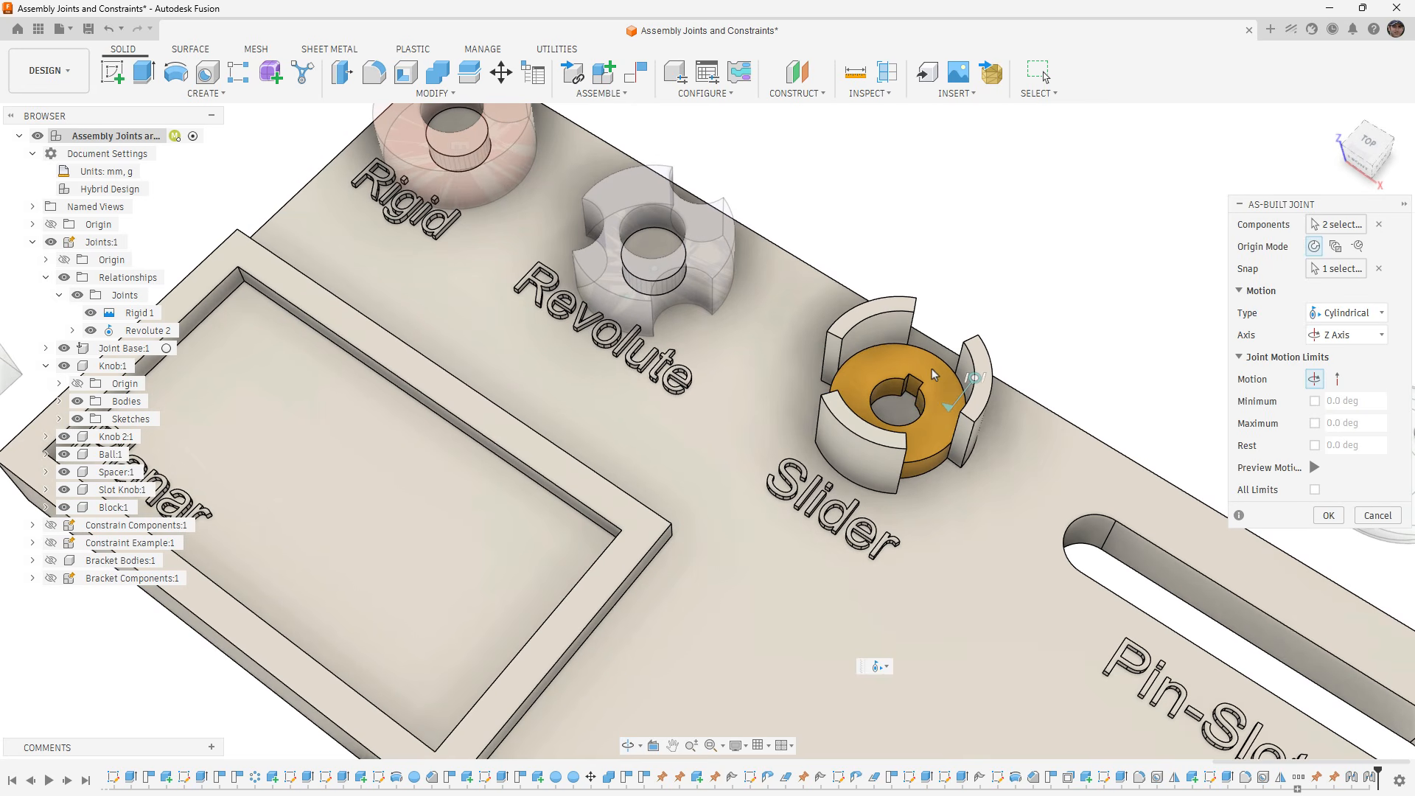
click(1379, 269)
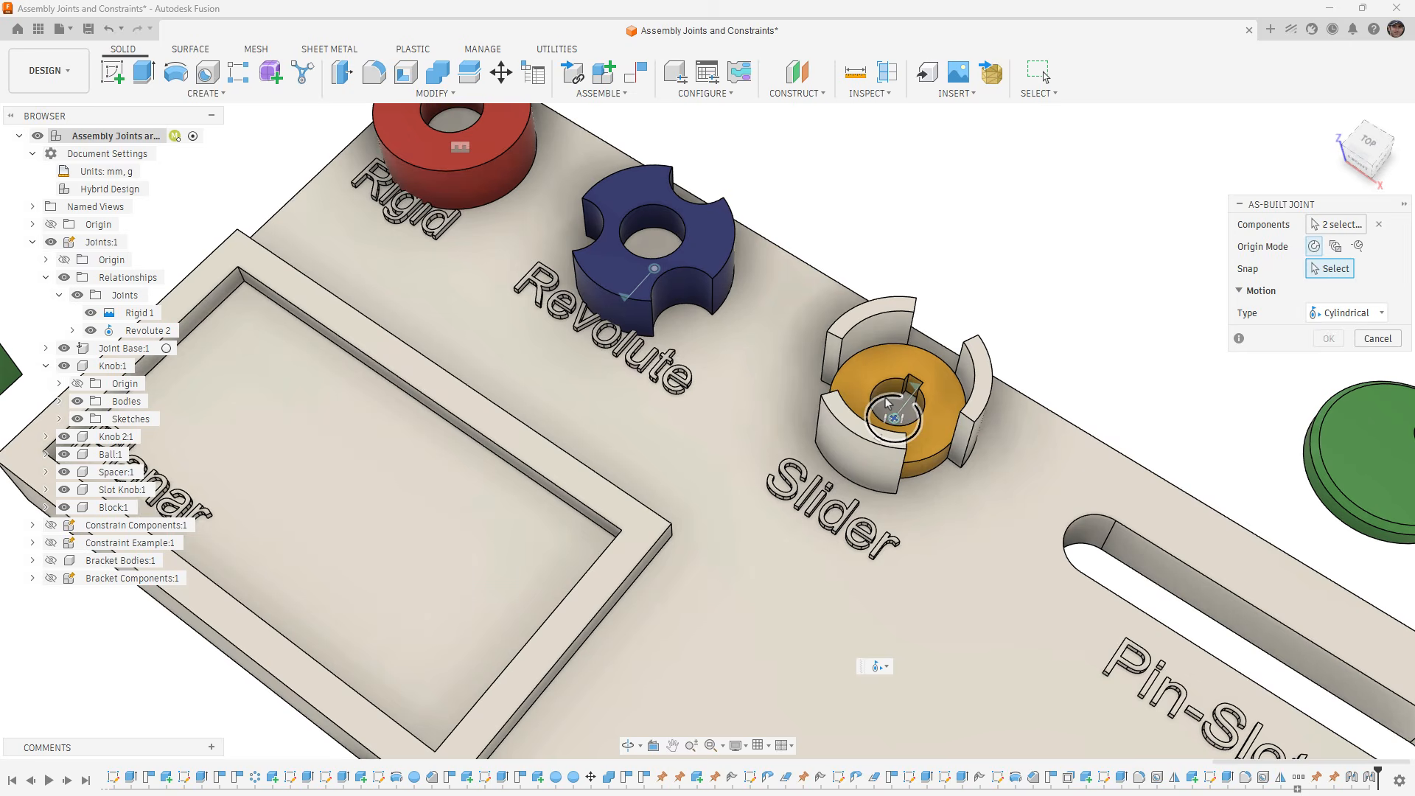
- Snap the Cylindrical joint to the centre of the spacer's hole, limit its slide to between 0 and 20 mm, and accept the joint
click(888, 401)
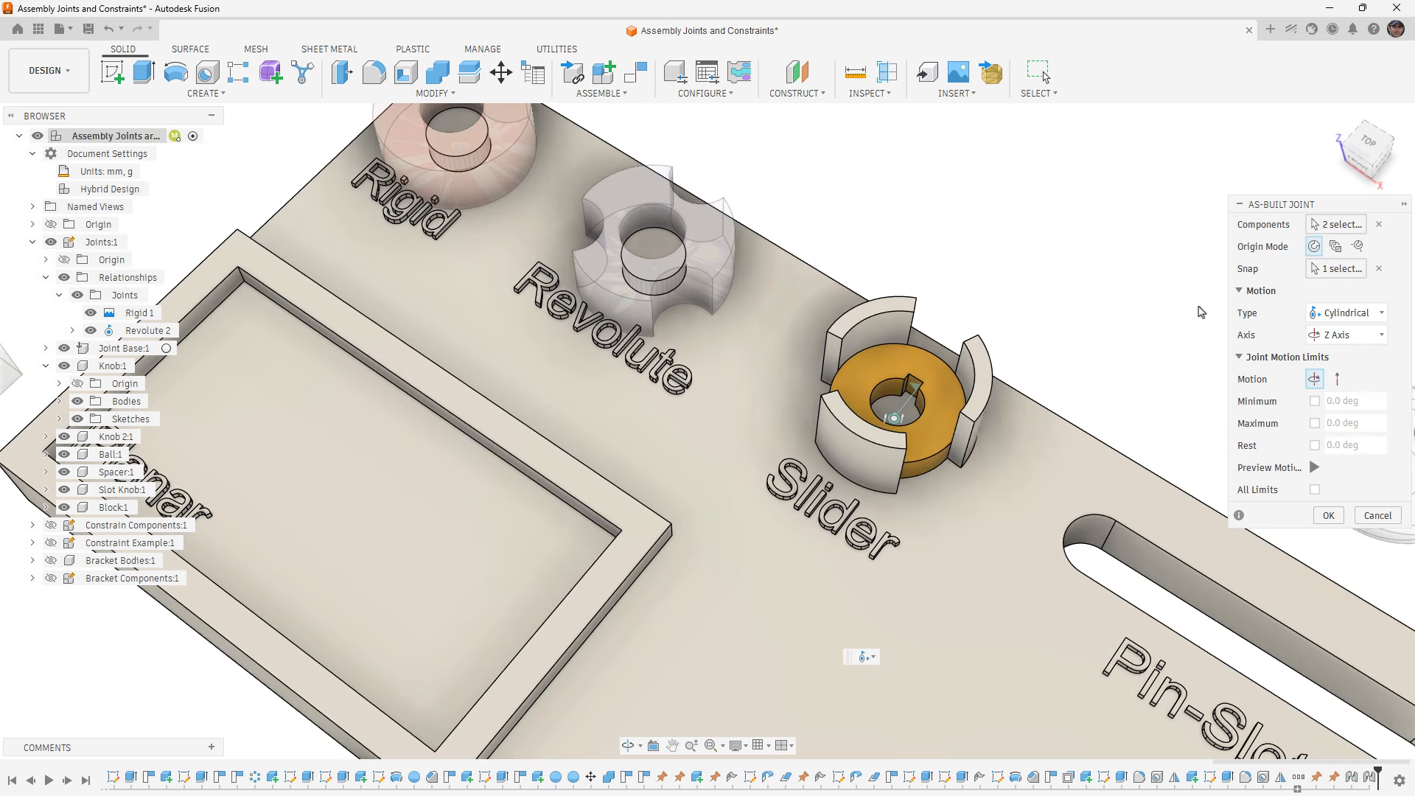
click(1316, 381)
click(1339, 380)
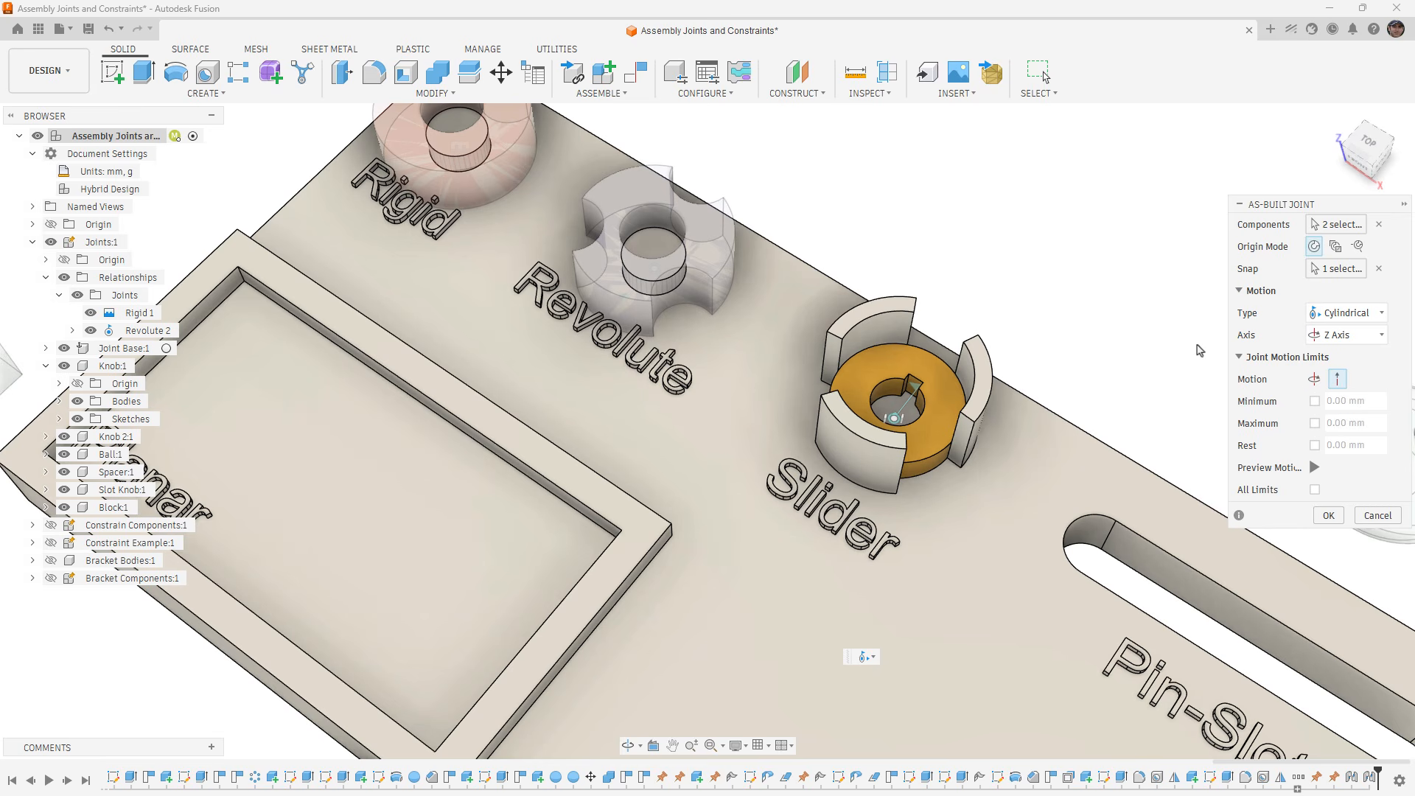
click(1315, 401)
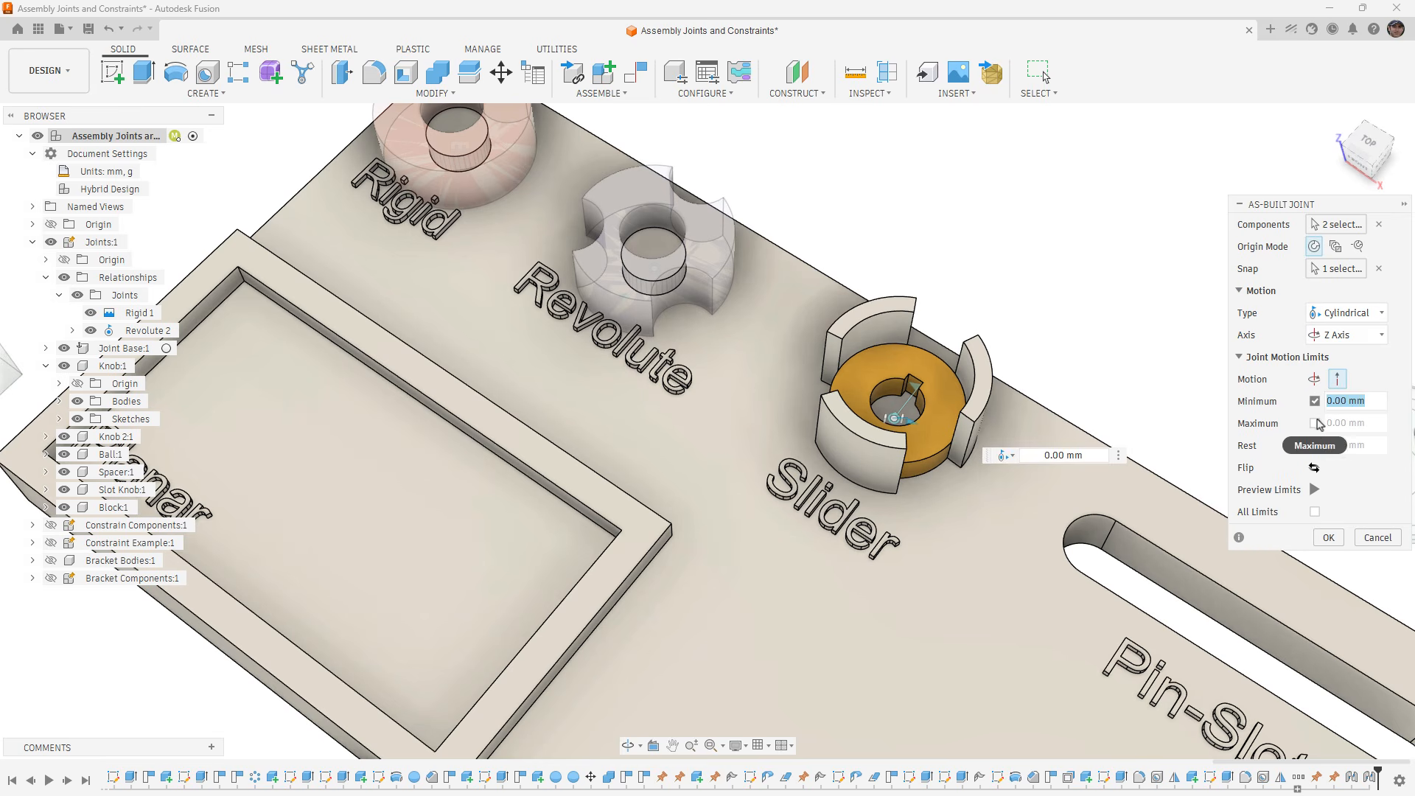
click(1315, 423)
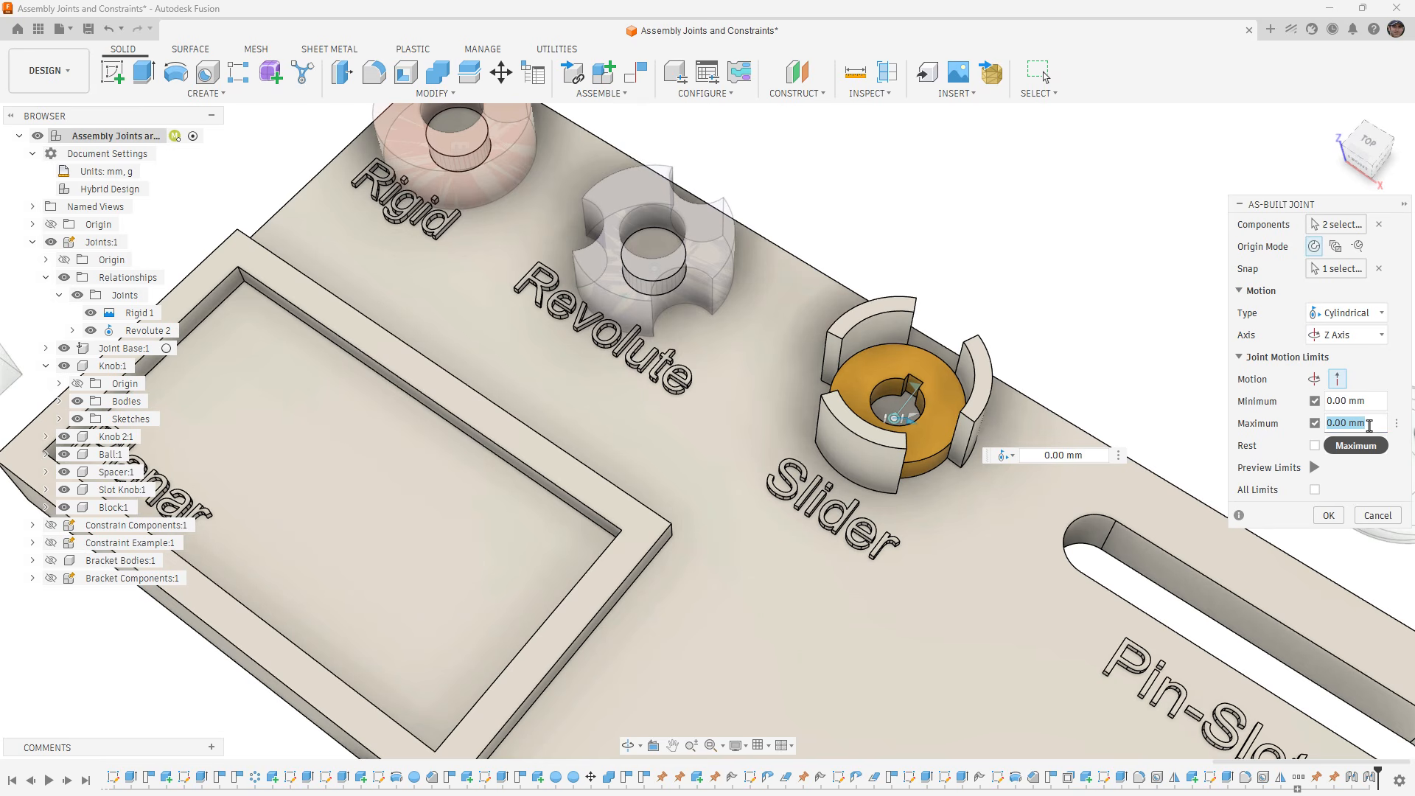
click(1328, 516)
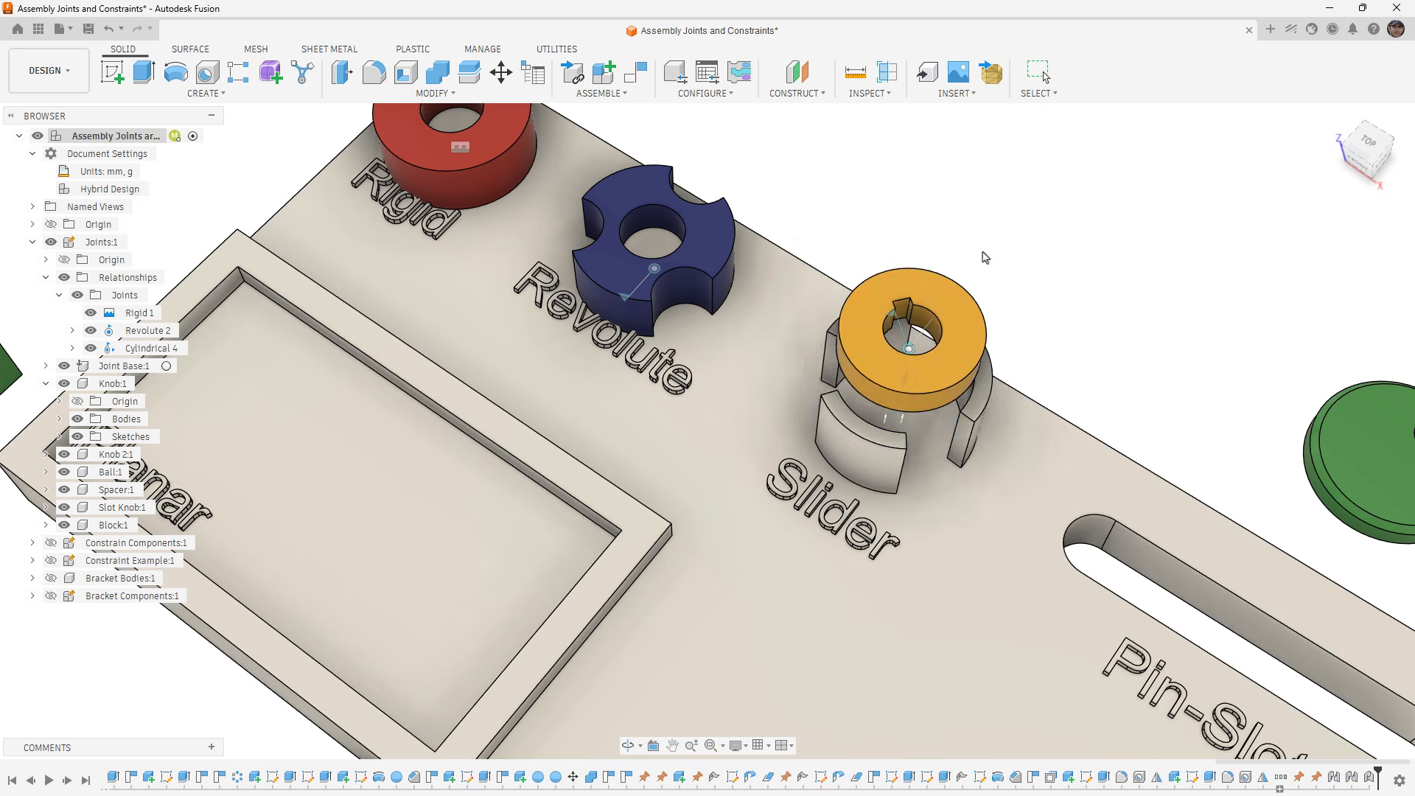
- Try sliding and rotating the yellow spacer through its Cylindrical joint, and revert it to its original position
drag(986, 258, 1049, 352)
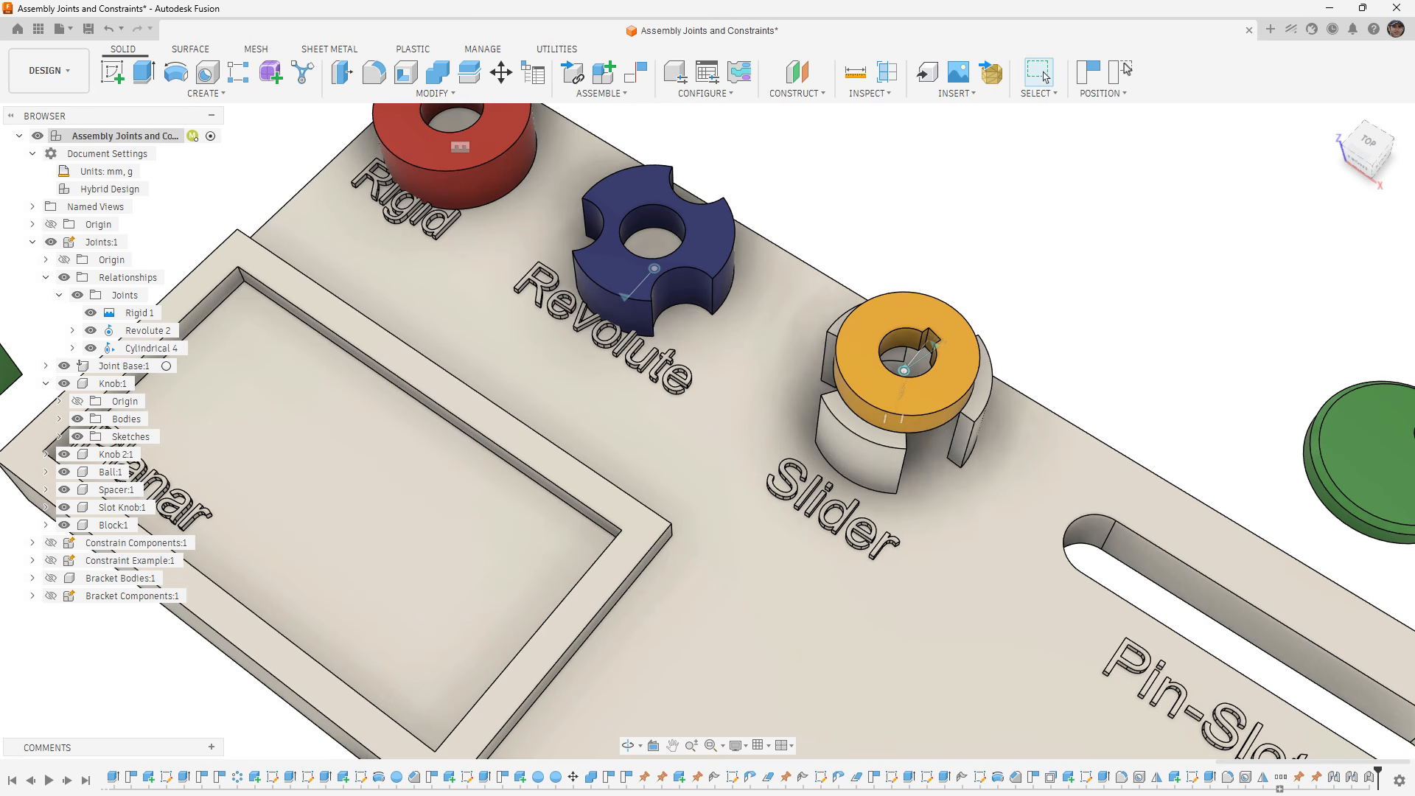
click(1122, 72)
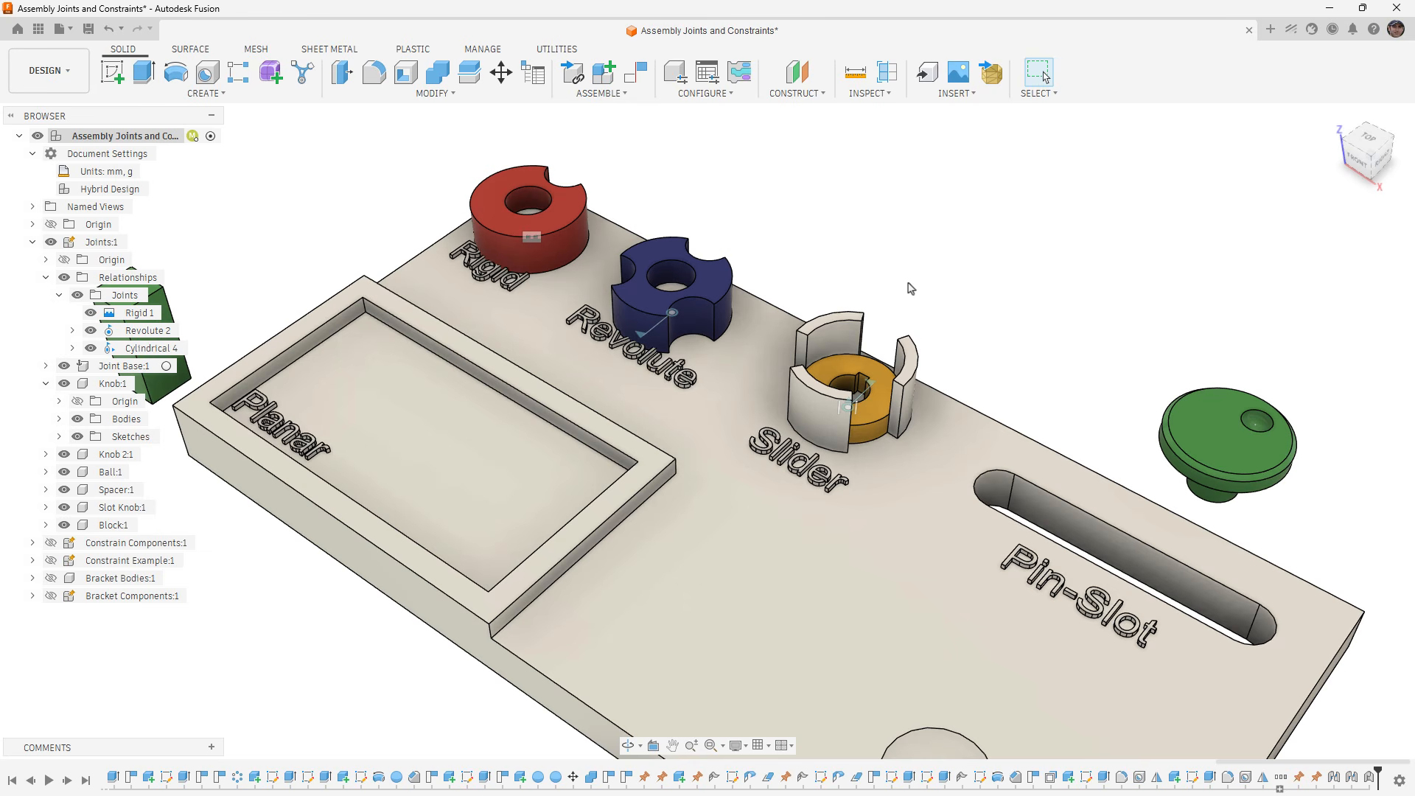
click(625, 96)
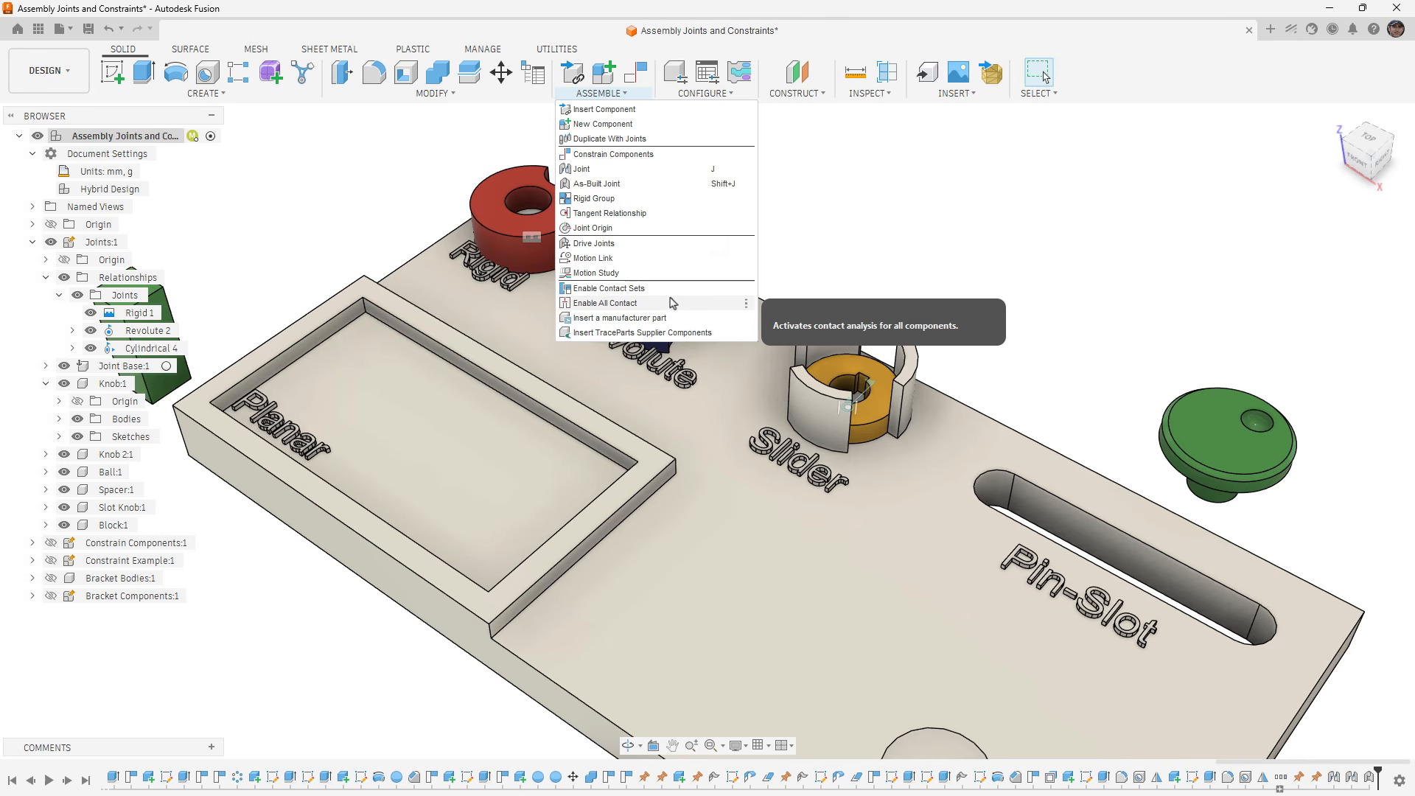
click(880, 244)
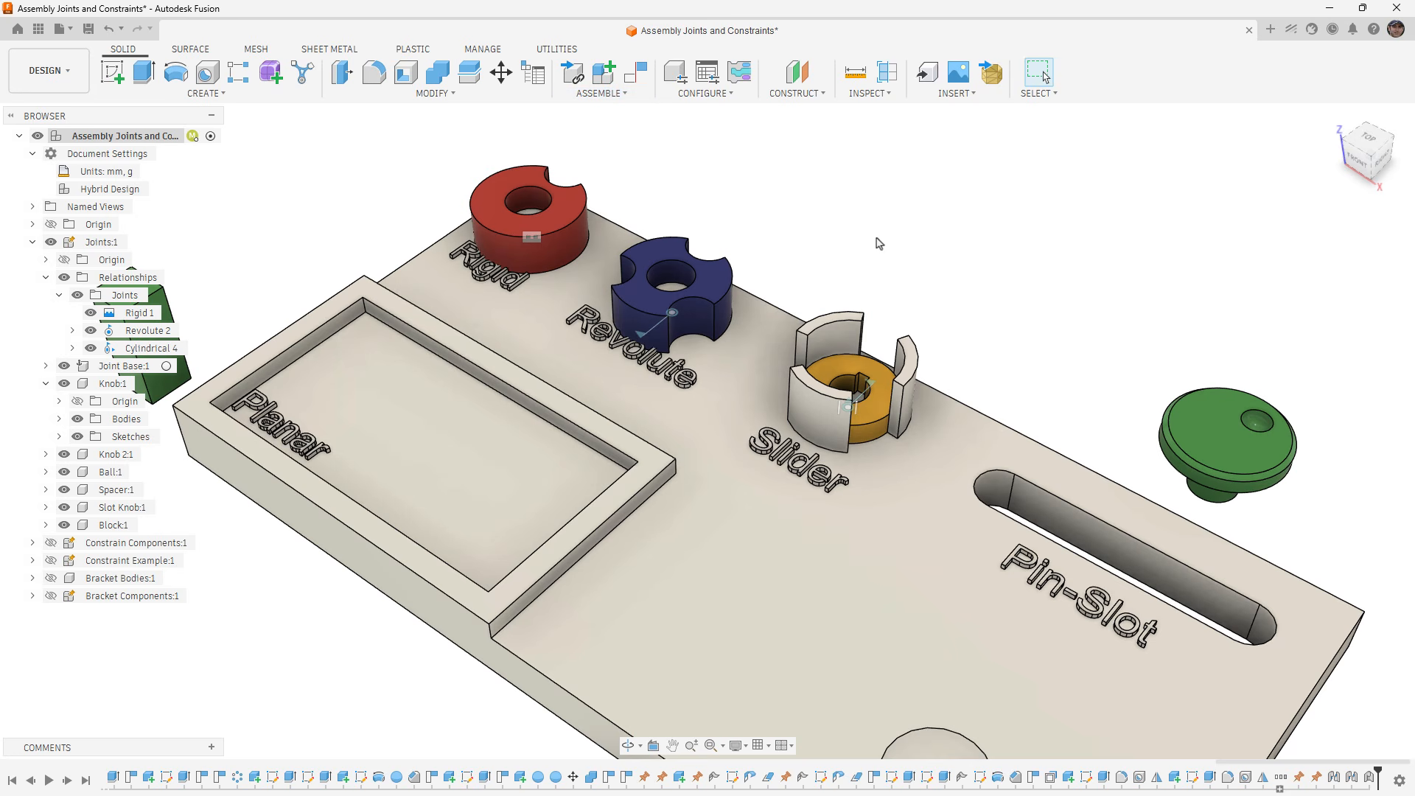
- Join Slot Knob:1 to Joint Base:1, snapping the base of the knob's pin to the end of the slot nearest the Slider feature
click(616, 94)
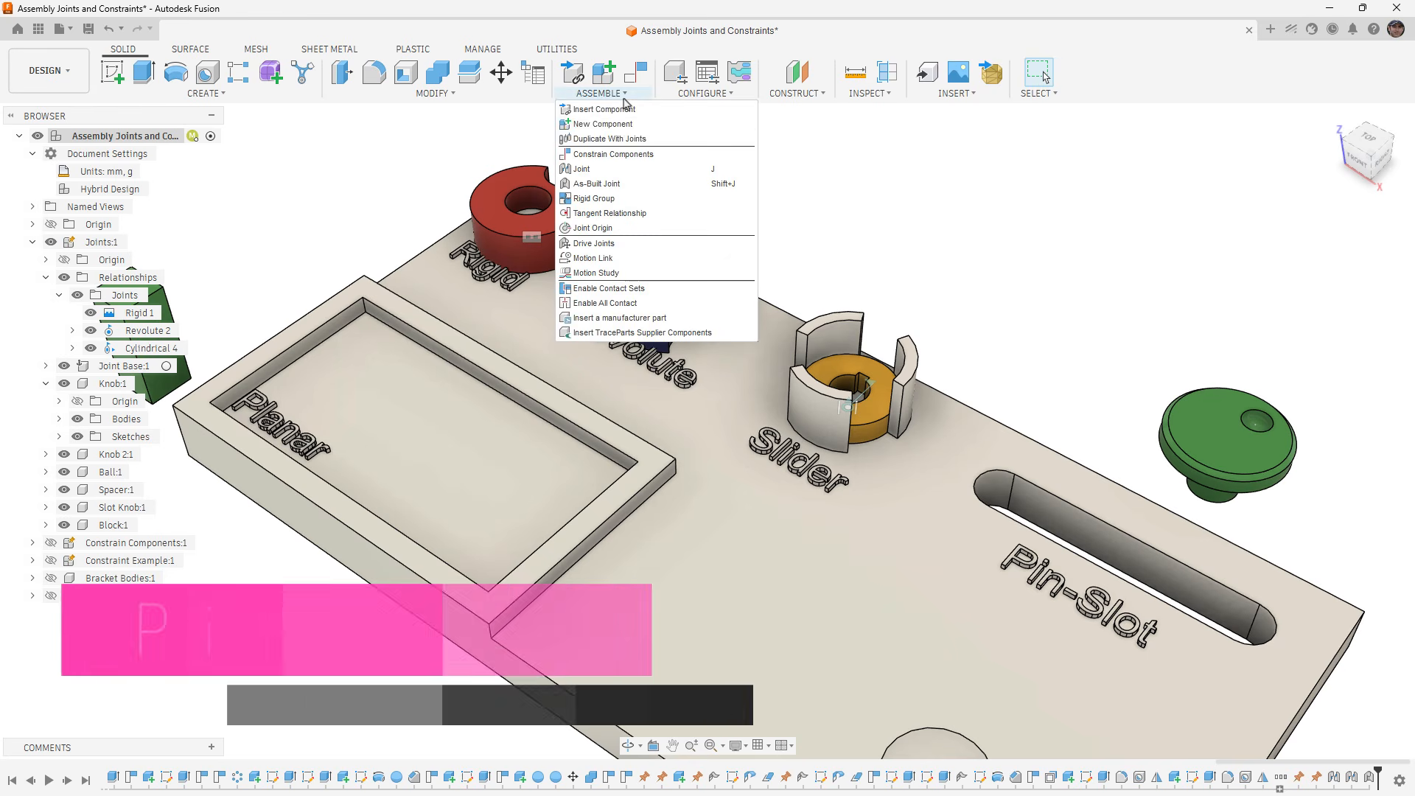
click(627, 170)
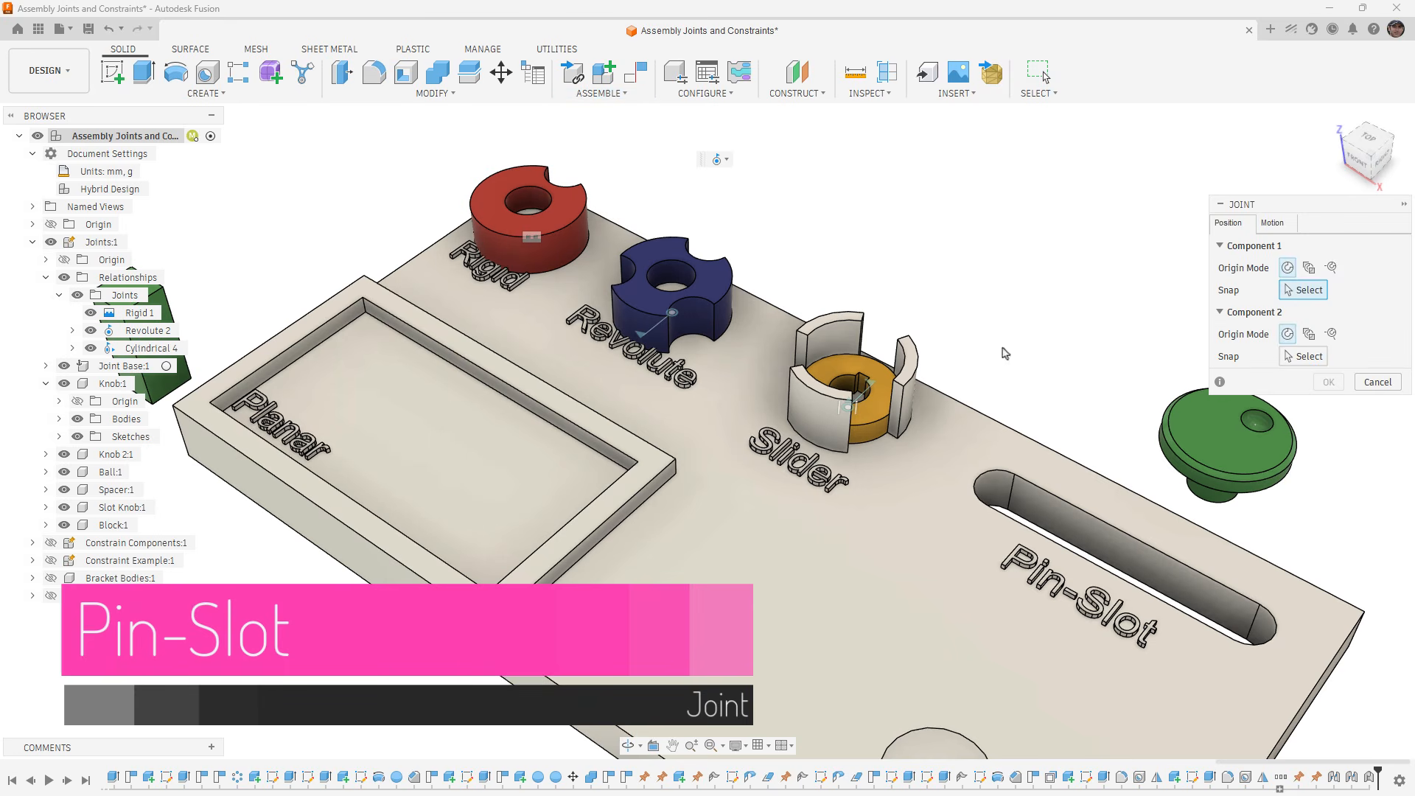
shift+middle_drag(1247, 538, 1179, 437)
middle_drag(1291, 528, 853, 377)
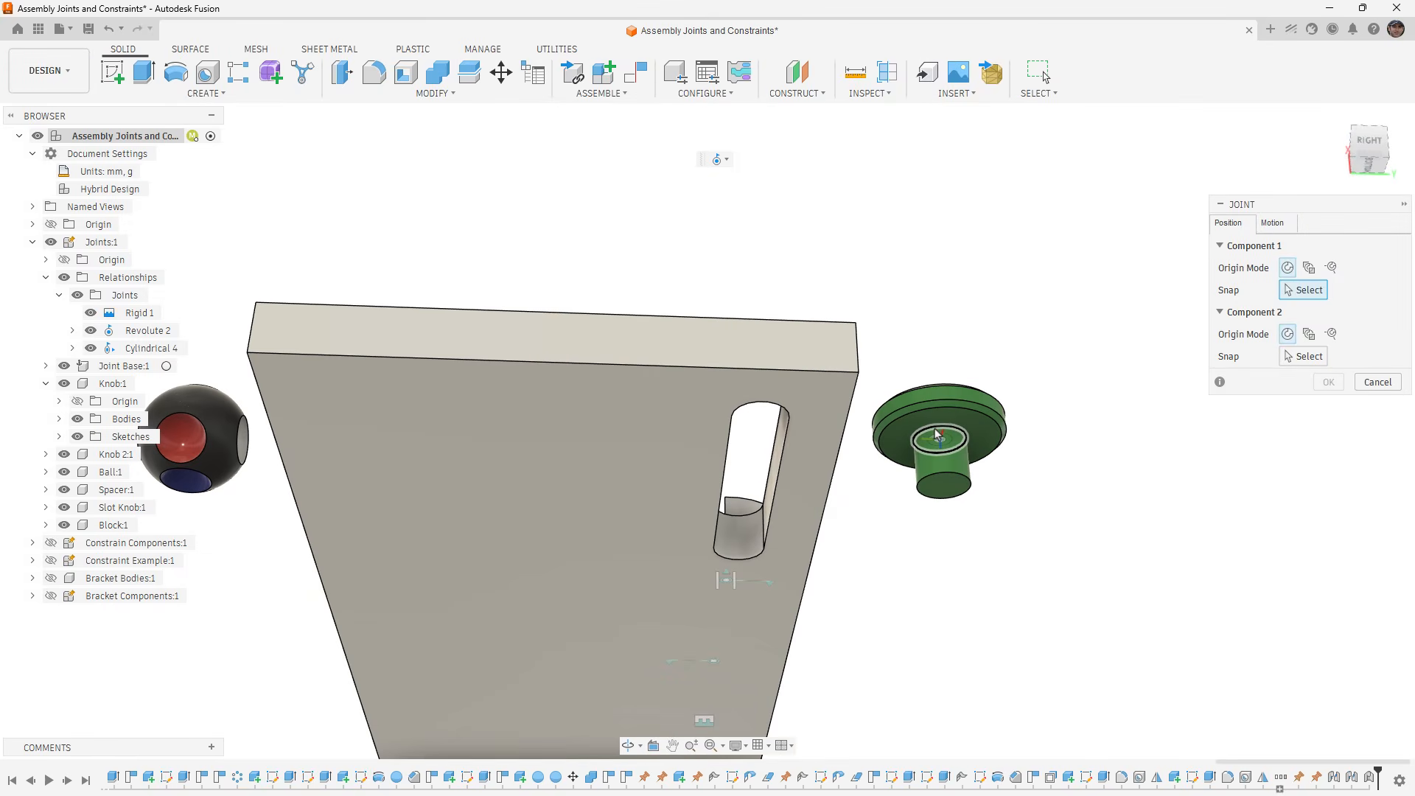
click(936, 435)
shift+middle_drag(935, 434, 815, 370)
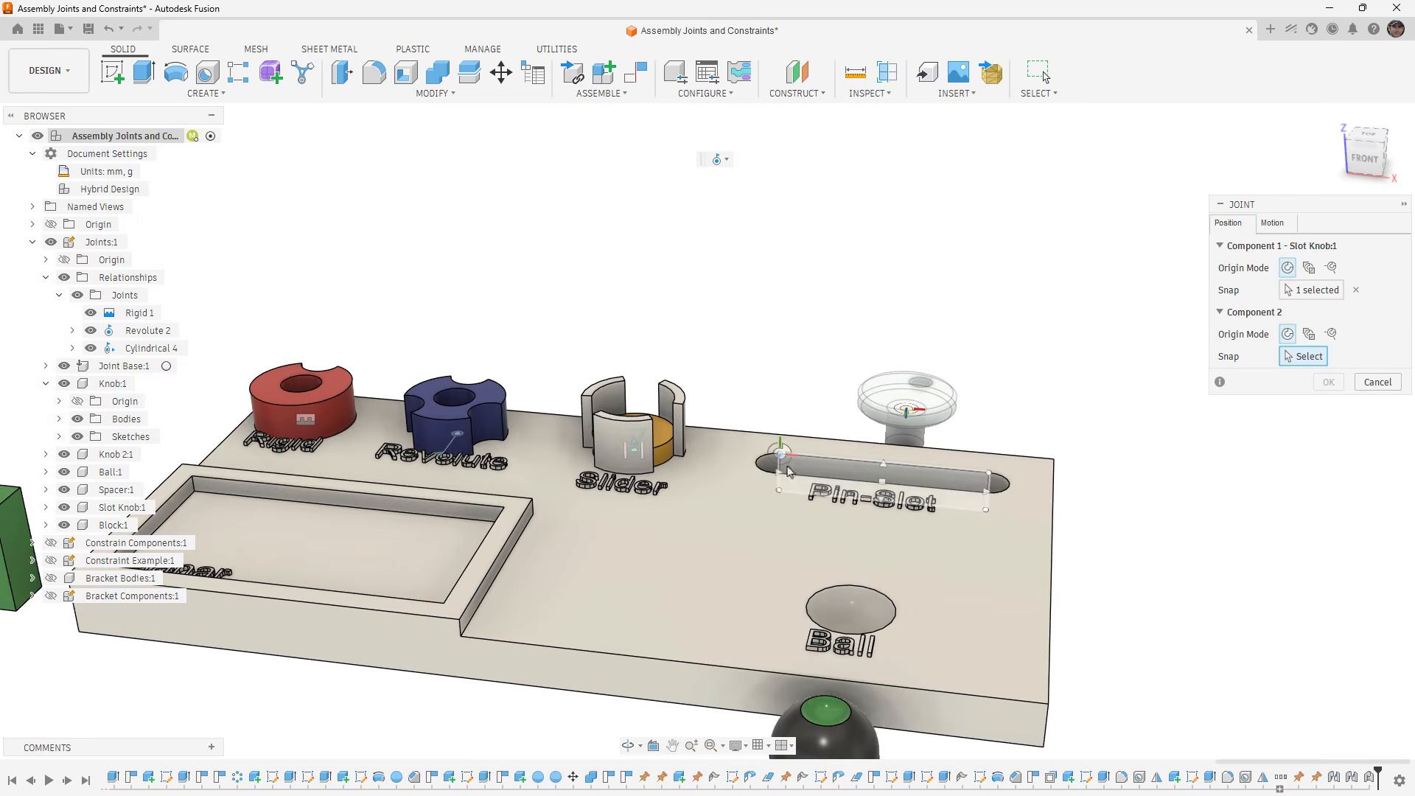
shift+middle_drag(786, 458, 781, 471)
click(782, 465)
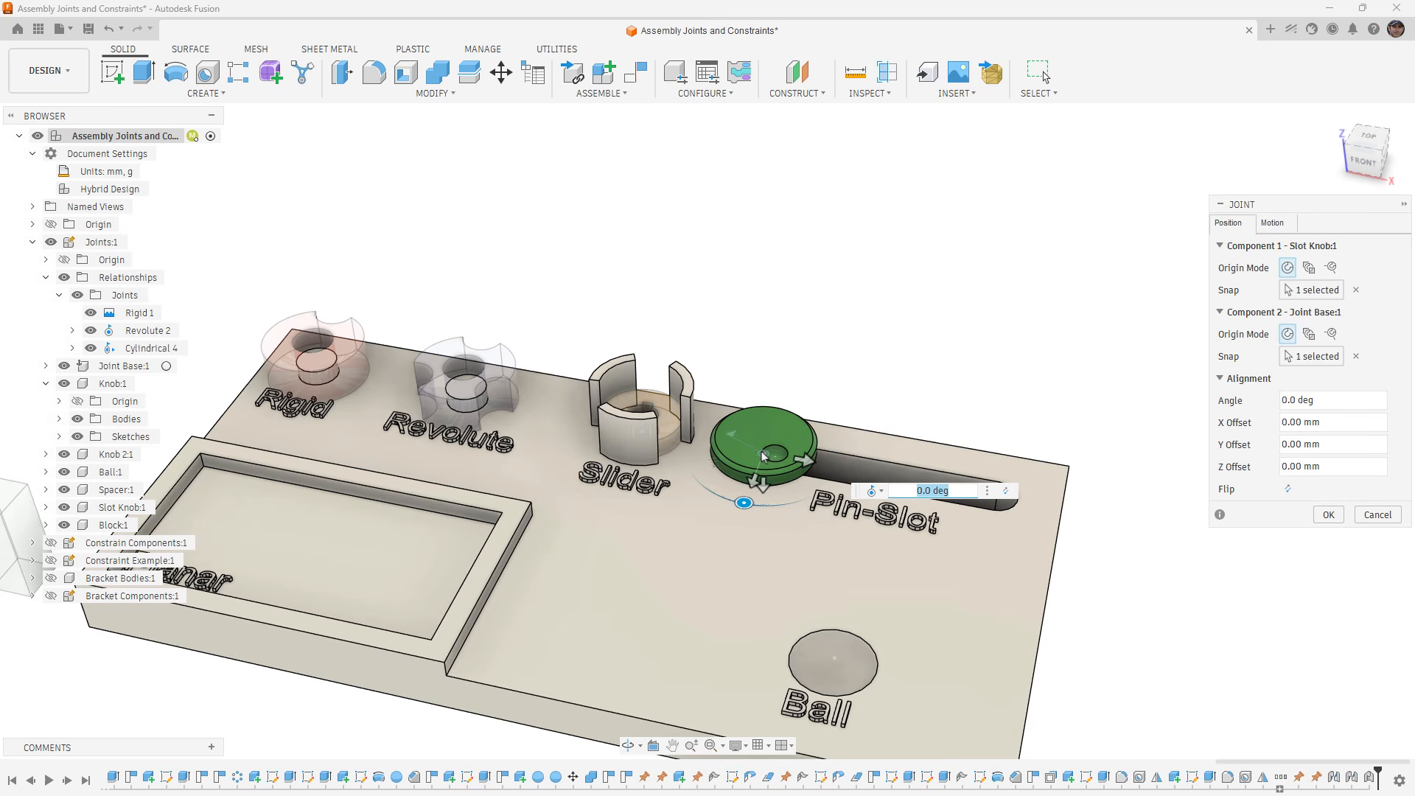
- Set the slot knob joint's motion type to Pin-Slot, rotating about Z and sliding along X
click(1272, 222)
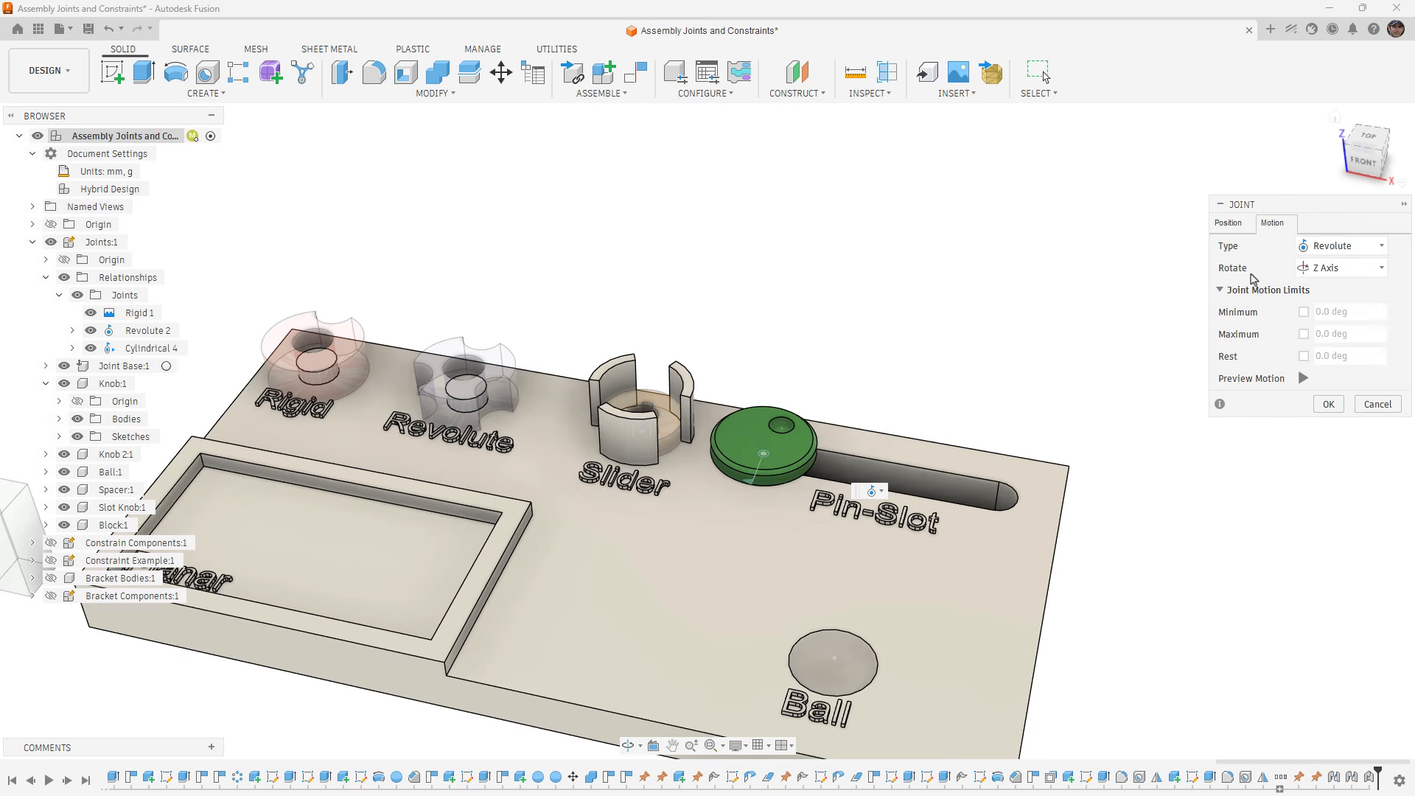
click(1364, 248)
click(1351, 341)
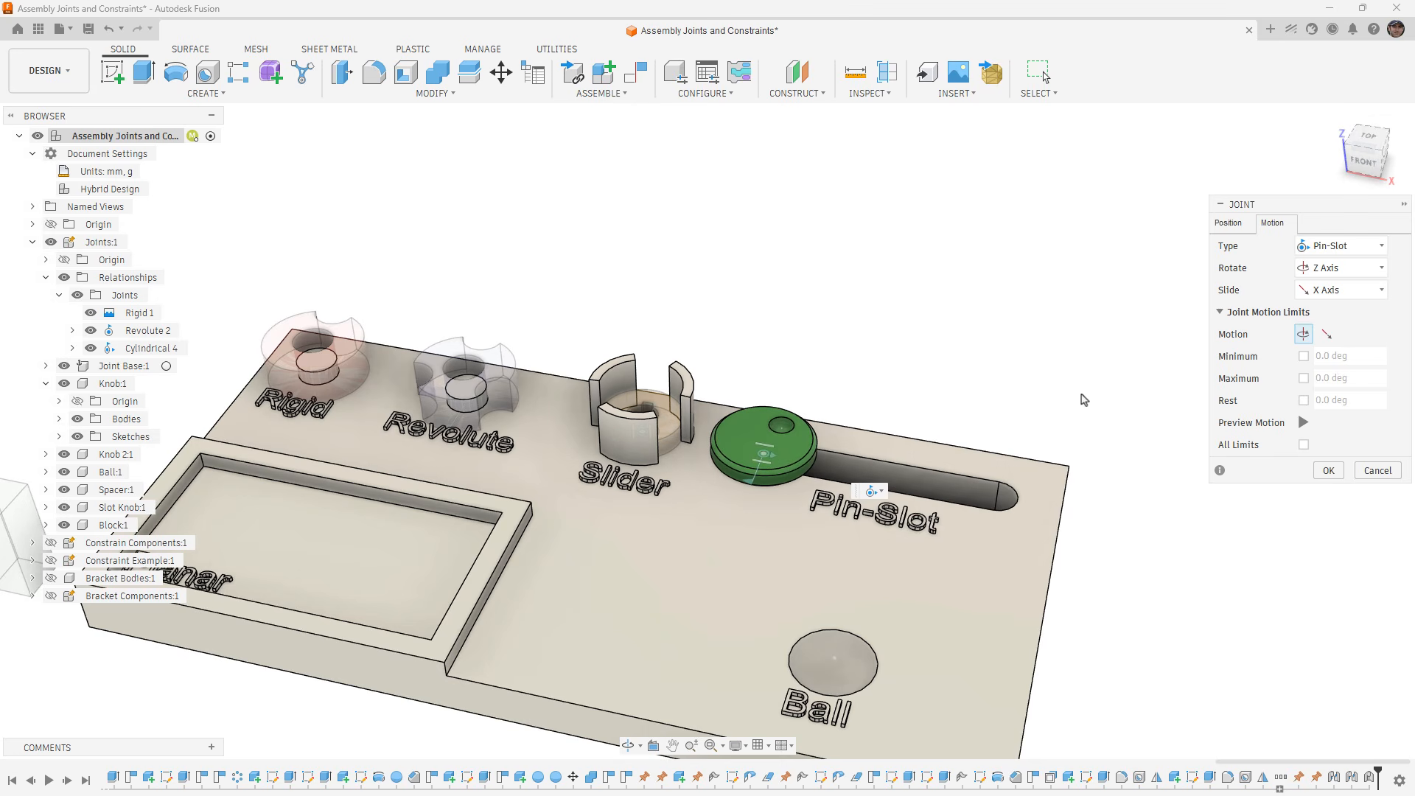
- Limit the slot knob's slide to between 5 and 55 mm, preview the limits, and accept the Pin-Slot joint
click(1329, 337)
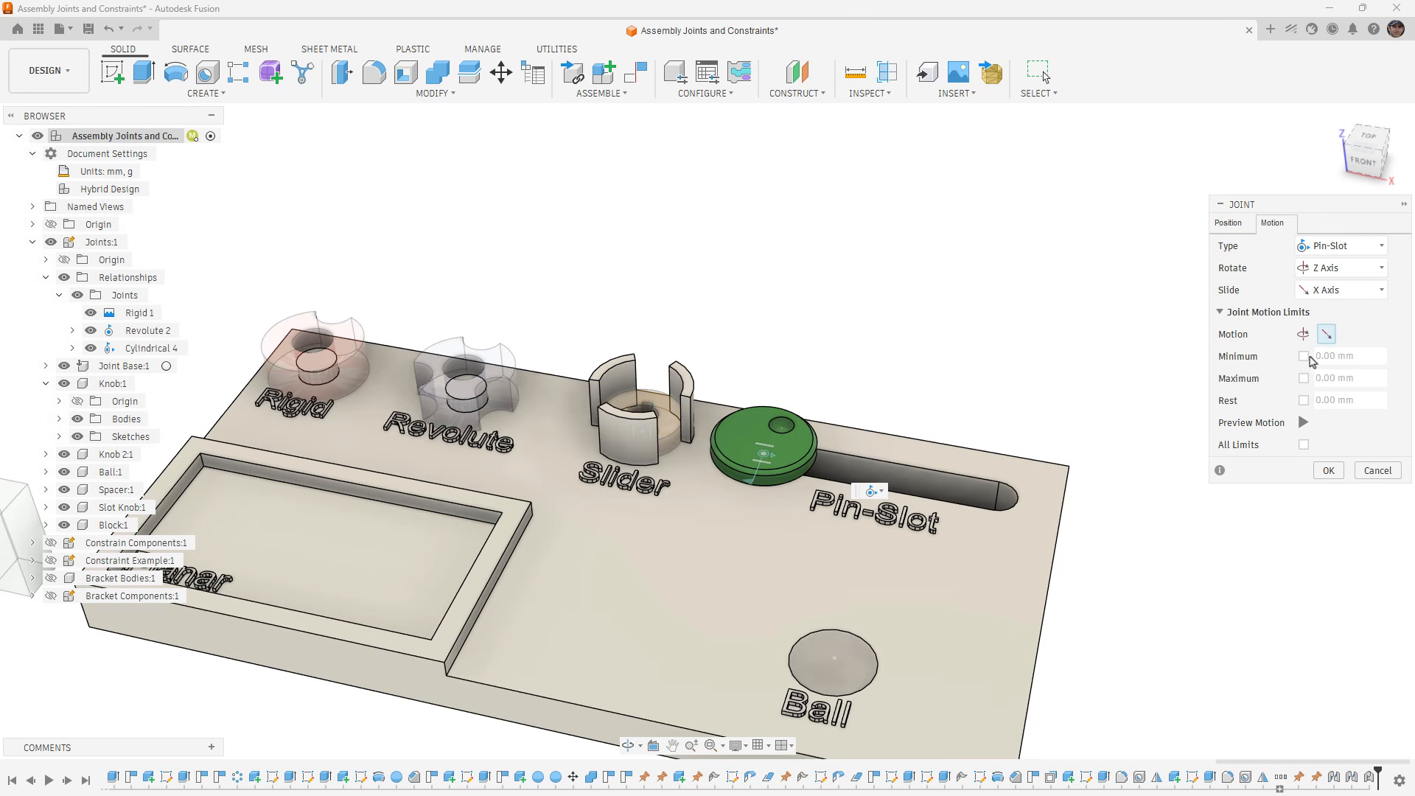
click(1304, 356)
click(1304, 379)
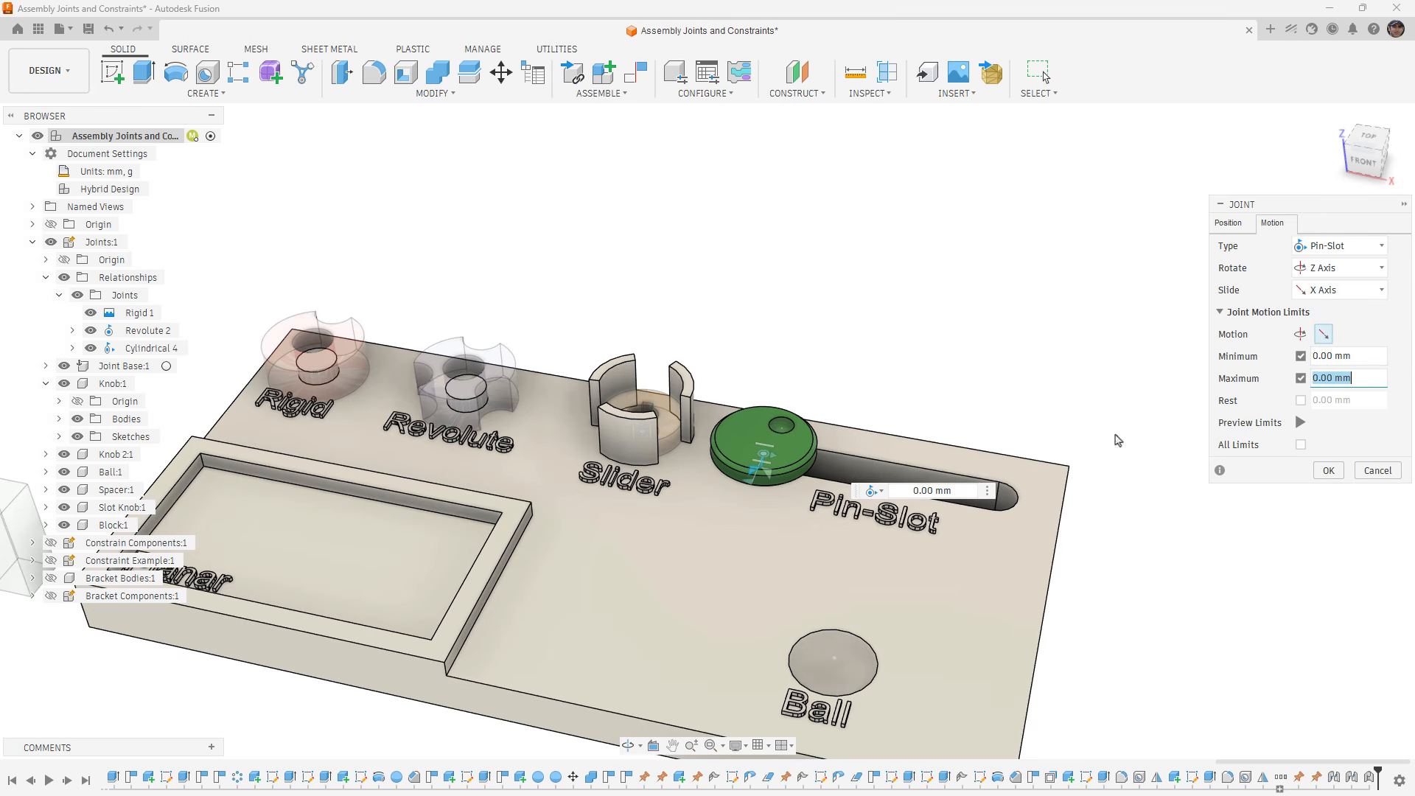
shift+middle_drag(790, 546, 792, 401)
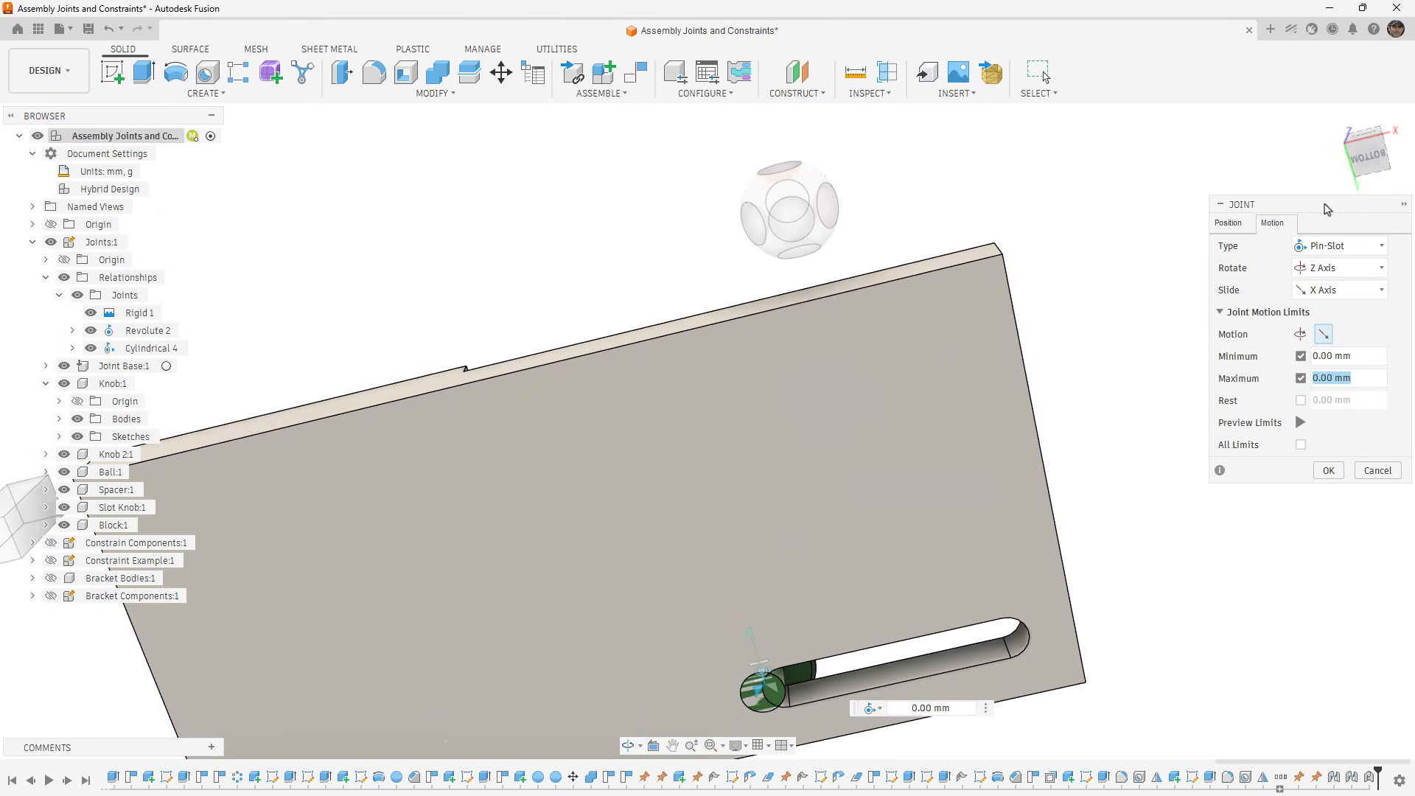
click(1367, 156)
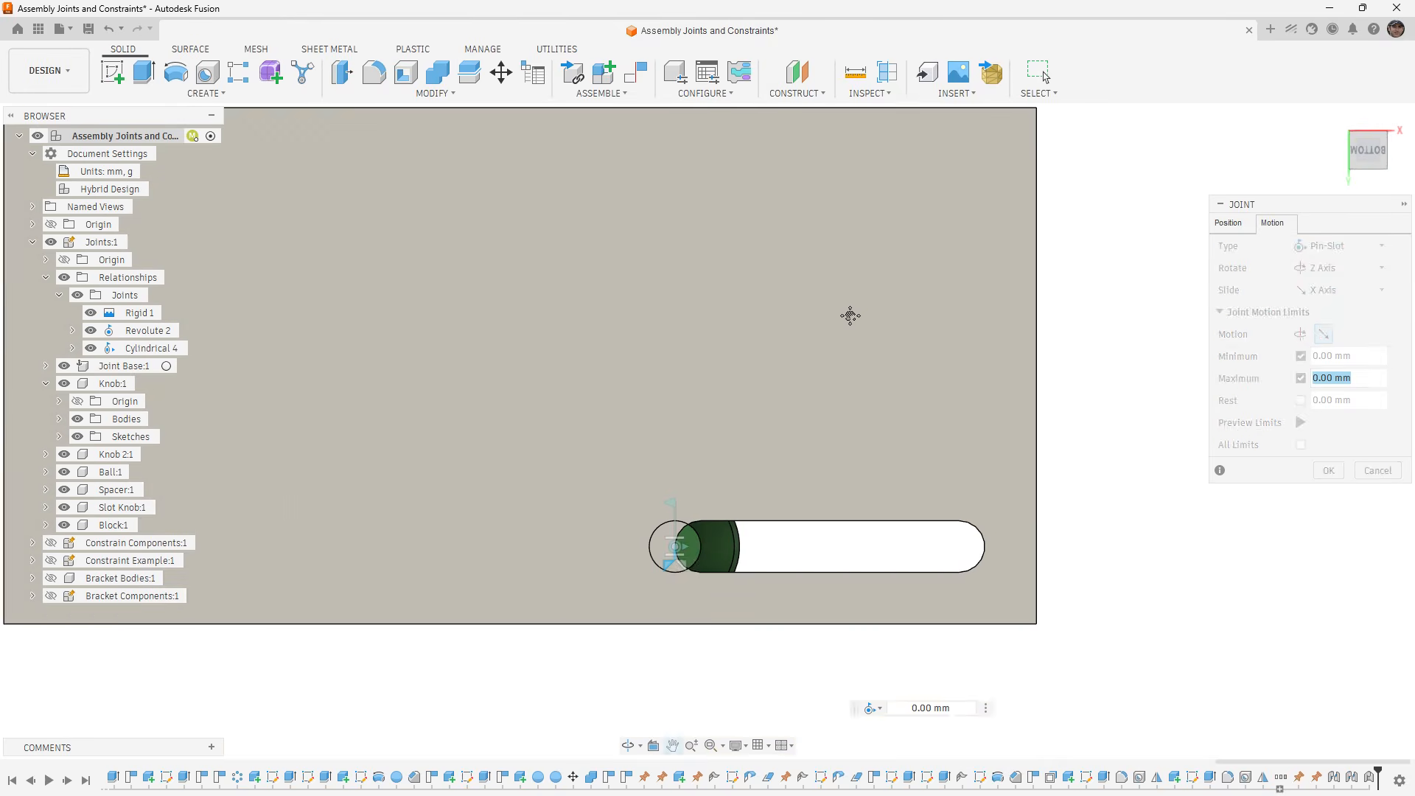
drag(673, 540, 1027, 549)
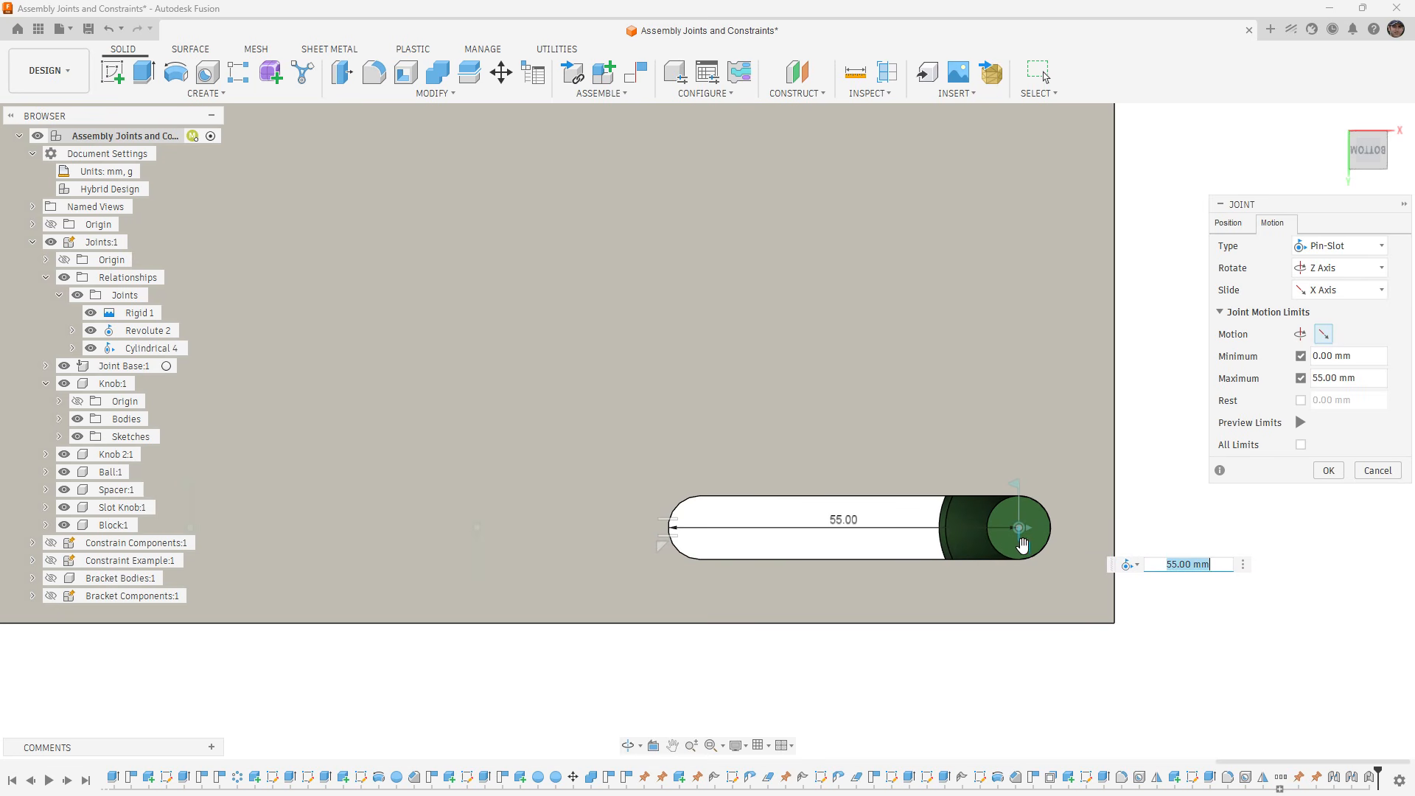
drag(660, 541, 690, 546)
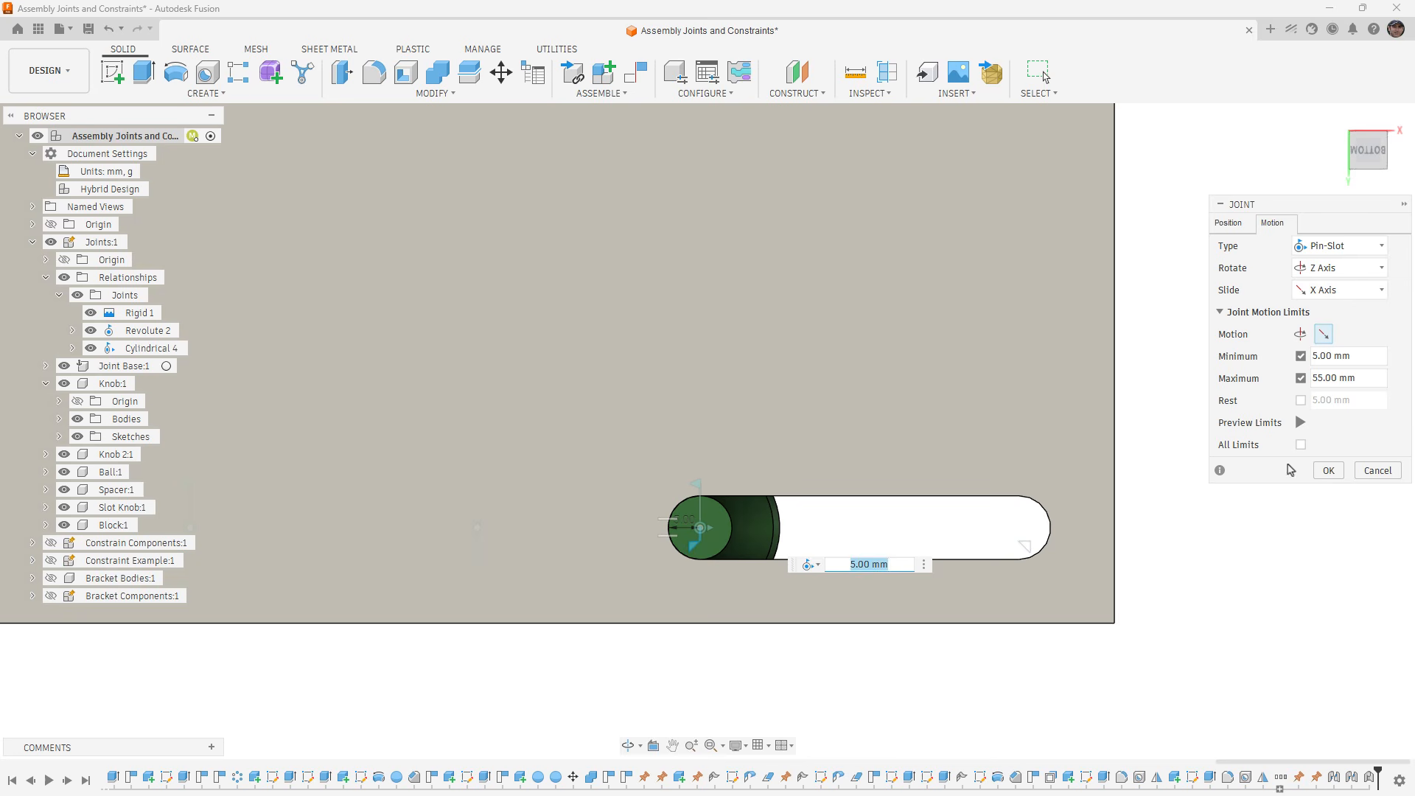
click(1300, 422)
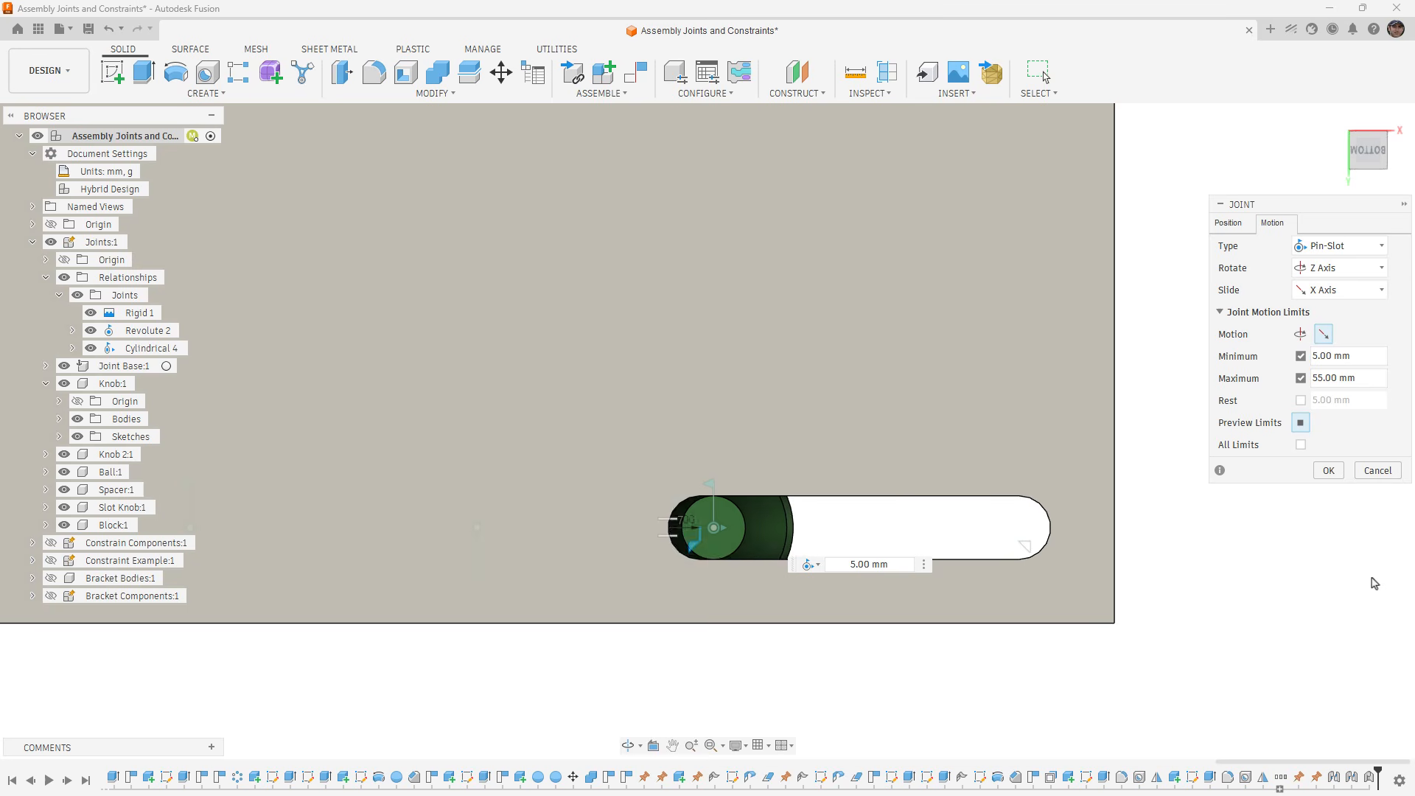
click(1328, 470)
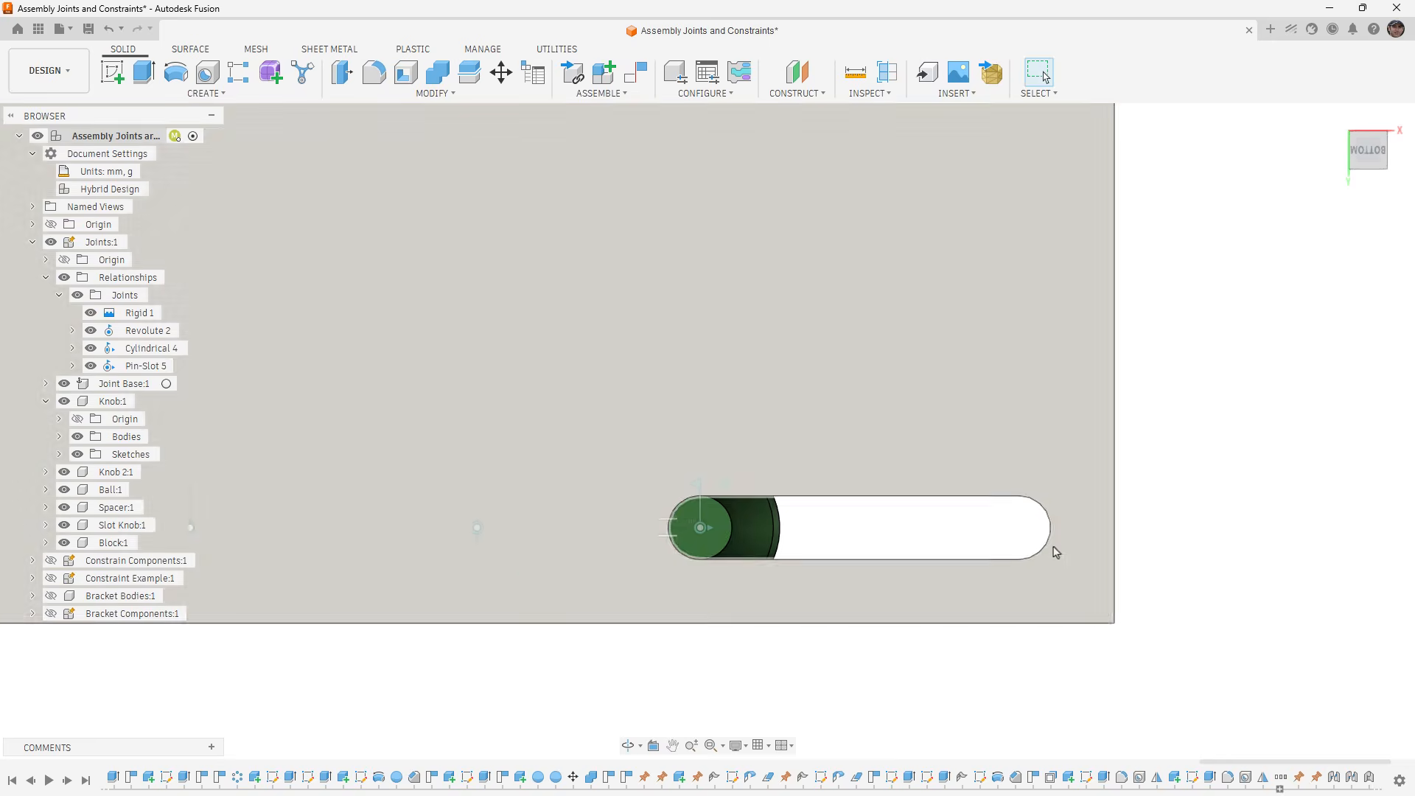
- Test the Pin-Slot joint by rotating the green slot knob and sliding it along the slot
shift+middle_drag(1056, 552, 948, 641)
shift+middle_drag(829, 418, 824, 427)
middle_drag(836, 370, 809, 462)
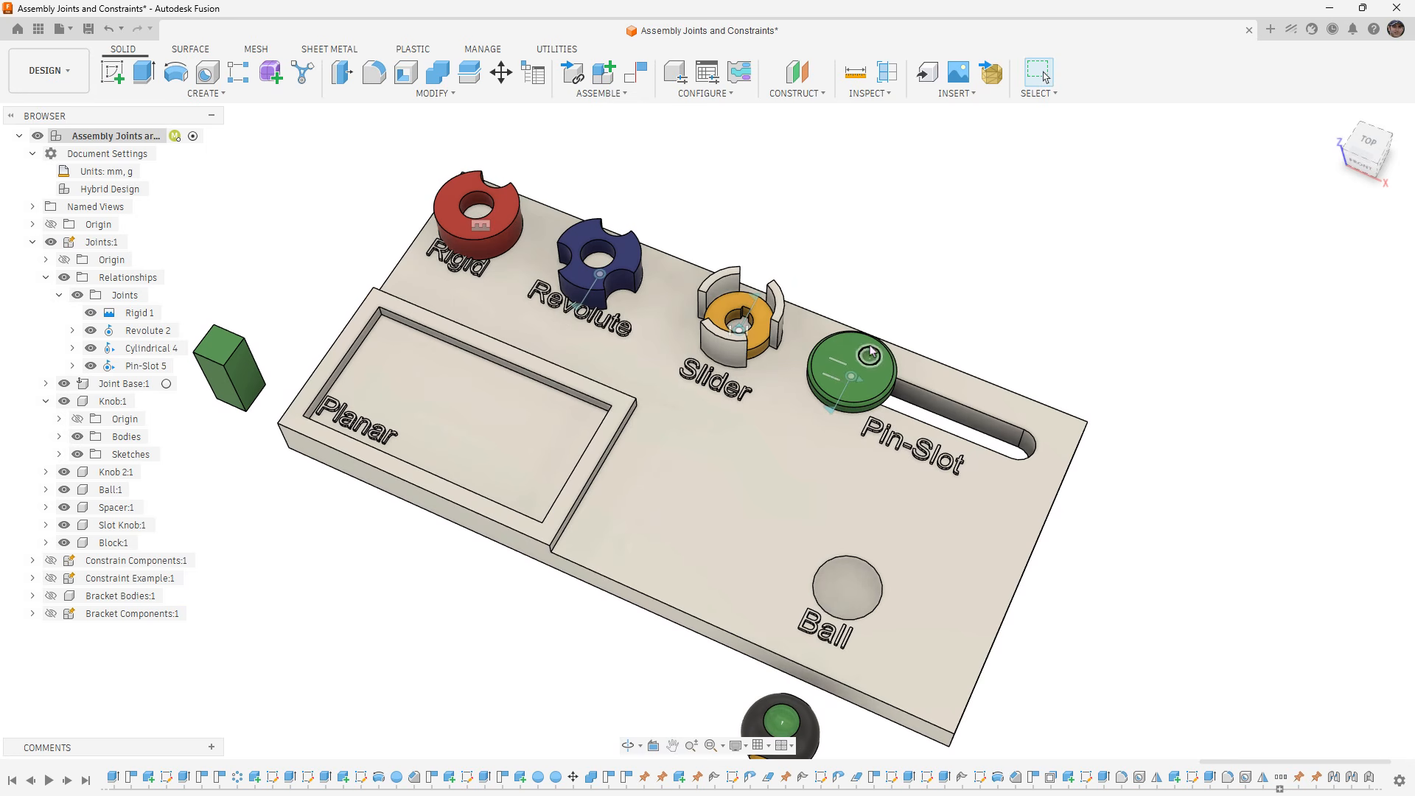
drag(871, 357, 897, 410)
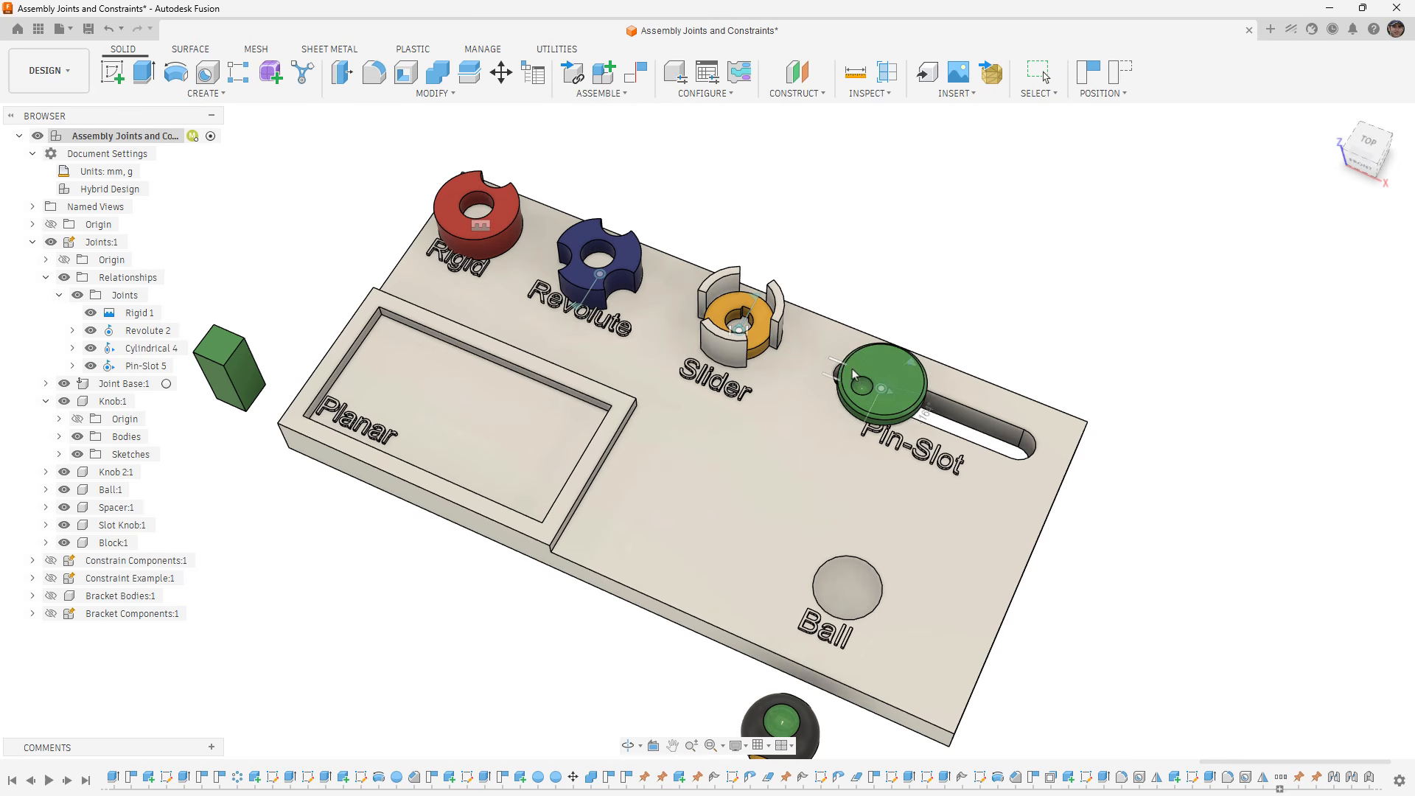
- Slide the green slot knob toward the Slider end of its slot, and revert the components to their saved positions
drag(1003, 395, 861, 354)
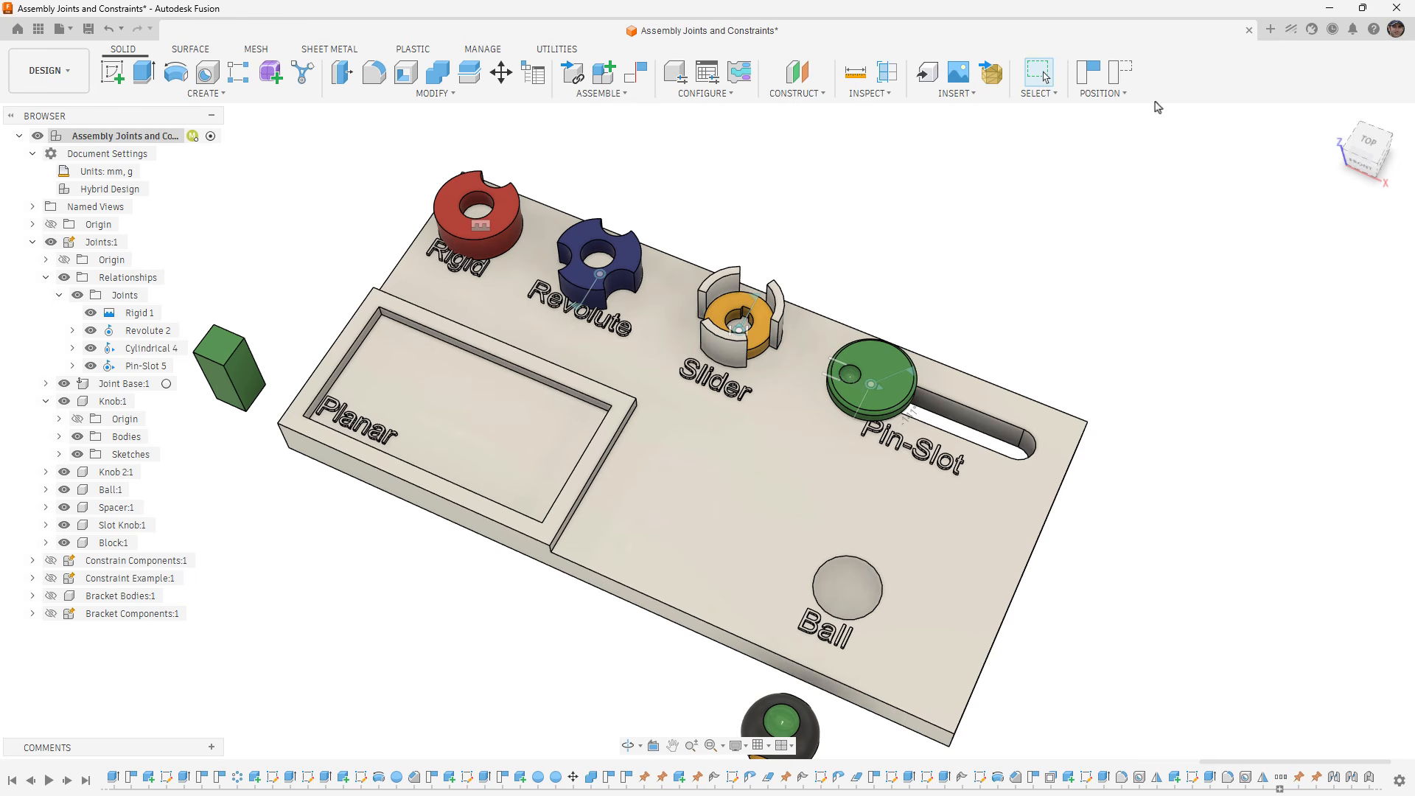
click(1119, 74)
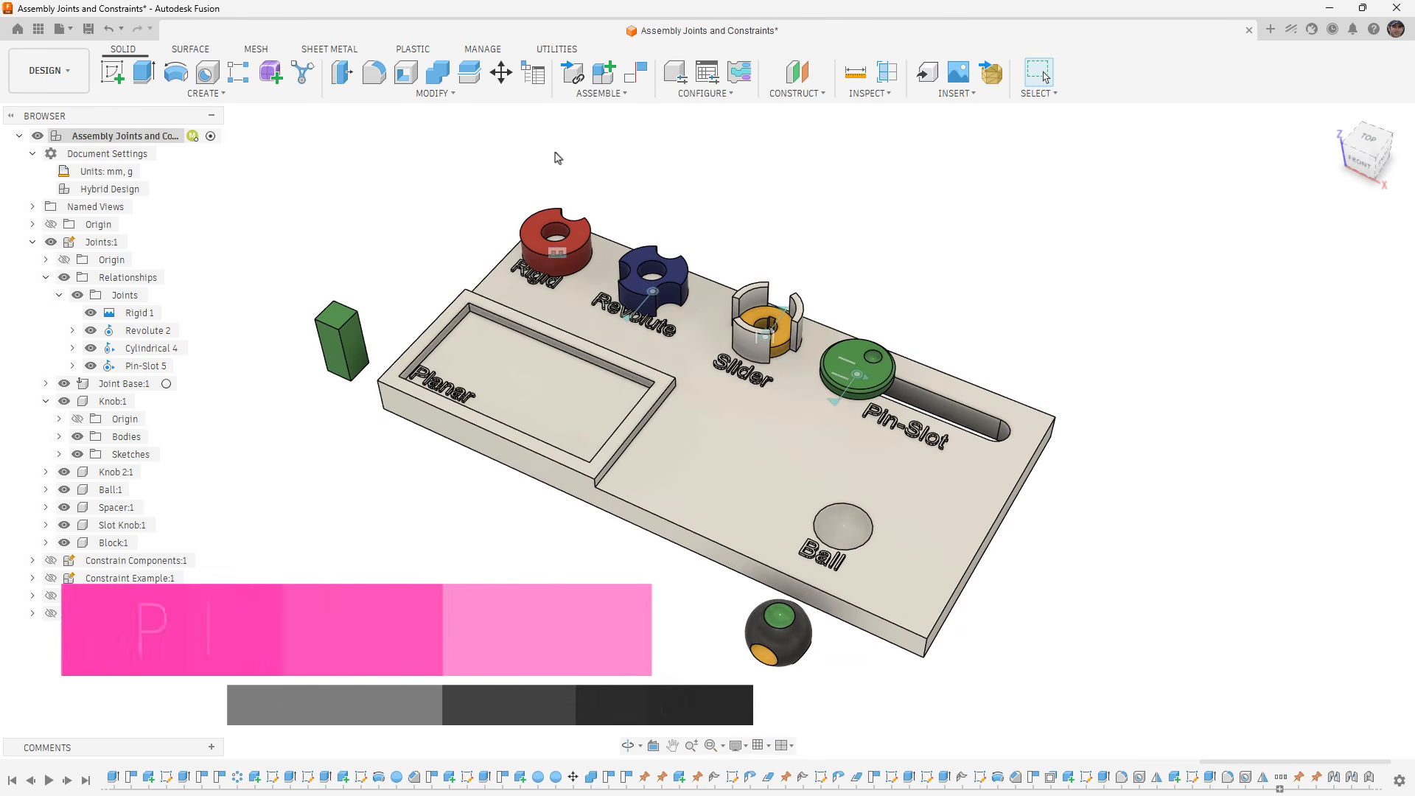
- Start a new joint and set its motion type to Planar
click(625, 94)
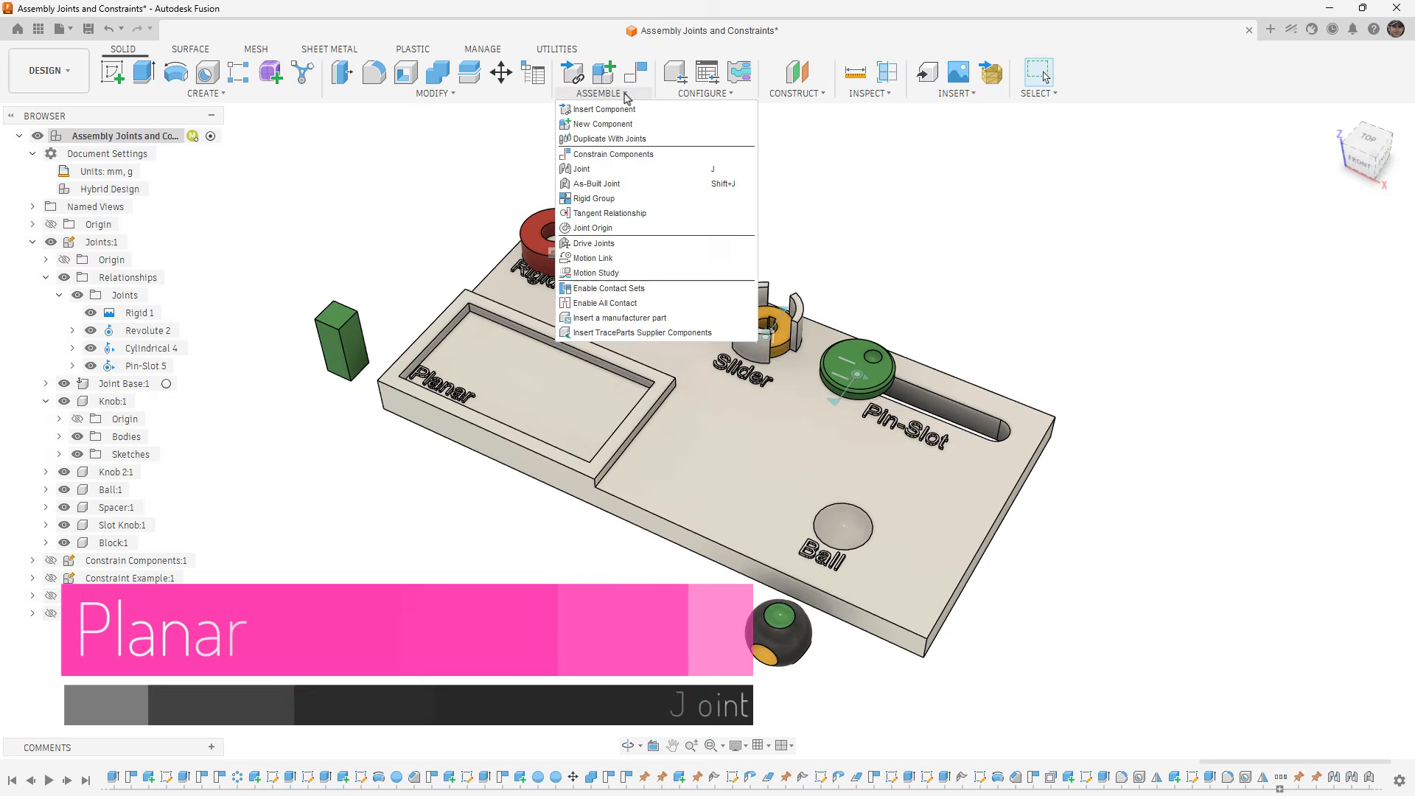
click(611, 171)
click(1278, 231)
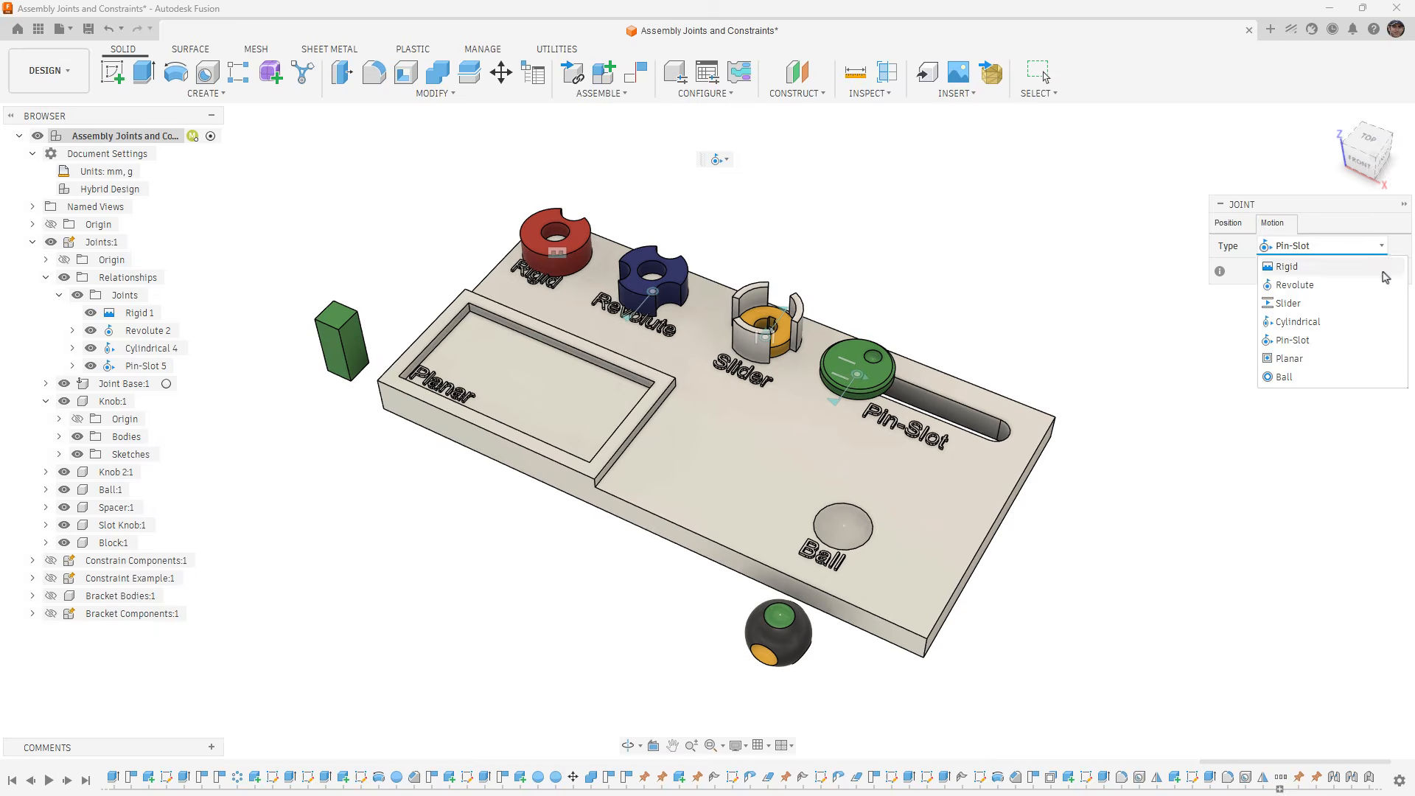
click(1359, 363)
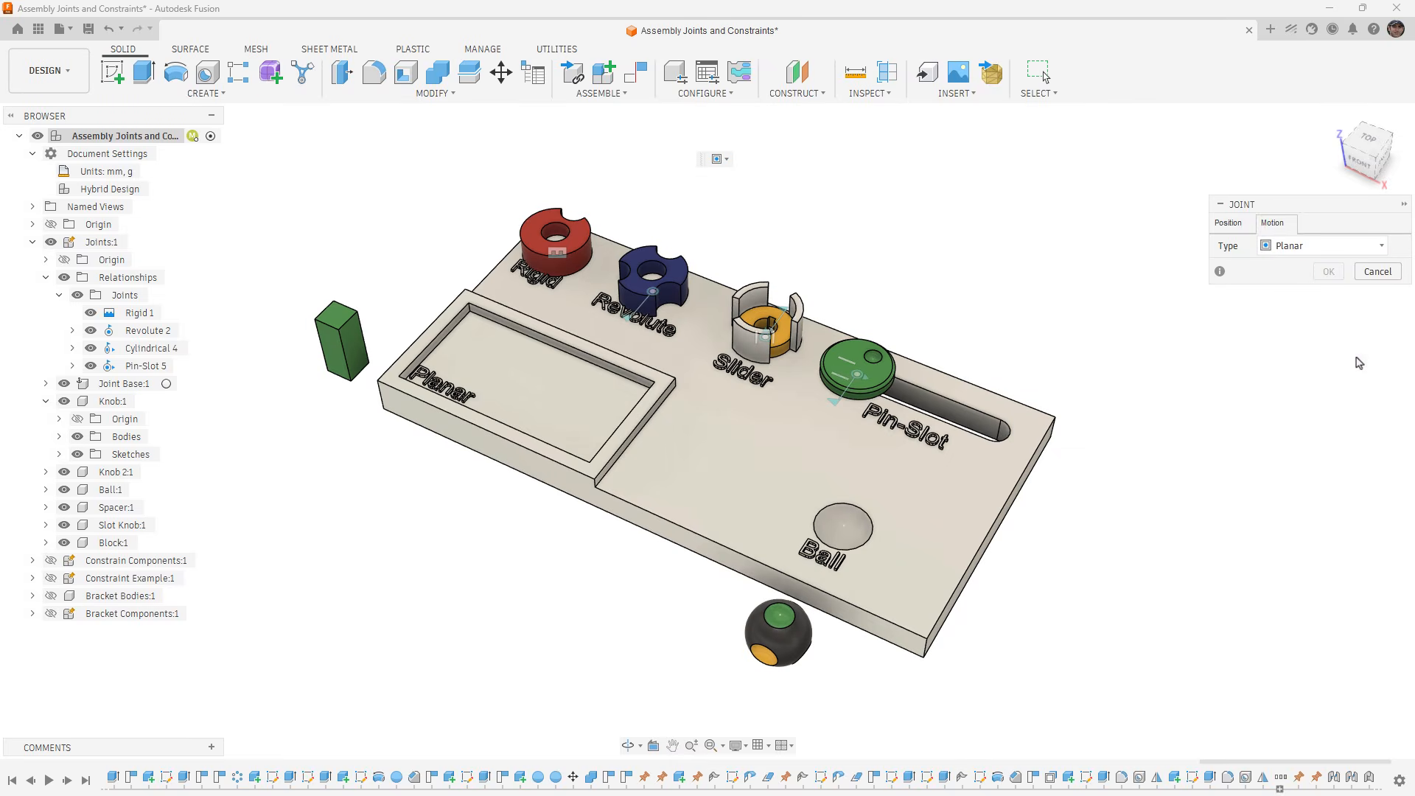
- Join Block:1 to Joint Base:1, snapping the centre of the block's underside to the centre of the Planar pocket's floor
click(1237, 228)
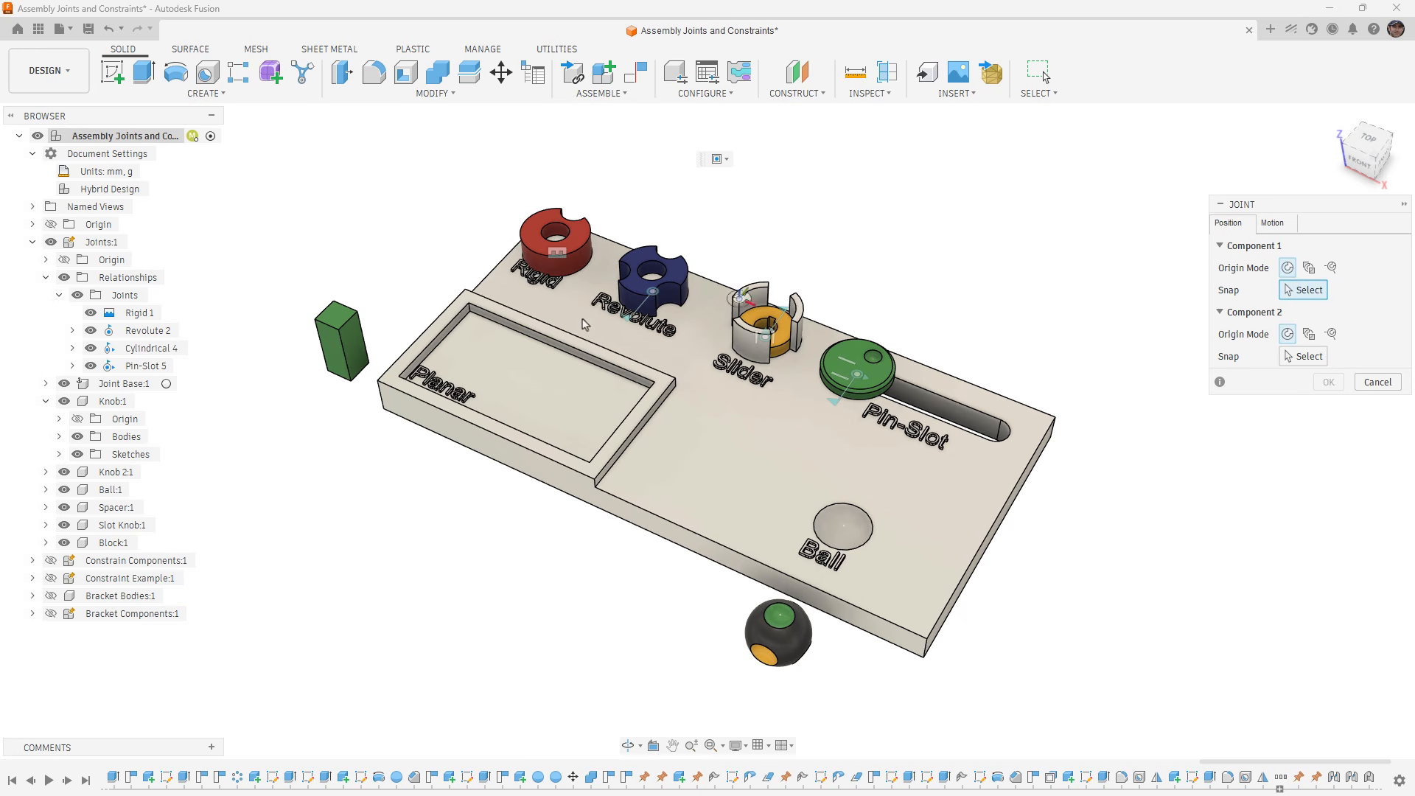
shift+middle_drag(387, 485, 325, 509)
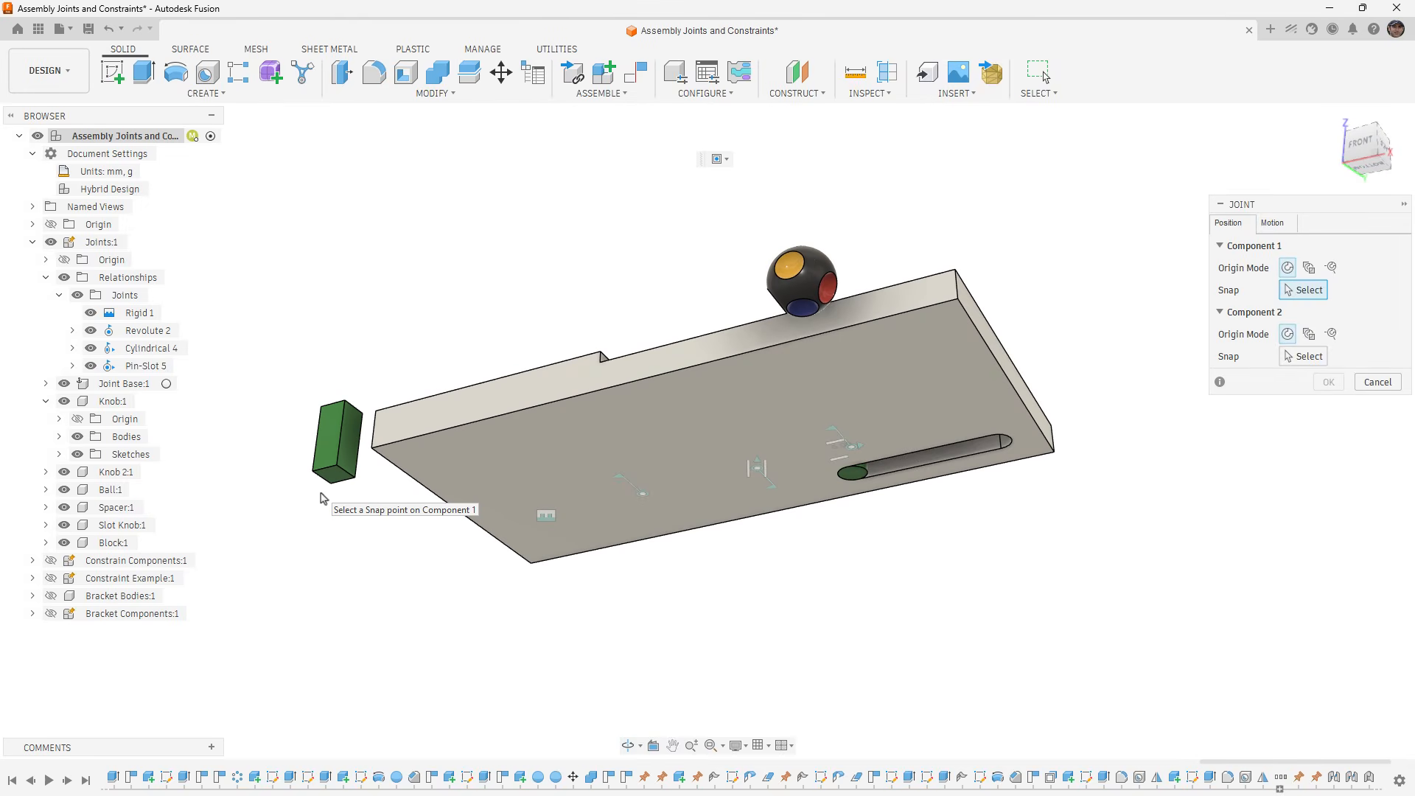
scroll(324, 479, up, 5)
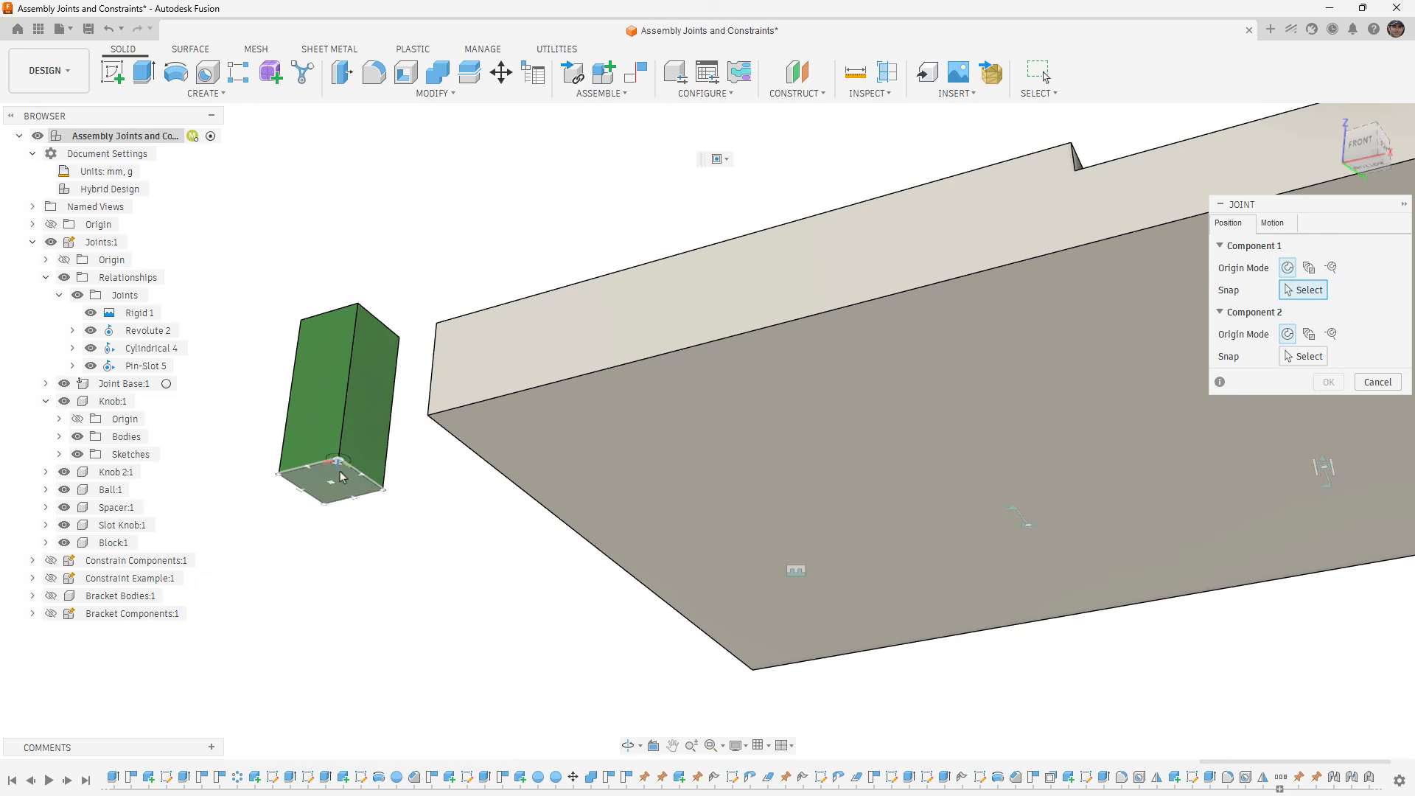
click(336, 479)
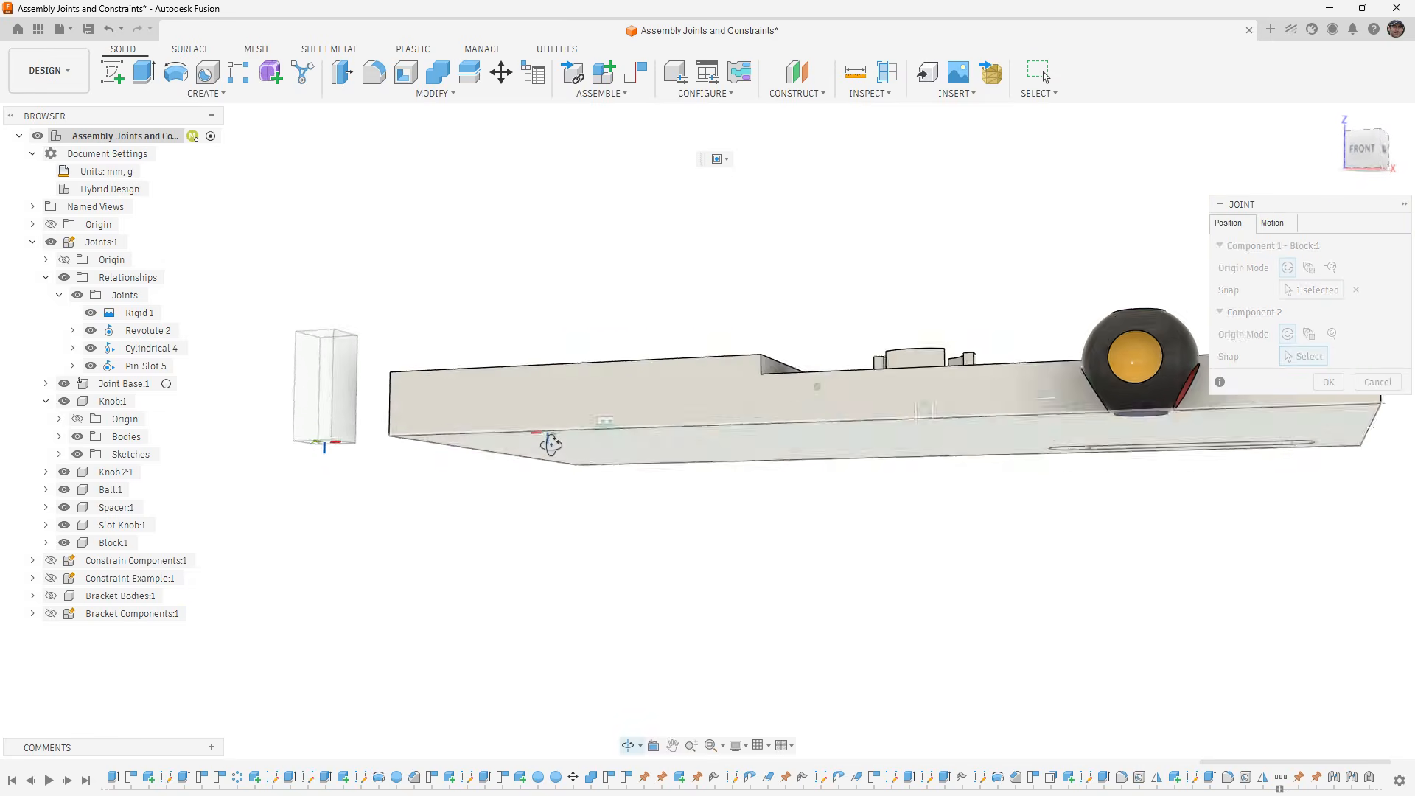
shift+middle_drag(551, 444, 549, 503)
click(607, 366)
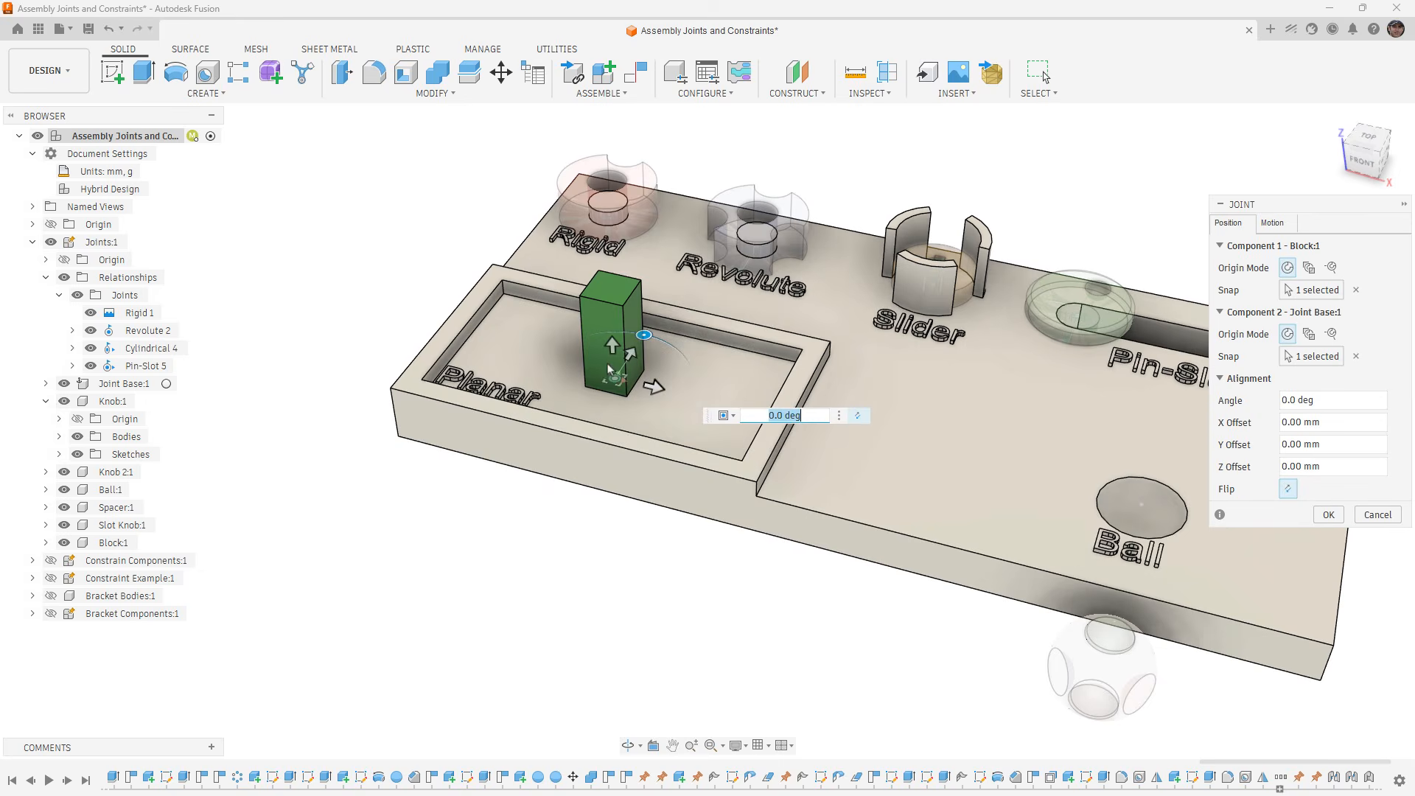
- Accept the Planar joint with Z as the perpendicular axis, sliding along X, and no motion limits
click(1281, 222)
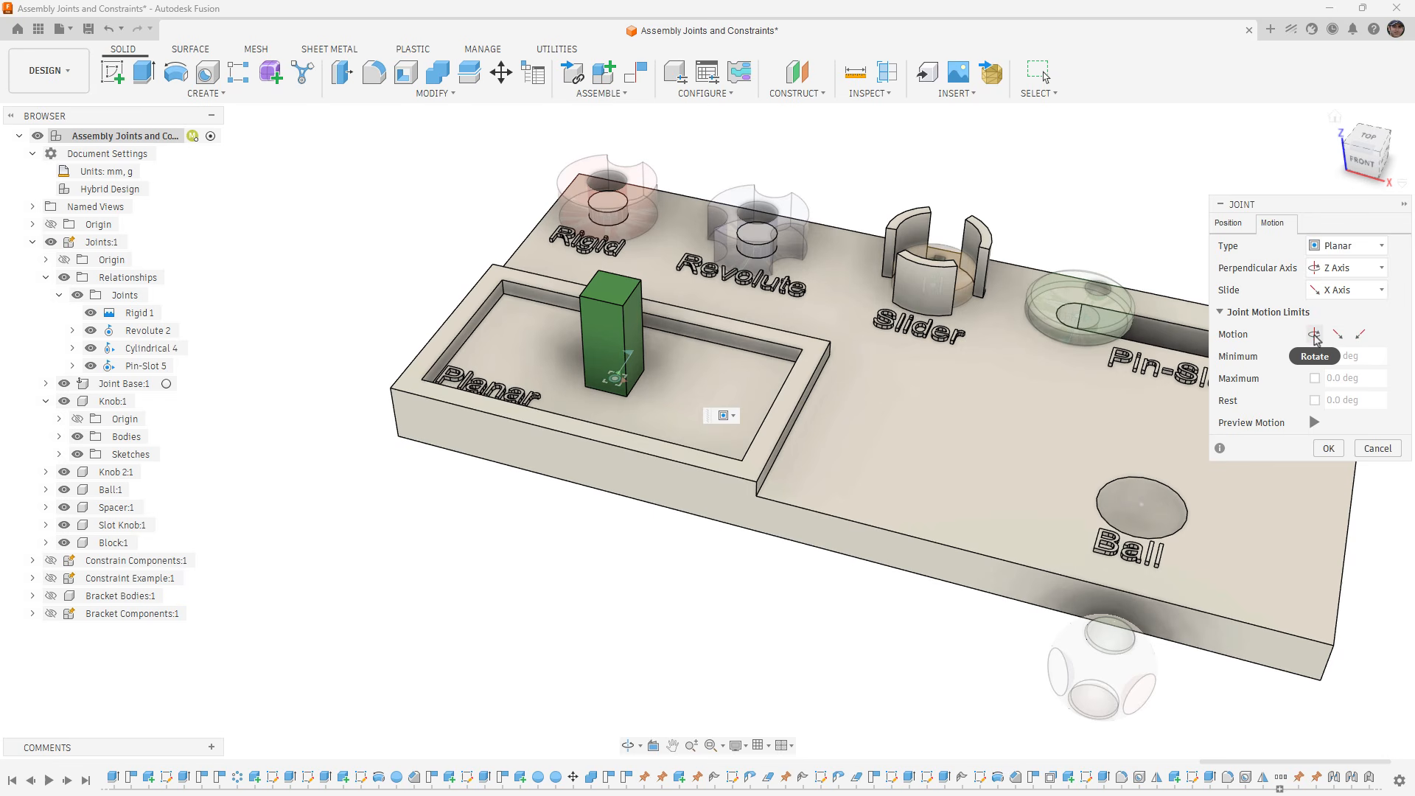
click(1316, 336)
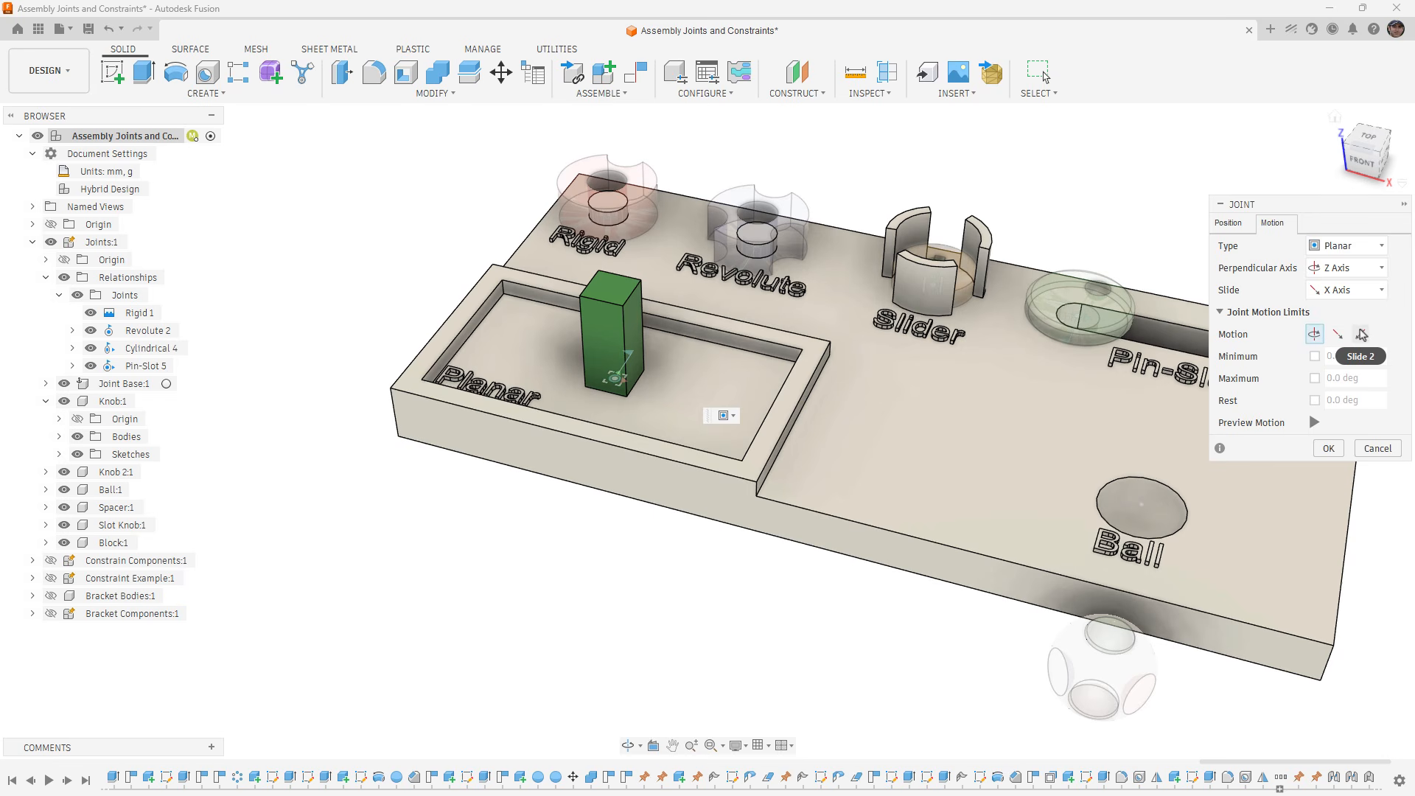
click(1329, 449)
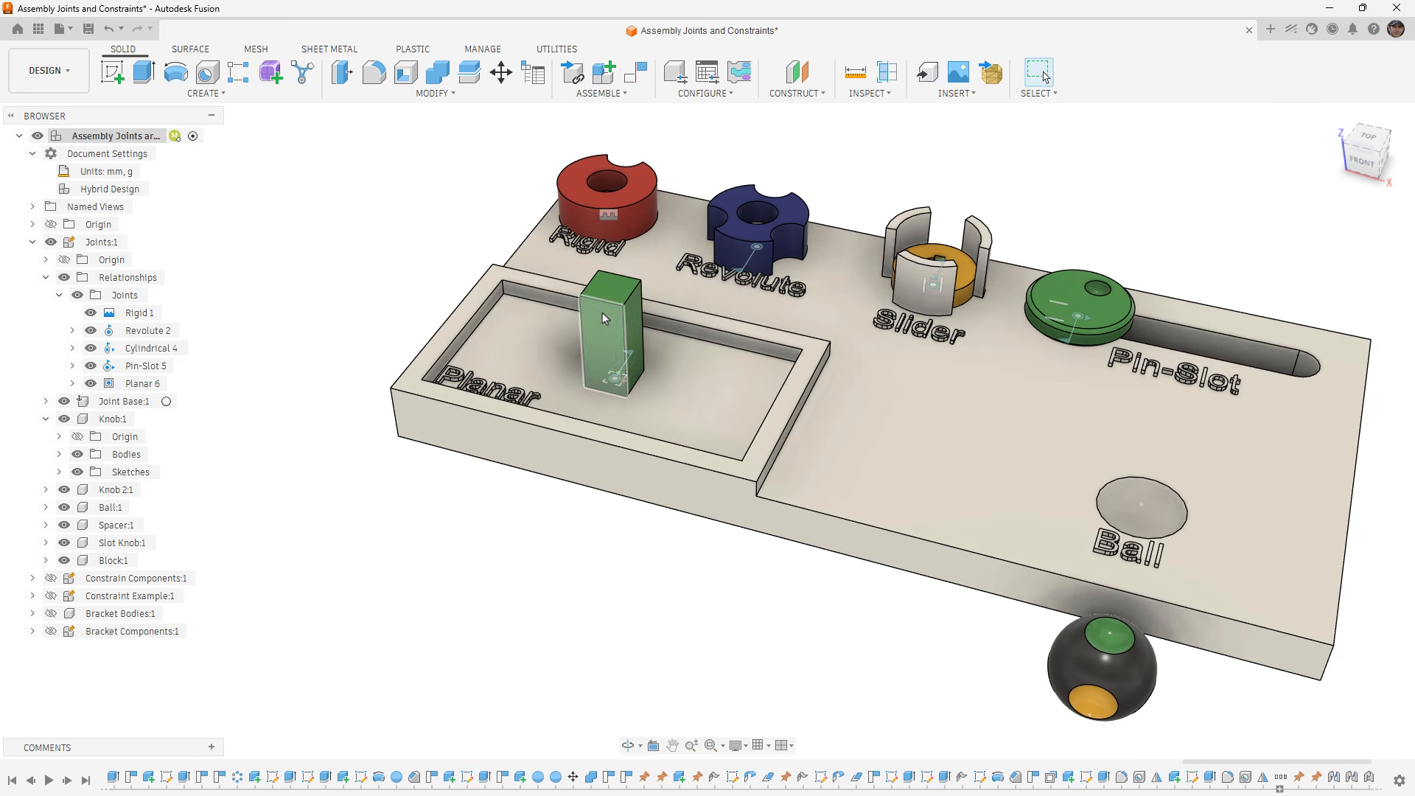
- Test the Planar joint by moving the green block across the pocket floor, and revert its position
drag(602, 312, 653, 317)
click(1119, 72)
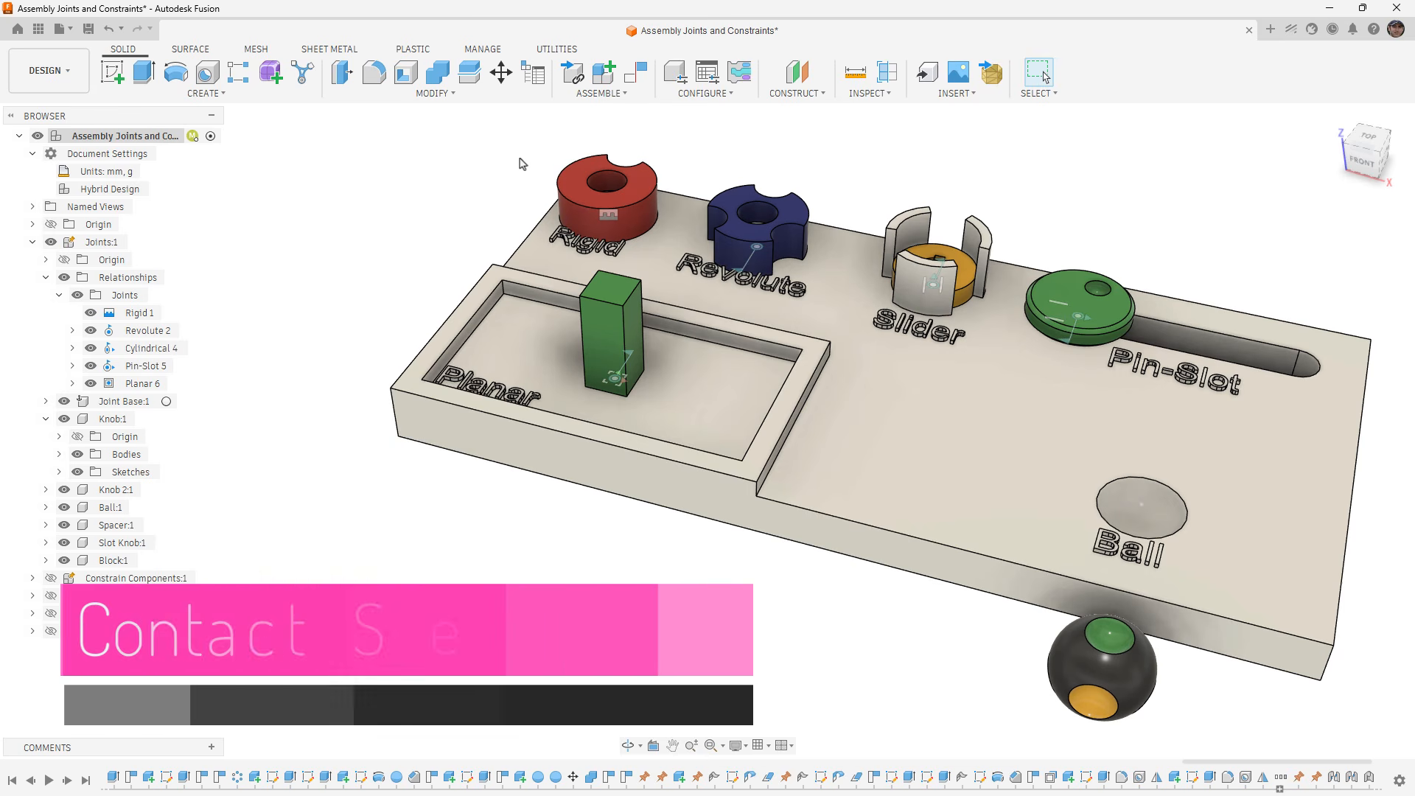
- Enable contact sets and create a new contact set from the green block and the joint base
click(635, 95)
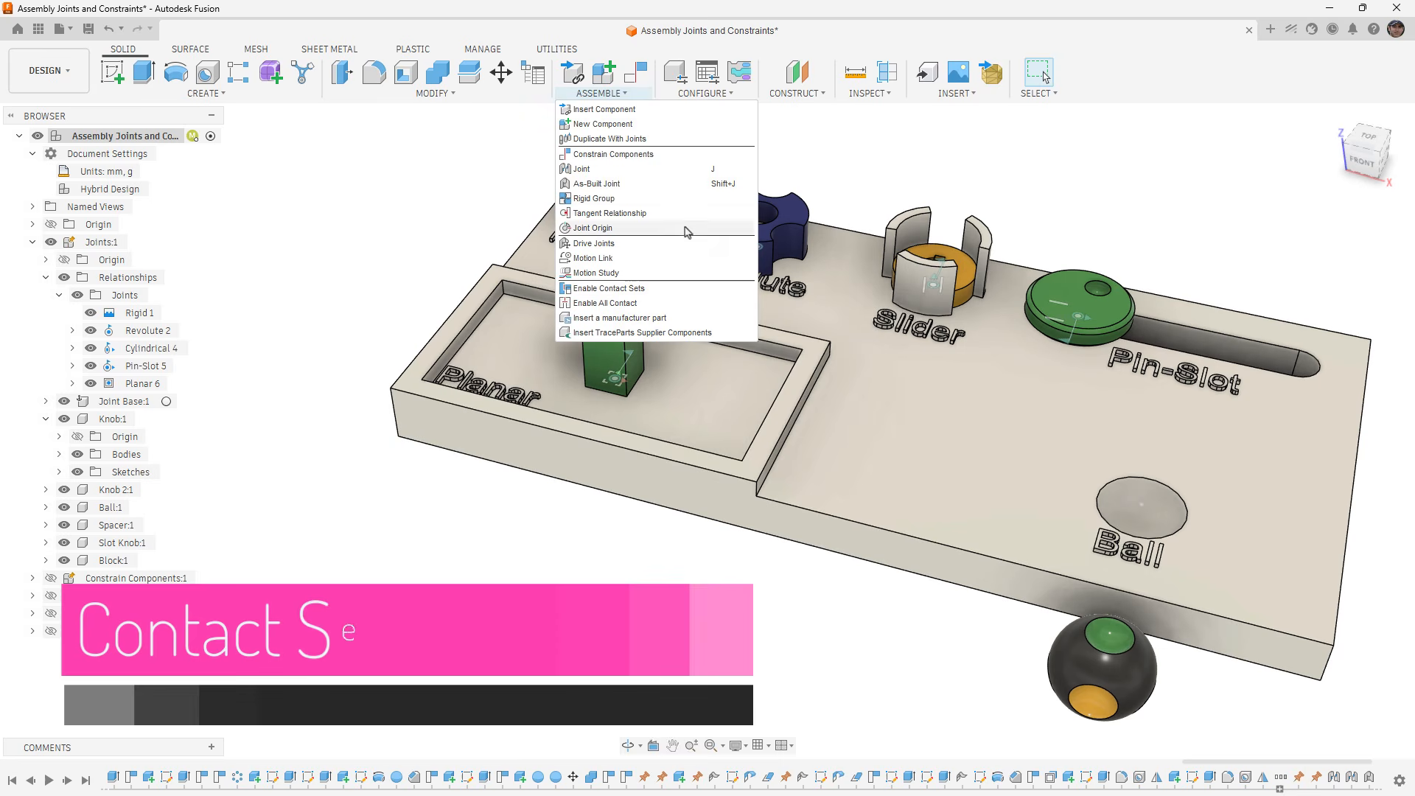
click(646, 290)
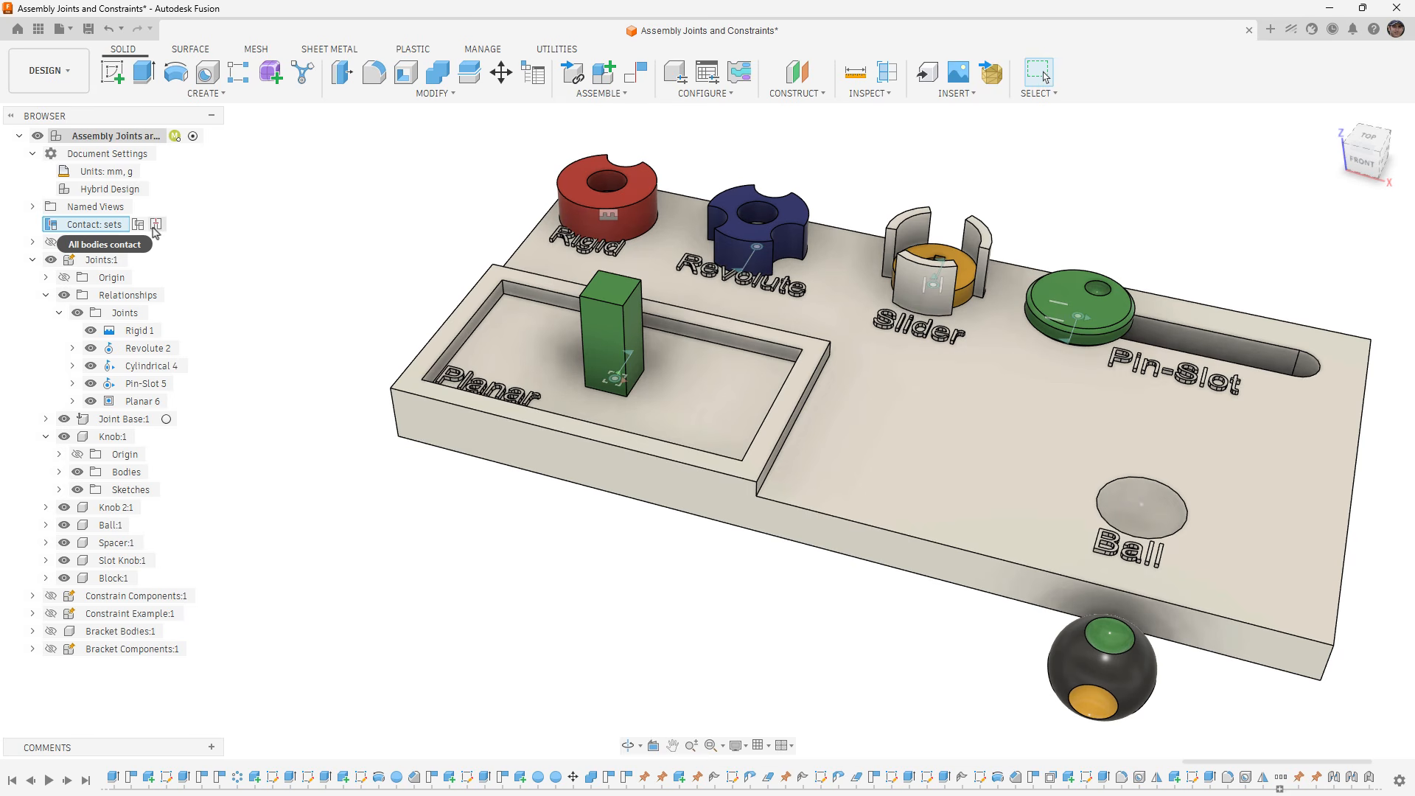
right_click(118, 230)
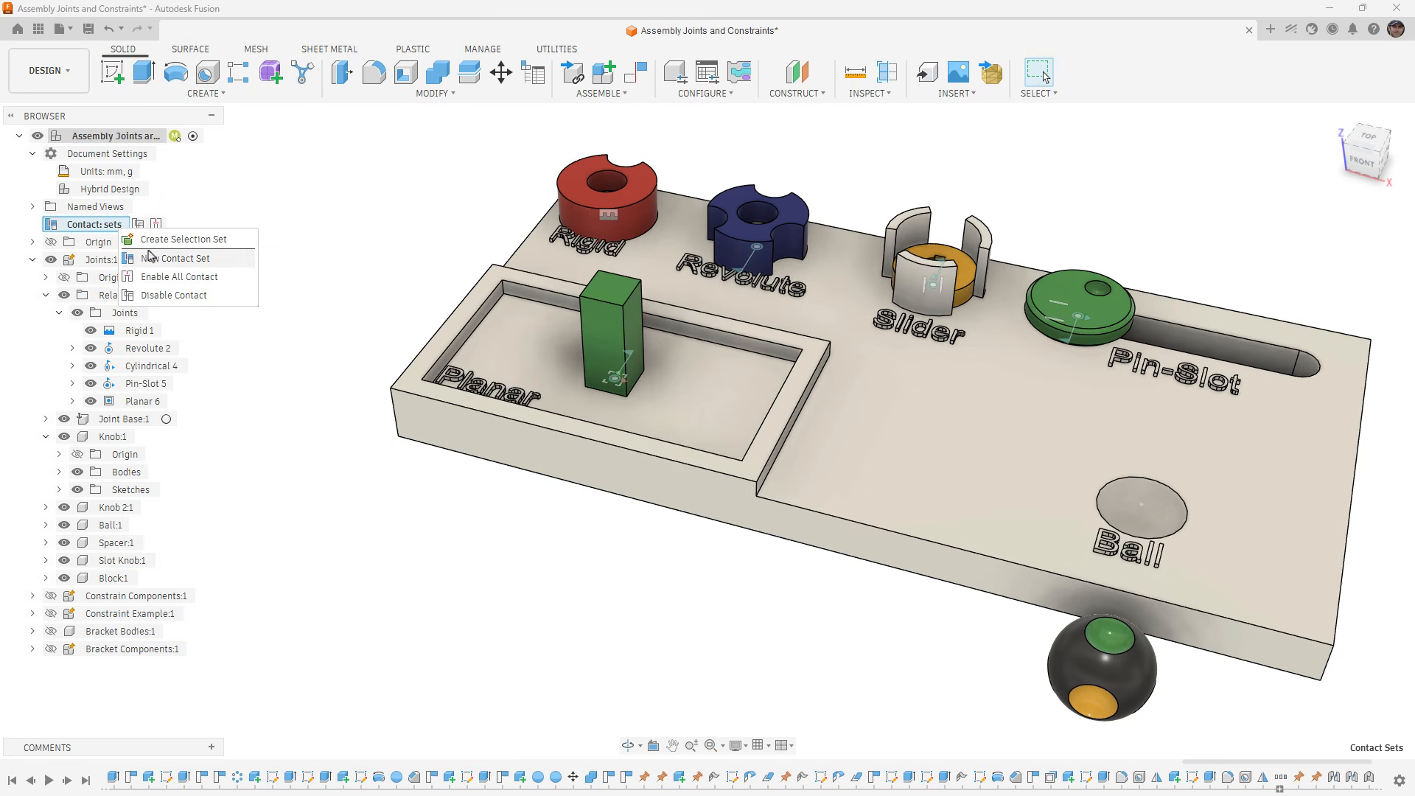
click(171, 258)
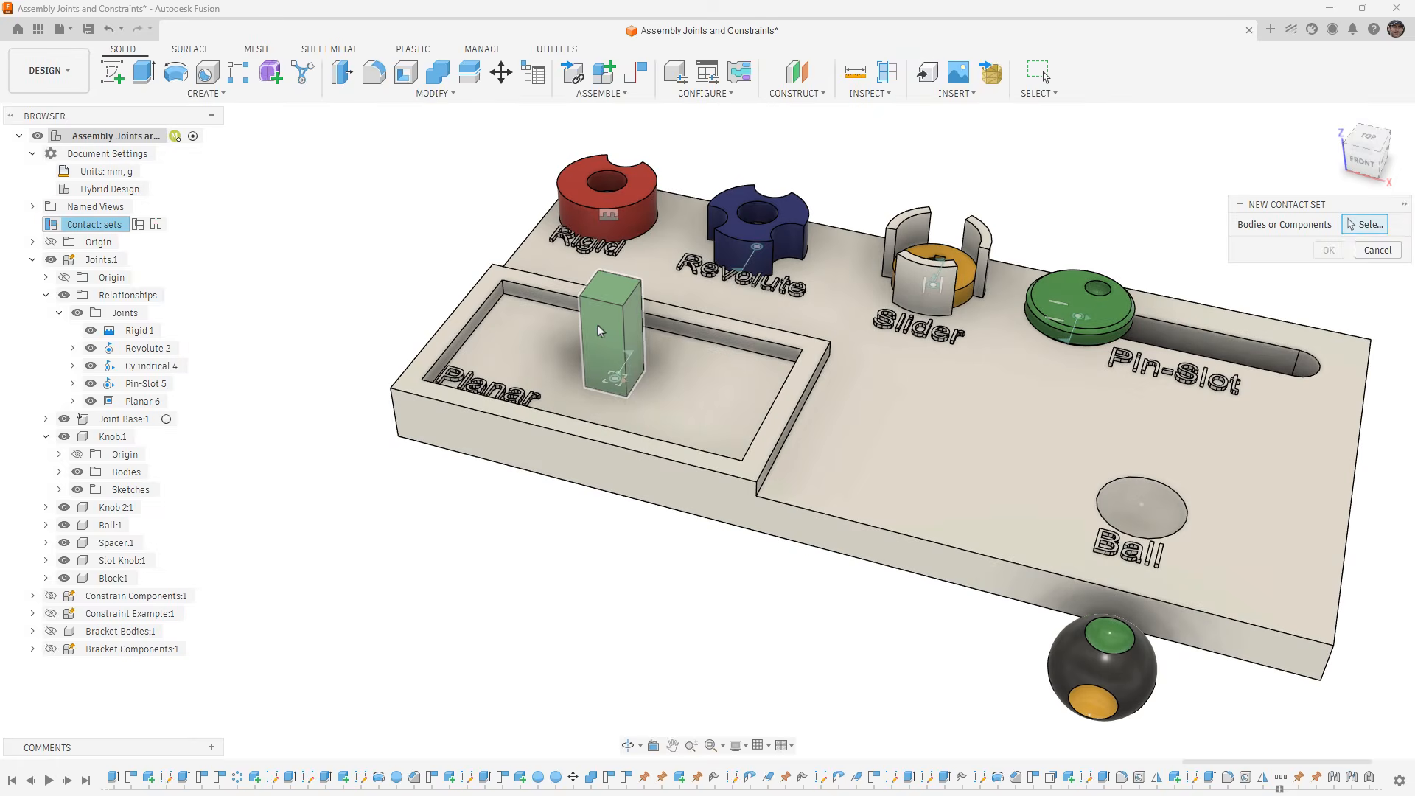
click(598, 325)
click(714, 392)
click(1328, 250)
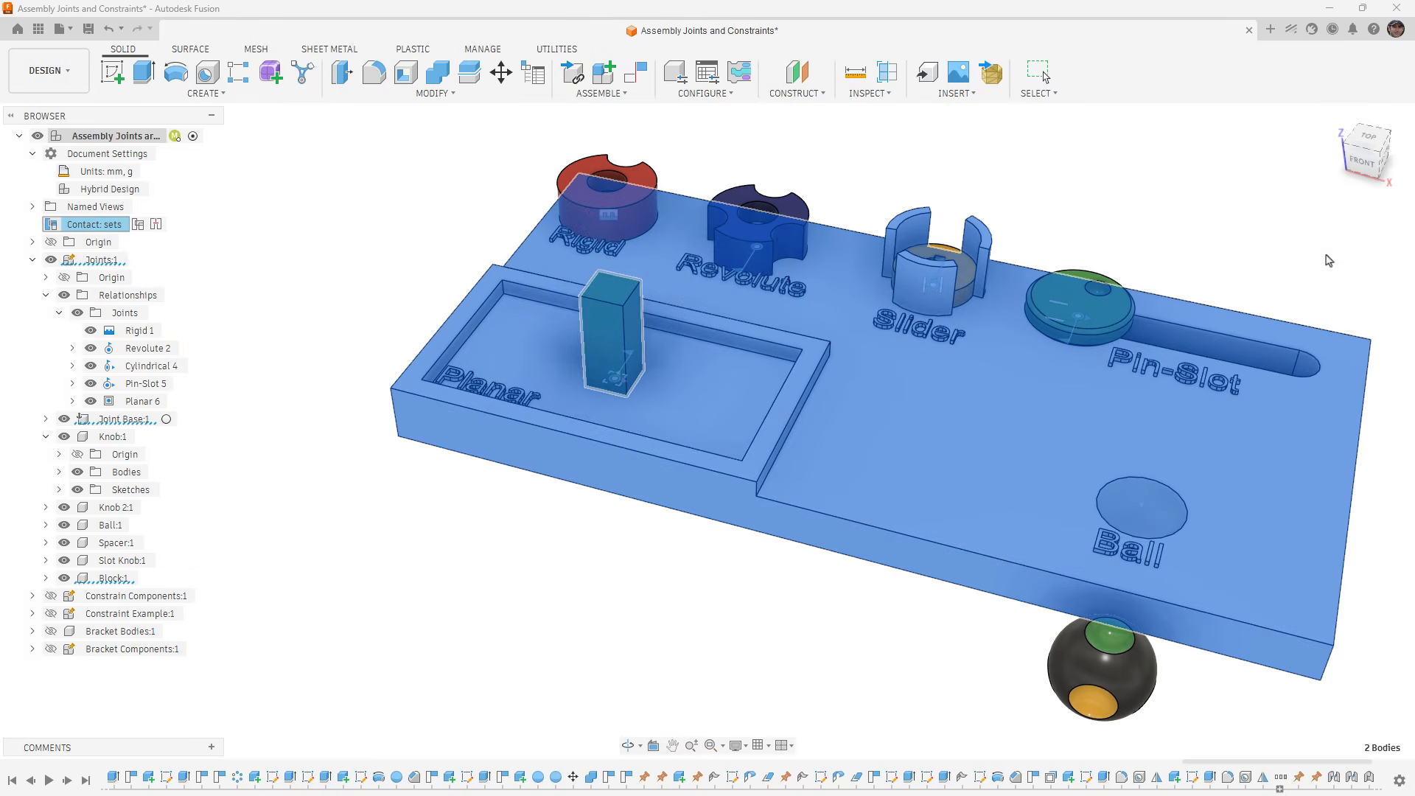
- Test the contact set by pushing the green block against the Planar pocket's walls, and revert its position
drag(674, 334, 426, 339)
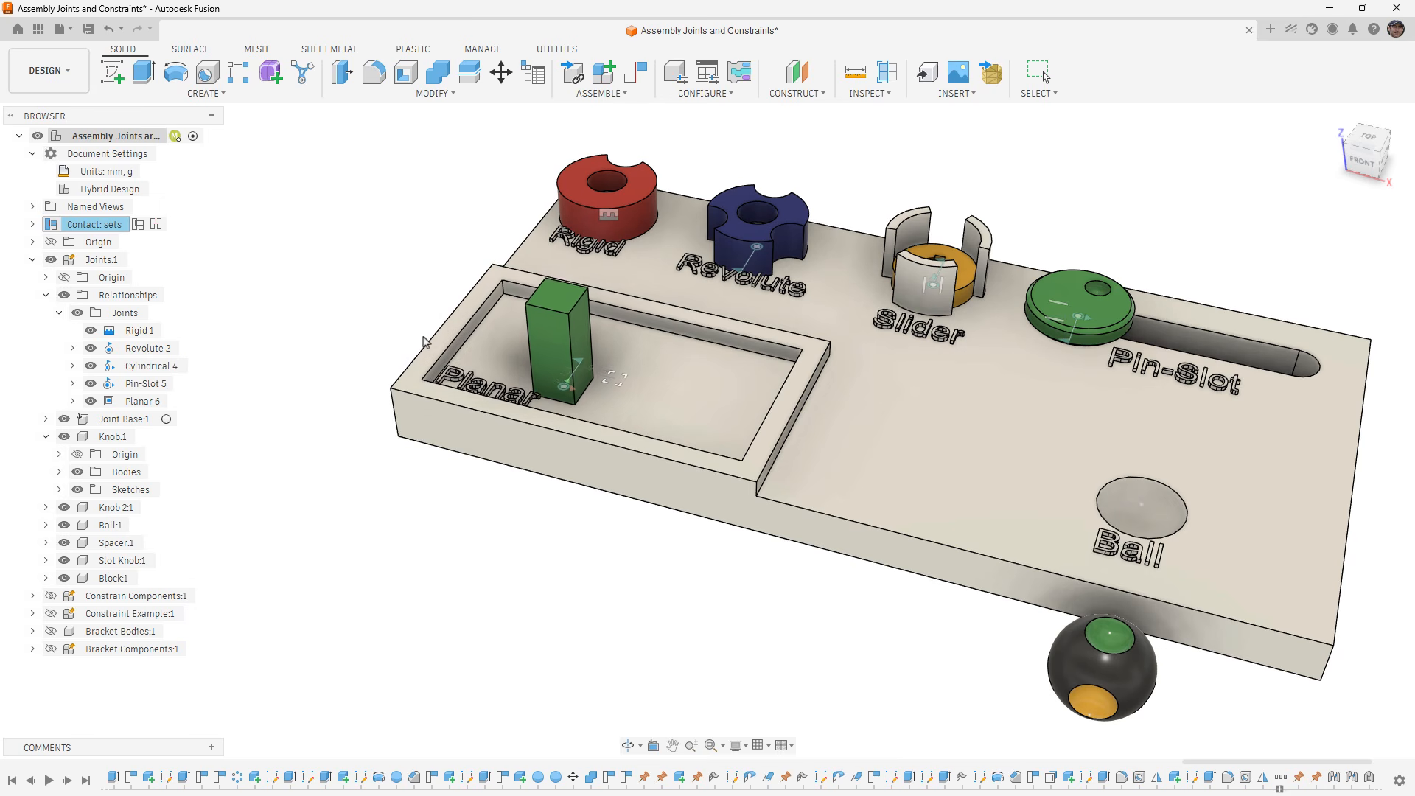
drag(569, 356, 471, 445)
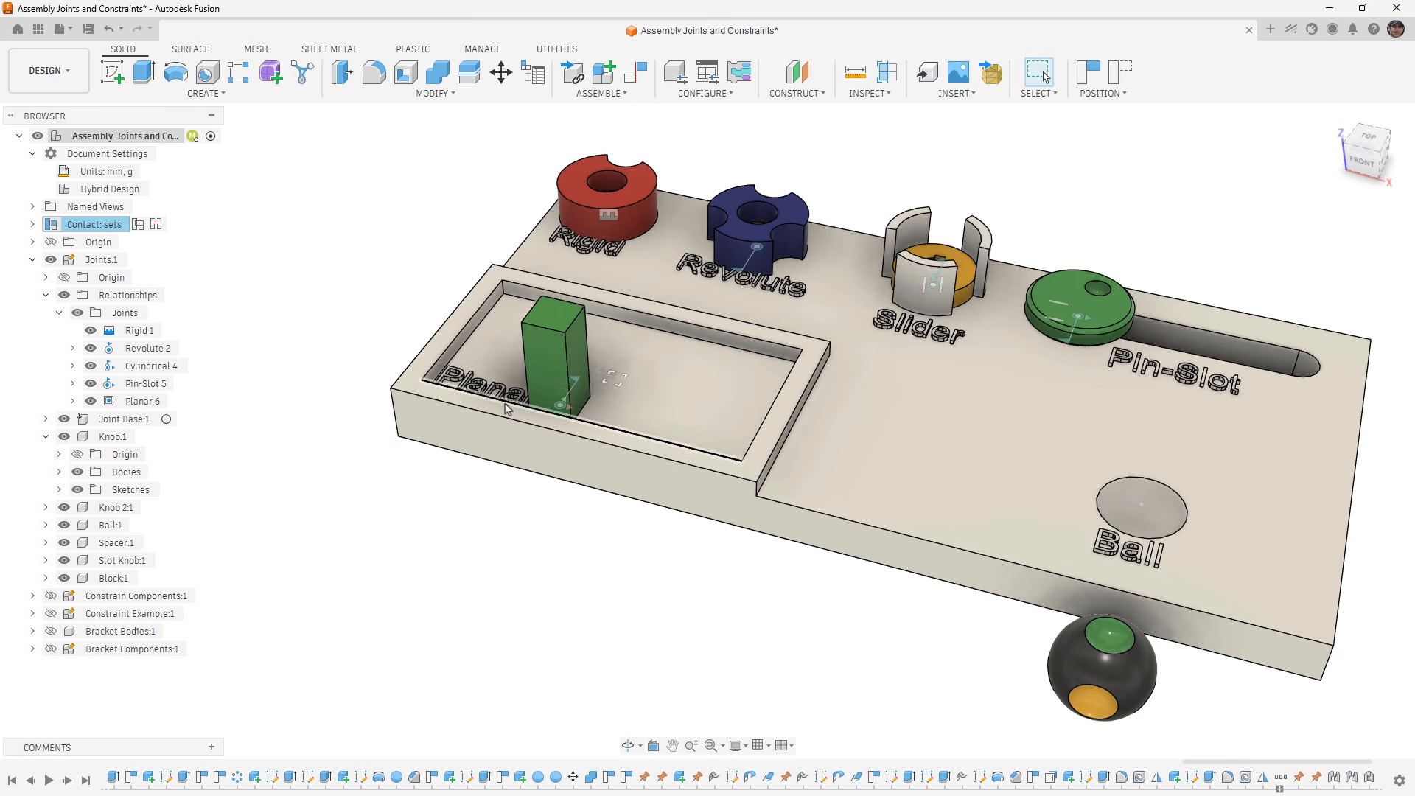
drag(554, 381, 372, 250)
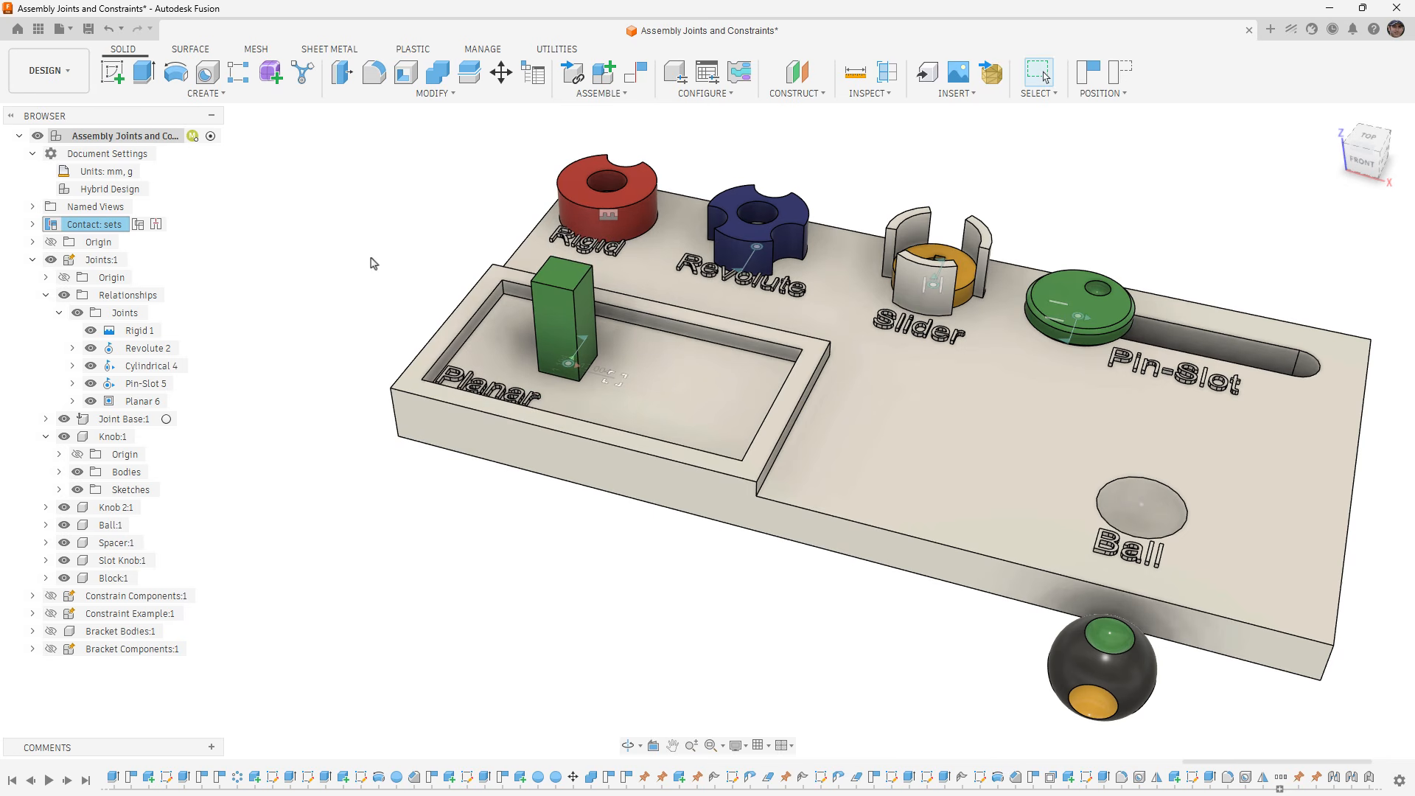
middle_drag(372, 264, 312, 249)
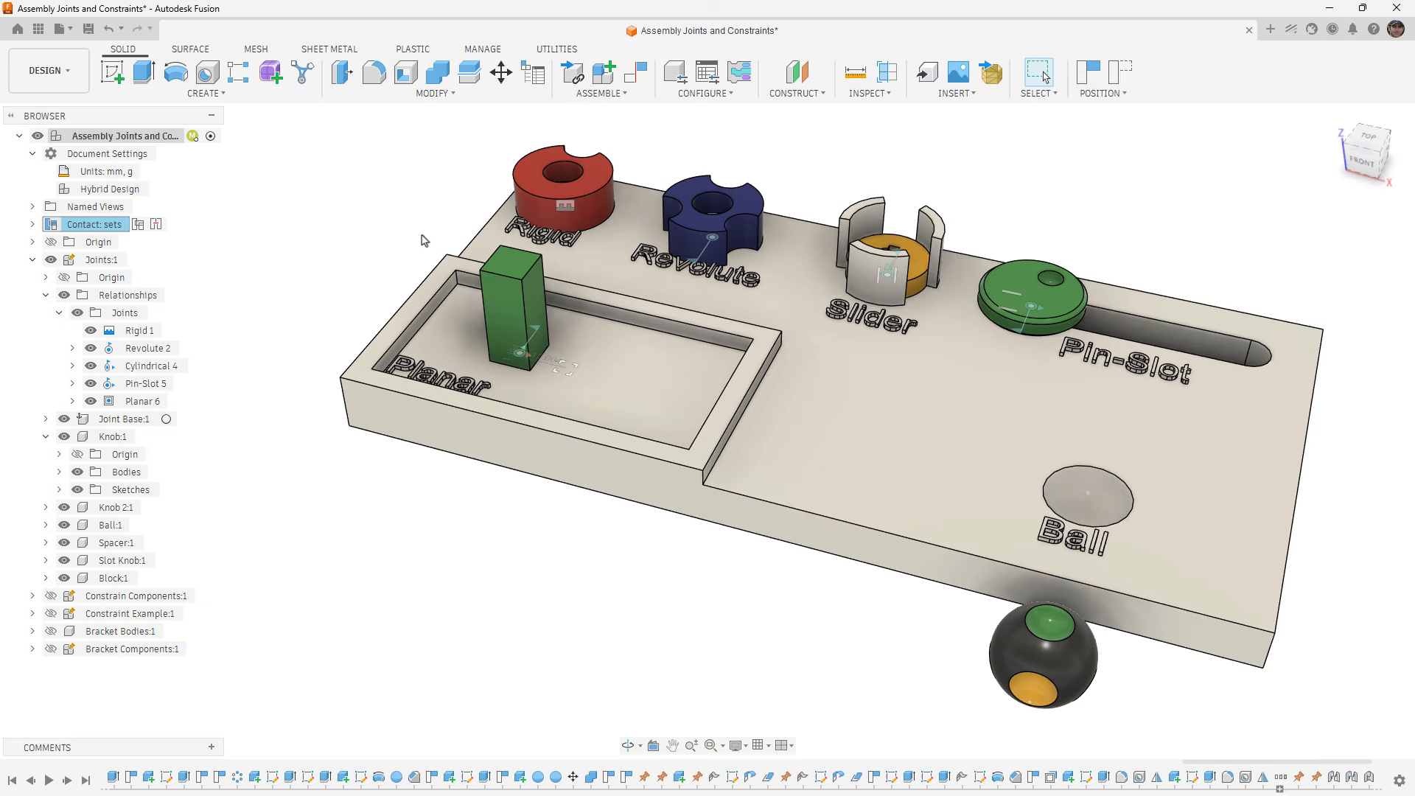
click(1120, 75)
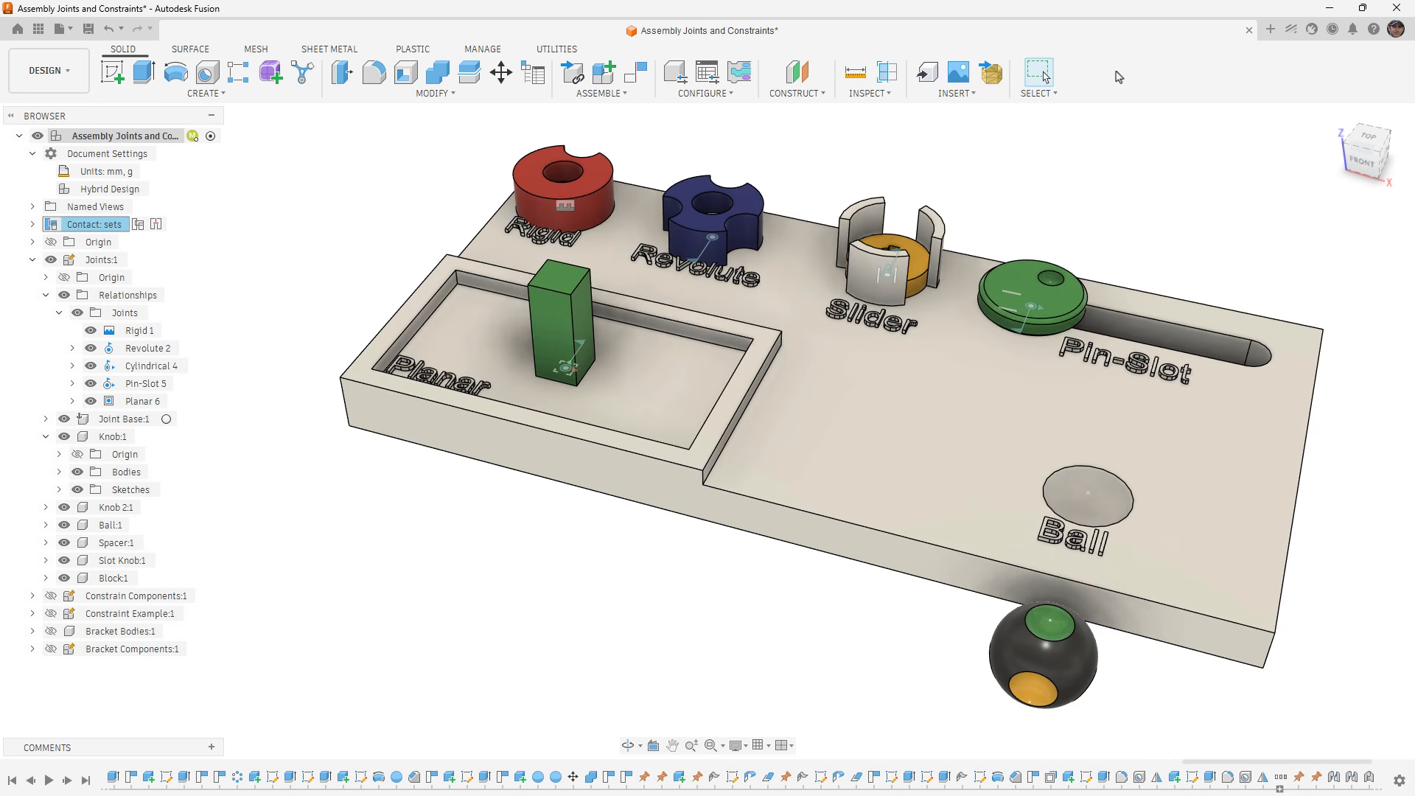
- Expand the design's contact sets to view the newly created set
click(33, 224)
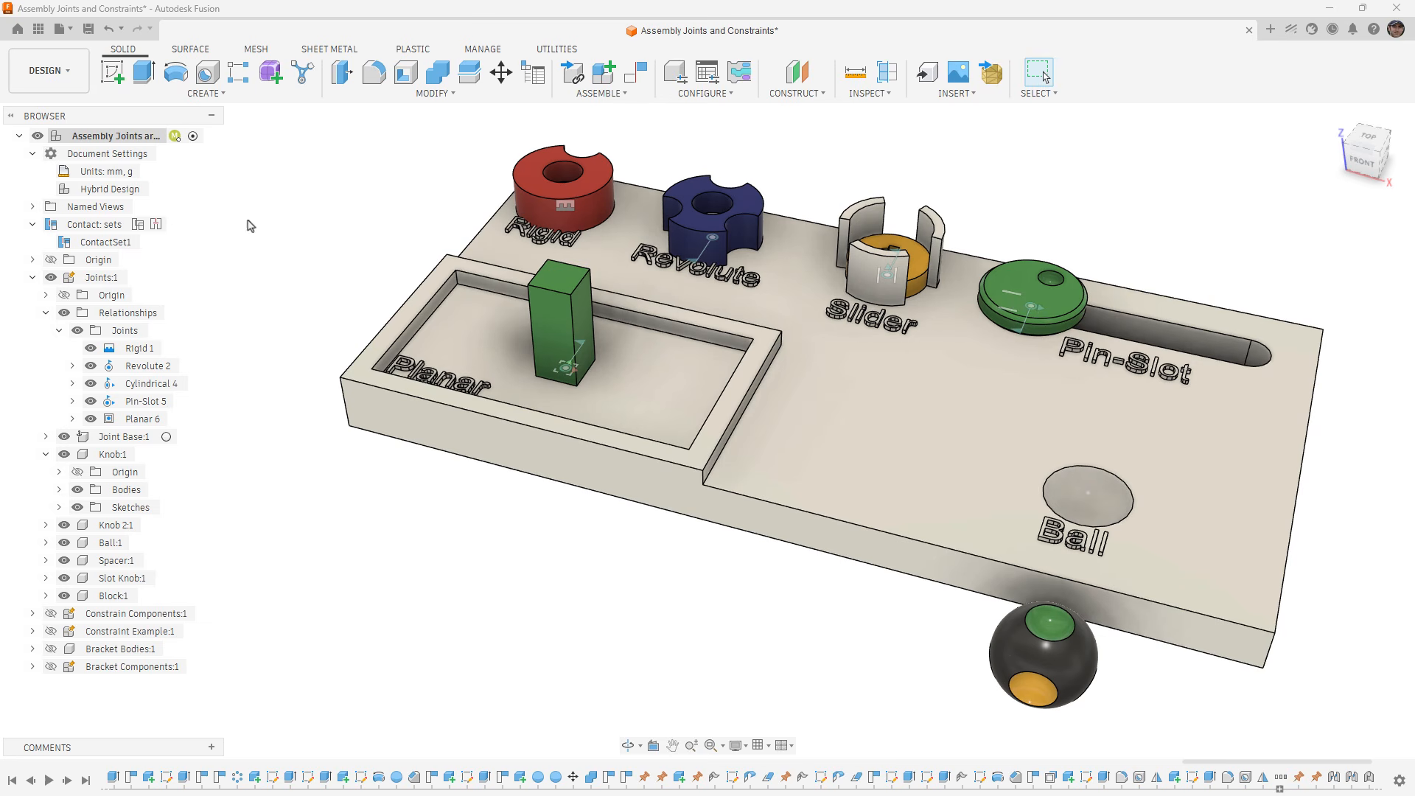
- Start a new joint and set its motion type to Ball
middle_drag(731, 709, 660, 666)
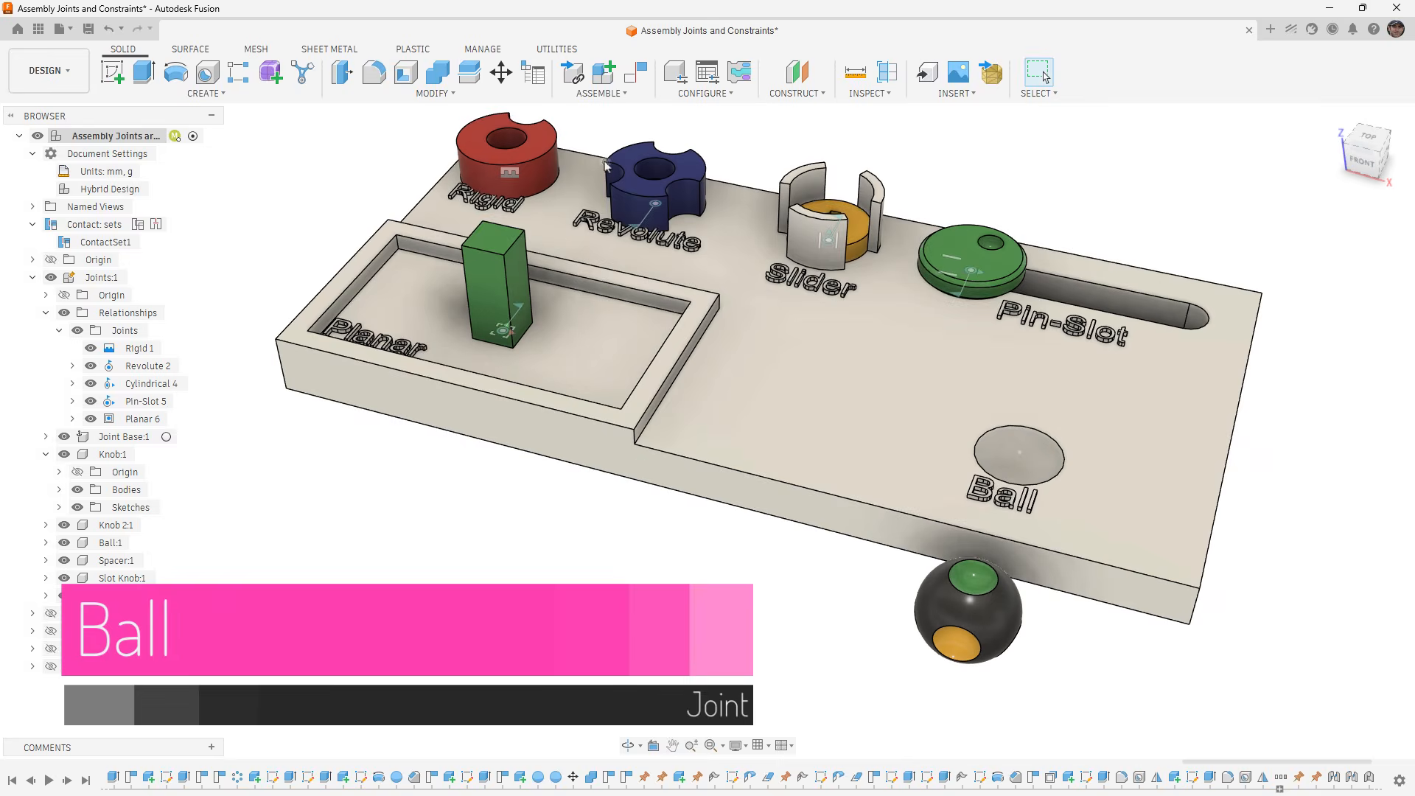
click(621, 96)
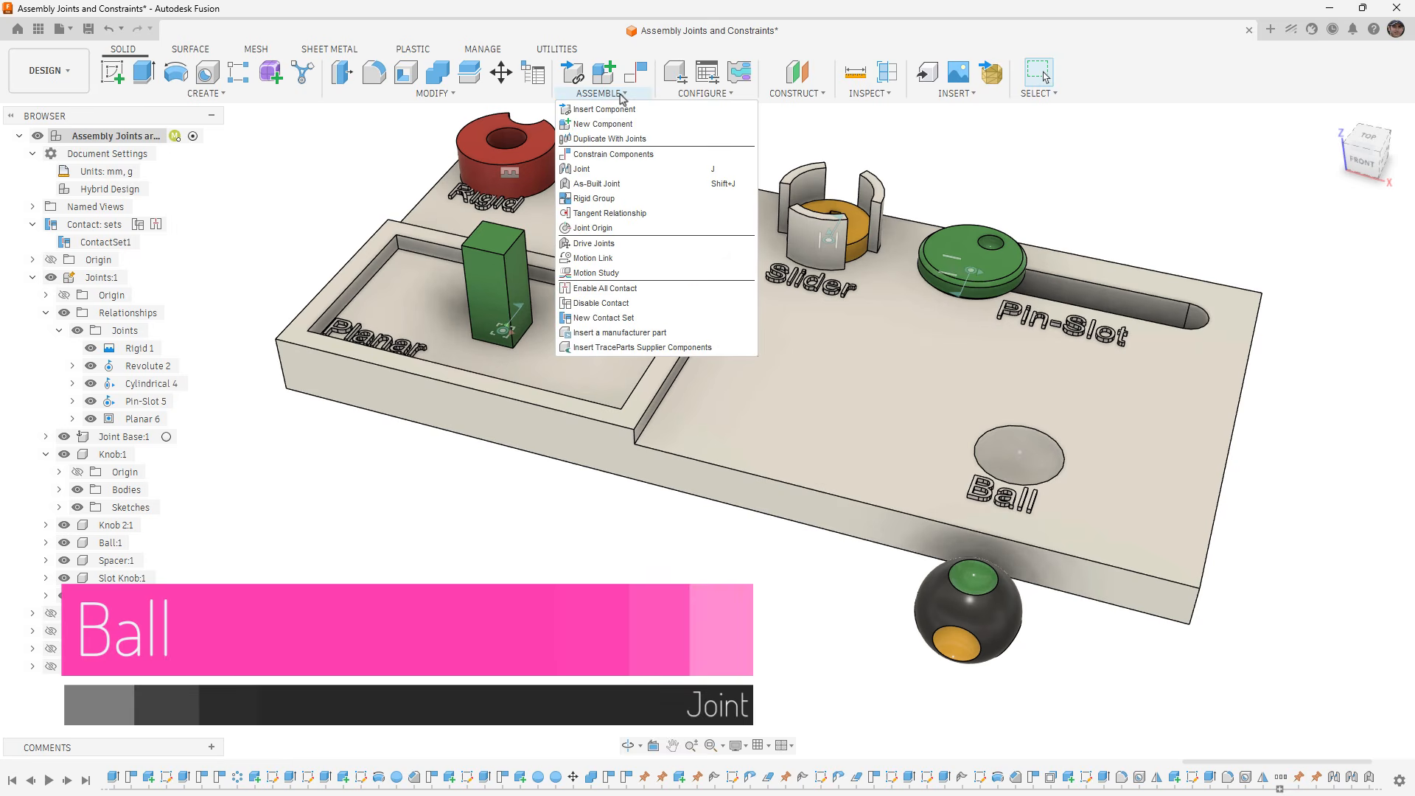
click(613, 172)
click(1272, 222)
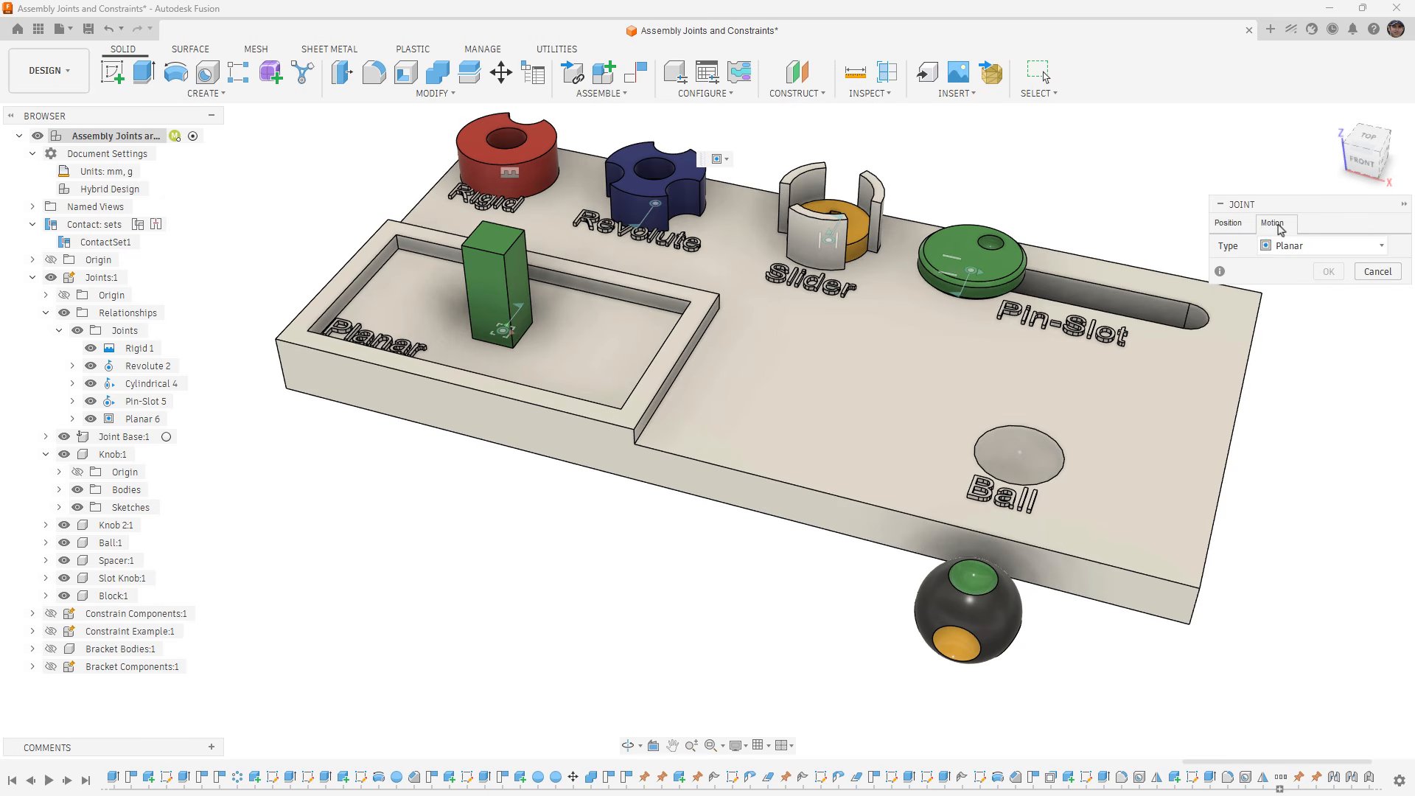
click(1339, 249)
click(1355, 380)
- Join Ball:1 to Joint Base:1, snapping the centre of the ball to the centre of the Ball socket
click(1228, 222)
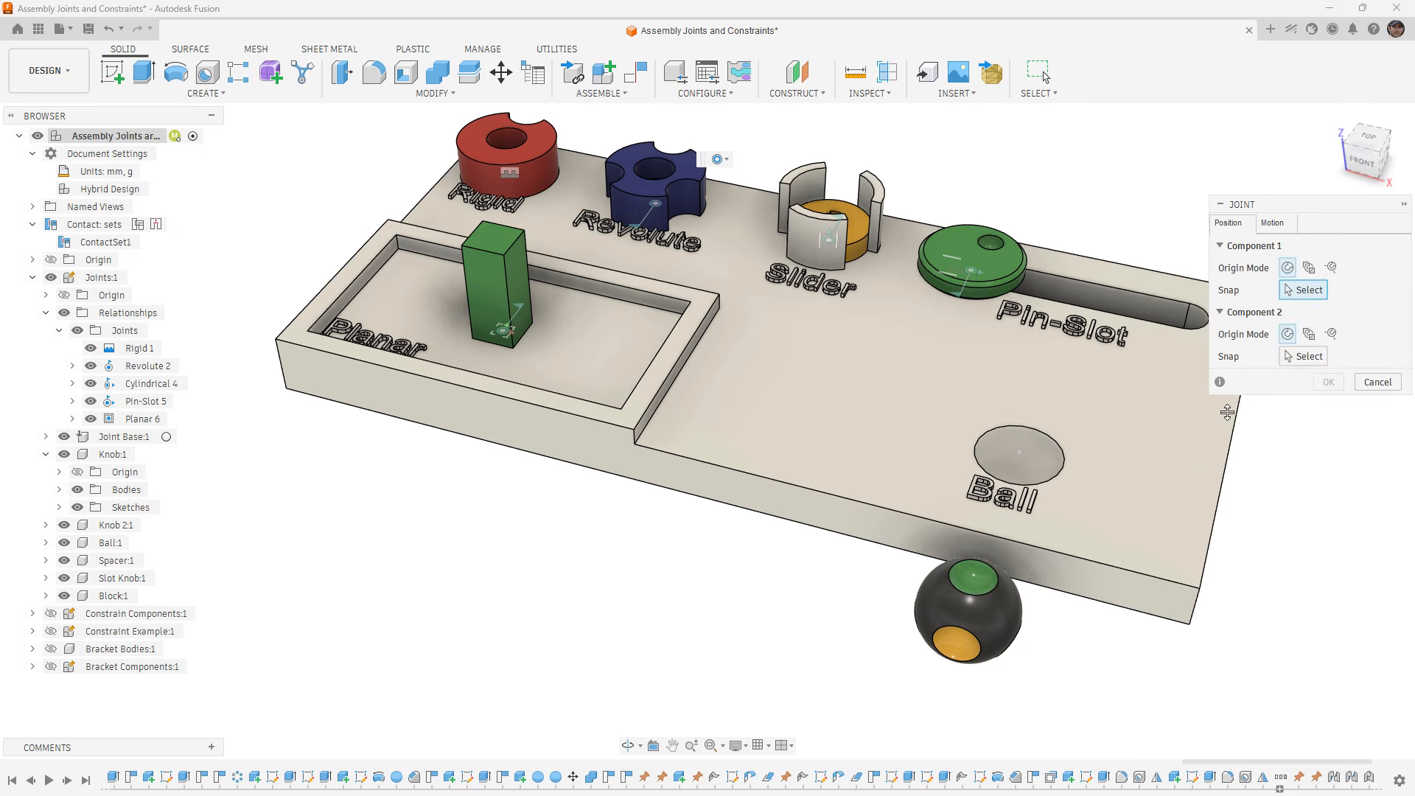
click(988, 616)
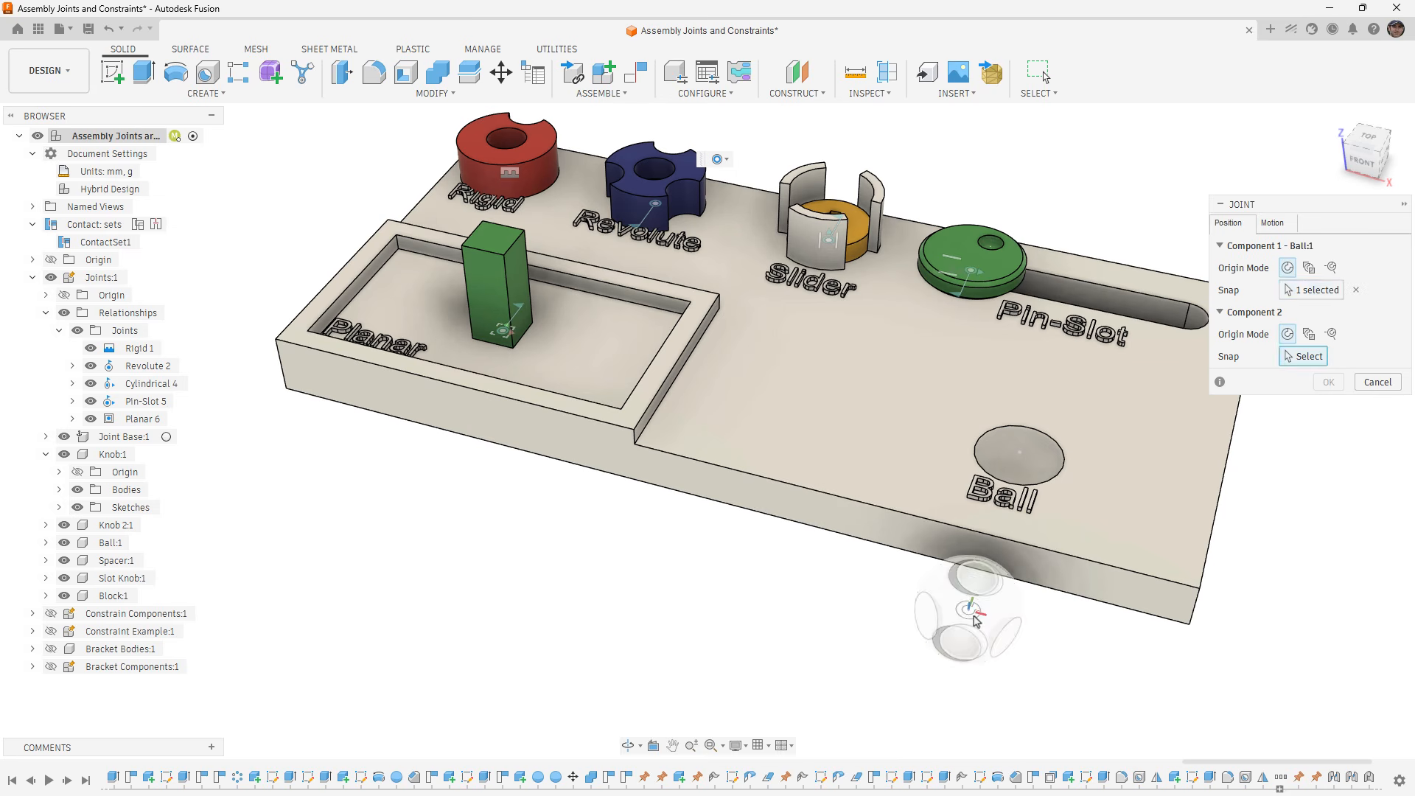
click(1031, 462)
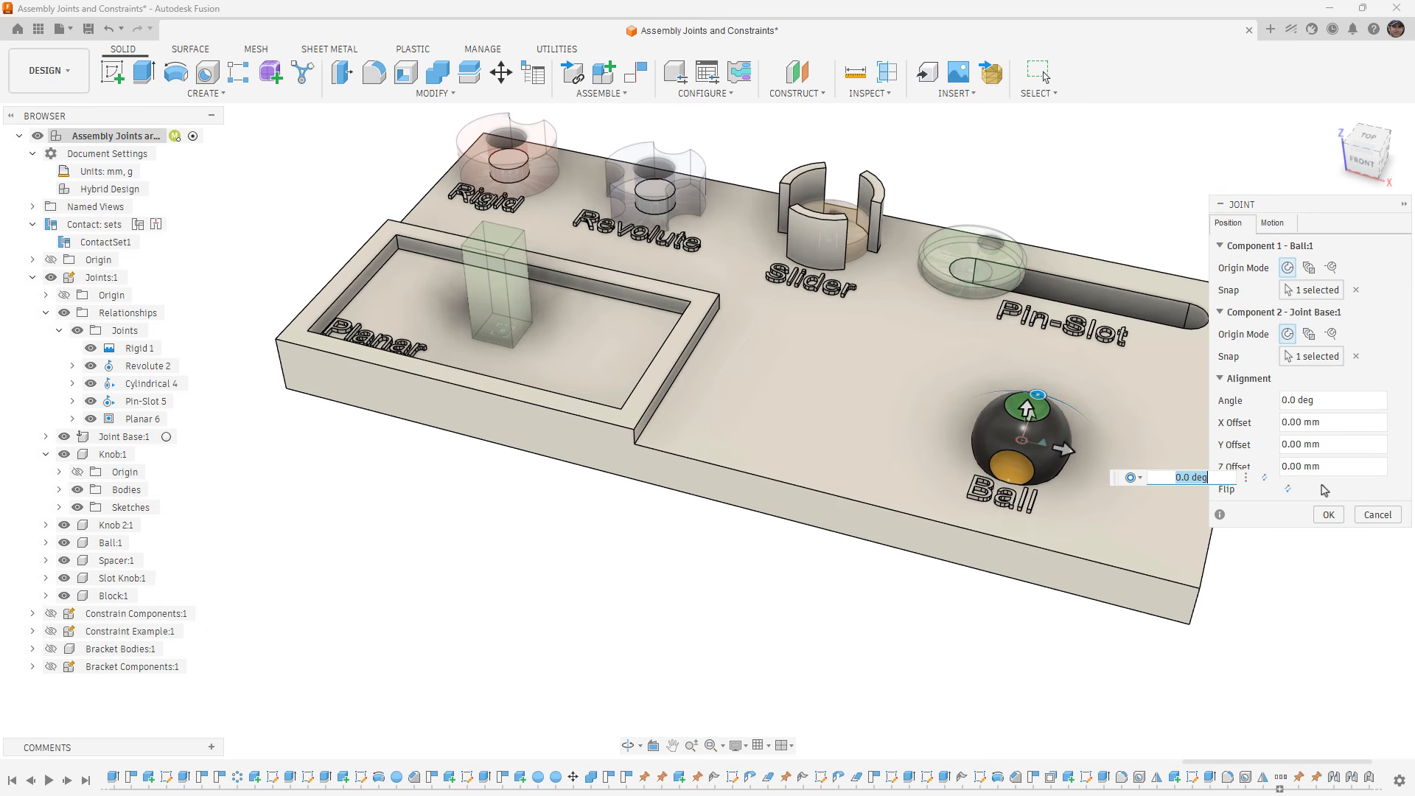
- Preview and accept the Ball joint with pitch about Z and yaw about X, and rotate the ball in its socket to test it
click(1289, 225)
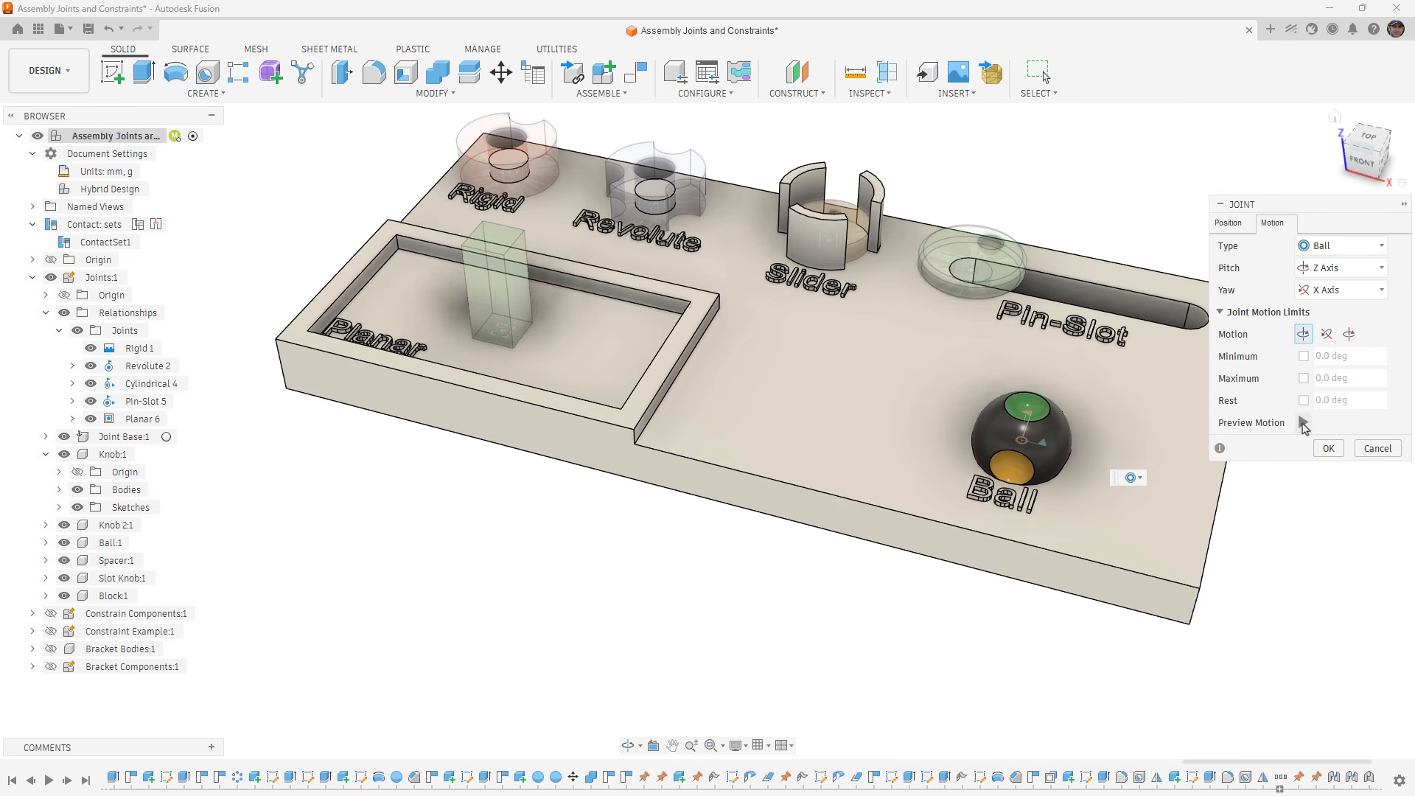
click(1303, 424)
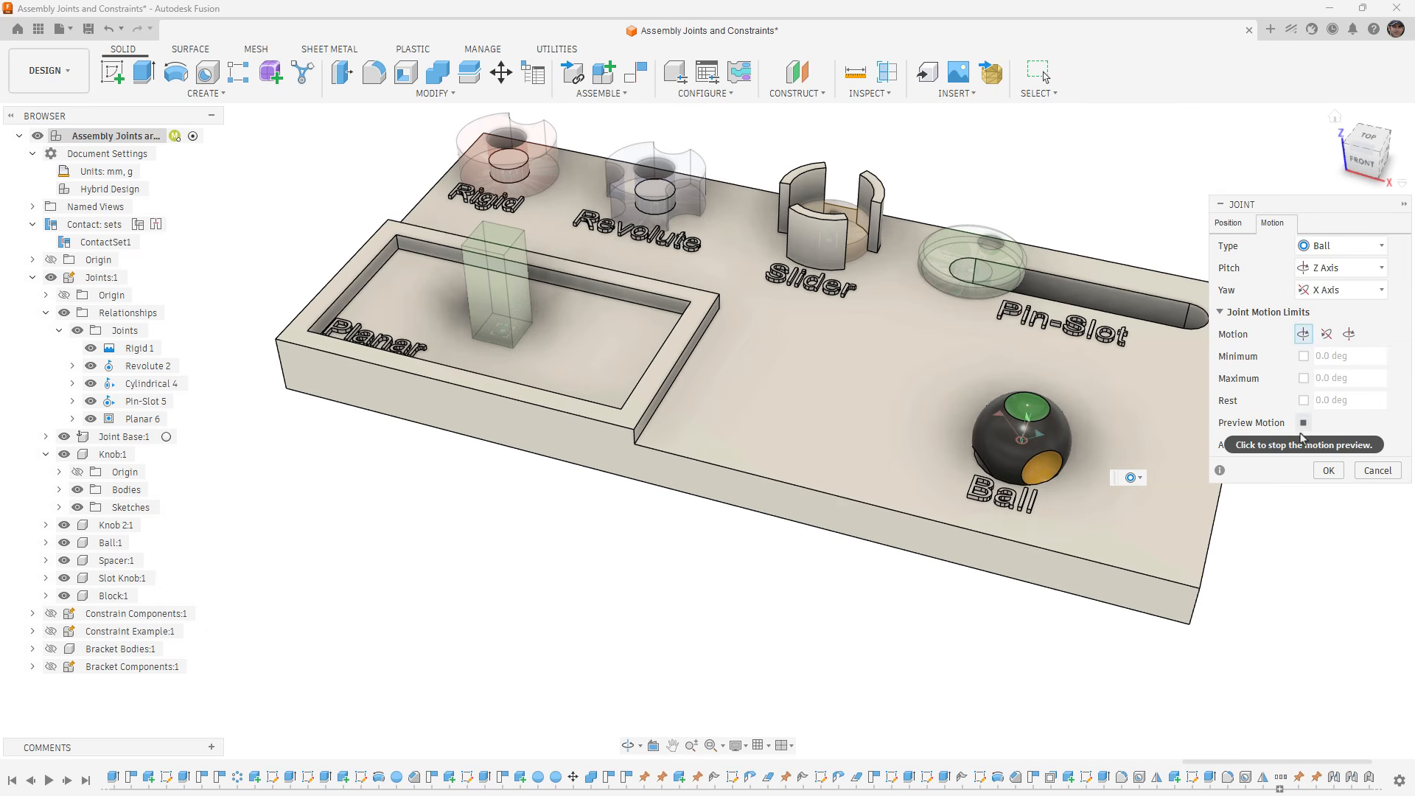
click(1331, 470)
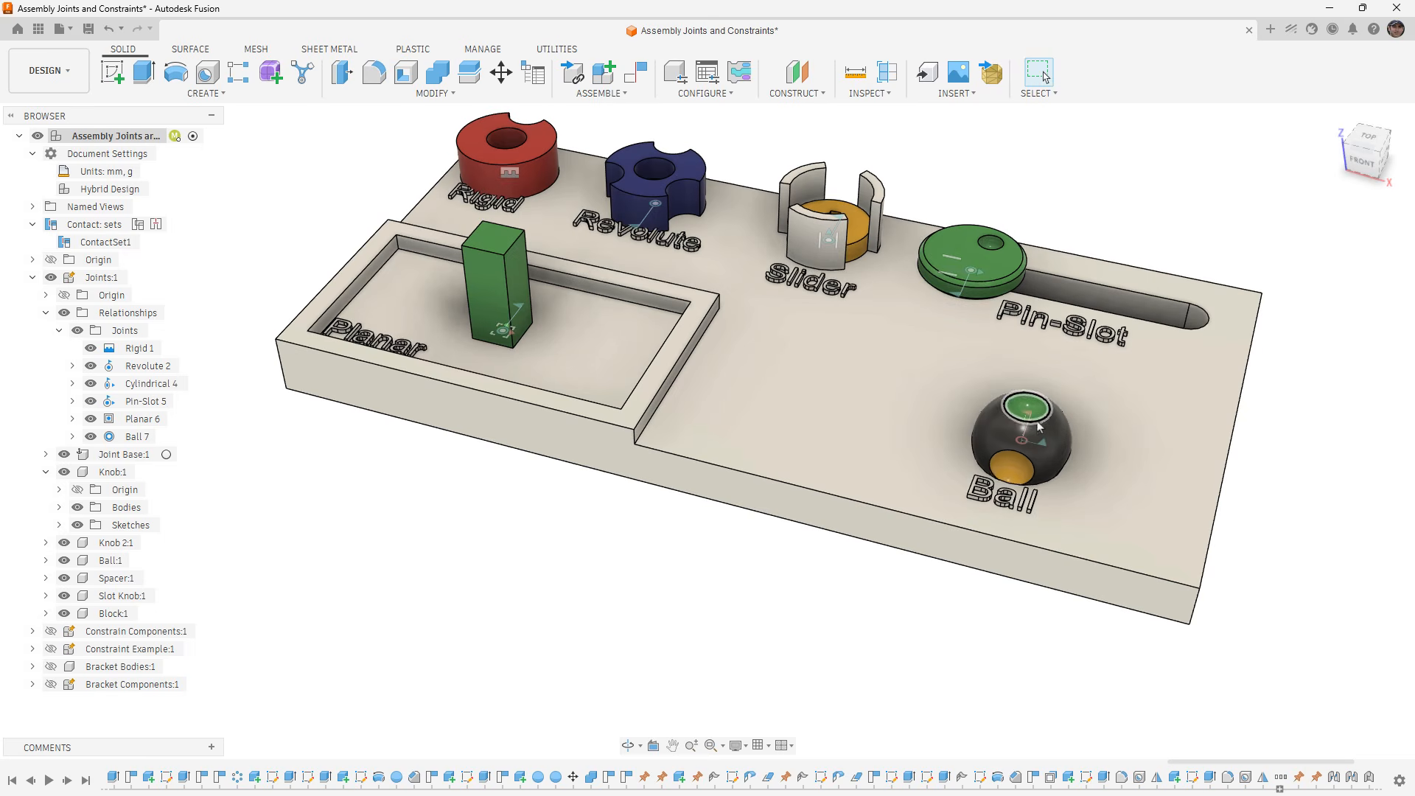
drag(1043, 429, 984, 426)
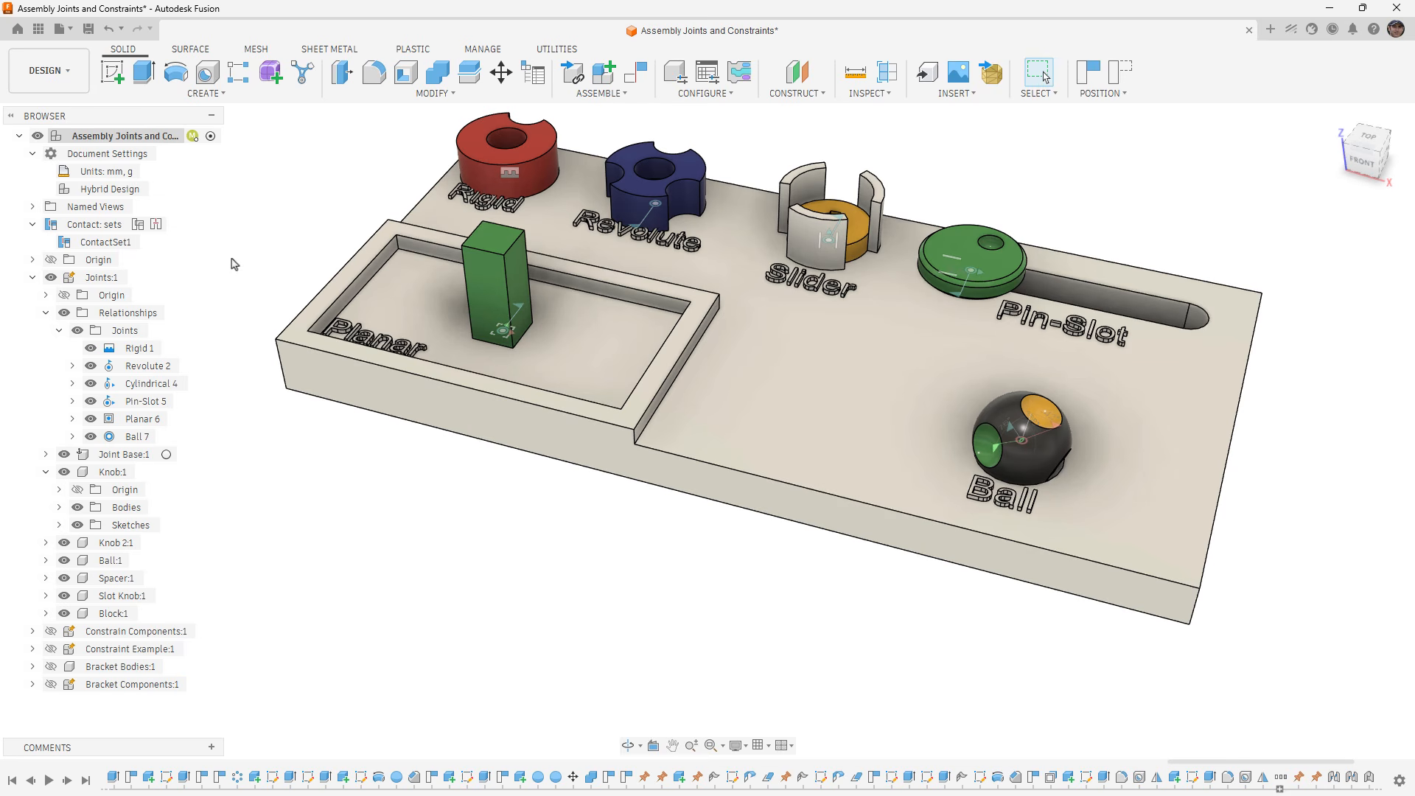
- Rotate the ball in its socket to test the Ball joint, and revert it to its original position
drag(996, 451, 1026, 438)
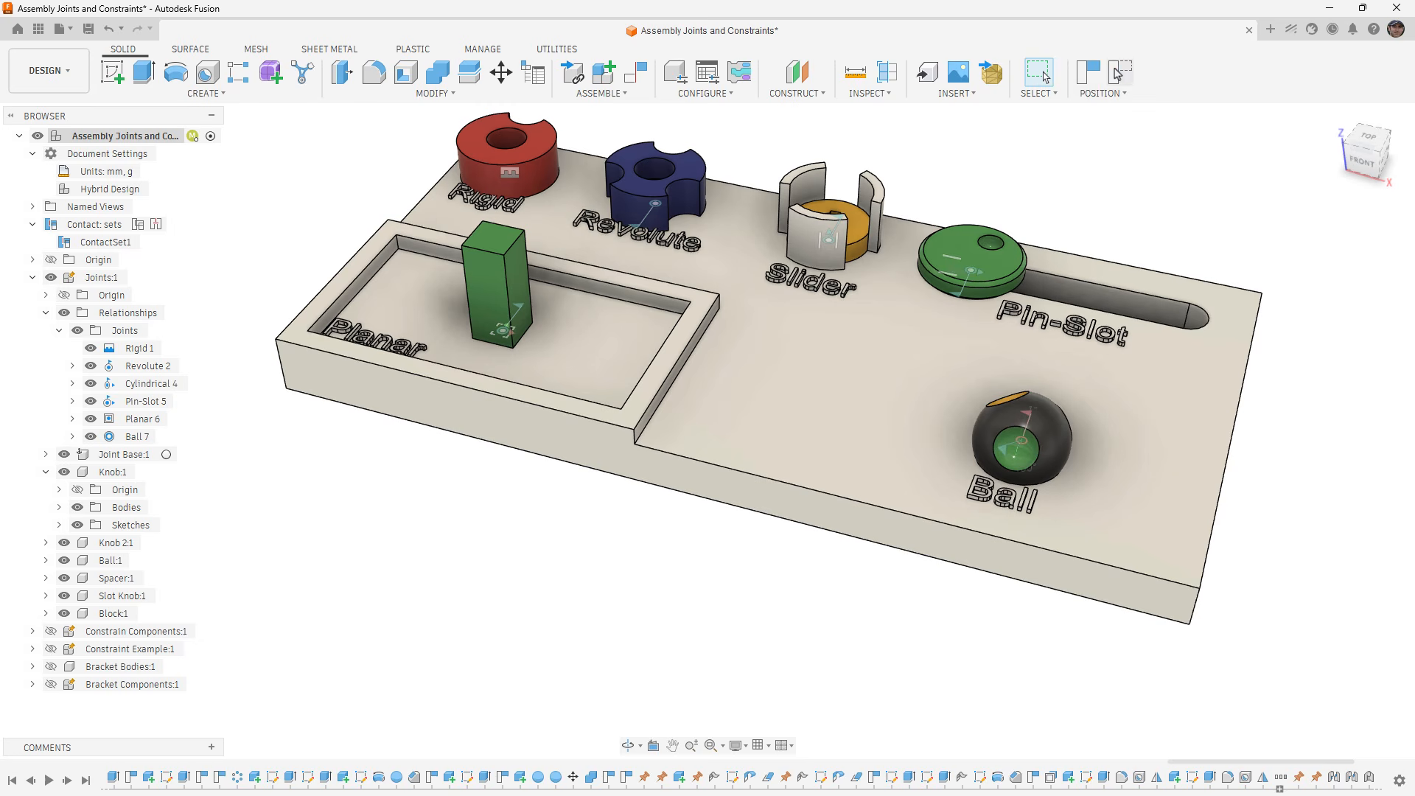
click(1118, 74)
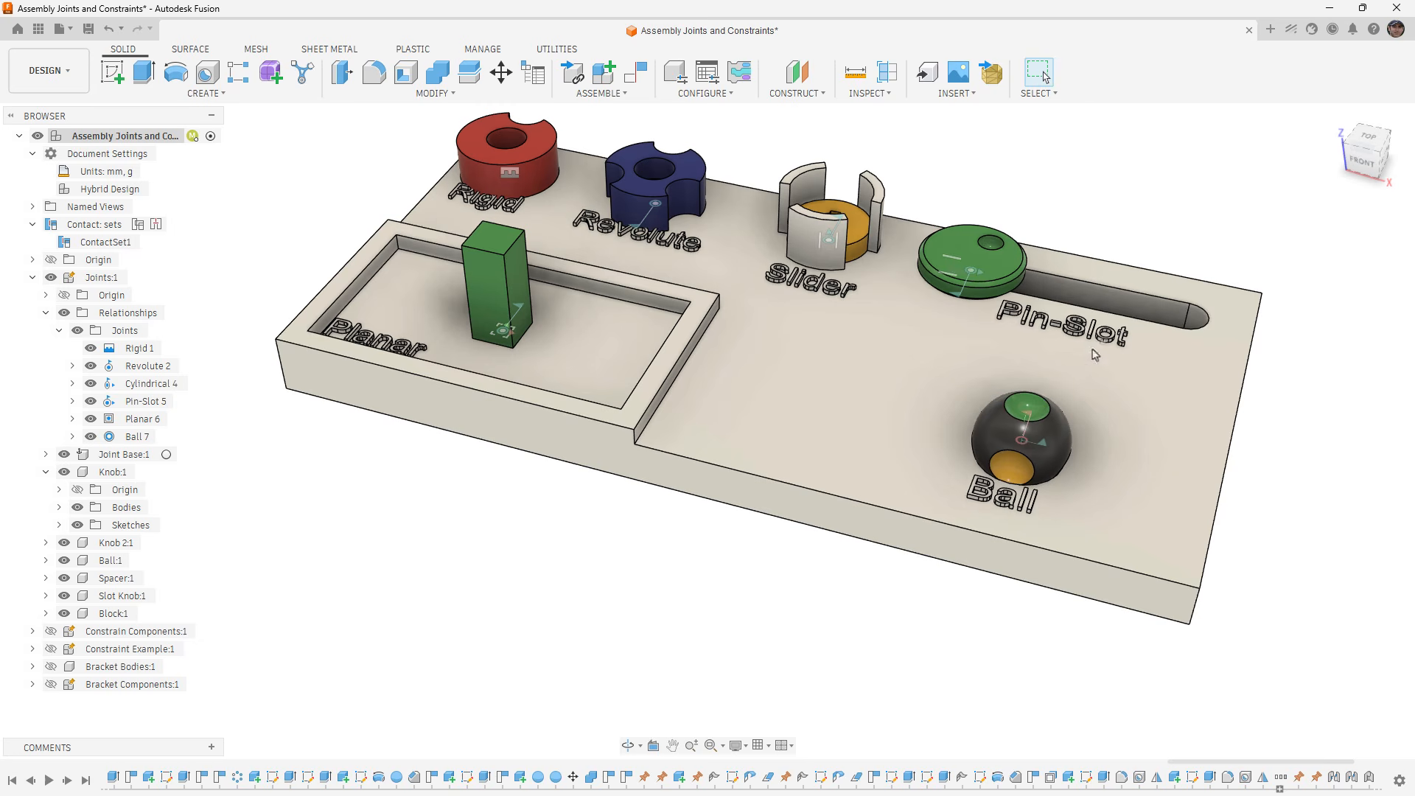
- Drive the Ball 7 joint to 25 deg pitch, 50 deg yaw and -11.6 deg roll, and revert the ball's position
right_click(128, 441)
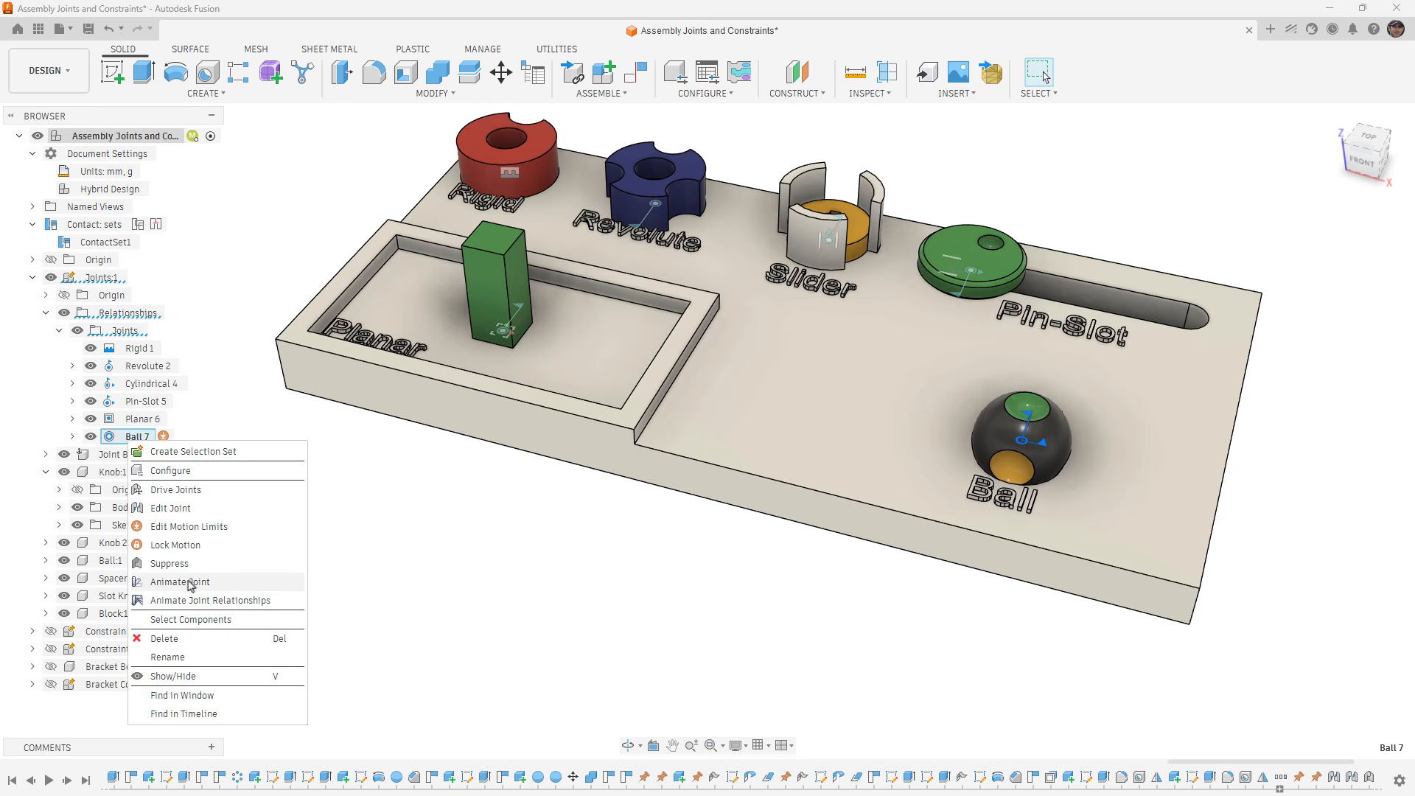
click(193, 490)
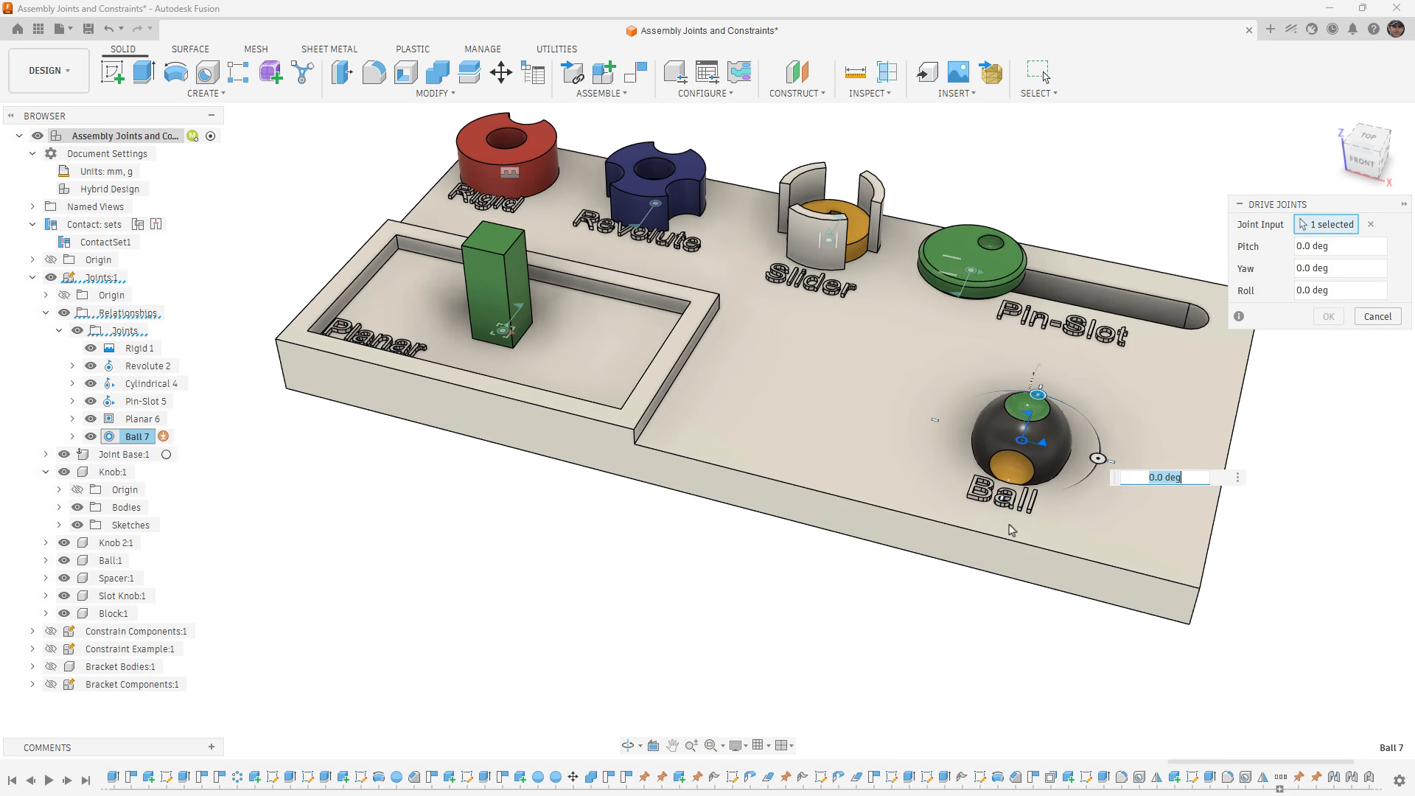
middle_drag(1096, 463, 1073, 467)
drag(1072, 465, 1033, 496)
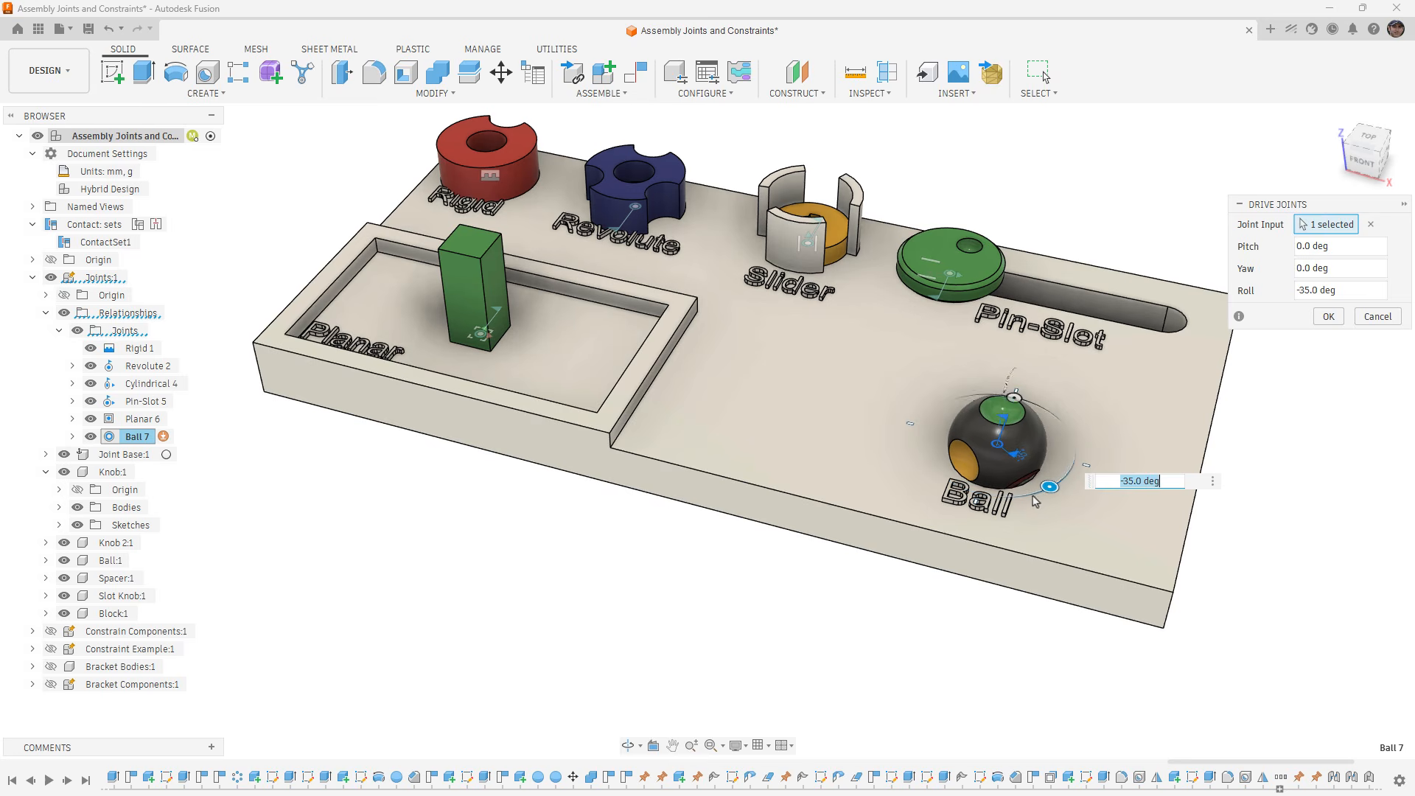
shift+middle_drag(1013, 515, 946, 503)
drag(866, 464, 763, 464)
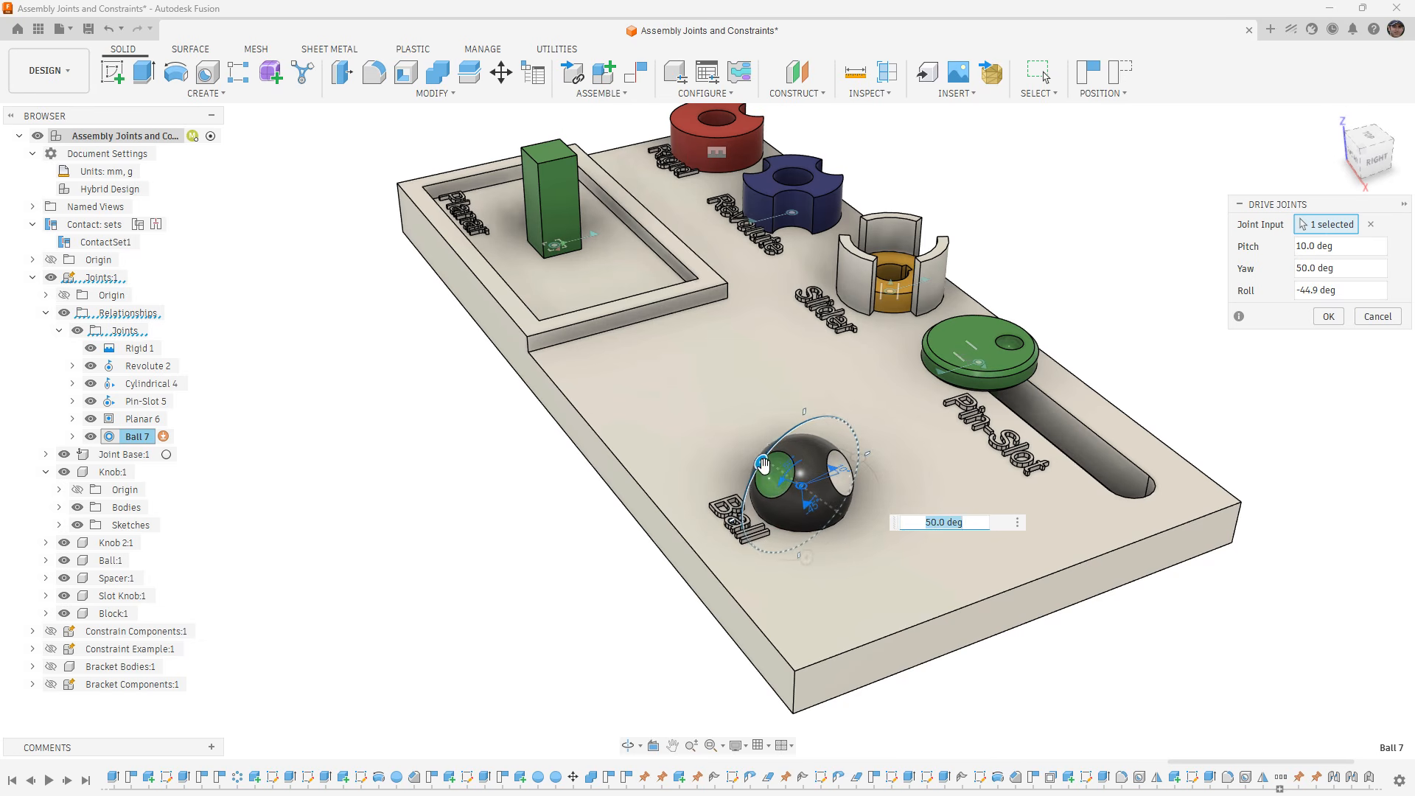
mouse_move(858, 459)
mouse_down()
mouse_move(840, 449)
mouse_move(857, 493)
mouse_move(858, 438)
mouse_up()
drag(818, 560, 846, 502)
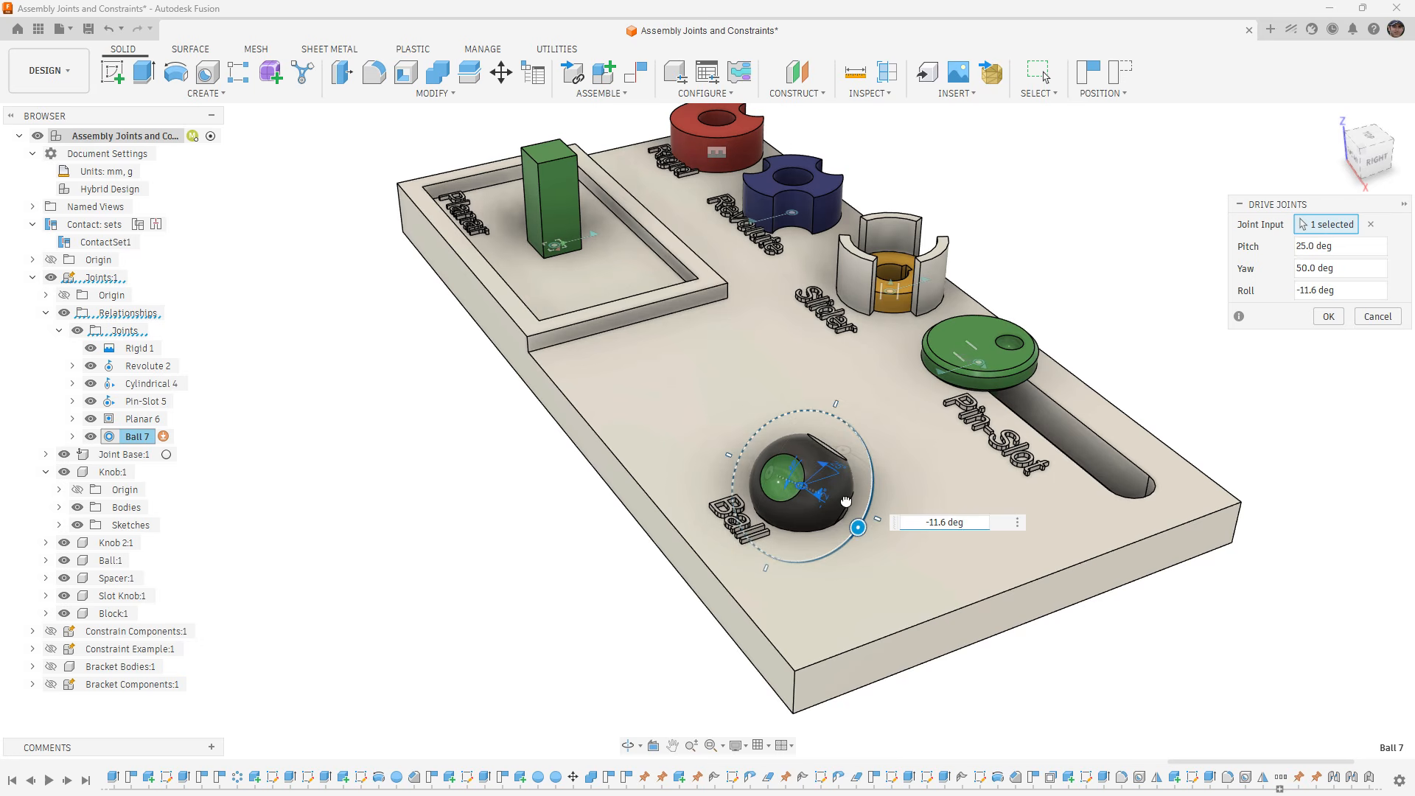
shift+middle_drag(785, 555, 855, 573)
click(1335, 321)
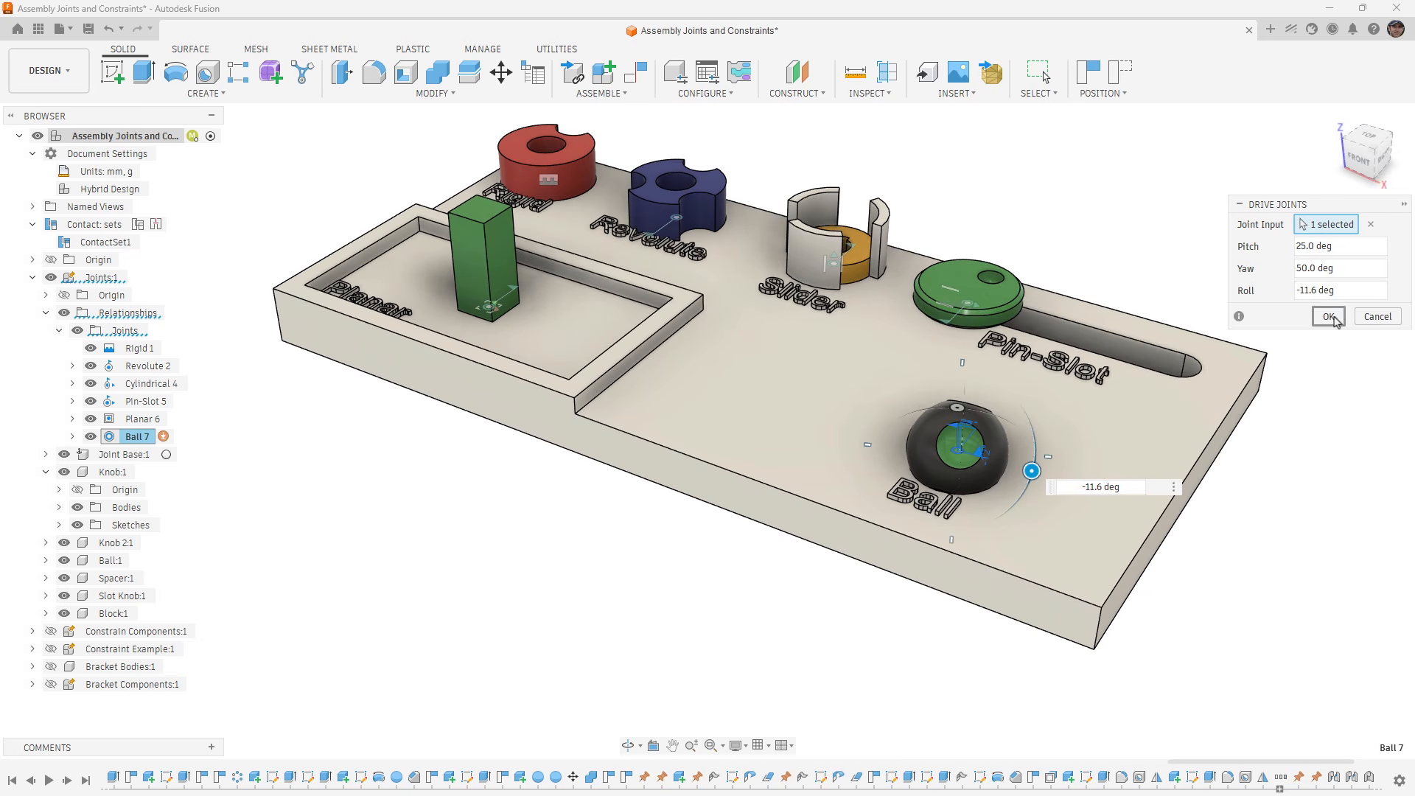
click(1120, 72)
- Open the Joint command to examine its origin modes for Component 1, and close it without creating a joint
scroll(1091, 409, down, 3)
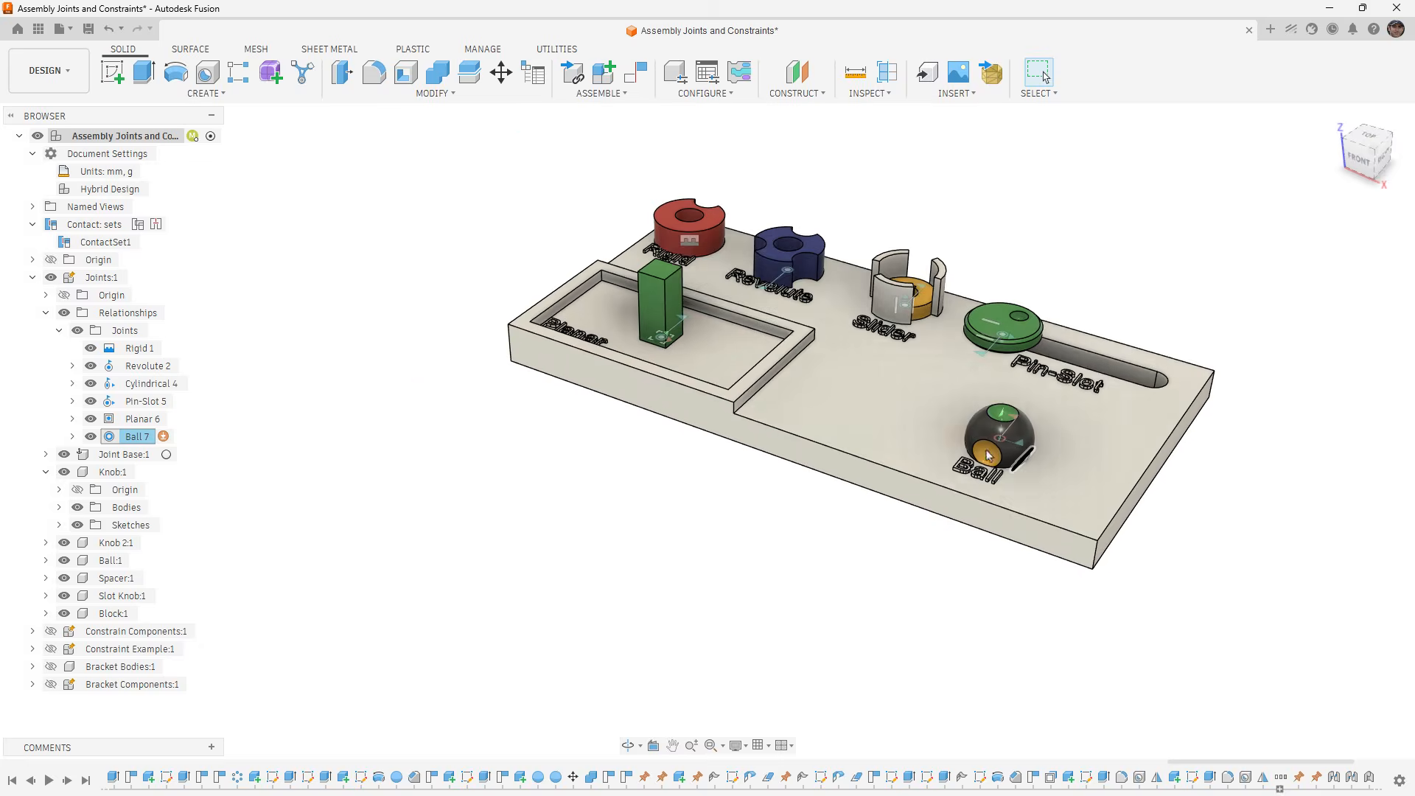
mouse_move(988, 454)
shift+middle_down()
mouse_move(963, 455)
mouse_move(970, 475)
shift+middle_up()
middle_drag(808, 372, 739, 463)
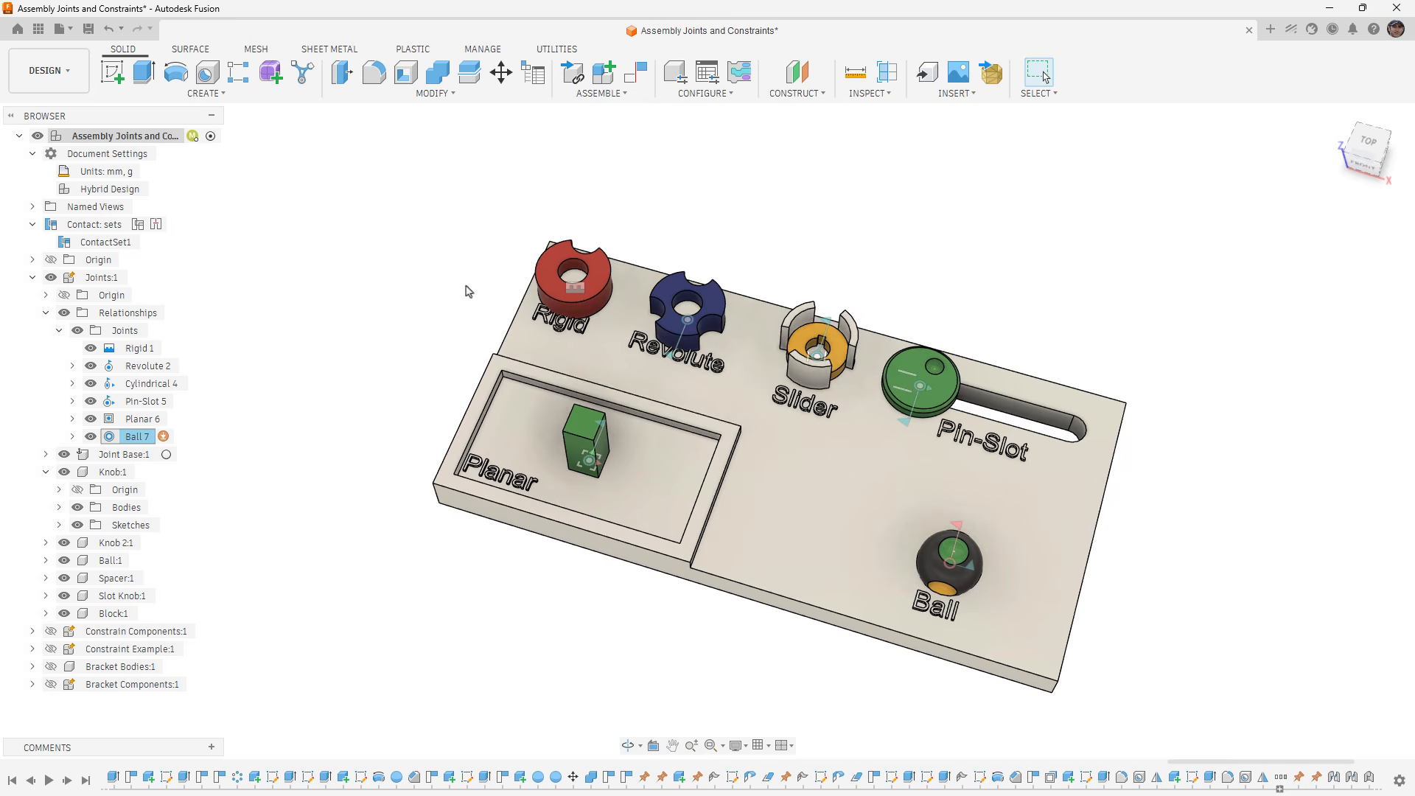
mouse_move(466, 291)
shift+middle_down()
mouse_move(478, 286)
mouse_move(458, 272)
shift+middle_up()
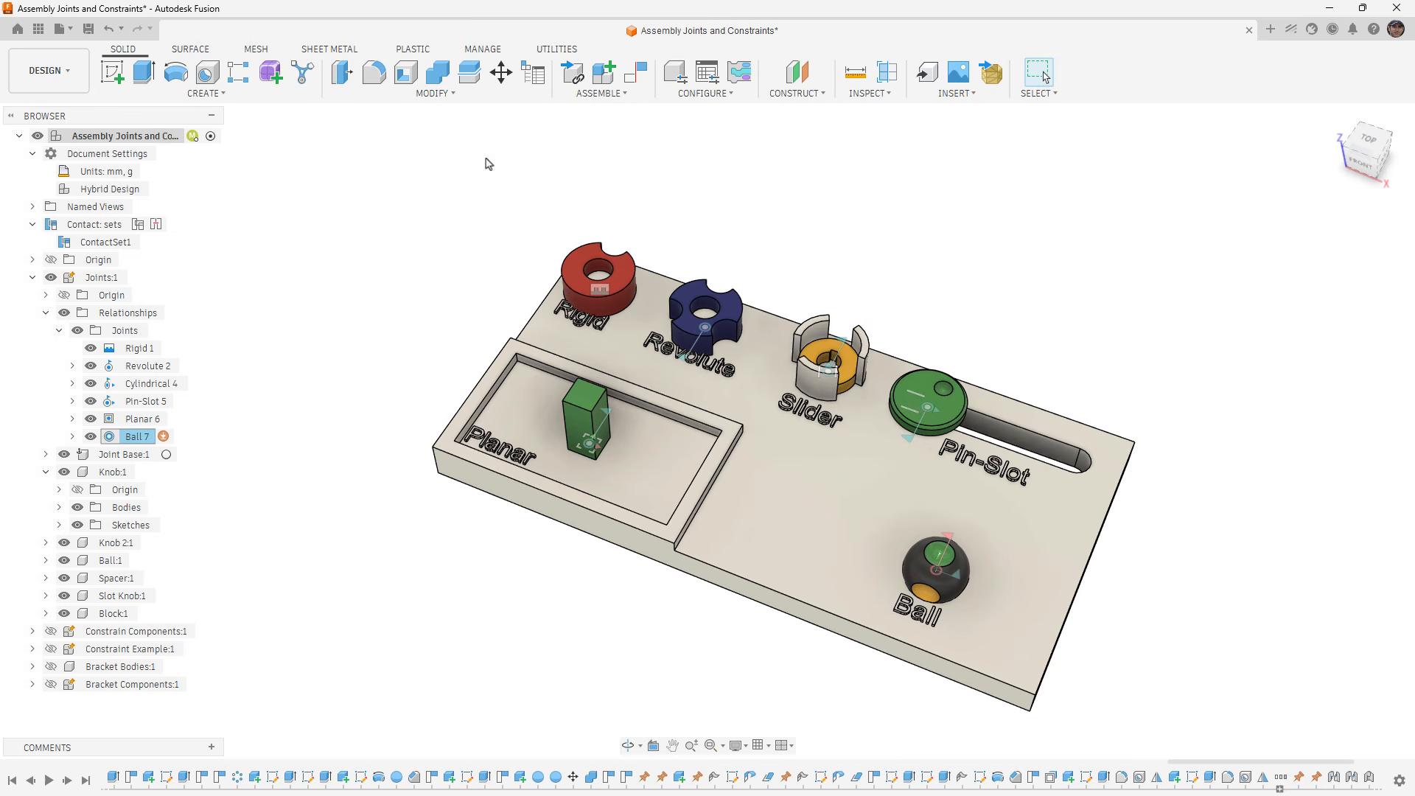
click(610, 97)
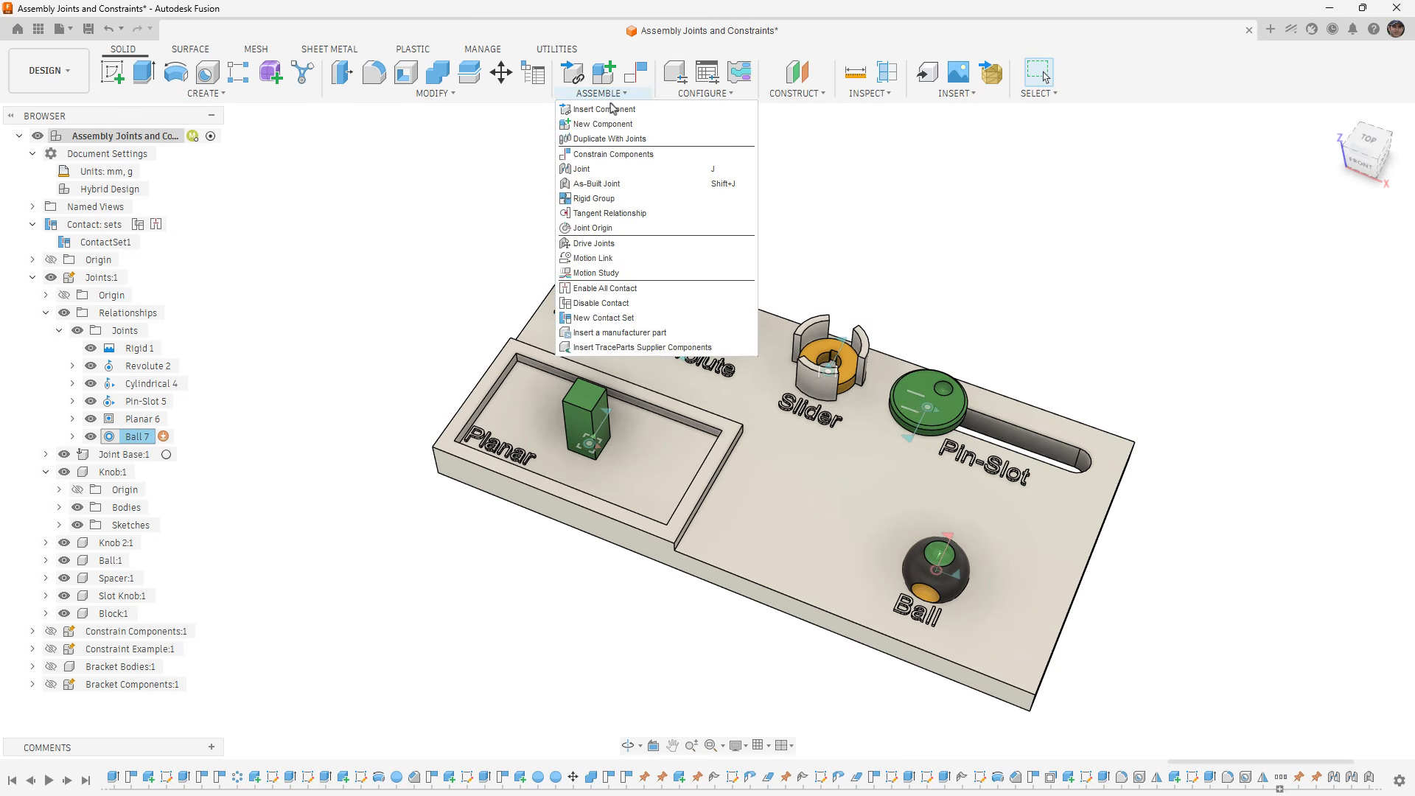
click(596, 180)
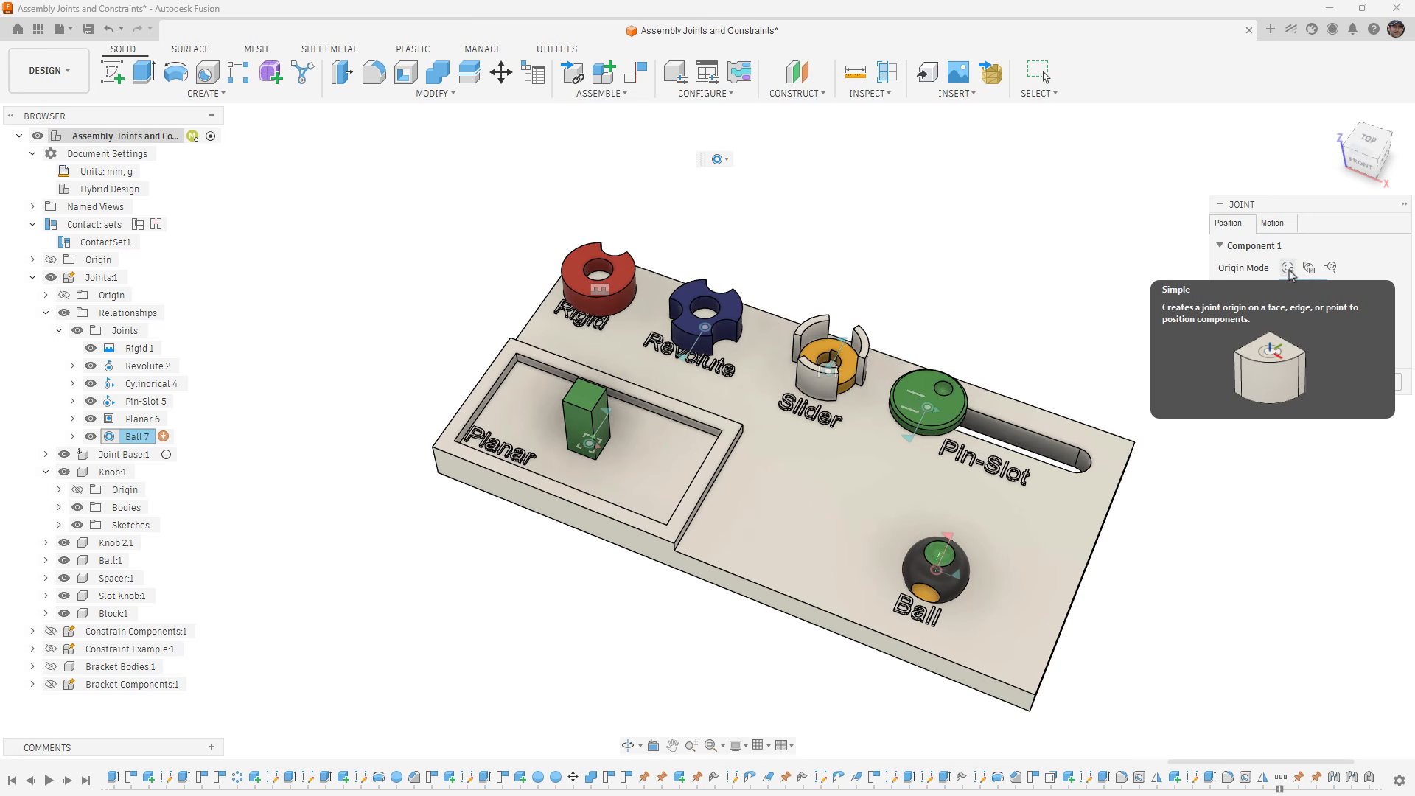
click(1378, 380)
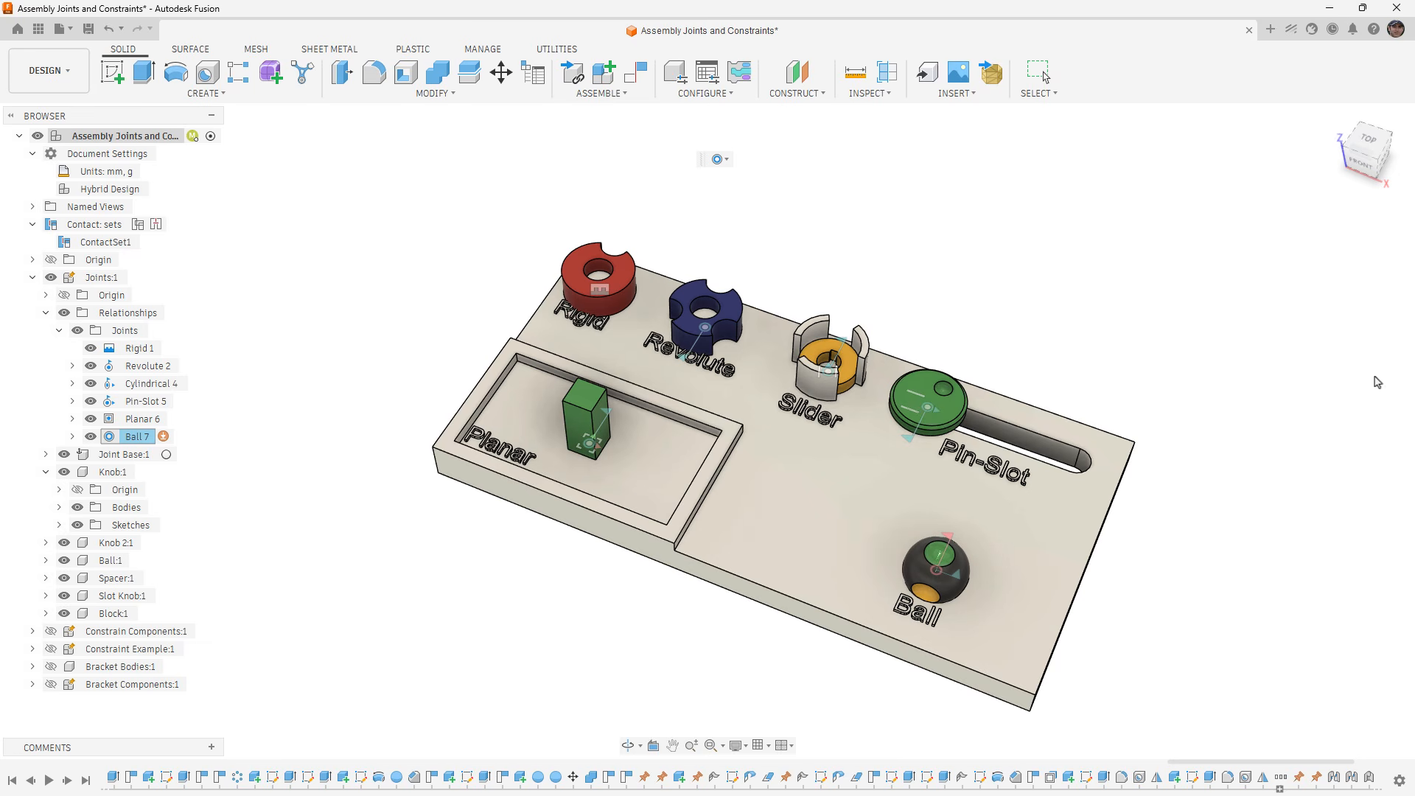
- Collapse and hide the Joints:1 component, and show Constrain Components:1 in its place
click(32, 278)
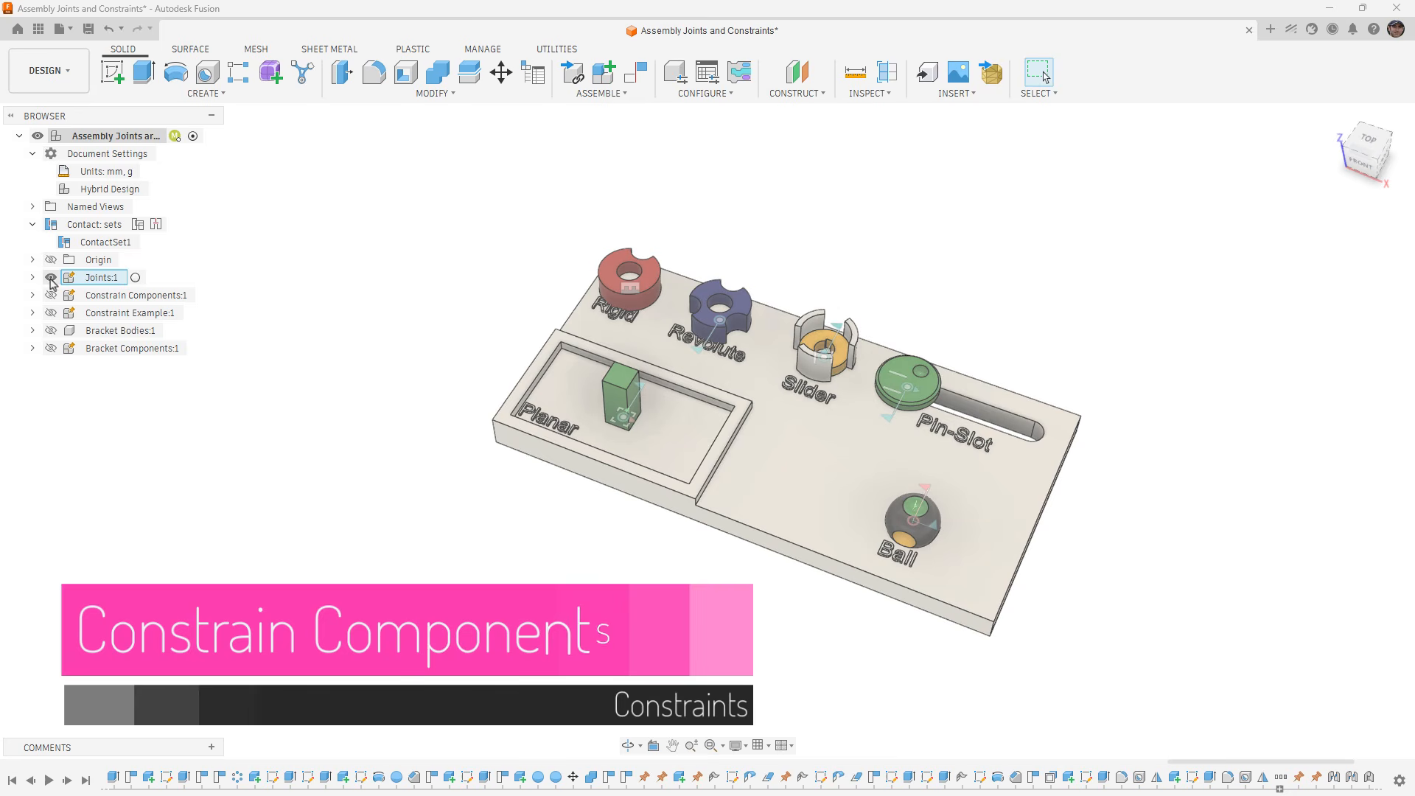
click(51, 278)
click(51, 296)
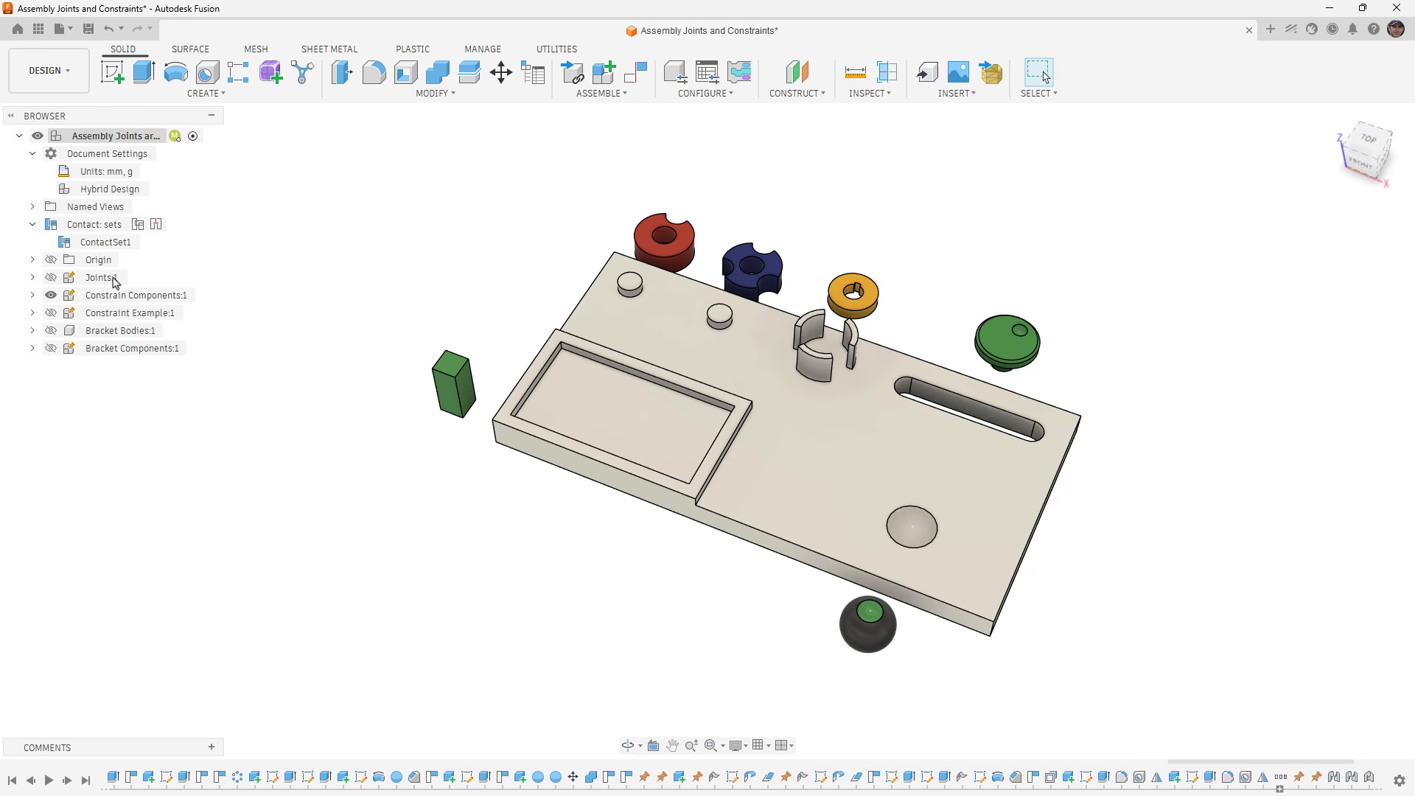
click(50, 313)
click(51, 313)
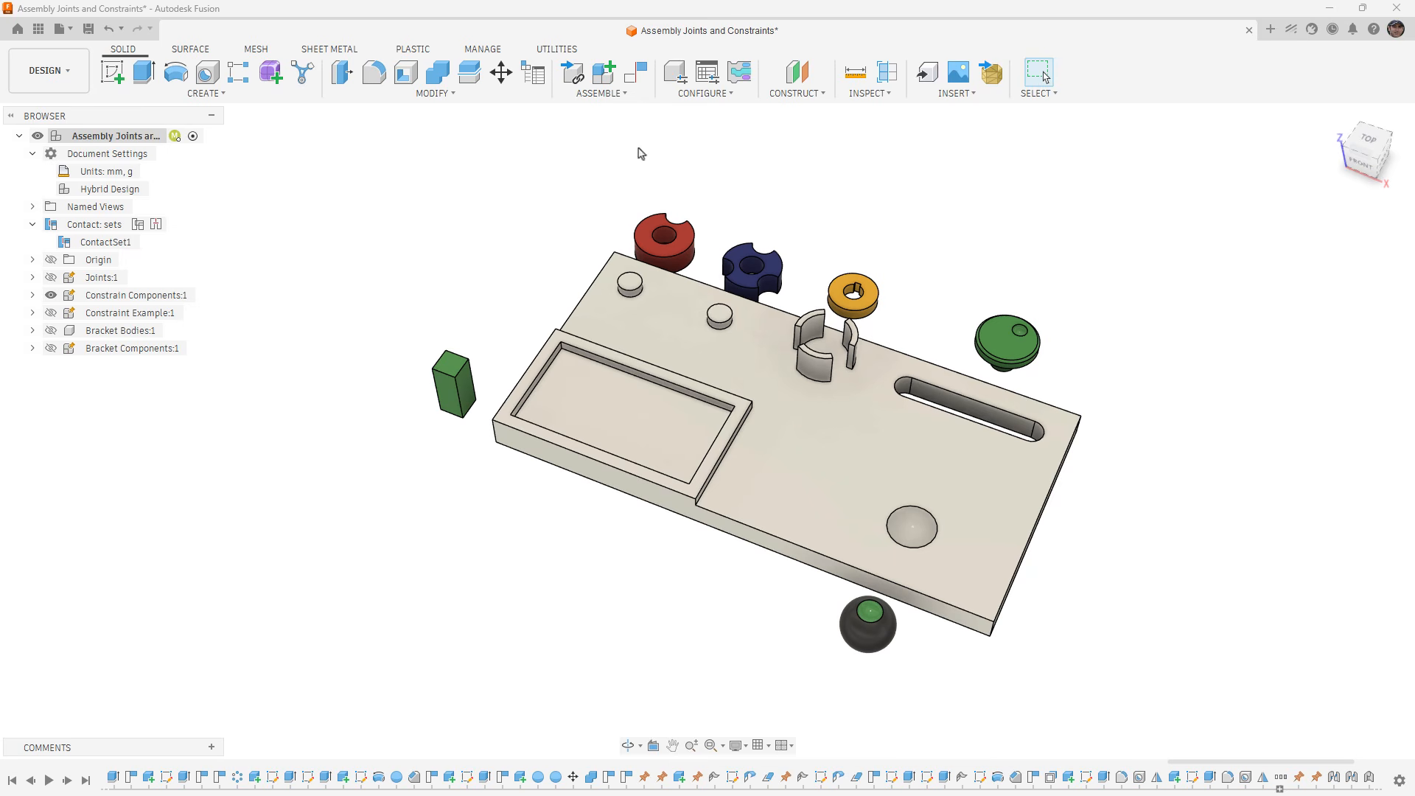
- Start Constrain Components and align the red knob's hole face to the cylindrical face of the post nearest the base's corner
click(628, 96)
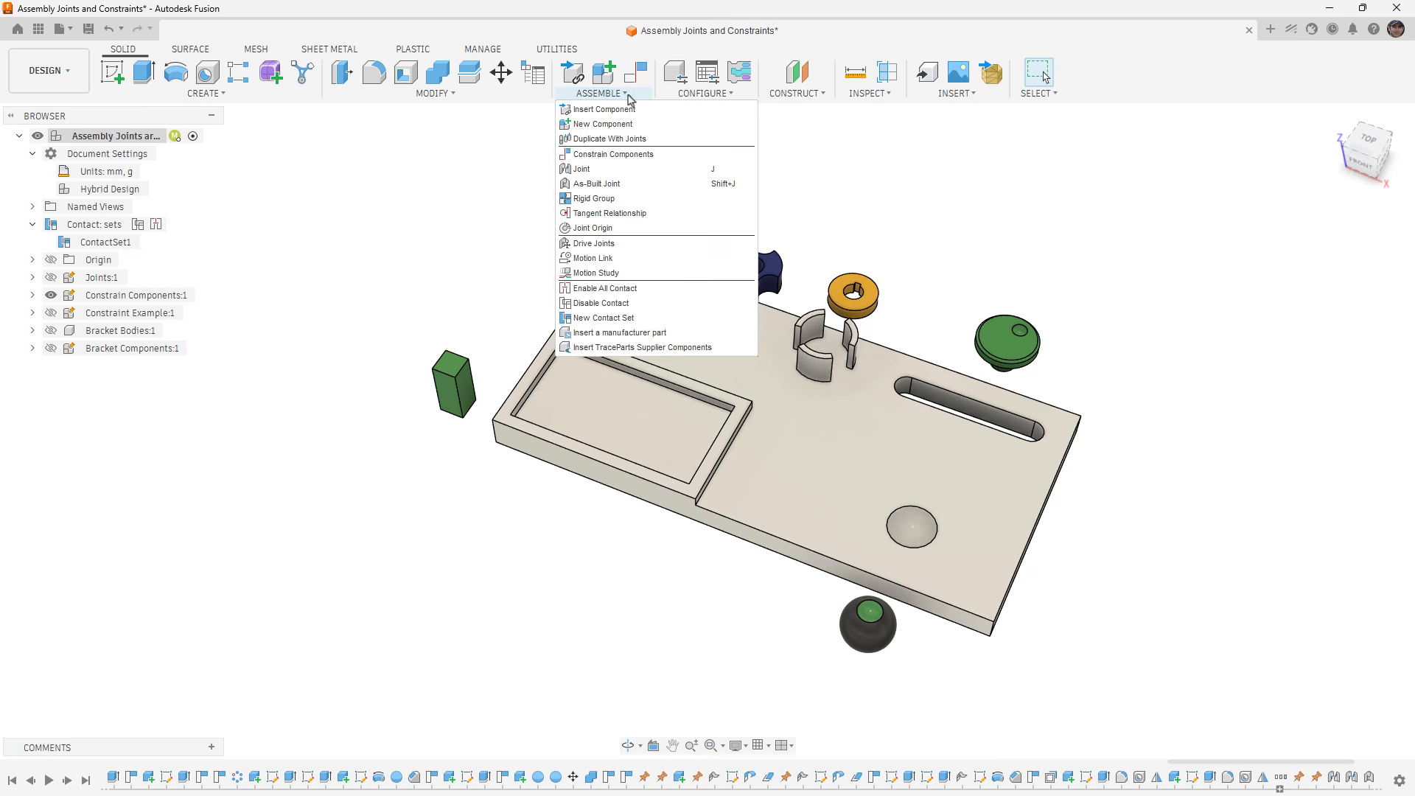
click(638, 155)
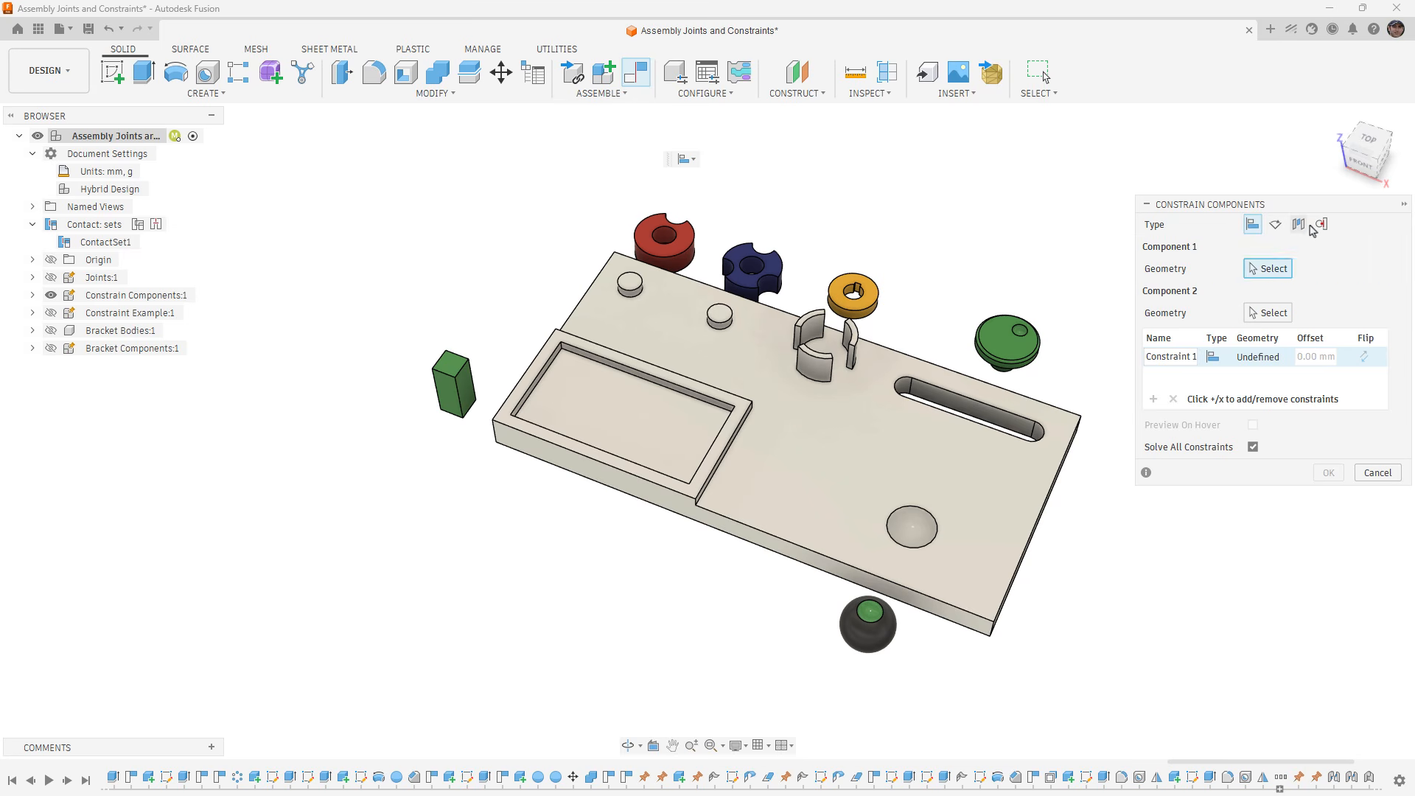
click(640, 96)
scroll(656, 242, up, 3)
scroll(655, 242, up, 2)
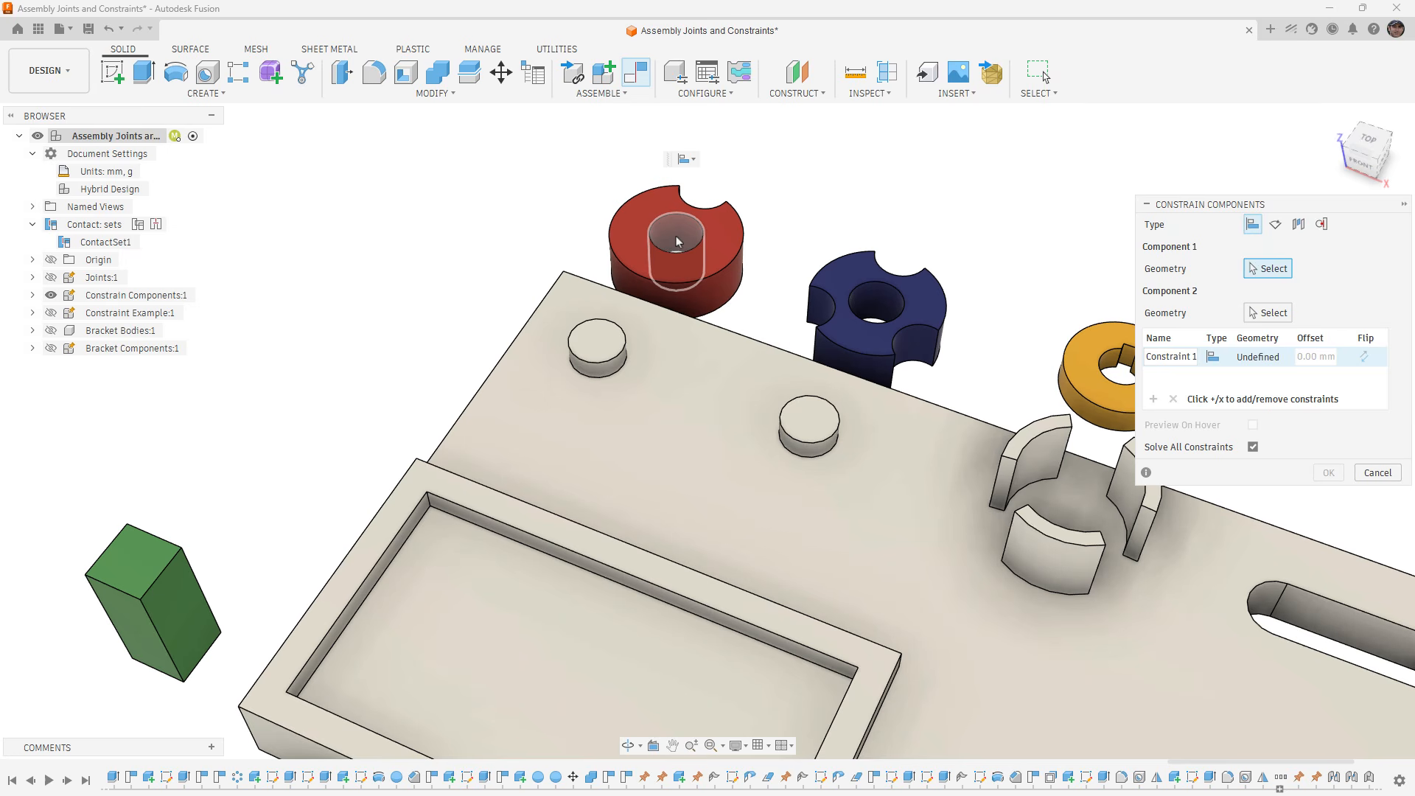
click(679, 240)
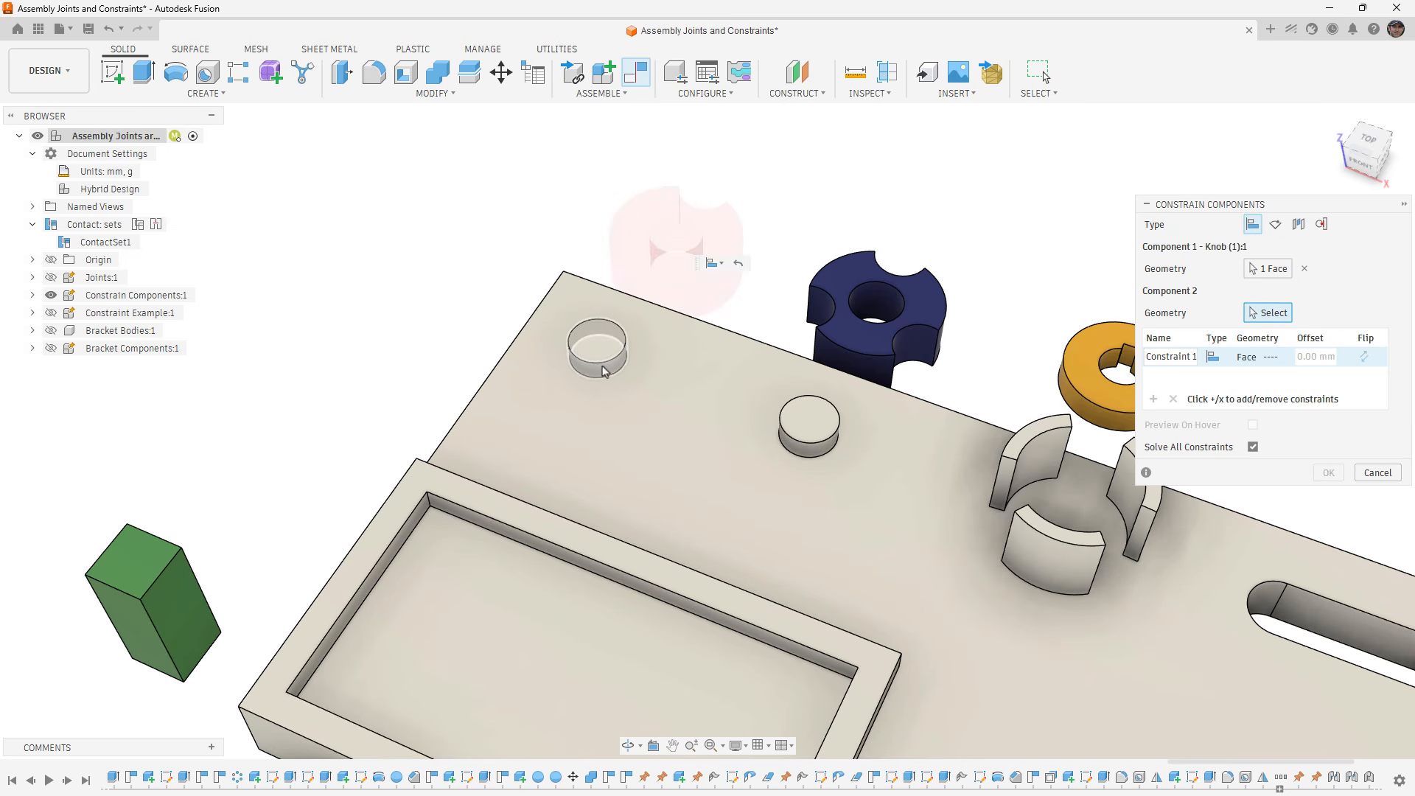
scroll(601, 372, up, 2)
click(601, 376)
scroll(602, 372, down, 2)
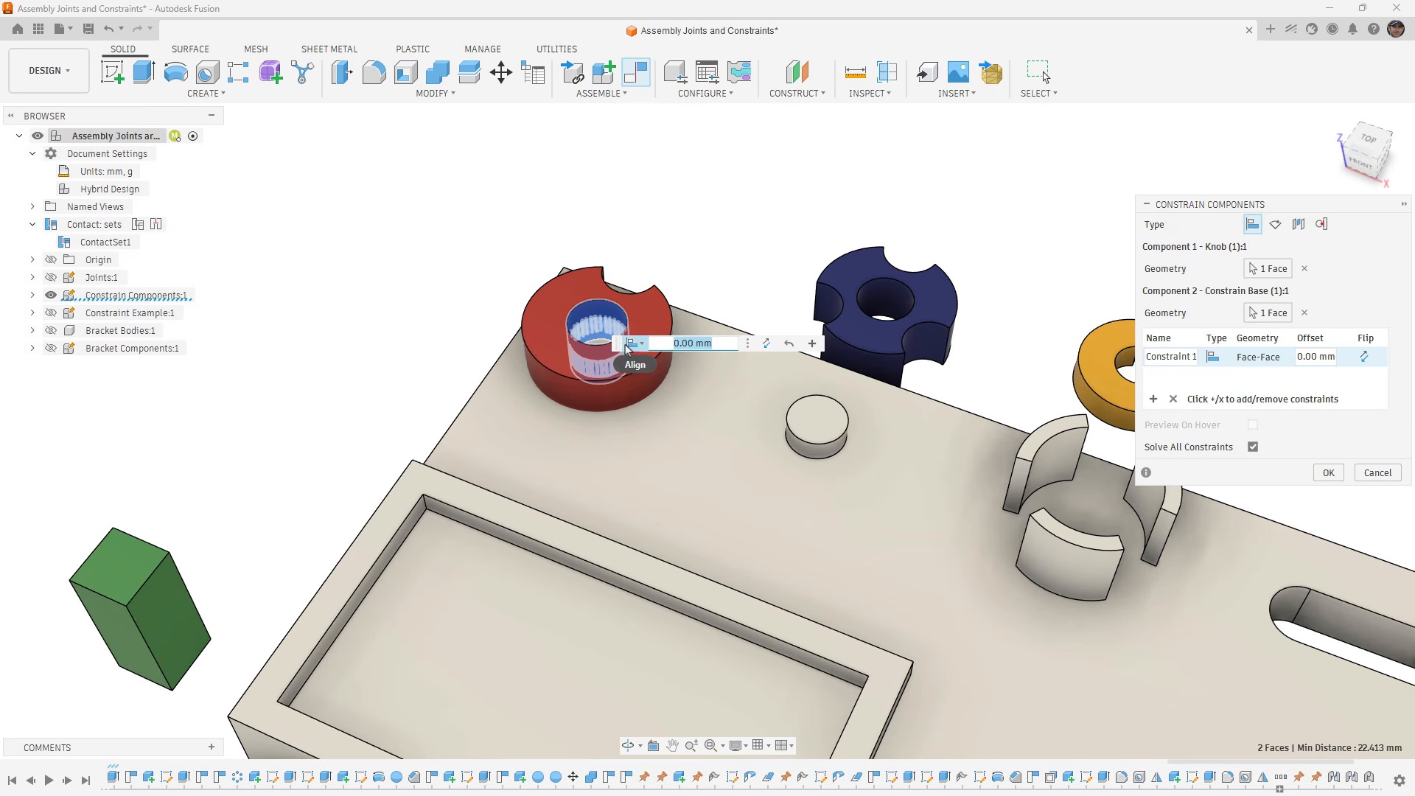
drag(617, 345, 575, 142)
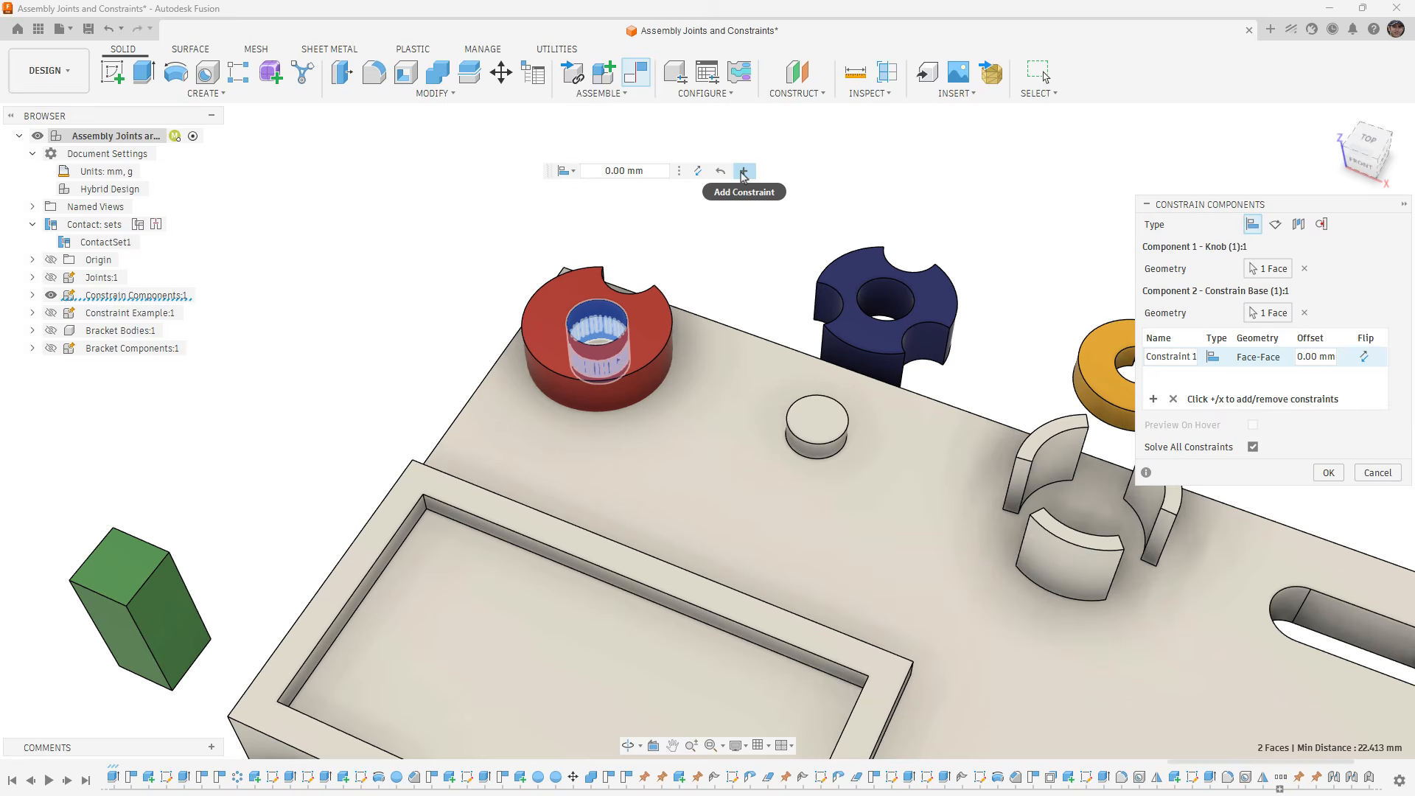
- Add a second constraint aligning the red knob's underside with the base's top face, and accept both constraints
click(743, 171)
shift+middle_drag(636, 409, 635, 446)
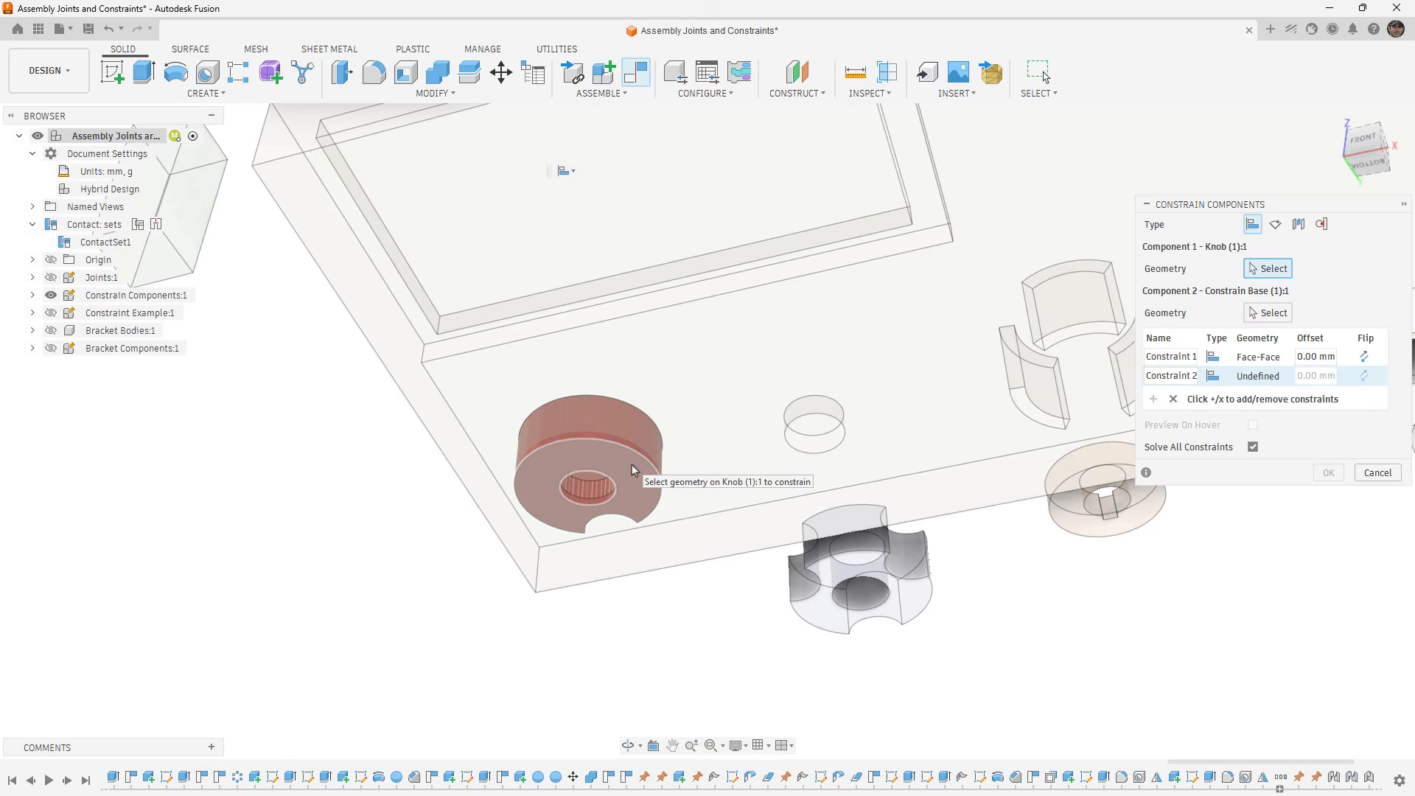
click(631, 464)
scroll(631, 466, down, 3)
shift+middle_drag(677, 366, 592, 384)
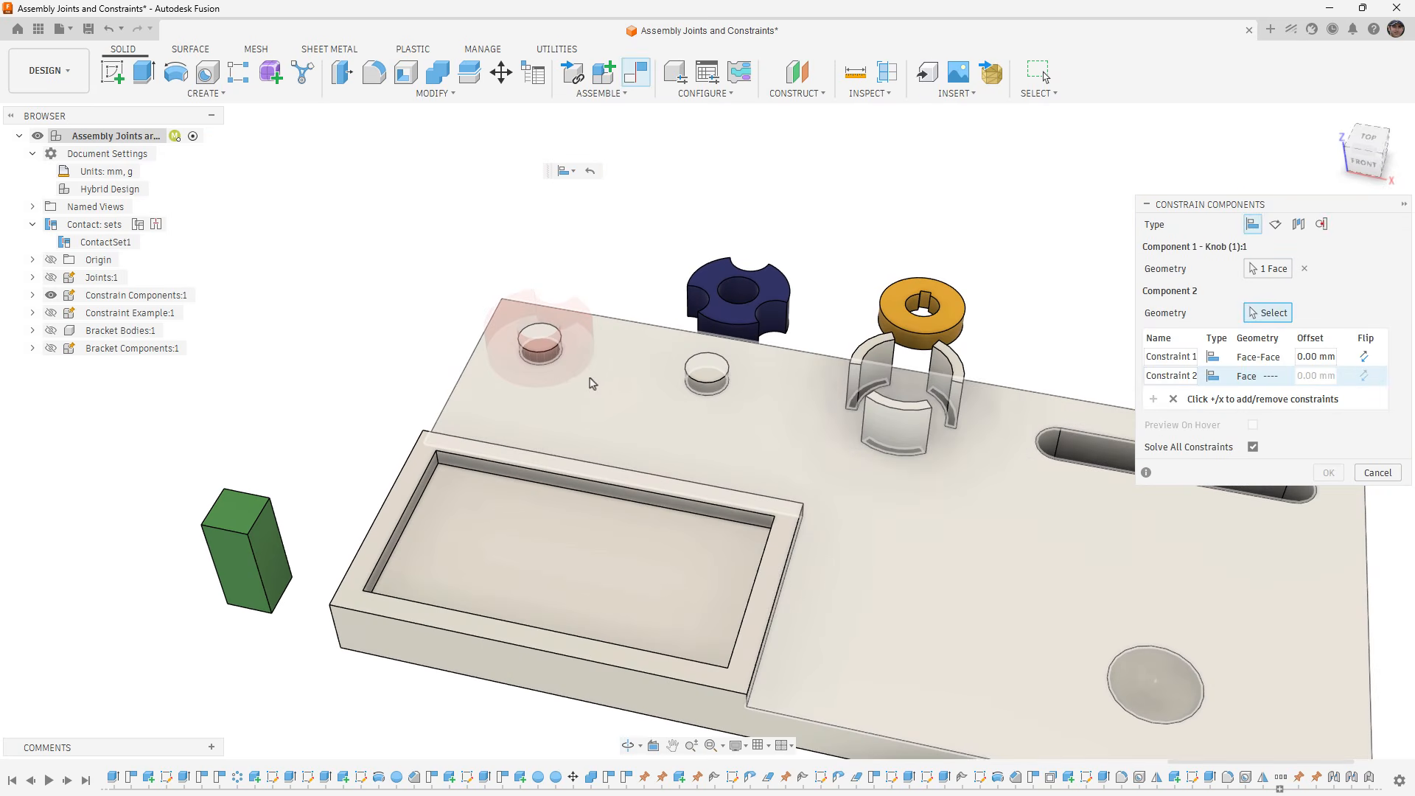
click(599, 377)
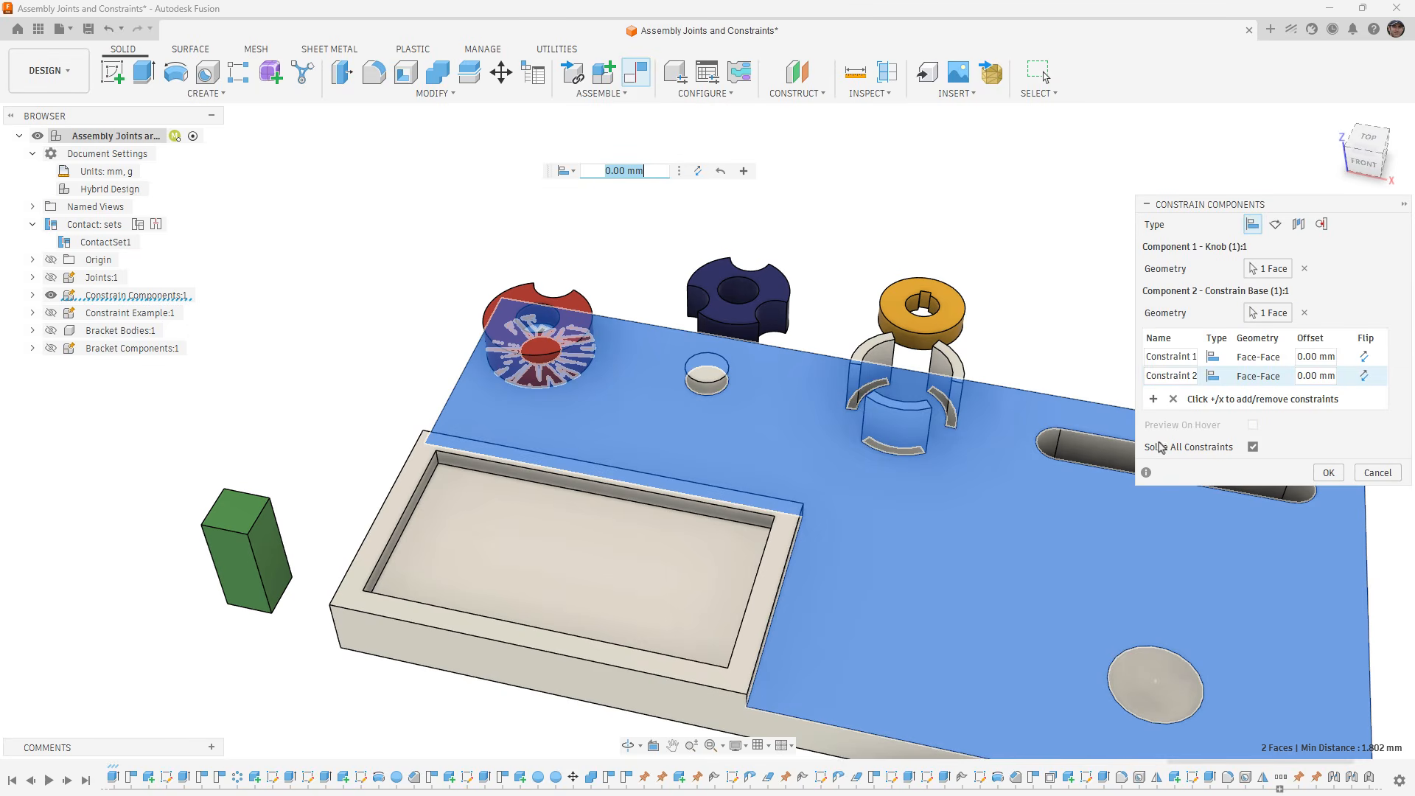
click(1328, 472)
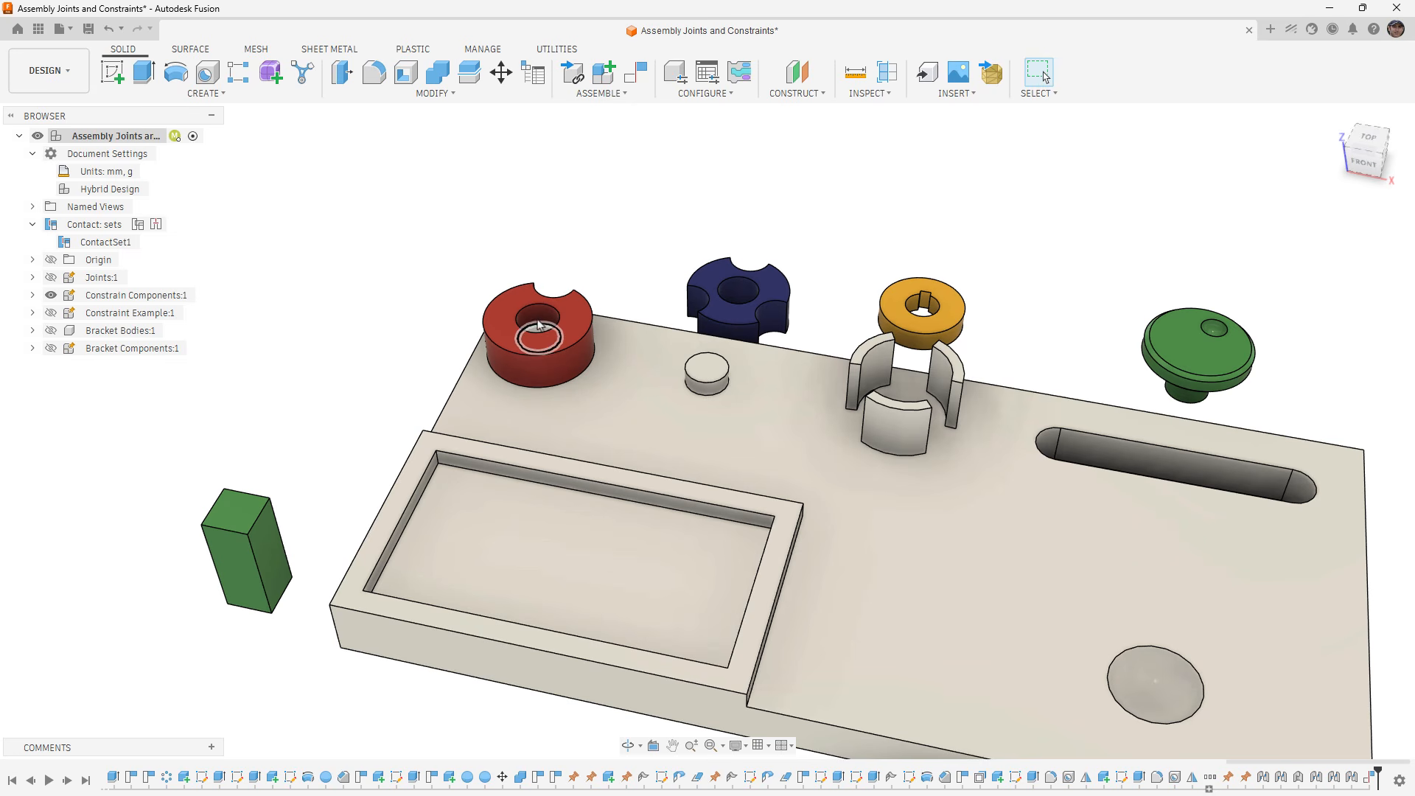
- Rotate the red knob on its post to test its remaining freedom, and revert its position
drag(574, 294, 535, 357)
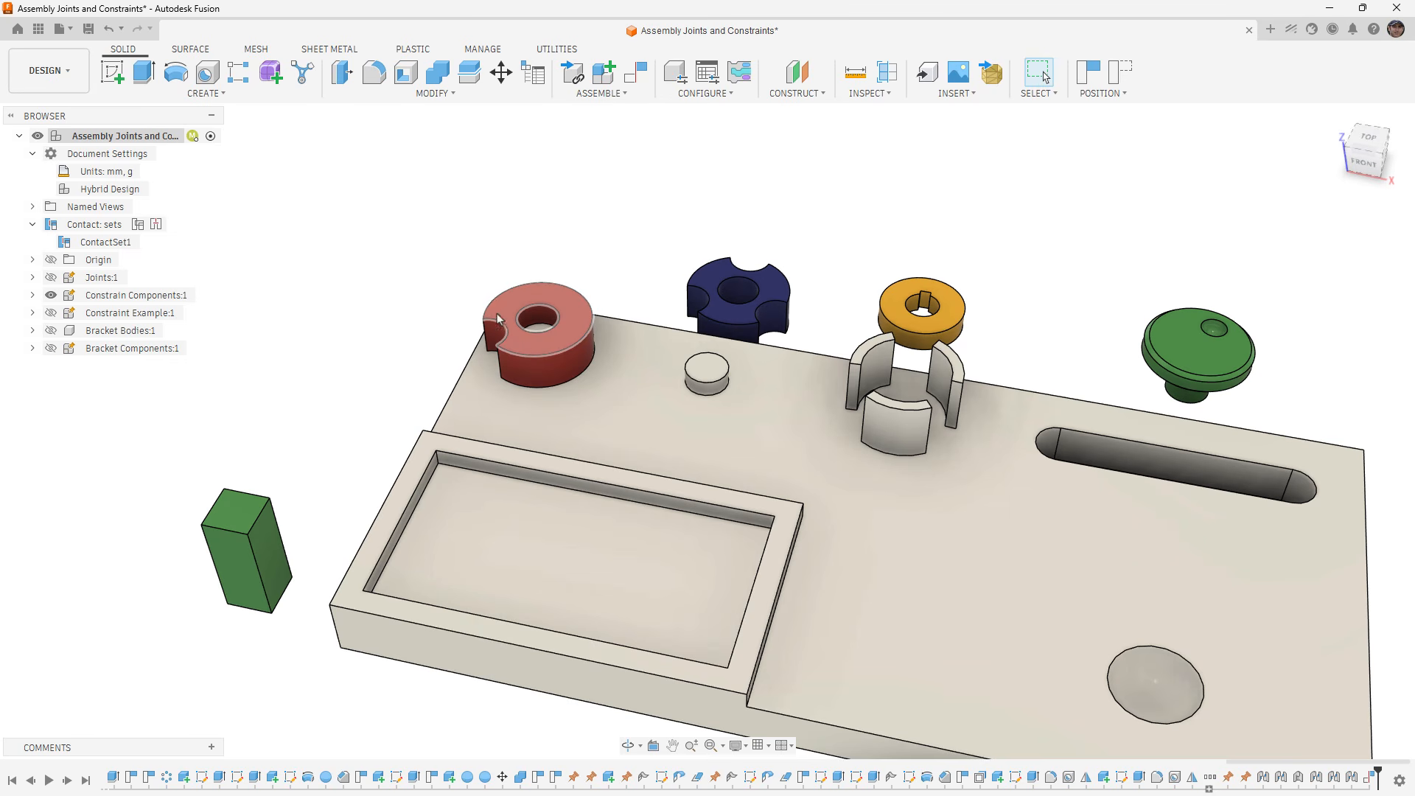
click(1121, 72)
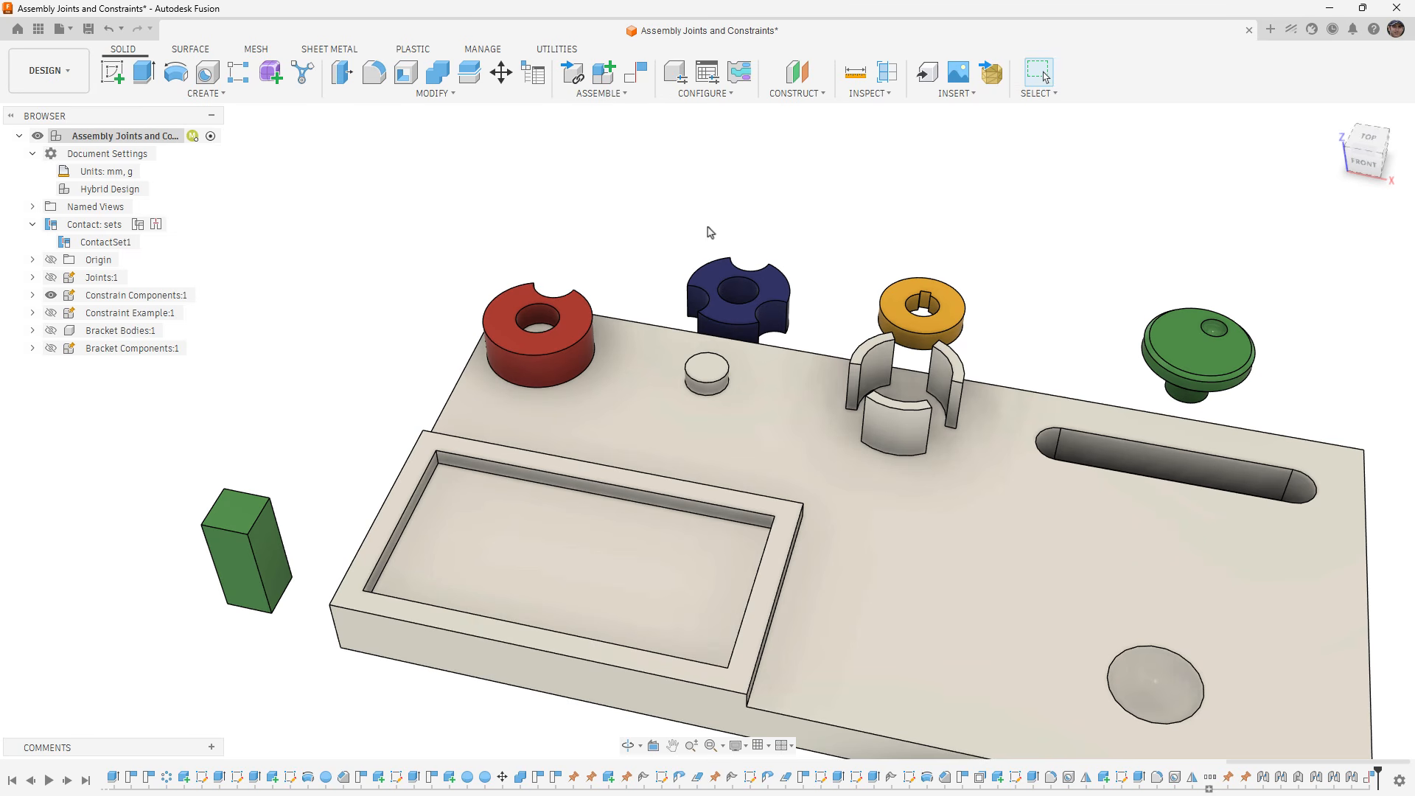
- Start a new component constraint and align the orange spacer's outer face to the inner curved face of the slotted holder
shift+middle_drag(696, 207, 694, 219)
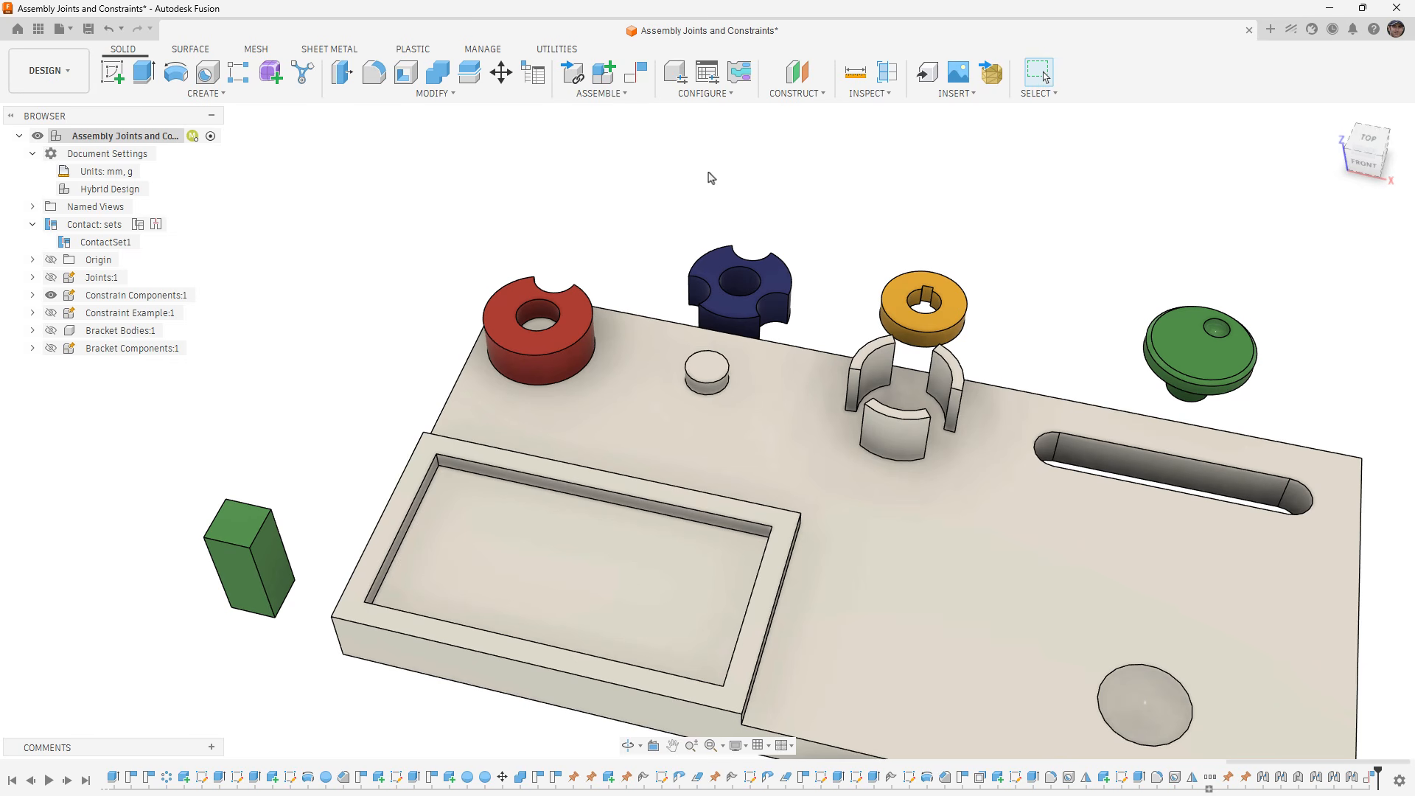
click(636, 74)
scroll(935, 347, up, 2)
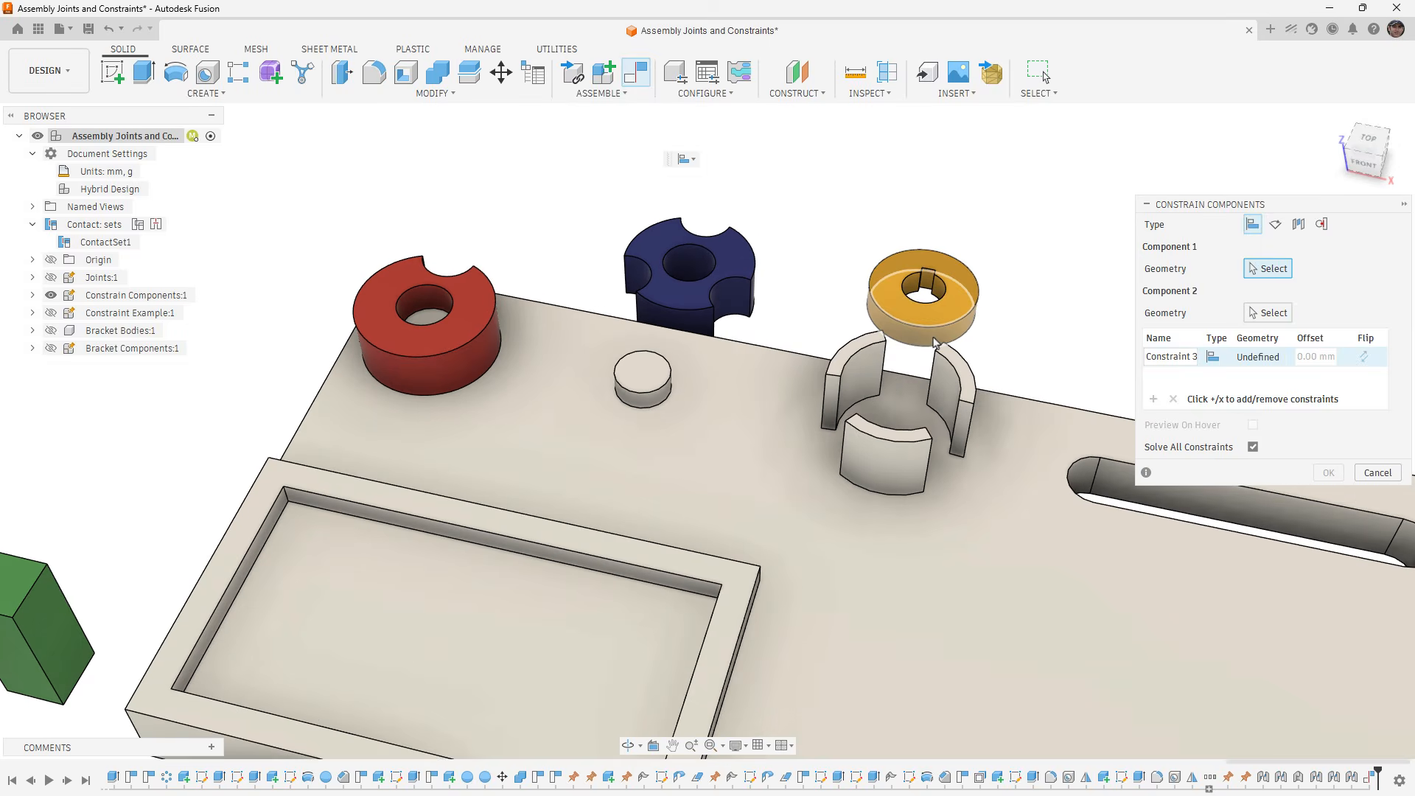
click(935, 345)
click(861, 383)
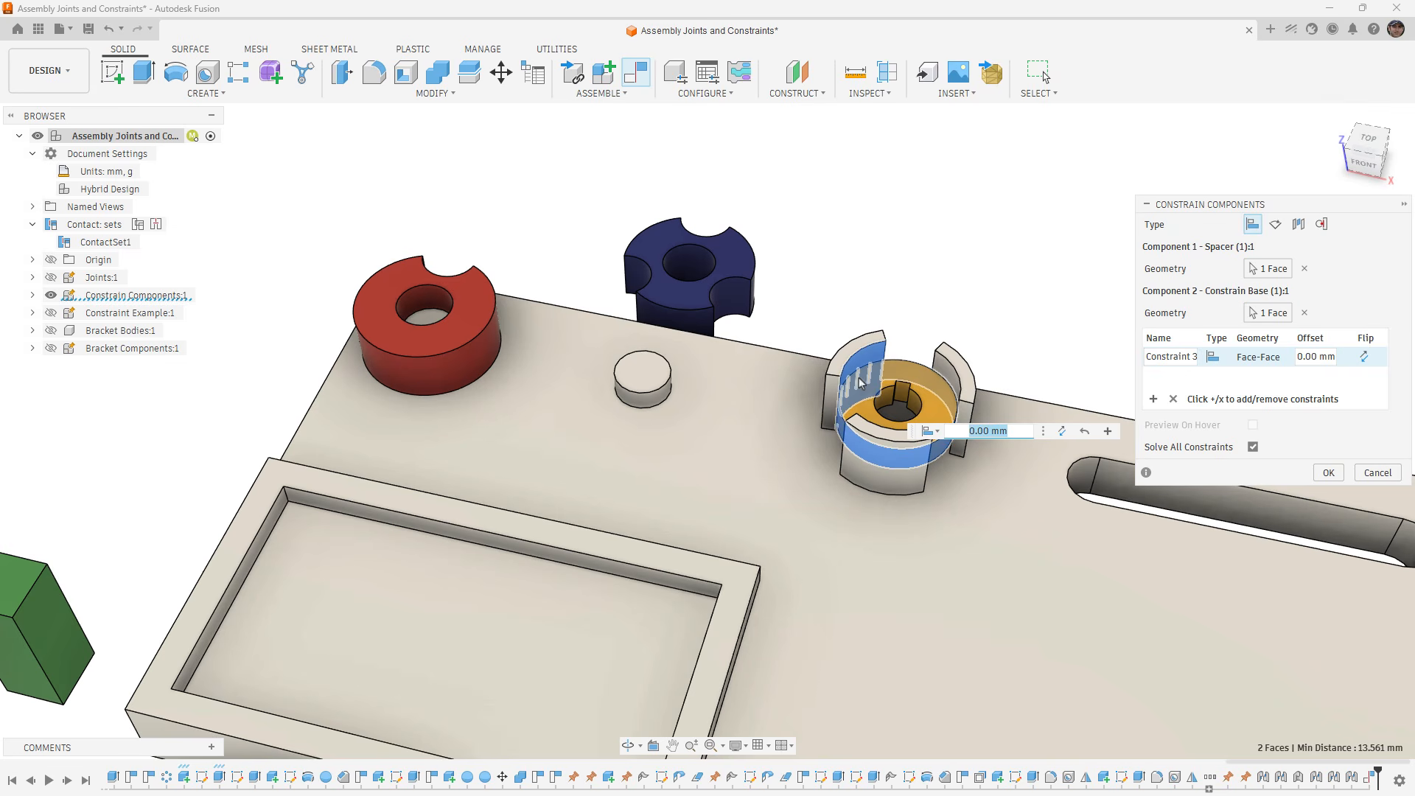
- Add a constraint aligning the spacer's underside with the base's top face
click(1154, 399)
shift+middle_drag(986, 487, 882, 378)
click(962, 505)
click(883, 378)
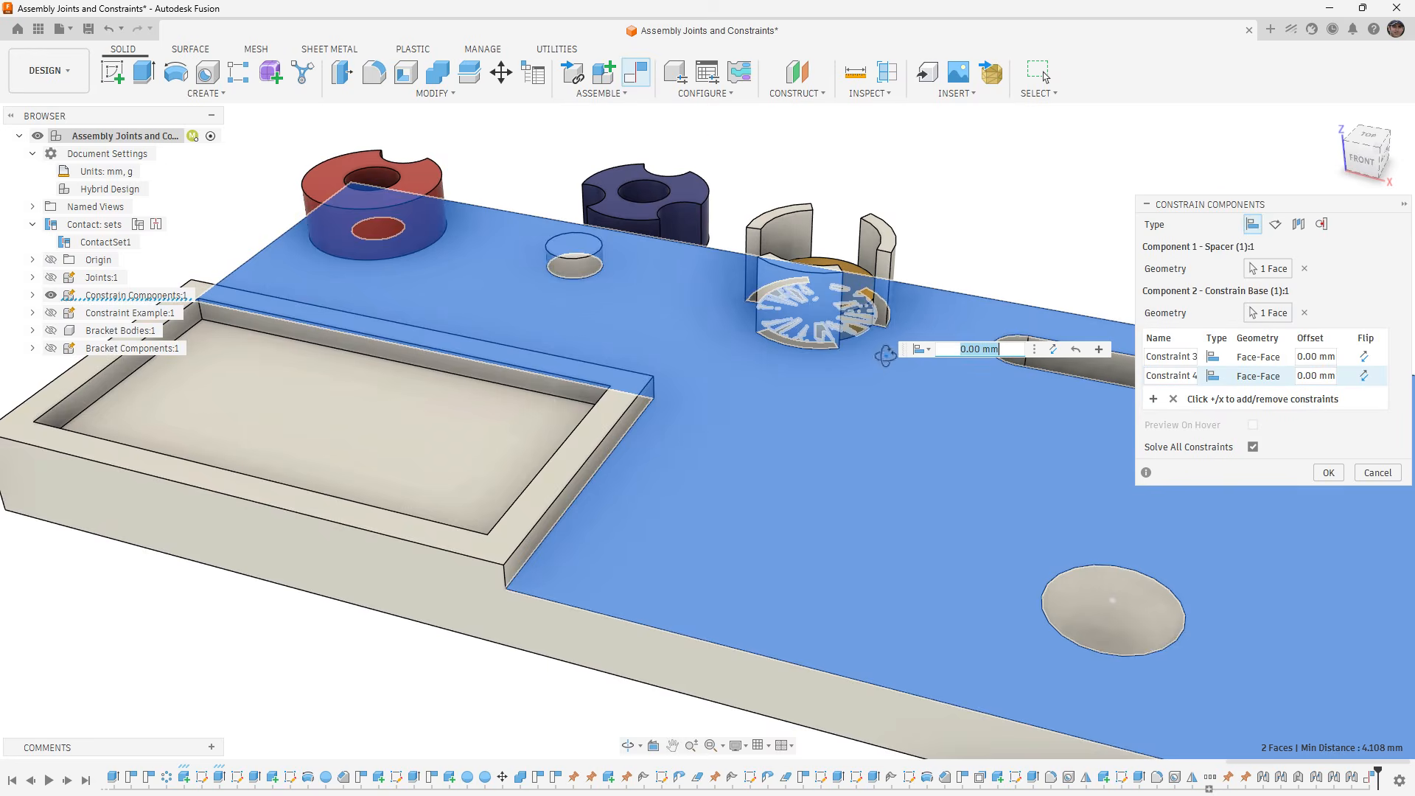
- Add an angle constraint of 0 deg between the orange spacer's keyway face and the holder's end face, and accept the spacer's constraints
click(1154, 399)
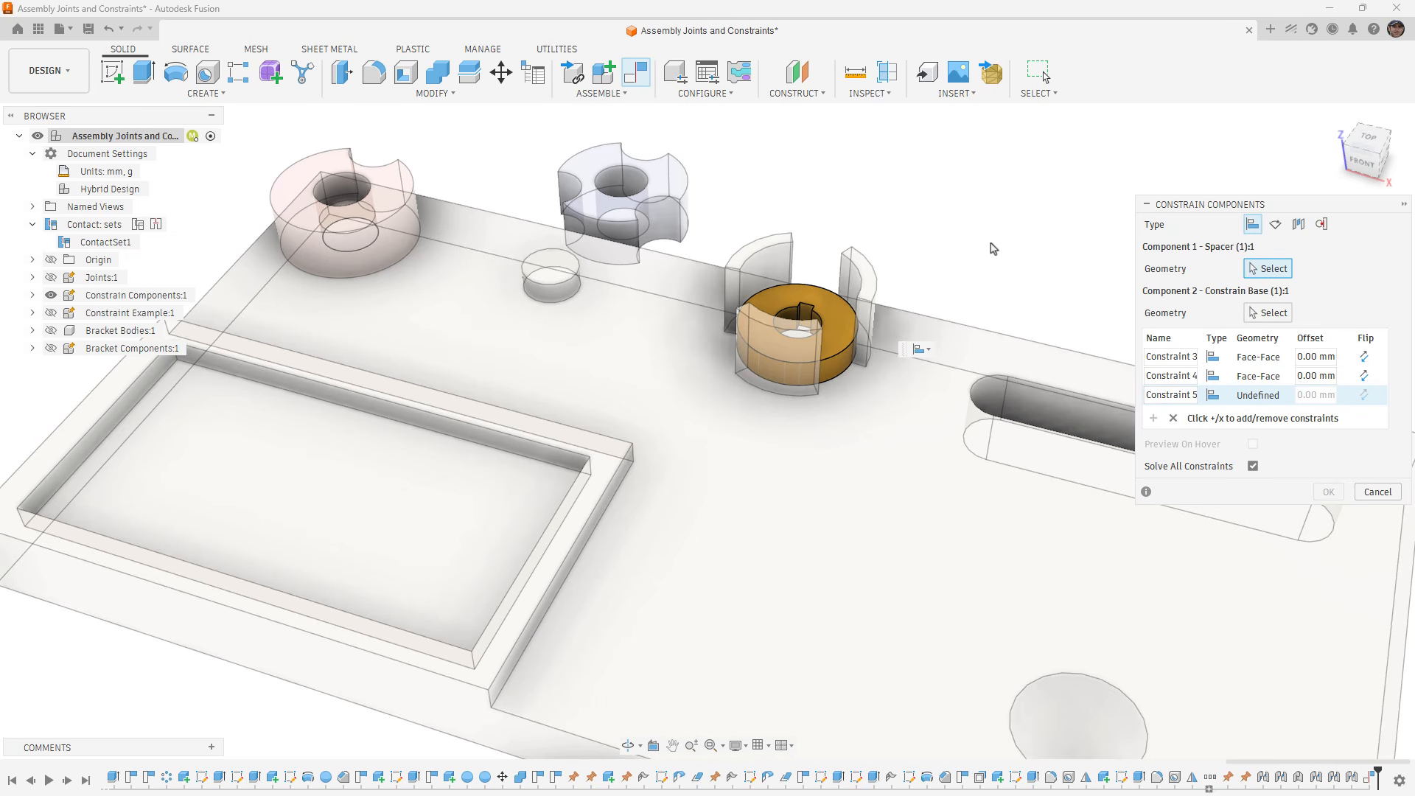
shift+middle_drag(877, 225, 890, 223)
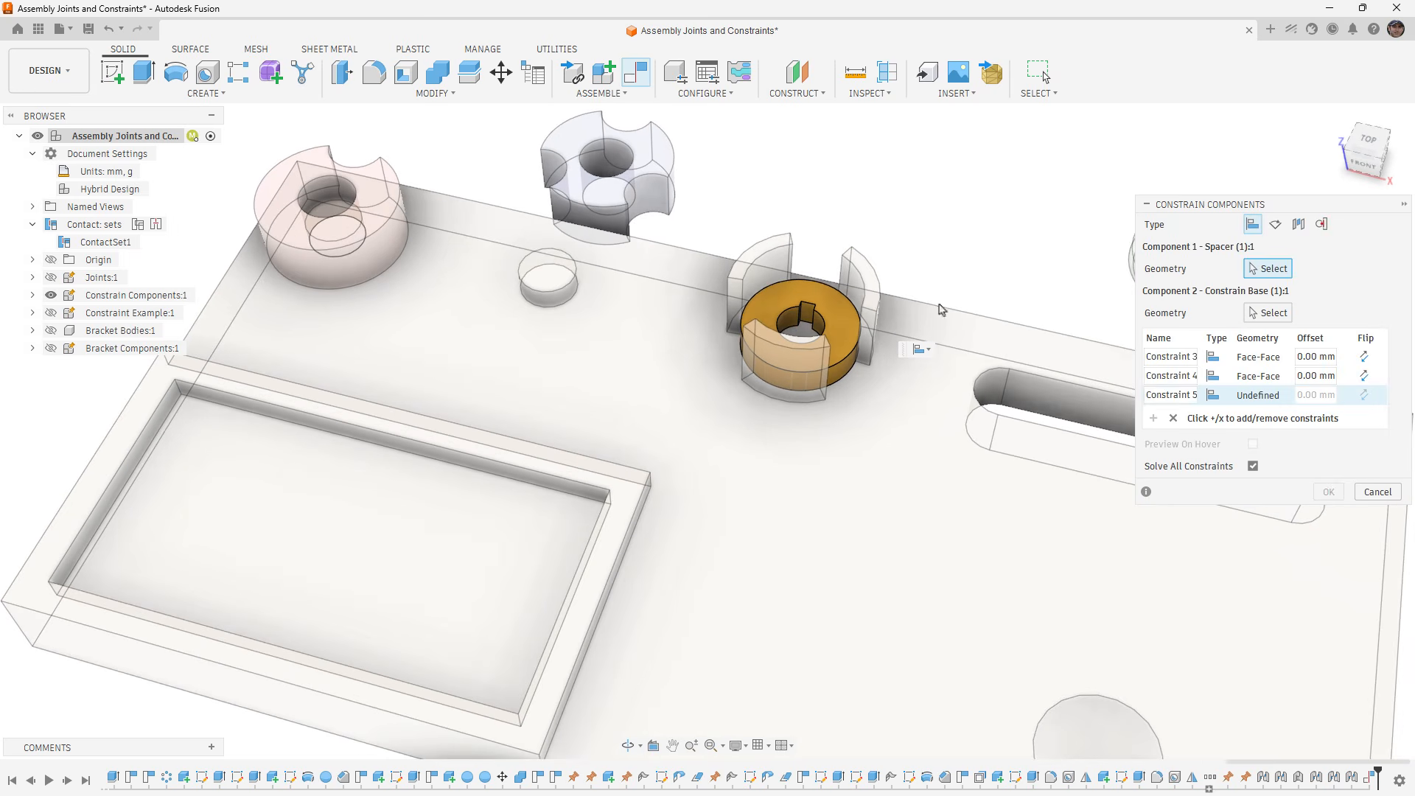
scroll(808, 317, up, 3)
scroll(808, 317, up, 2)
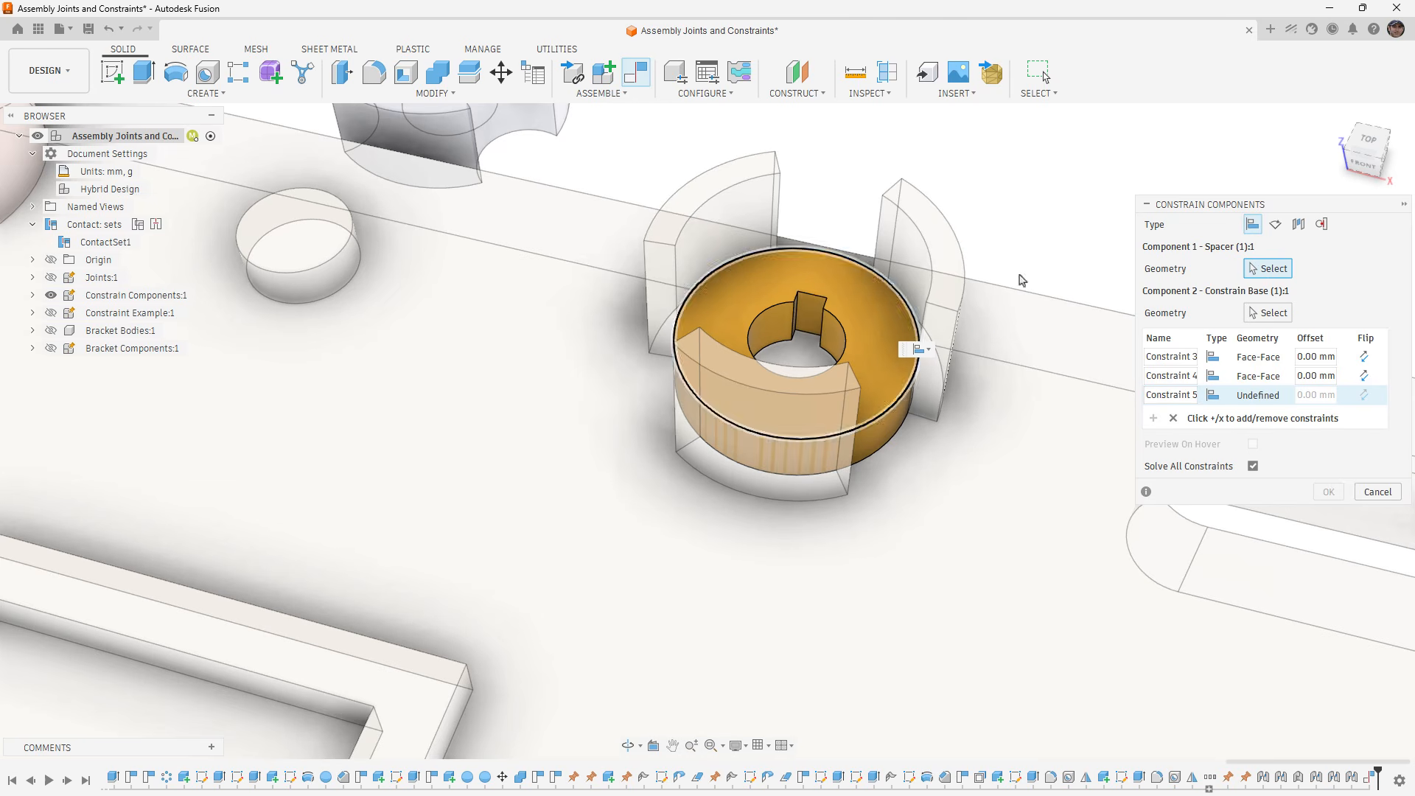
click(1275, 225)
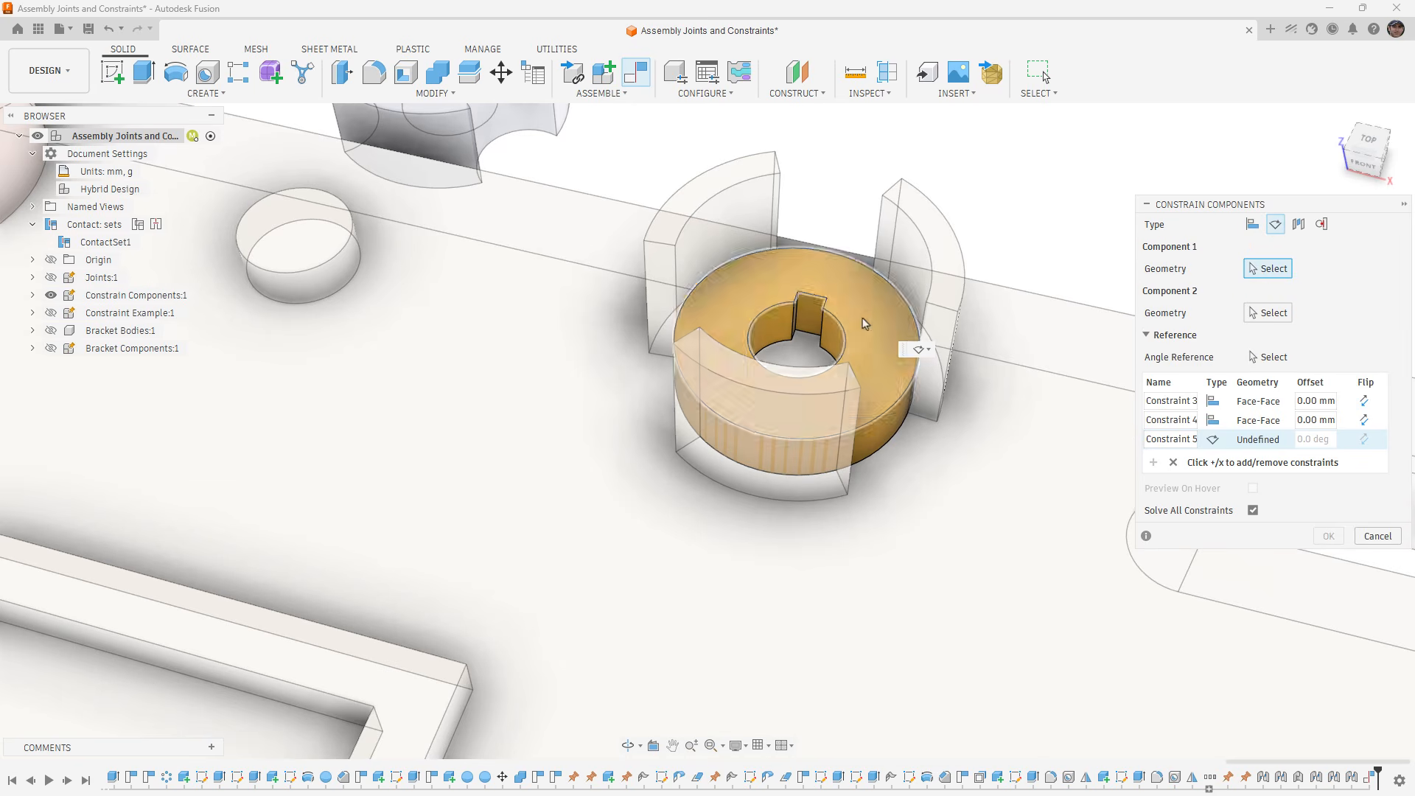
click(812, 316)
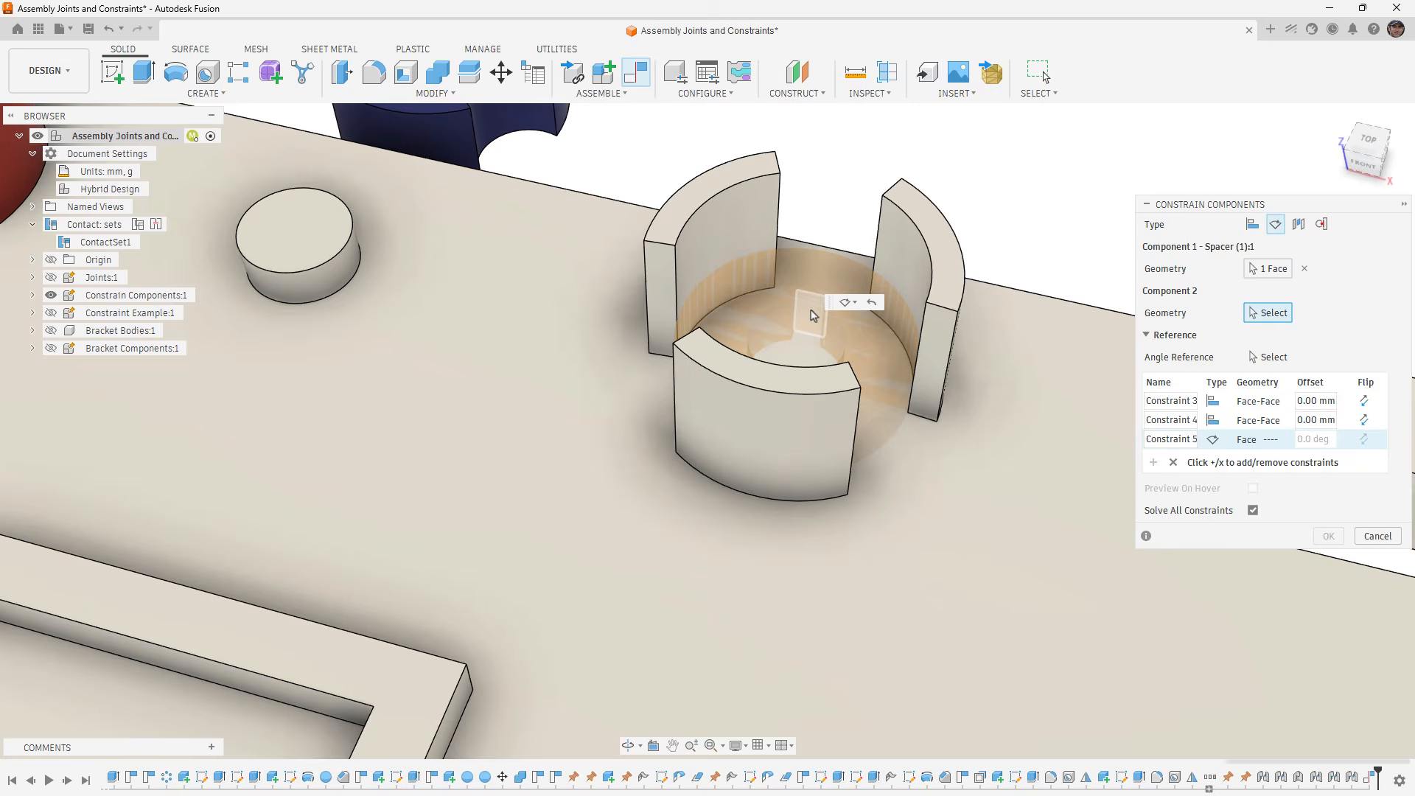
click(671, 277)
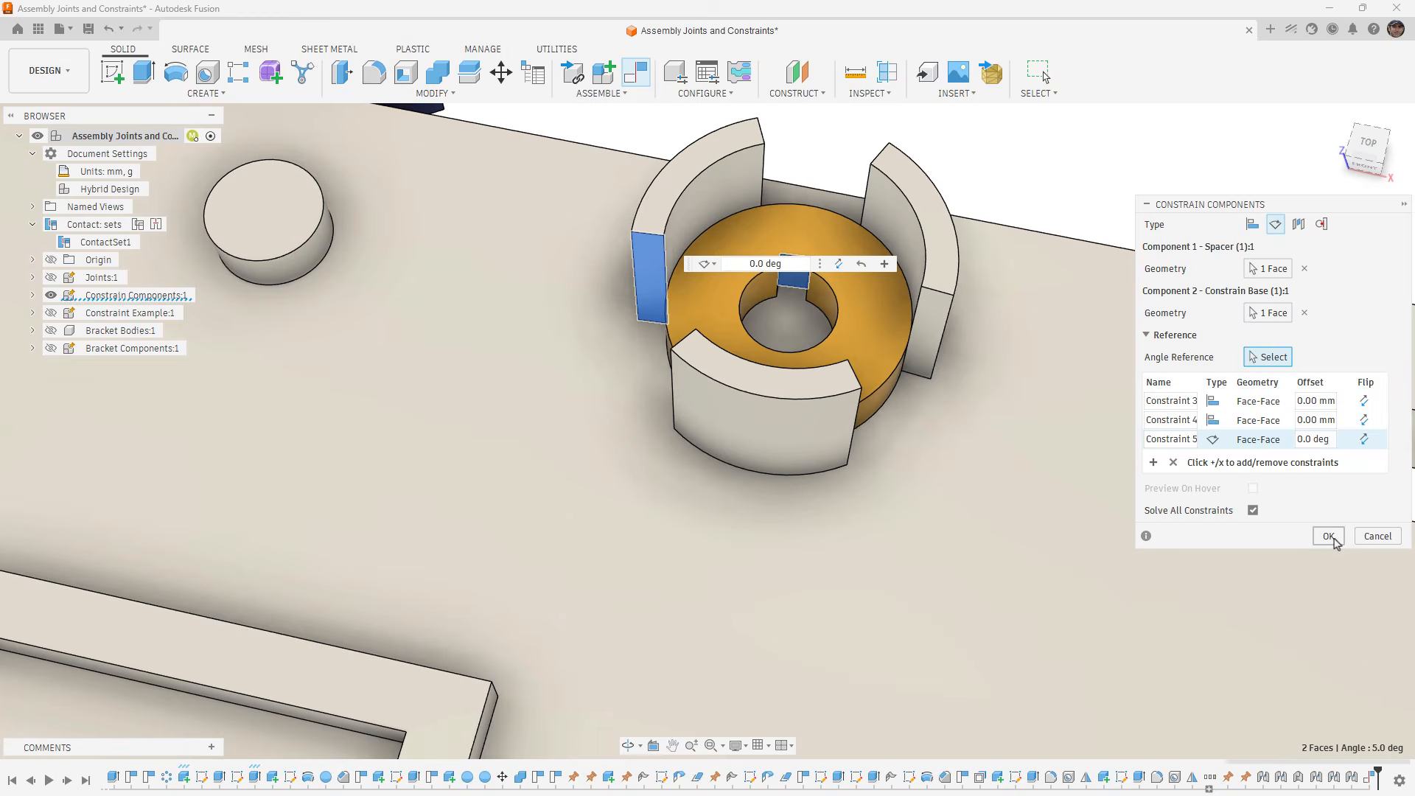
click(1328, 536)
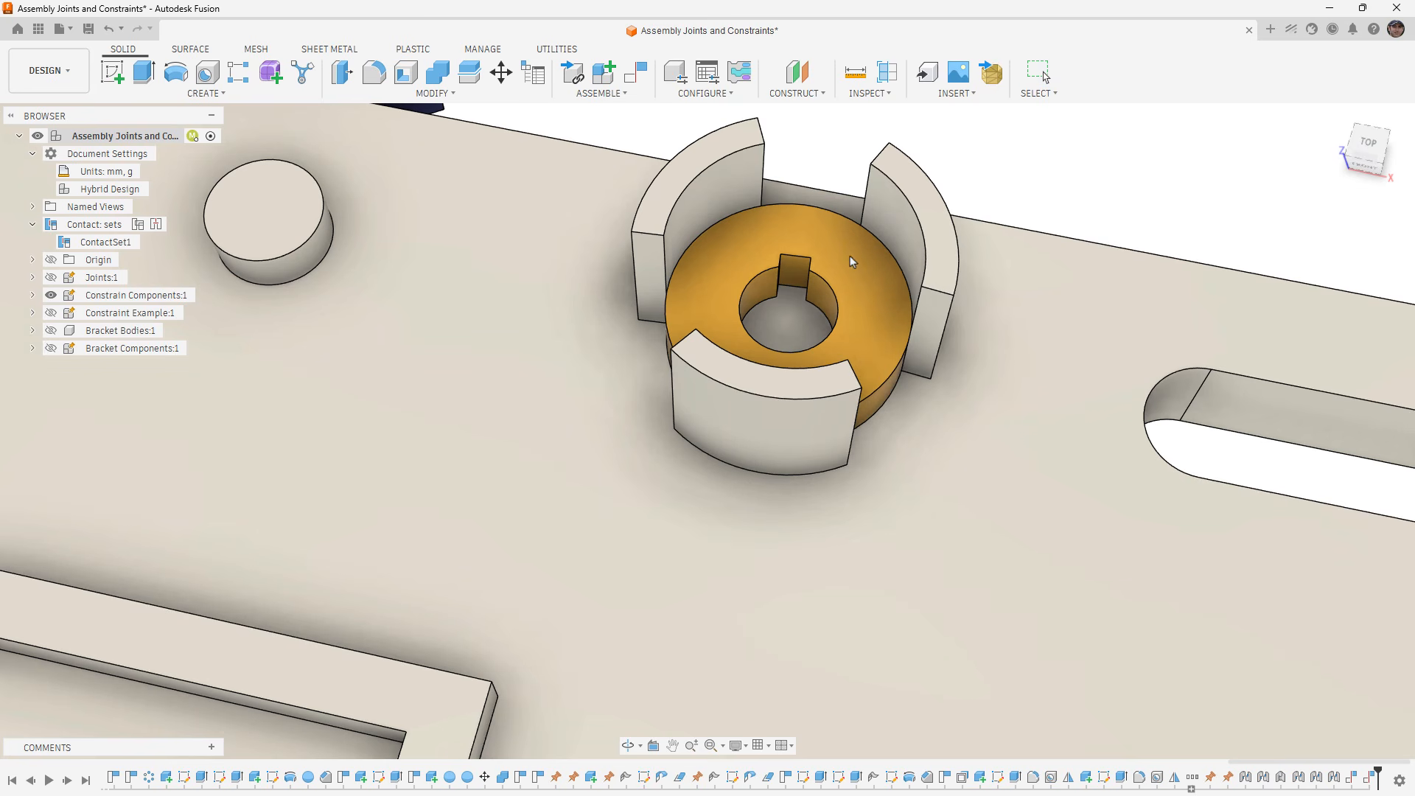
- Examine the base, keyway and holder faces that constrain the orange spacer
scroll(837, 321, down, 3)
shift+middle_drag(830, 405, 774, 369)
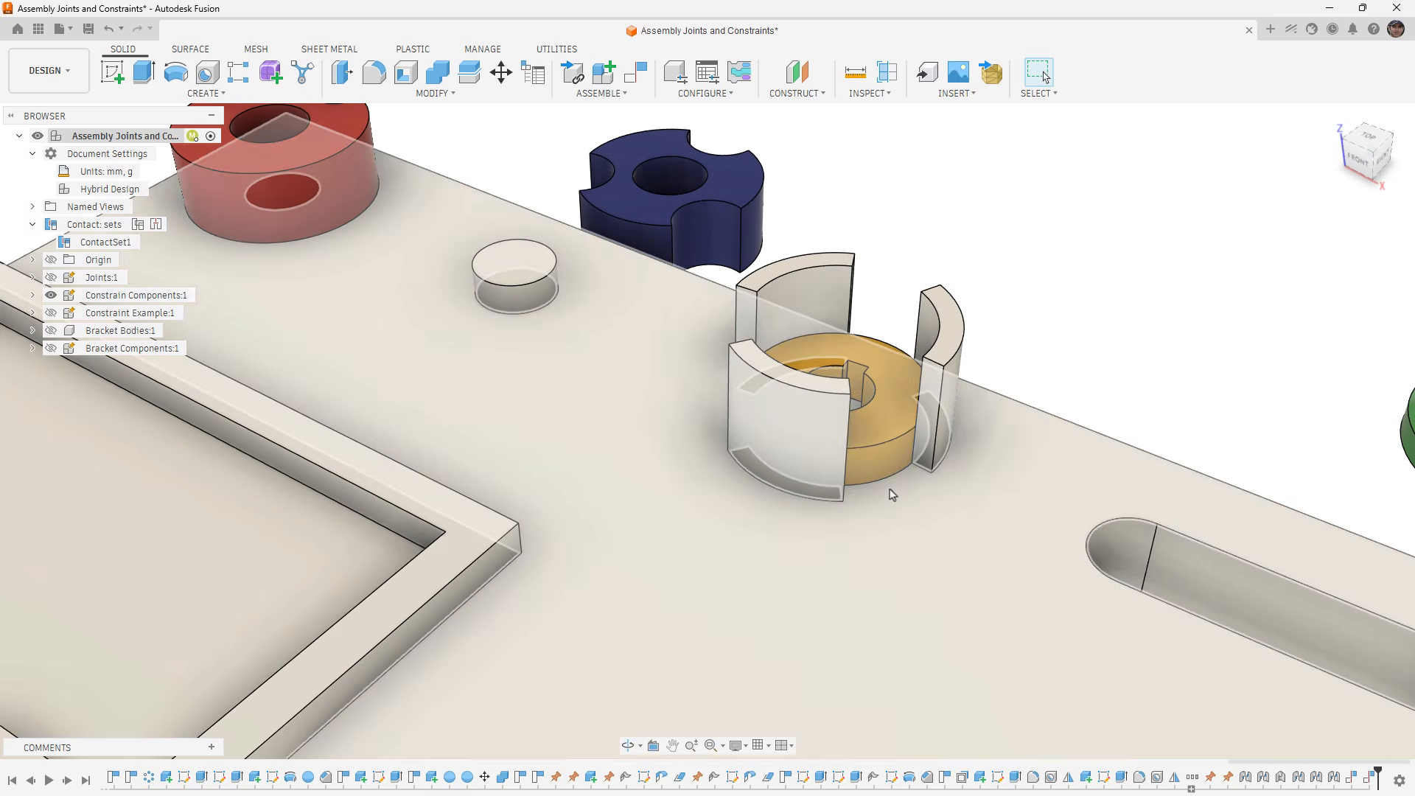
click(890, 487)
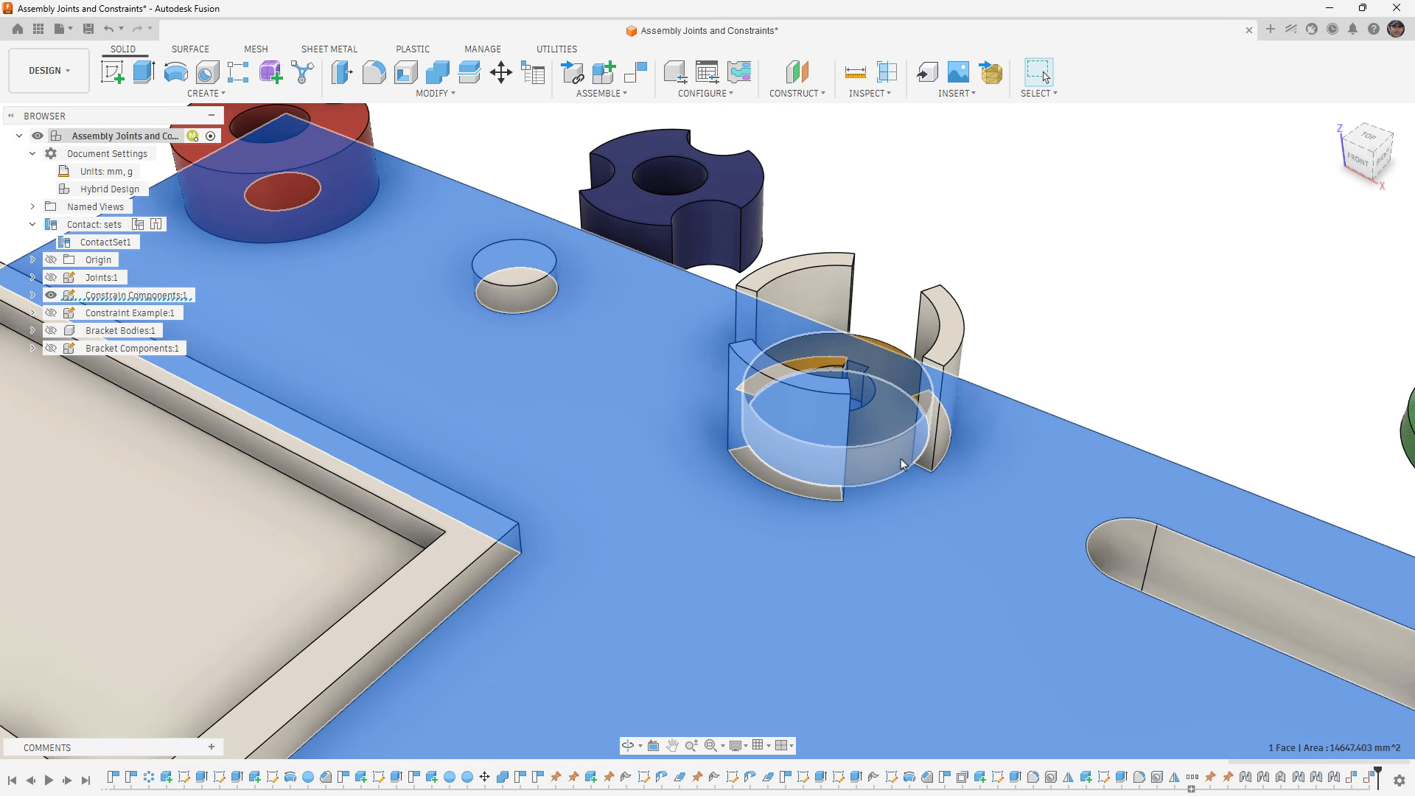
click(856, 383)
ctrl+click(747, 318)
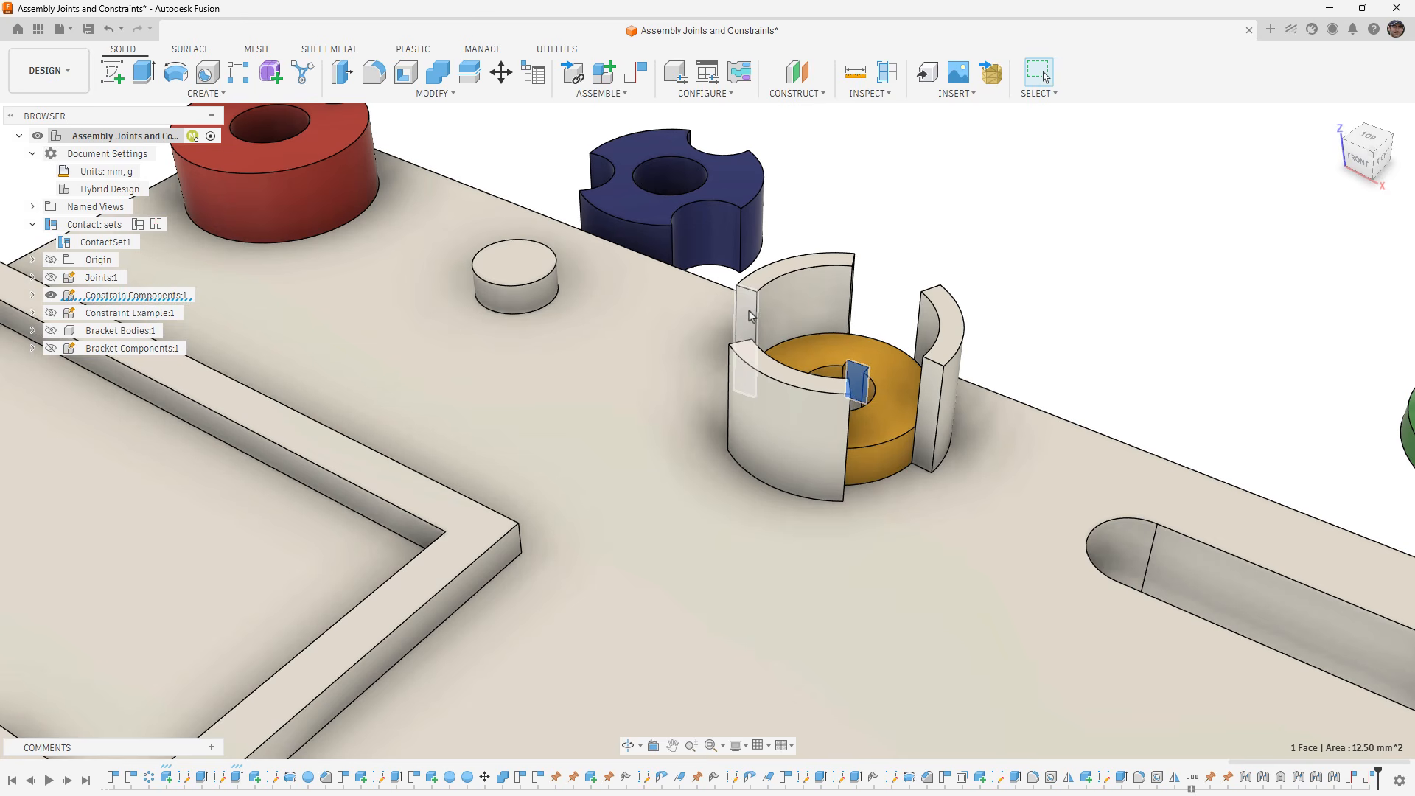
click(944, 235)
- Constrain the green block's underside to the rectangular pocket's floor with a 0 mm offset, and accept the constraint
scroll(945, 235, down, 10)
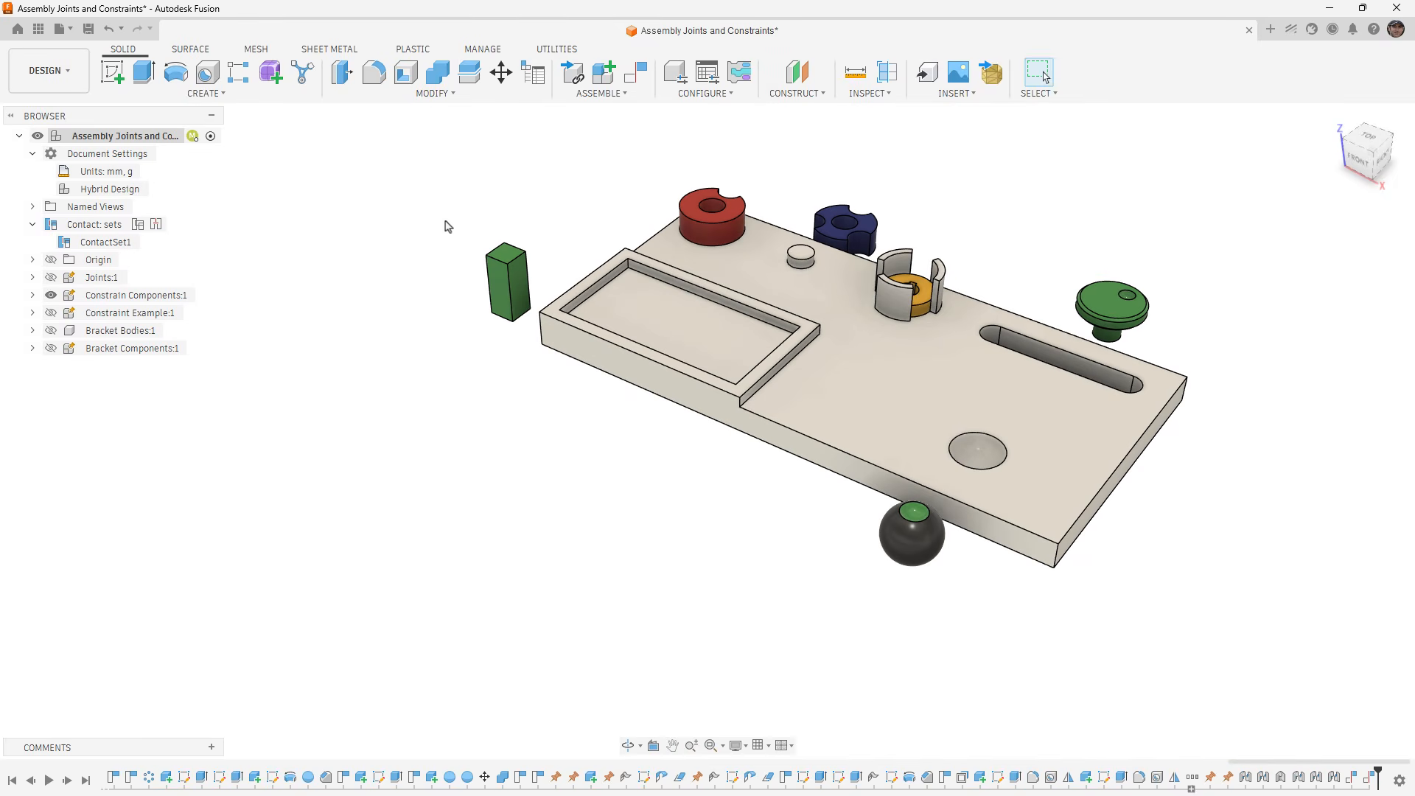
click(635, 71)
scroll(562, 289, up, 4)
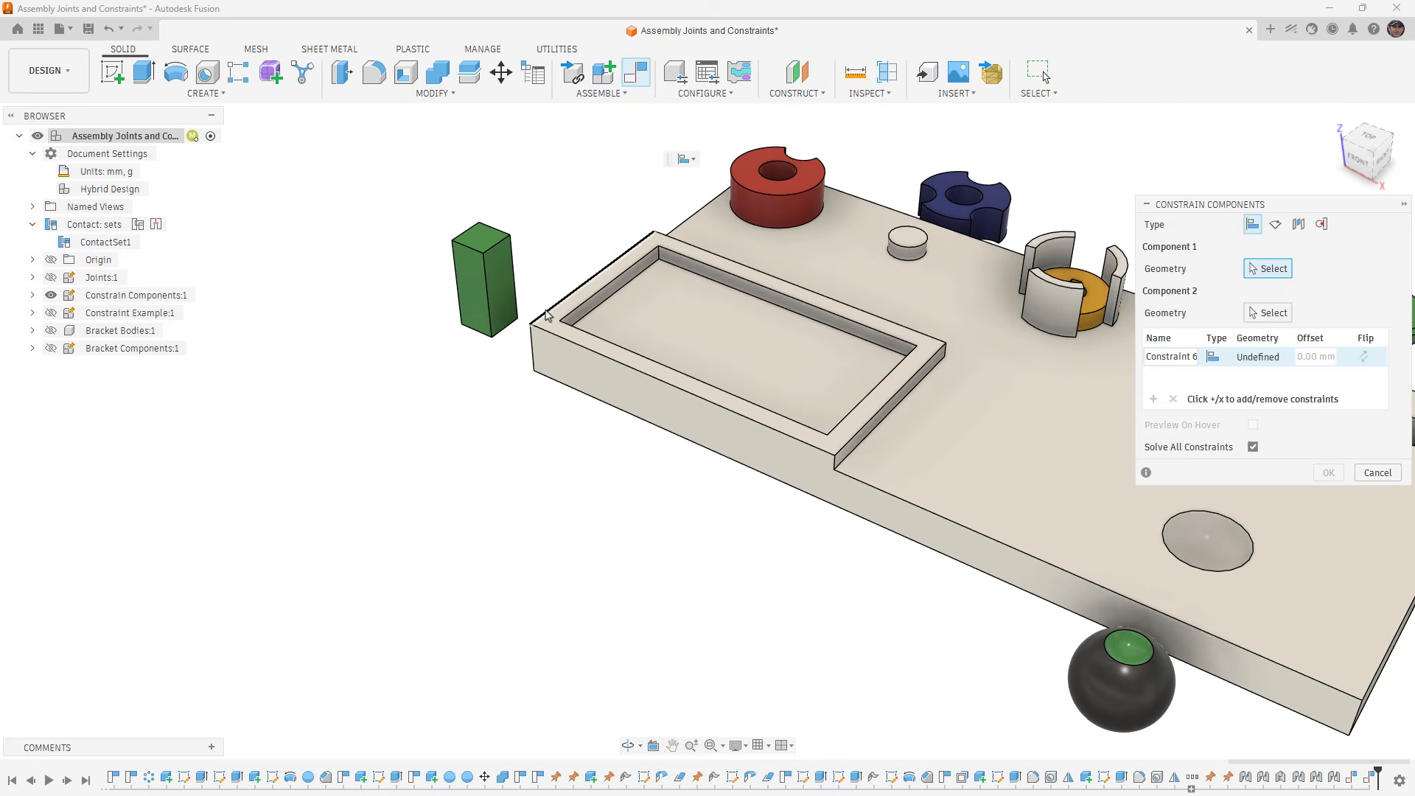
shift+middle_drag(499, 398, 517, 286)
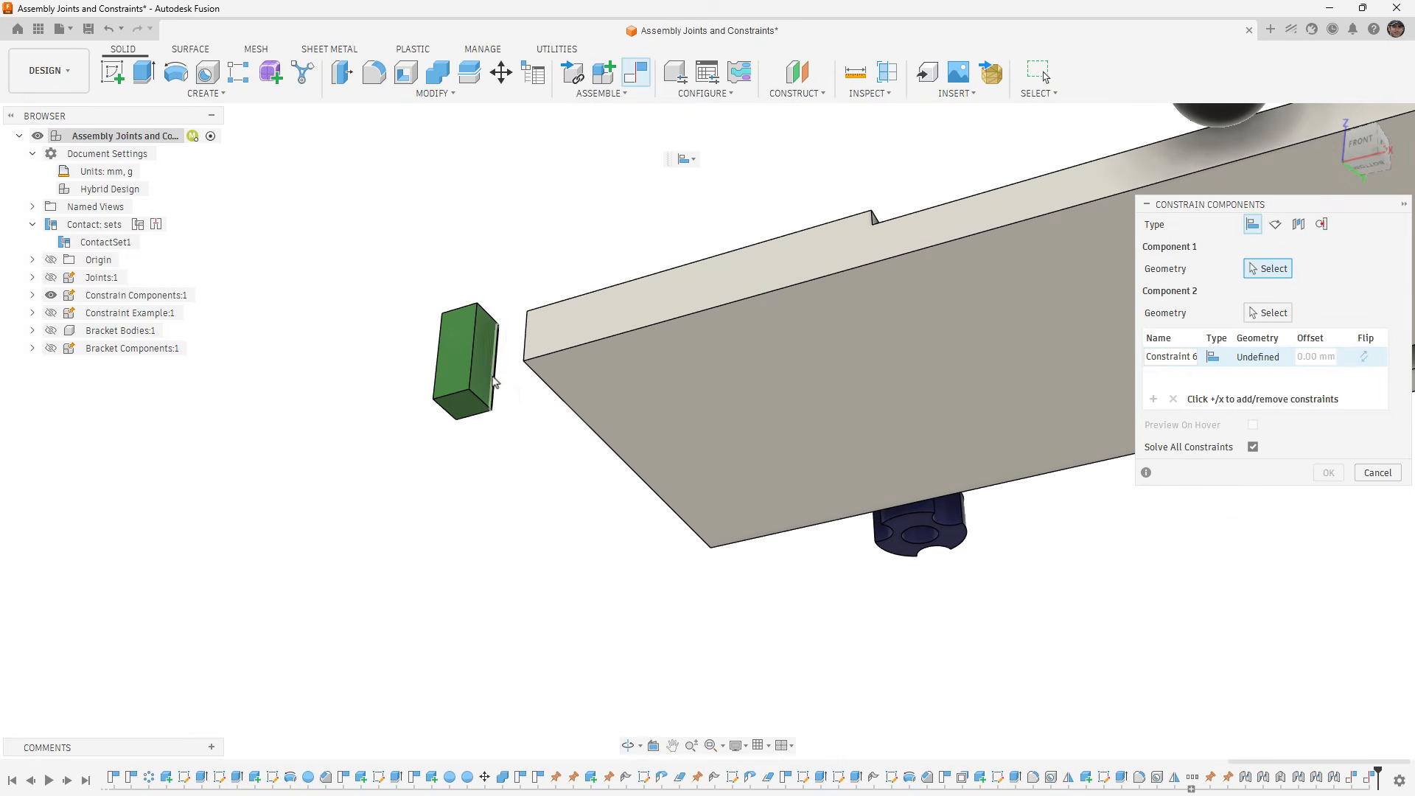
click(471, 406)
shift+middle_drag(532, 363, 670, 351)
click(672, 350)
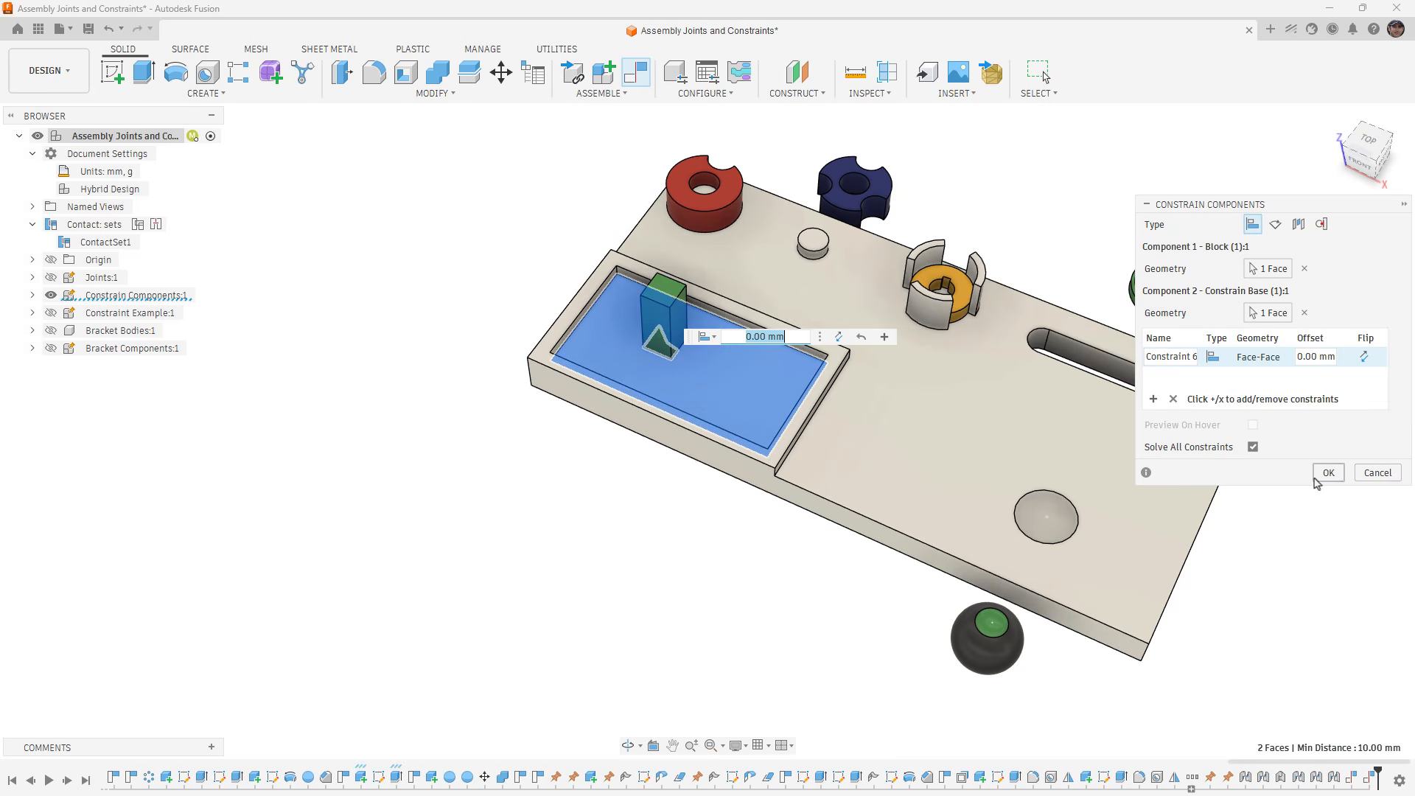
click(1328, 472)
- Slide and rotate the green block in the pocket to test its remaining freedom, and examine the pocket floor it rests on
shift+middle_drag(722, 420, 701, 444)
mouse_move(669, 350)
mouse_down()
mouse_move(640, 323)
mouse_move(799, 381)
mouse_move(646, 396)
mouse_move(814, 422)
mouse_move(556, 346)
mouse_move(587, 307)
mouse_move(822, 355)
mouse_move(667, 395)
mouse_move(684, 325)
mouse_move(653, 335)
mouse_move(669, 332)
mouse_up()
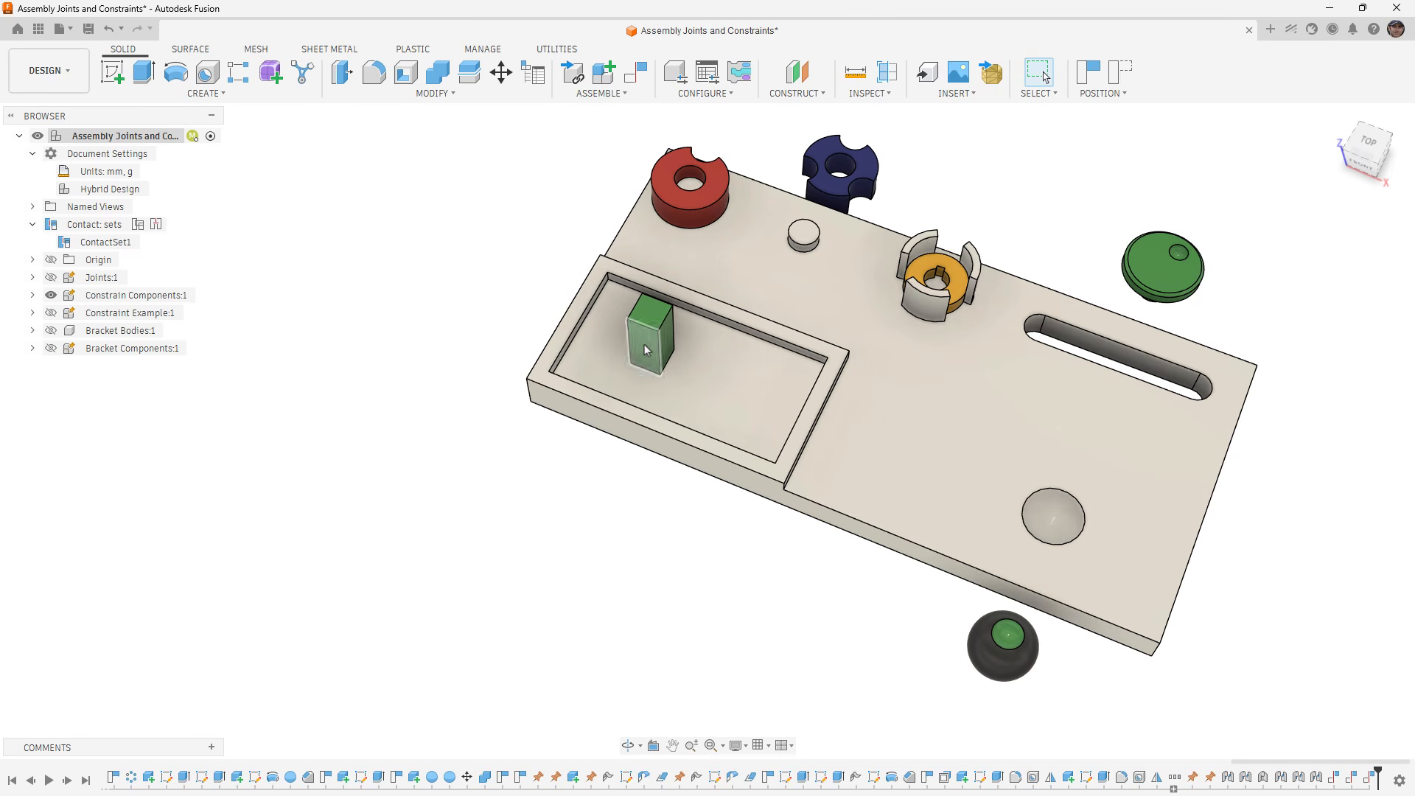
shift+middle_drag(590, 423, 573, 404)
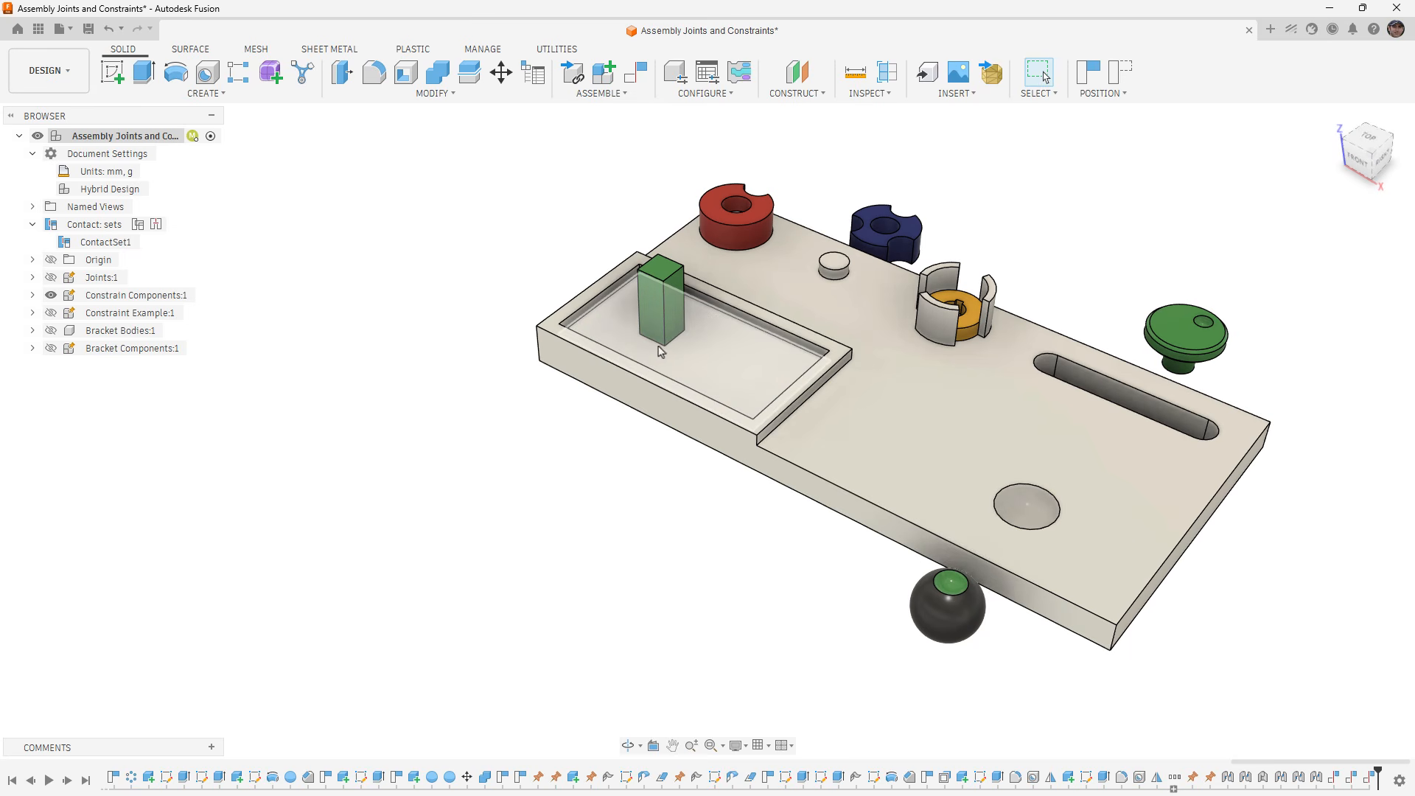
click(687, 351)
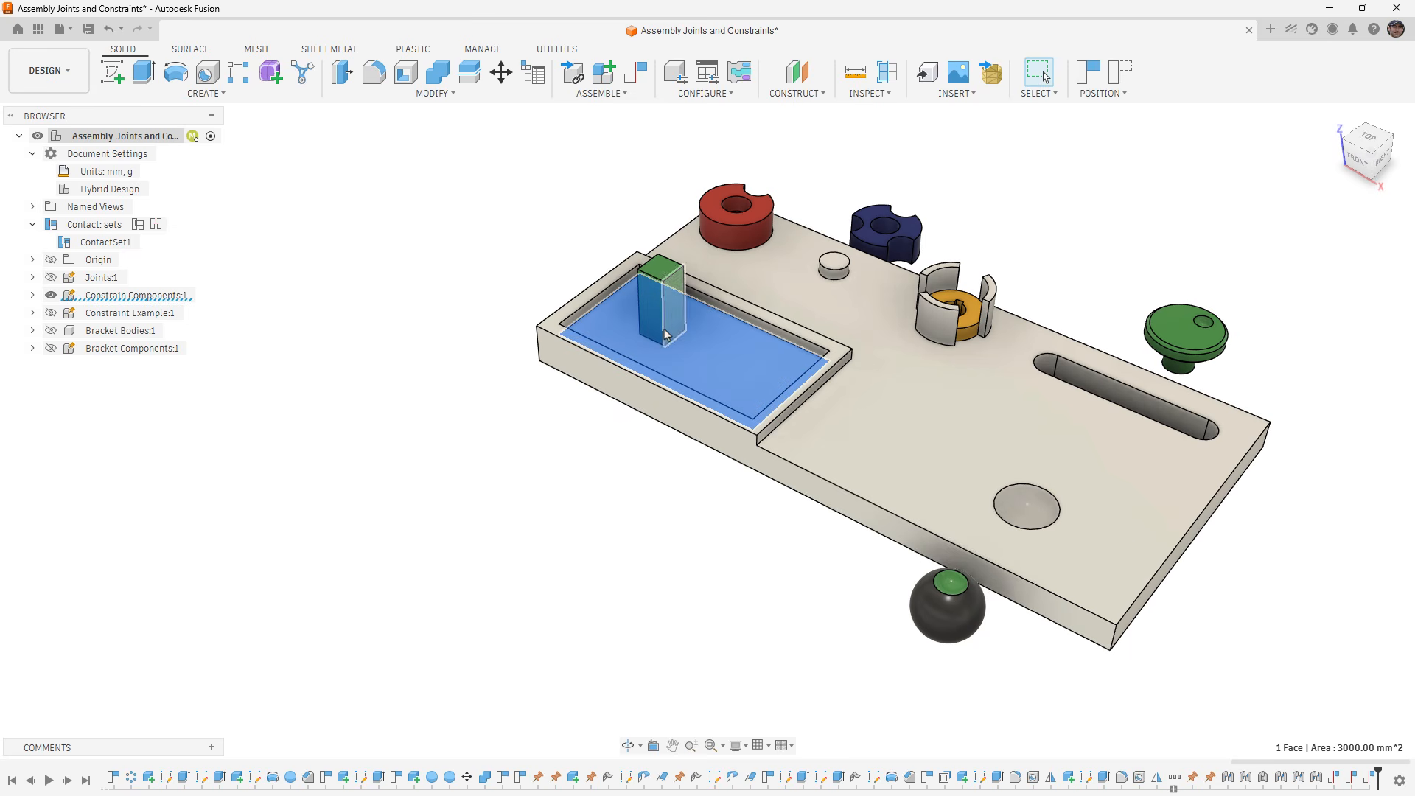
click(370, 440)
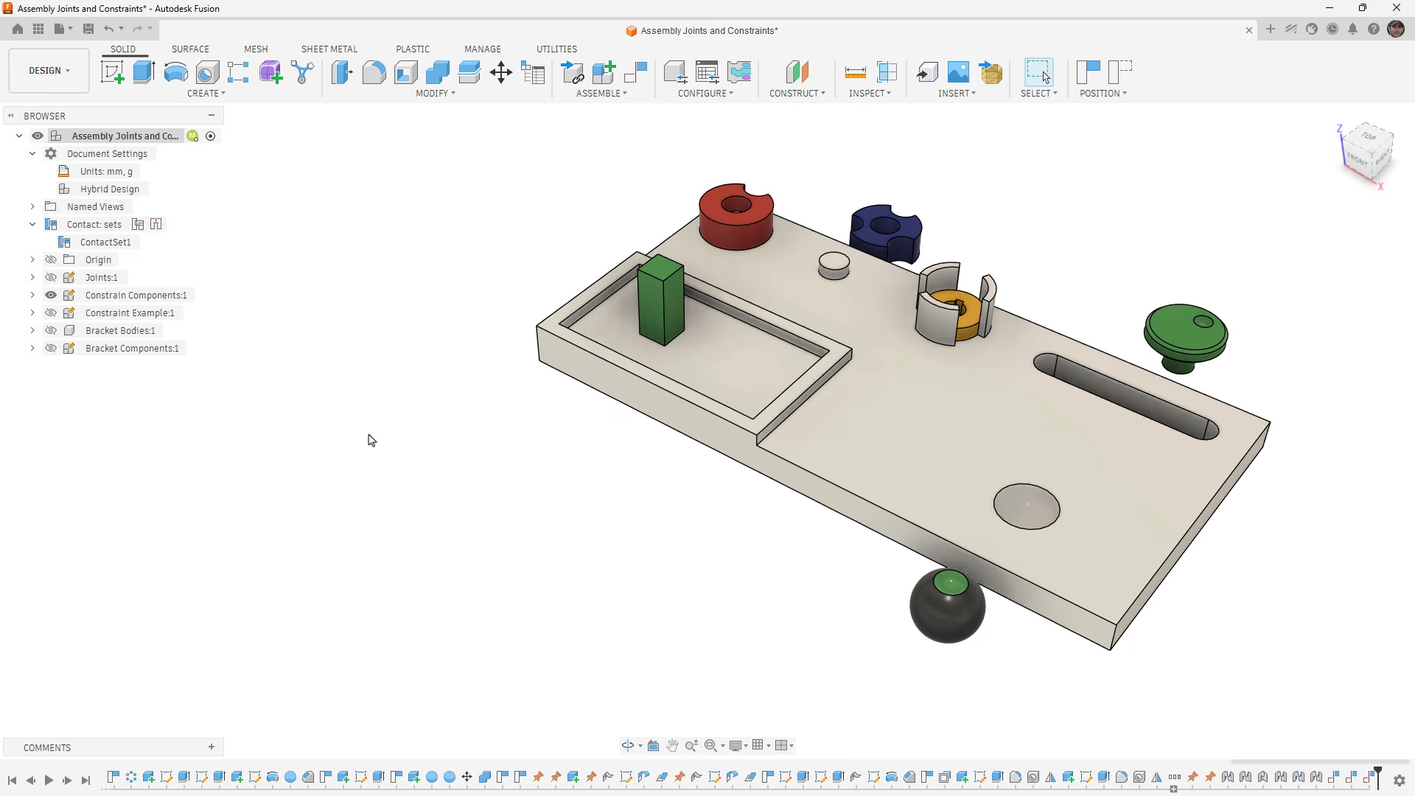
- Constrain the ball's spherical face to the base's round socket with a 0 mm face-to-face offset, and accept the constraint
click(635, 72)
click(947, 611)
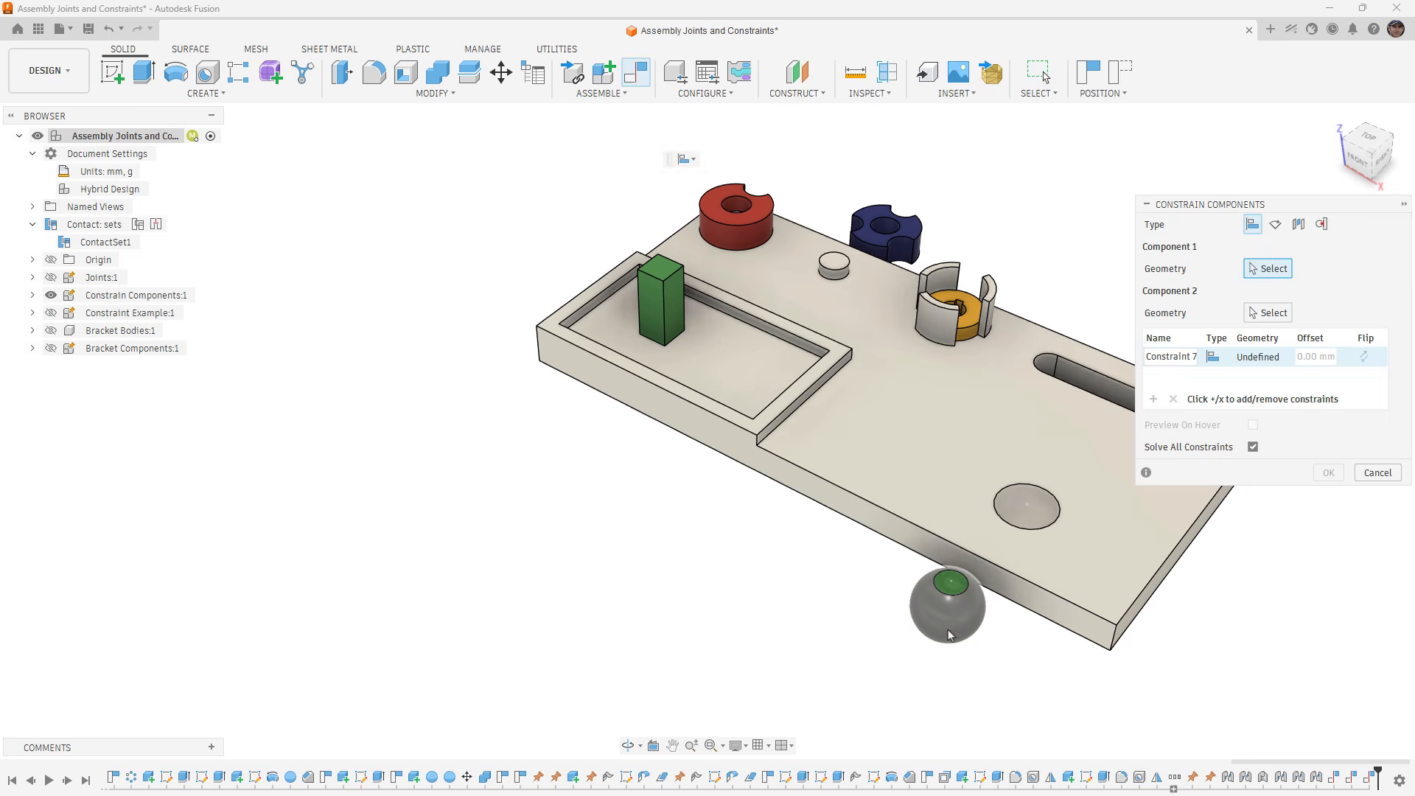
click(1027, 505)
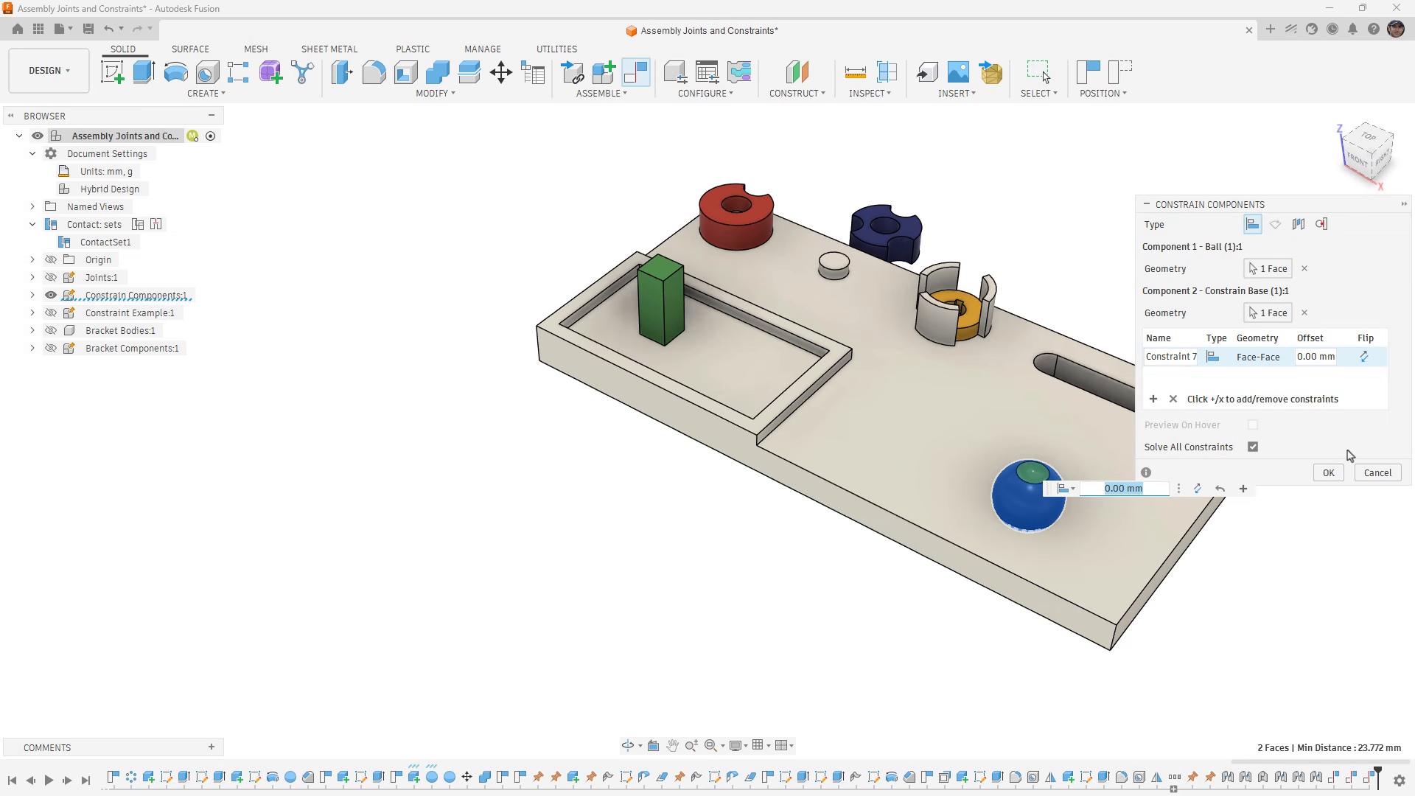
middle_drag(951, 413, 859, 410)
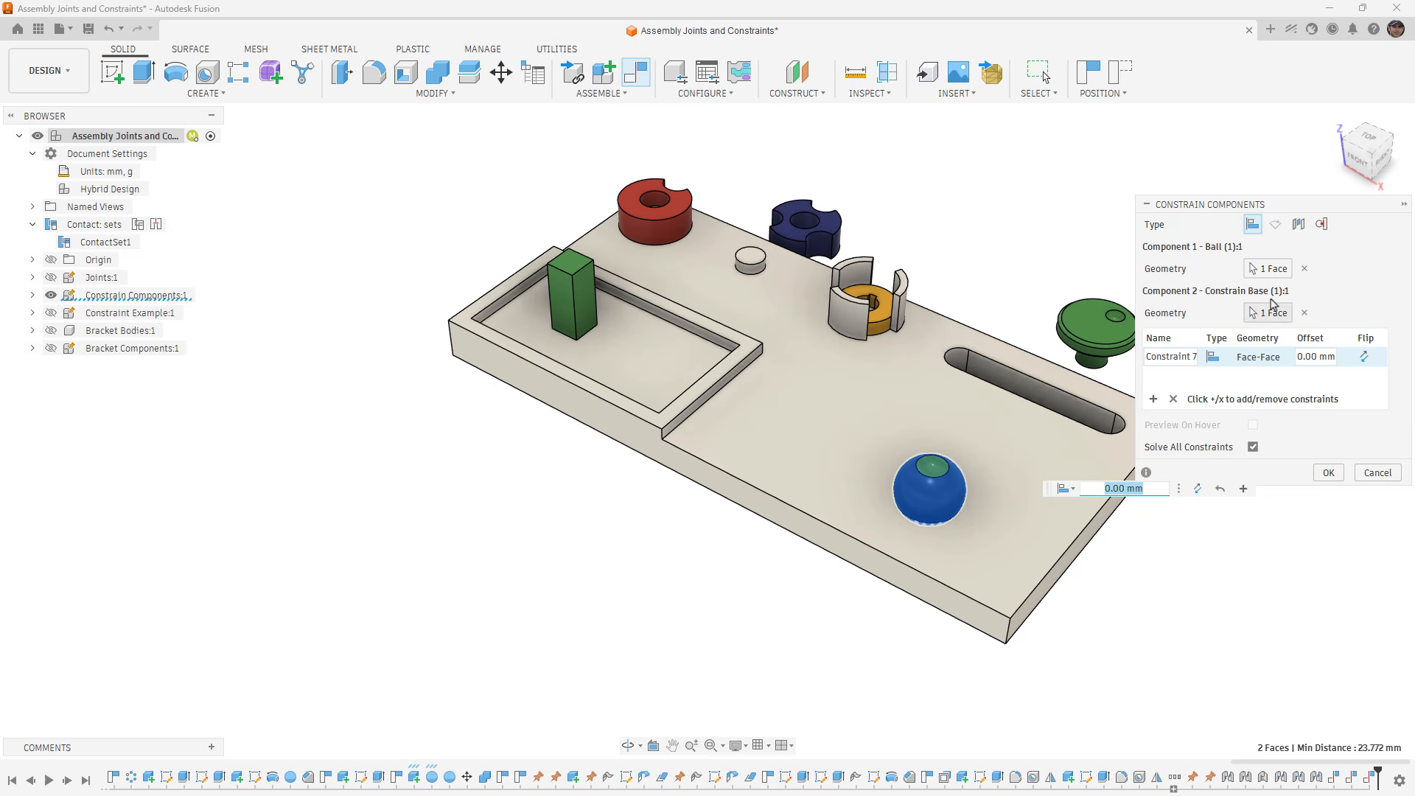
click(1328, 473)
- Rotate the ball in its socket to test its freedom, revert its position, and undo the ball's face-to-face constraint
drag(914, 491, 960, 482)
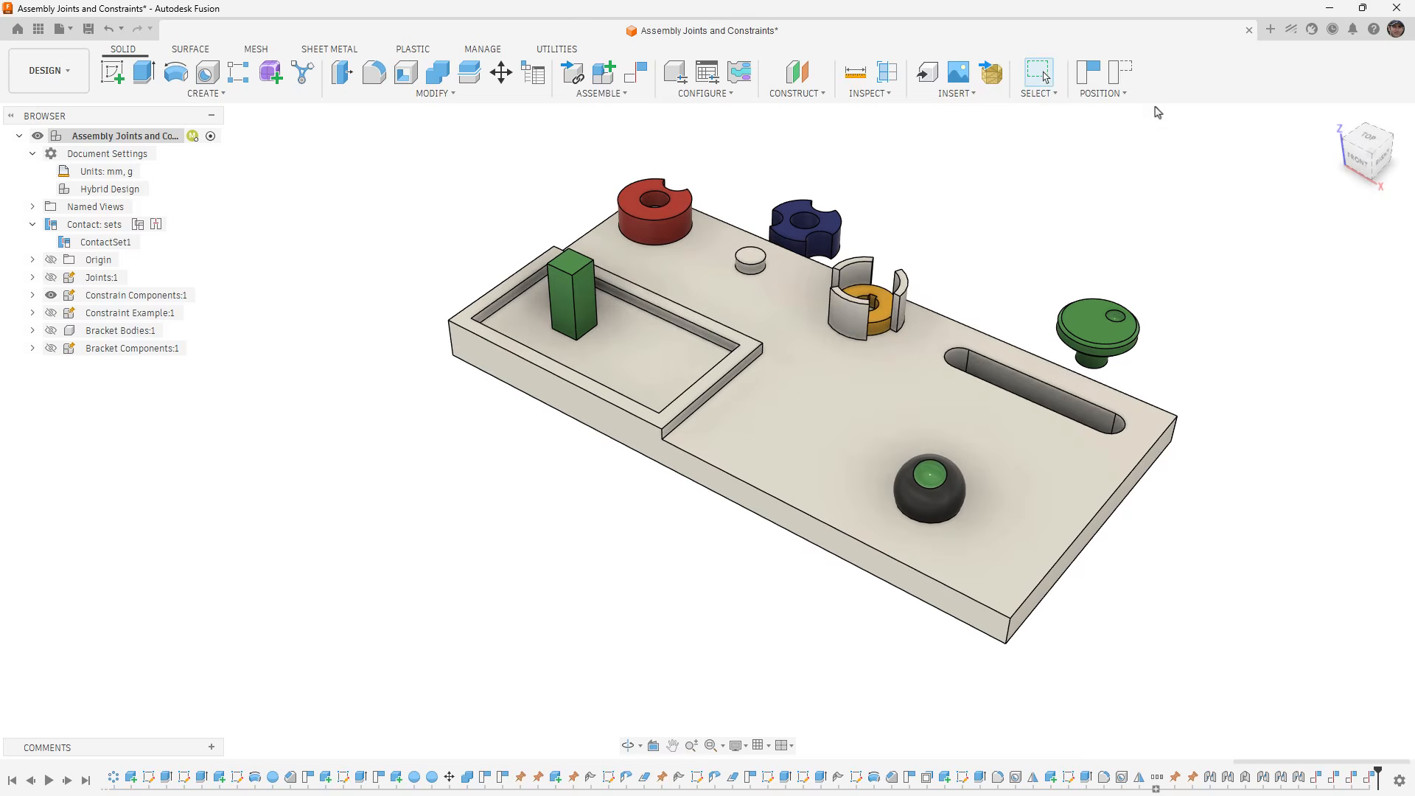
click(1121, 73)
key(ctrl+z)
key(ctrl+z)
key(ctrl+z)
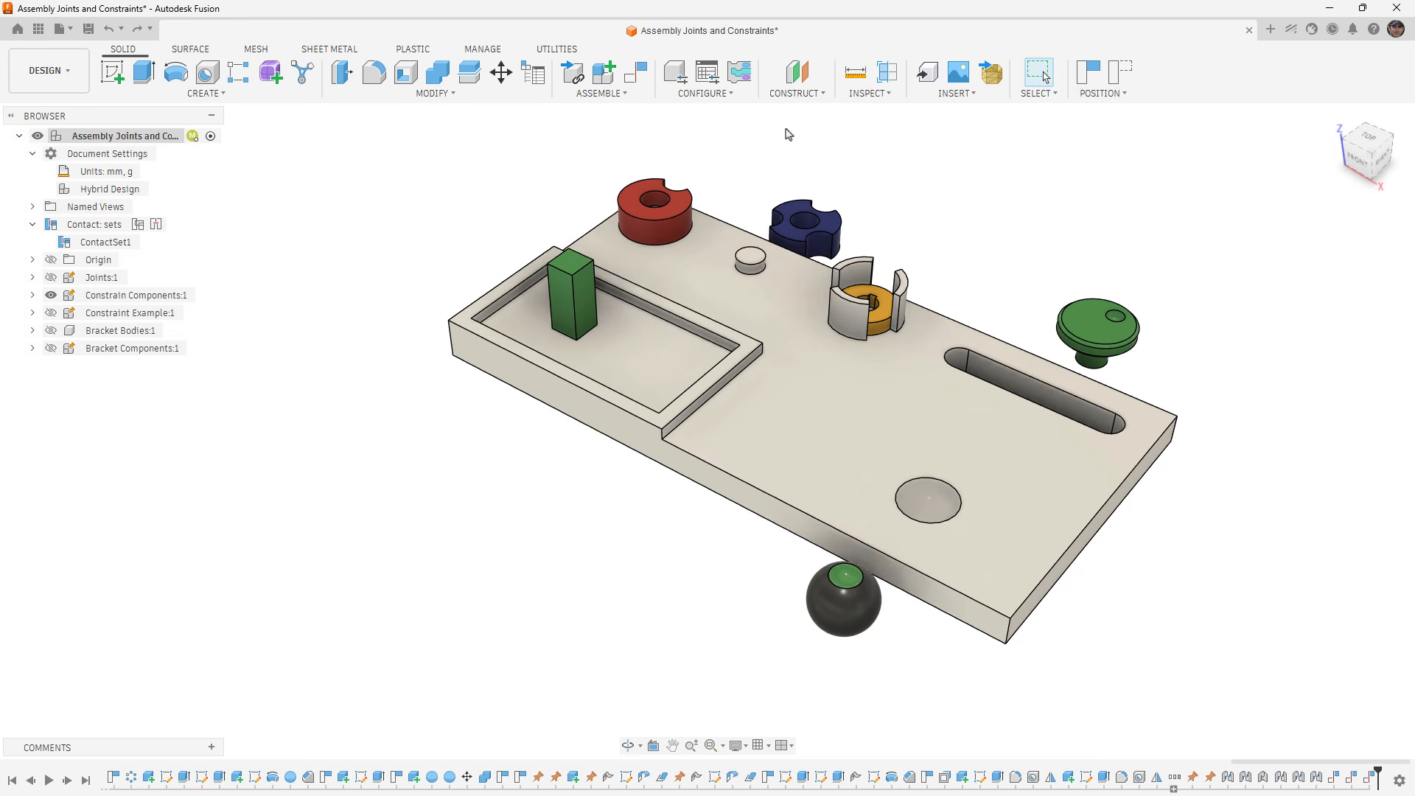
- Create a Tangent constraint between the ball's spherical face and the base's round socket, flip its direction, and accept it
click(636, 71)
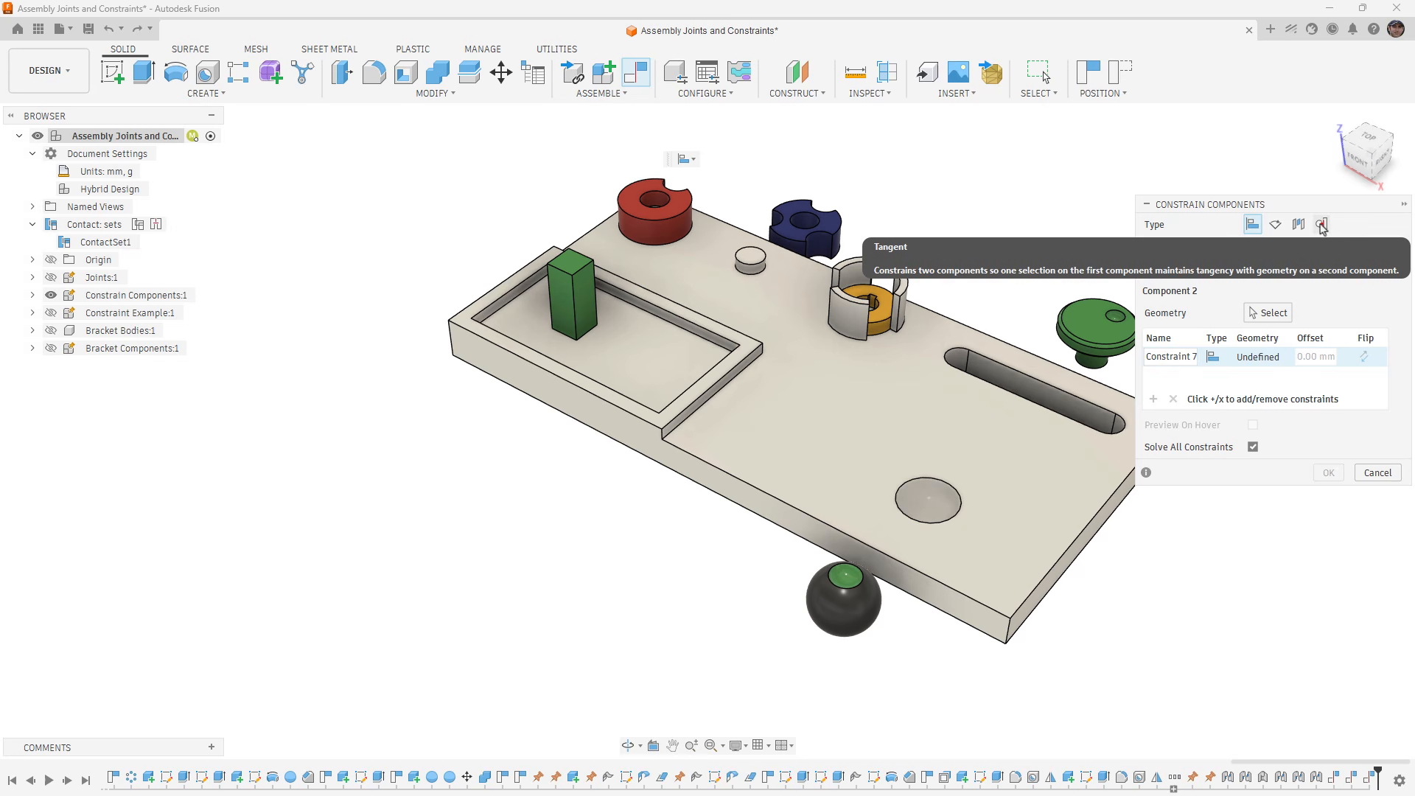
click(1321, 224)
click(852, 601)
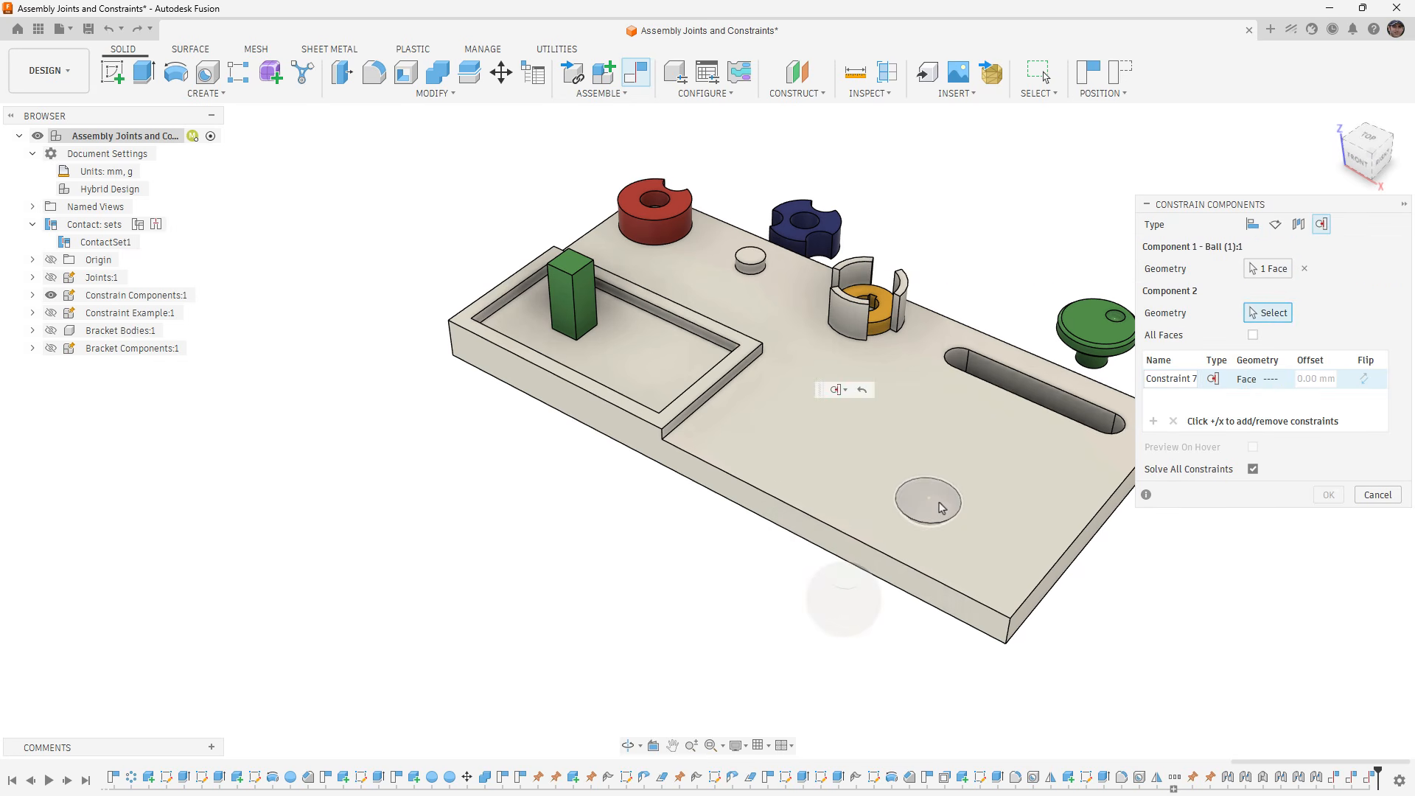
click(941, 507)
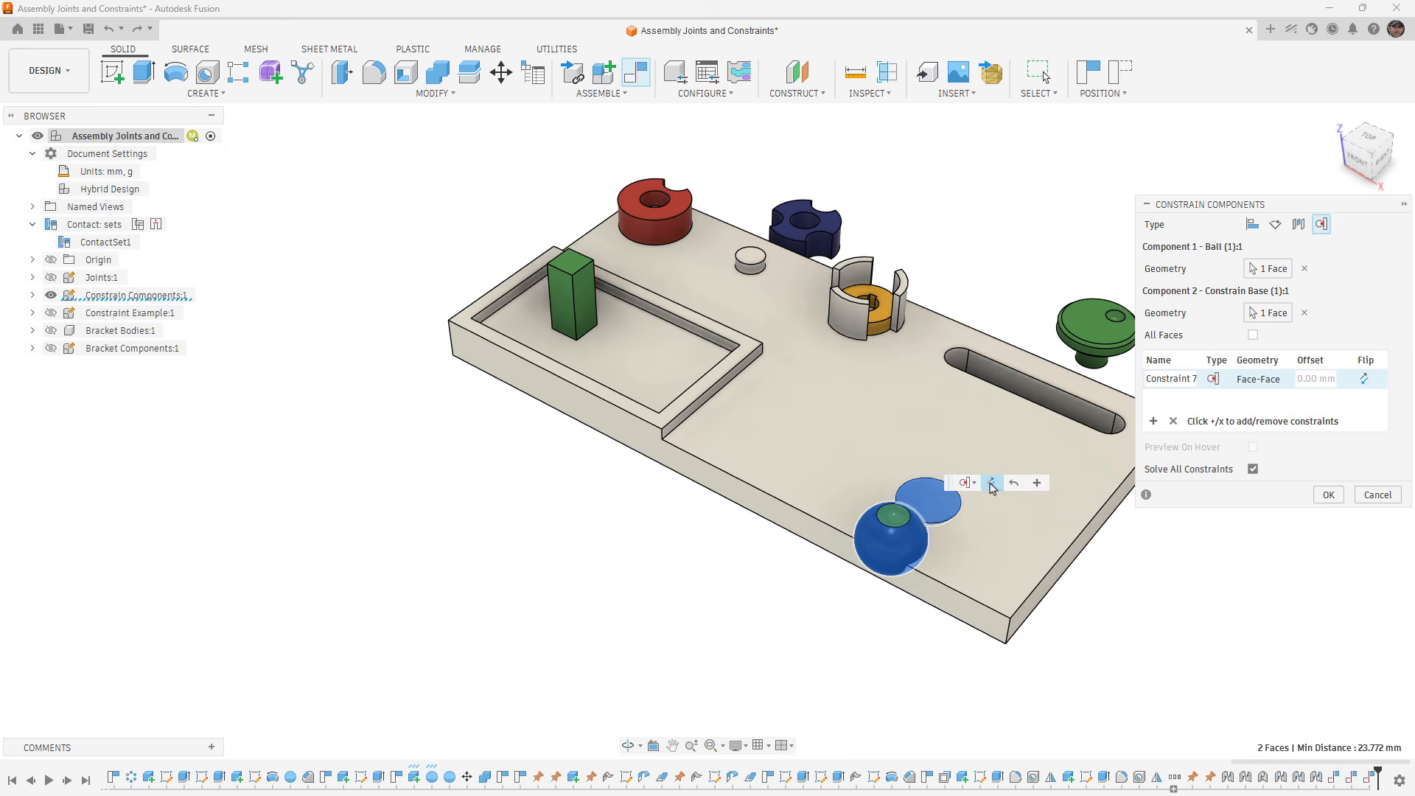
click(991, 483)
click(1329, 495)
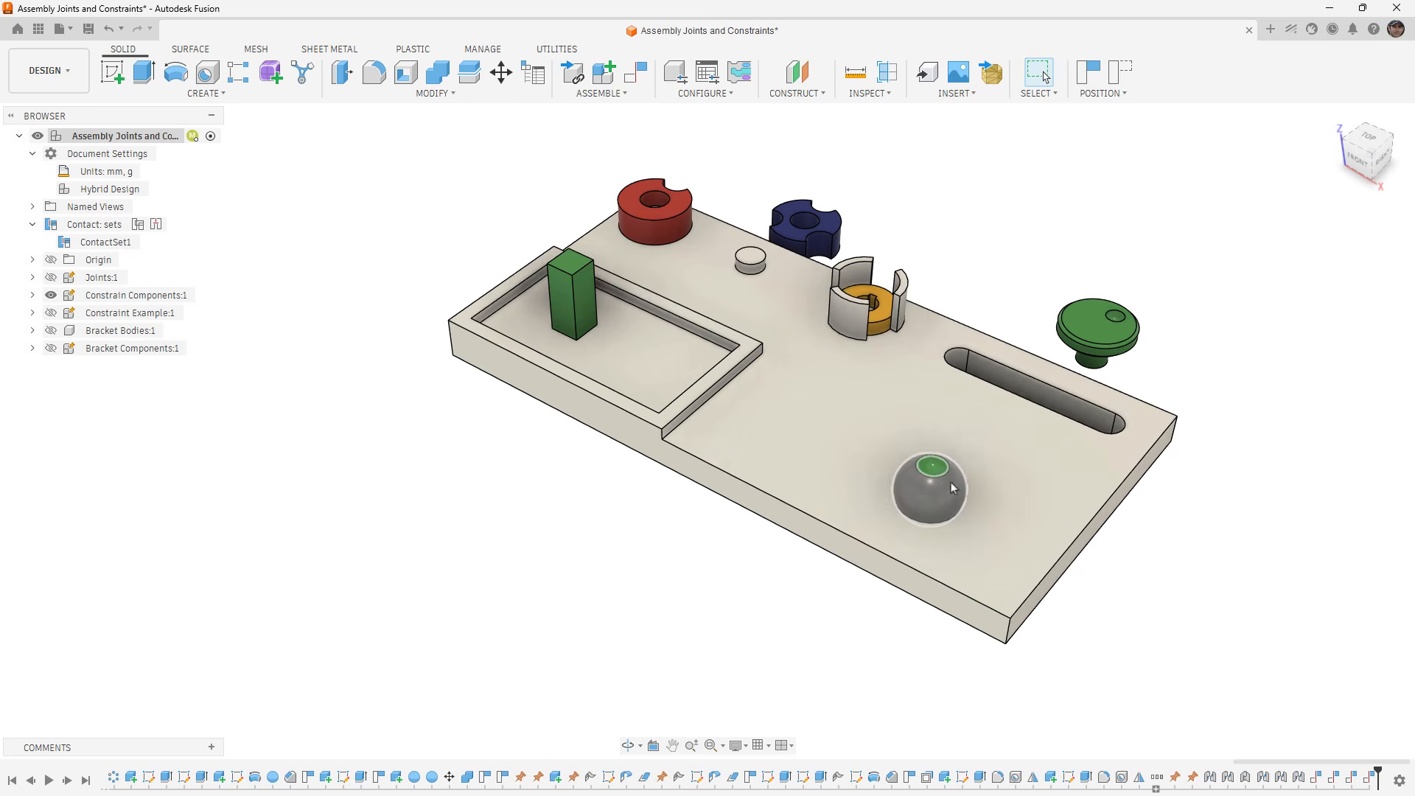
- Rotate the ball in its socket to test the tangent constraint, and look over the available assembly commands
drag(962, 518, 951, 450)
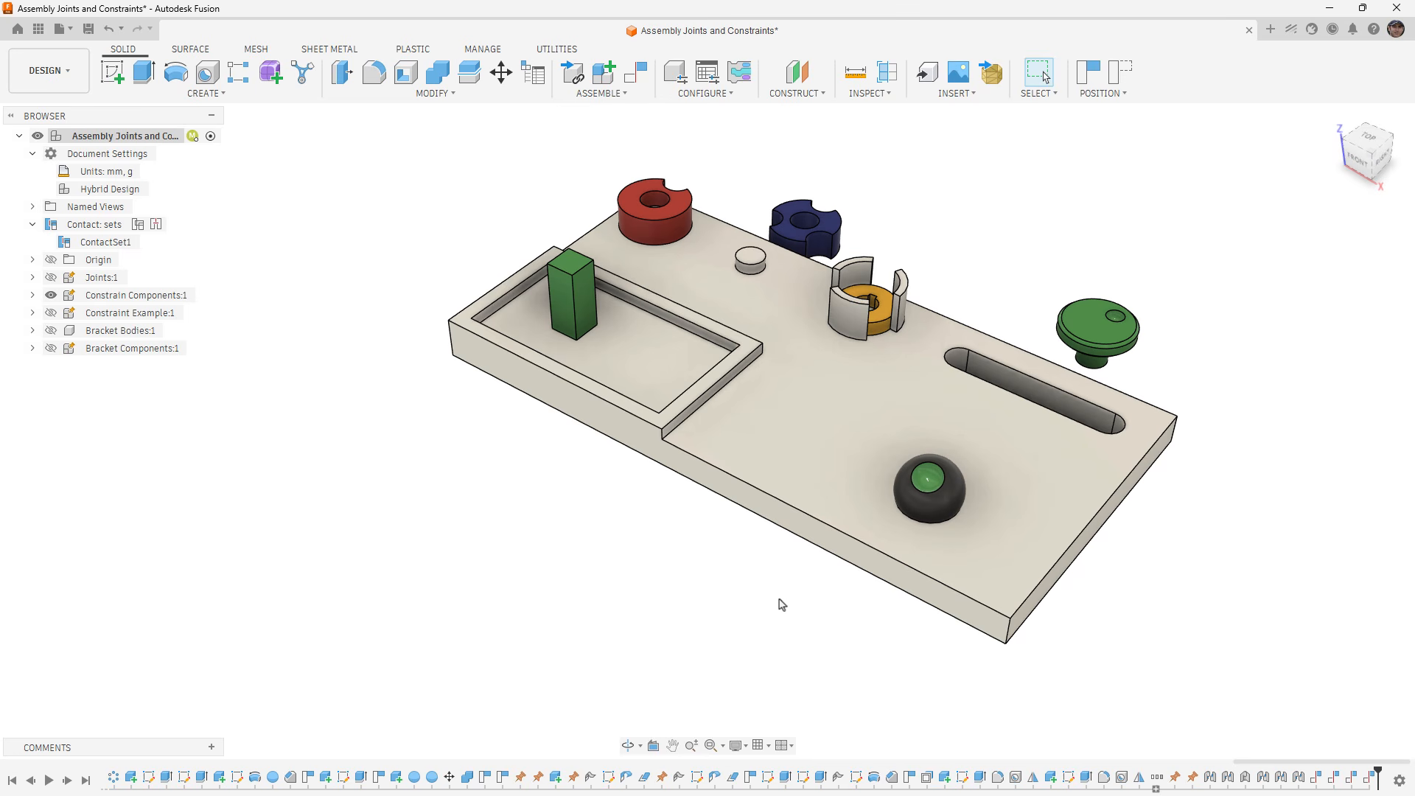
click(617, 93)
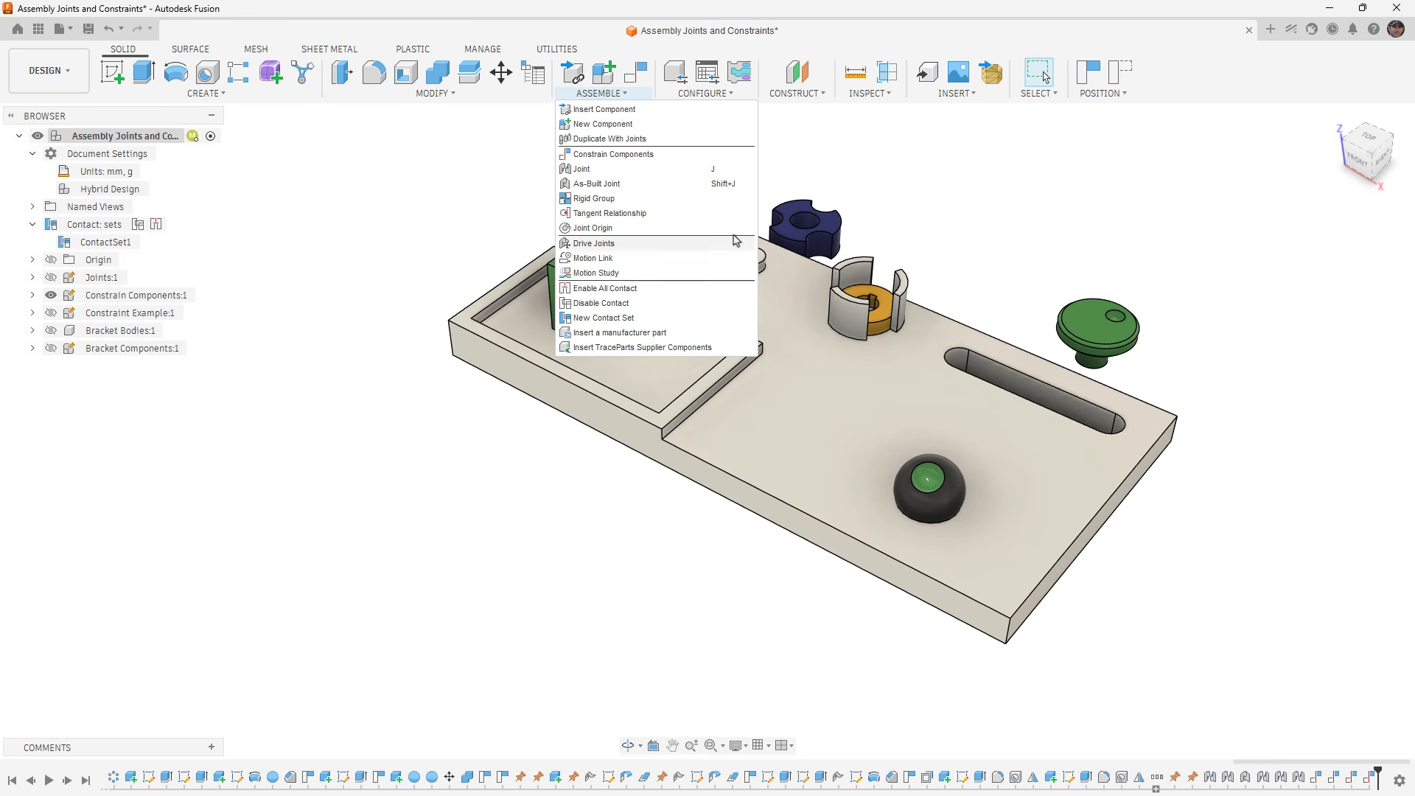
click(964, 204)
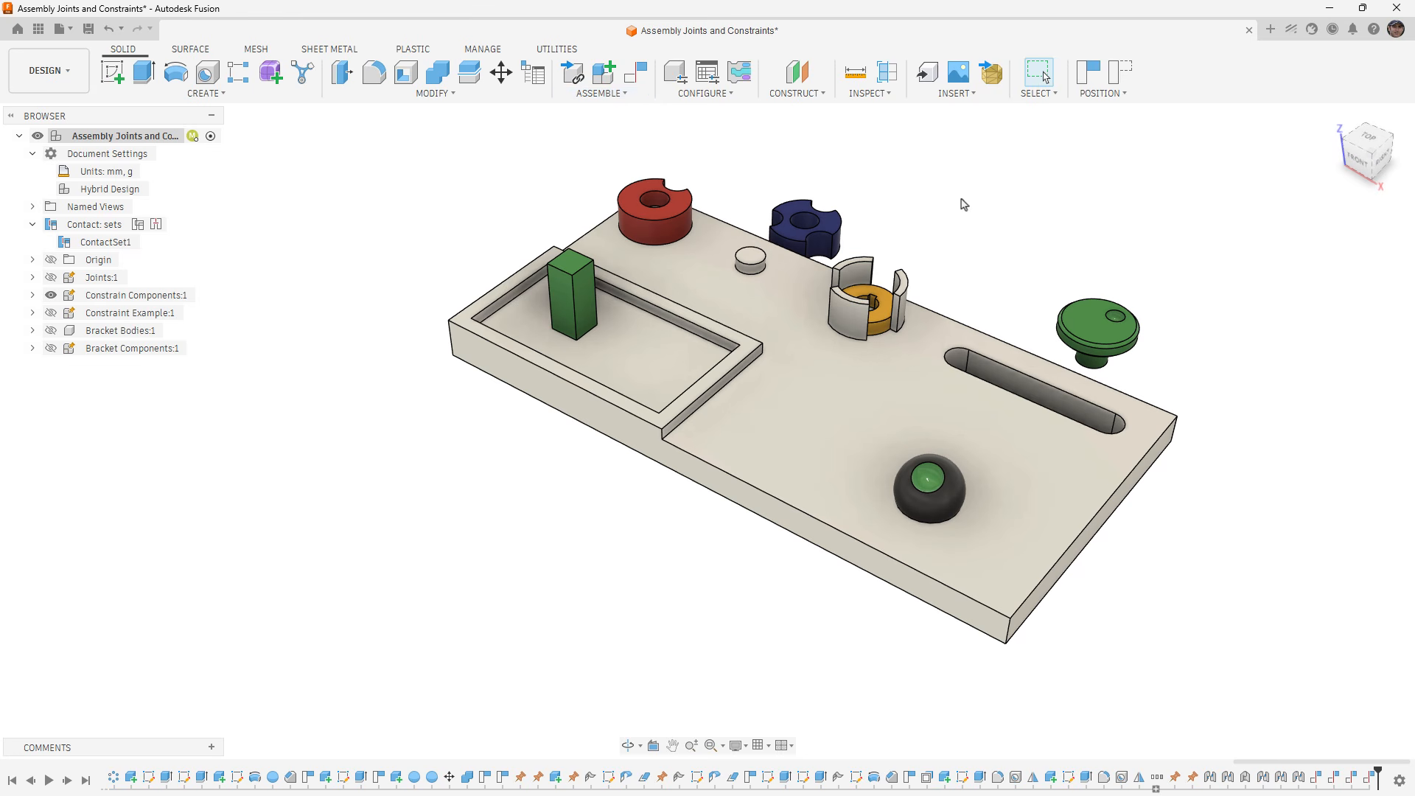
- Create a Tangent constraint between the blue knob's outer curved face and the base's long front side face, and accept it
click(635, 72)
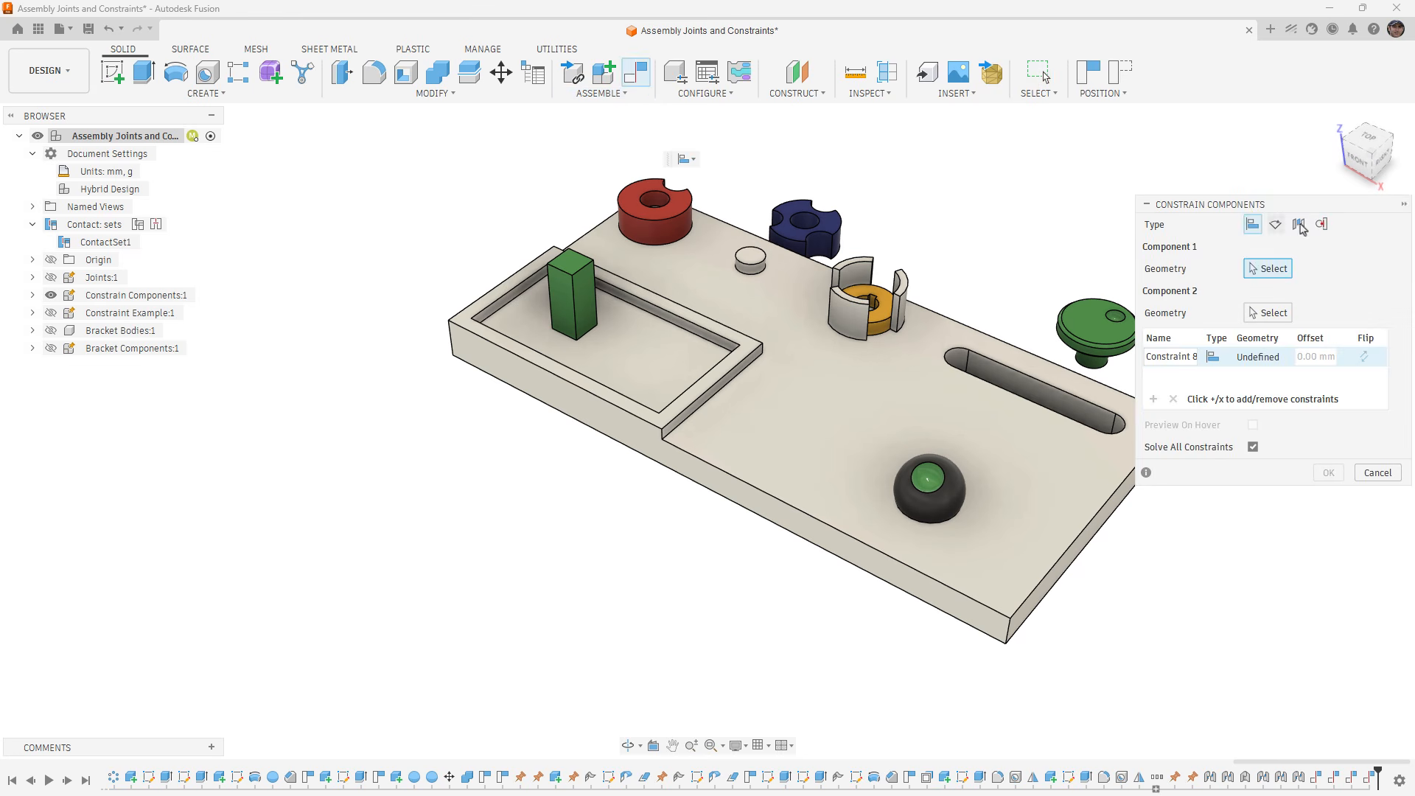
click(1321, 224)
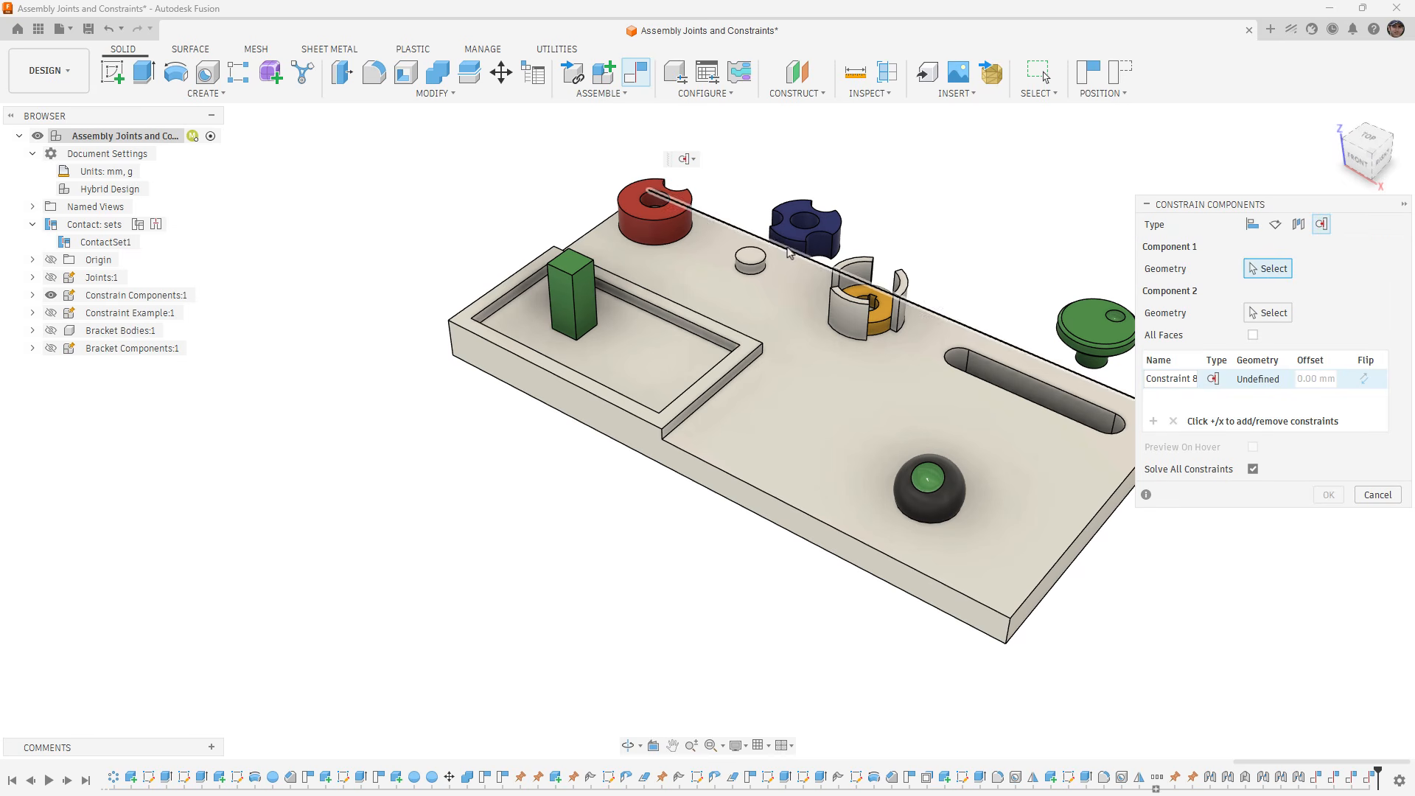
click(823, 246)
click(625, 445)
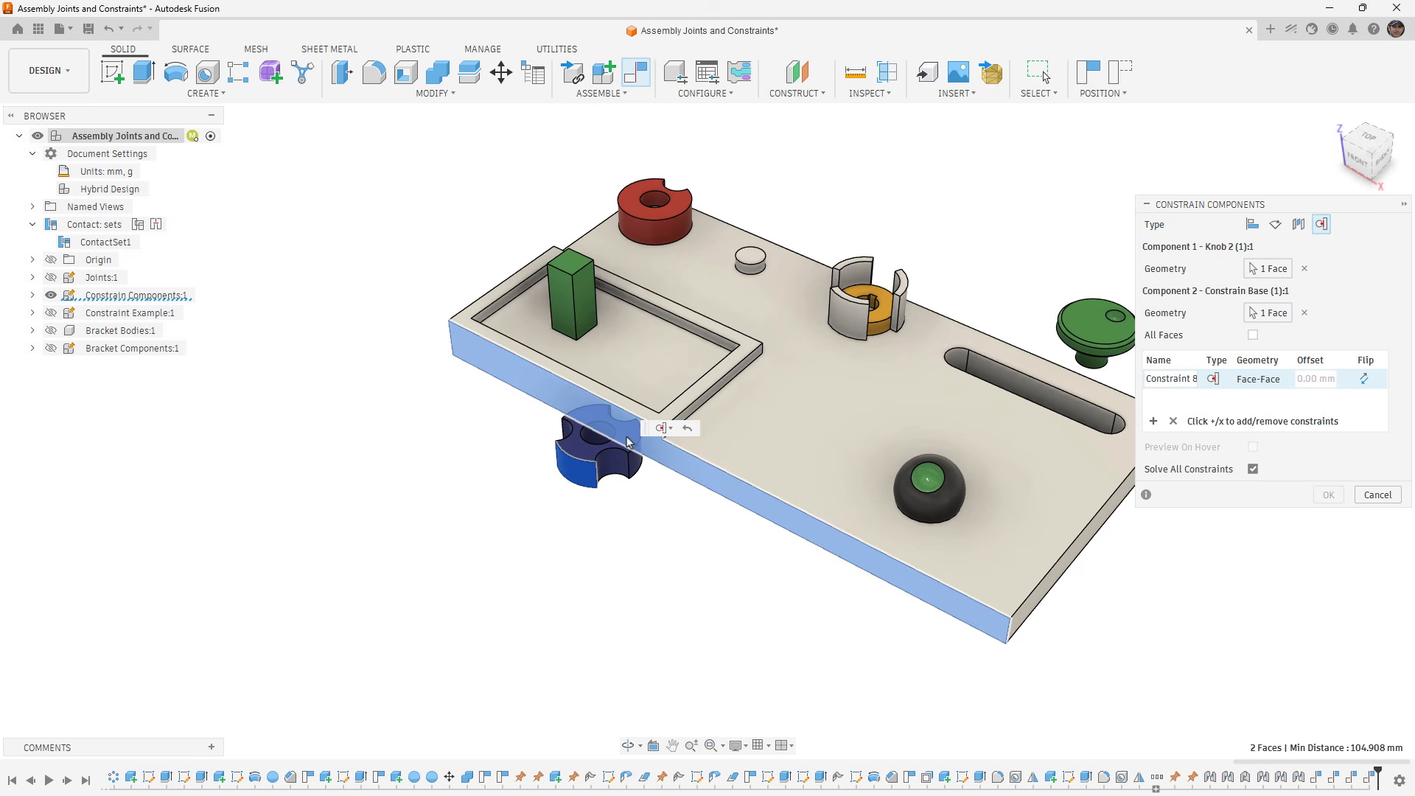
click(1329, 495)
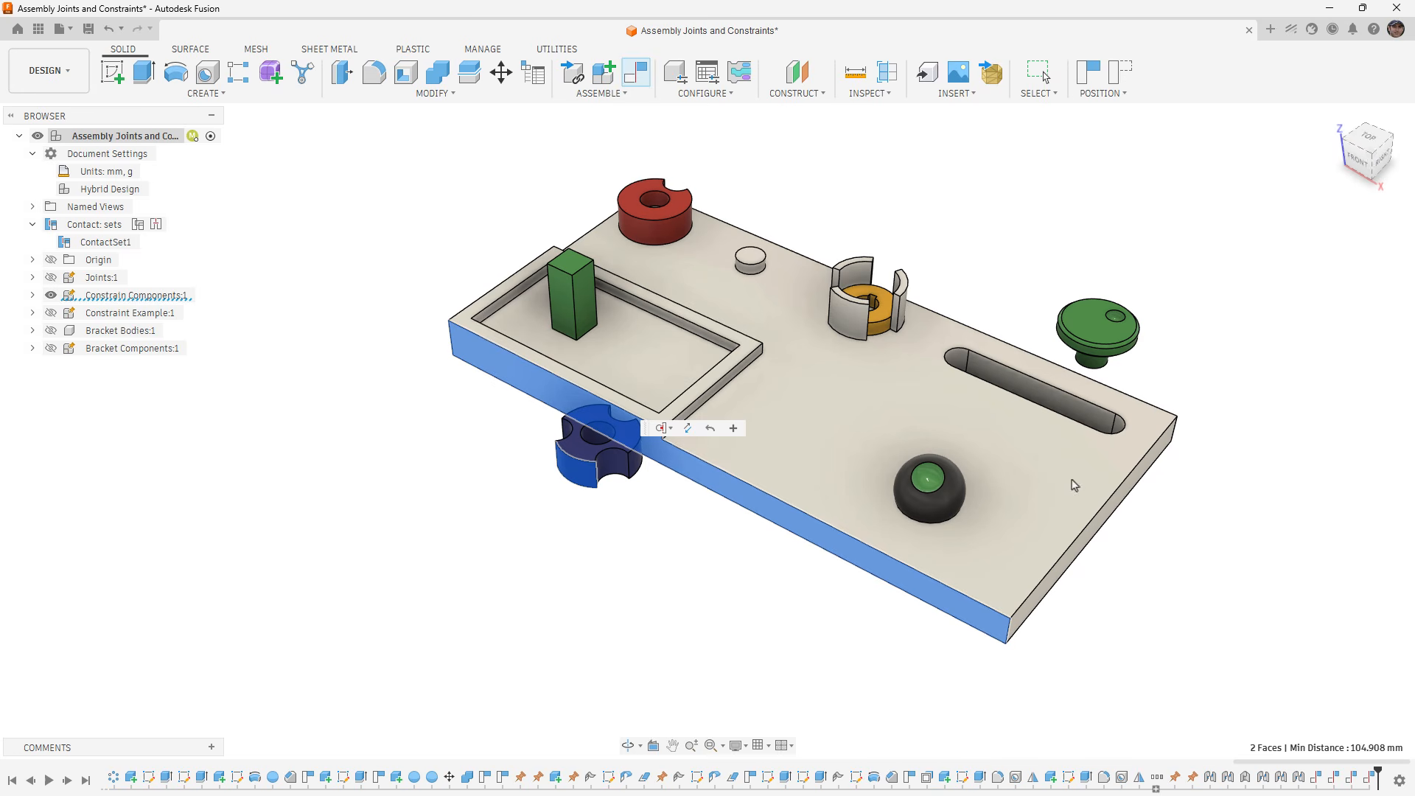
- Move the blue knob along the base's front side to test its tangency, viewing the assembly from above
drag(579, 425, 956, 502)
shift+middle_drag(693, 472, 741, 641)
click(1368, 158)
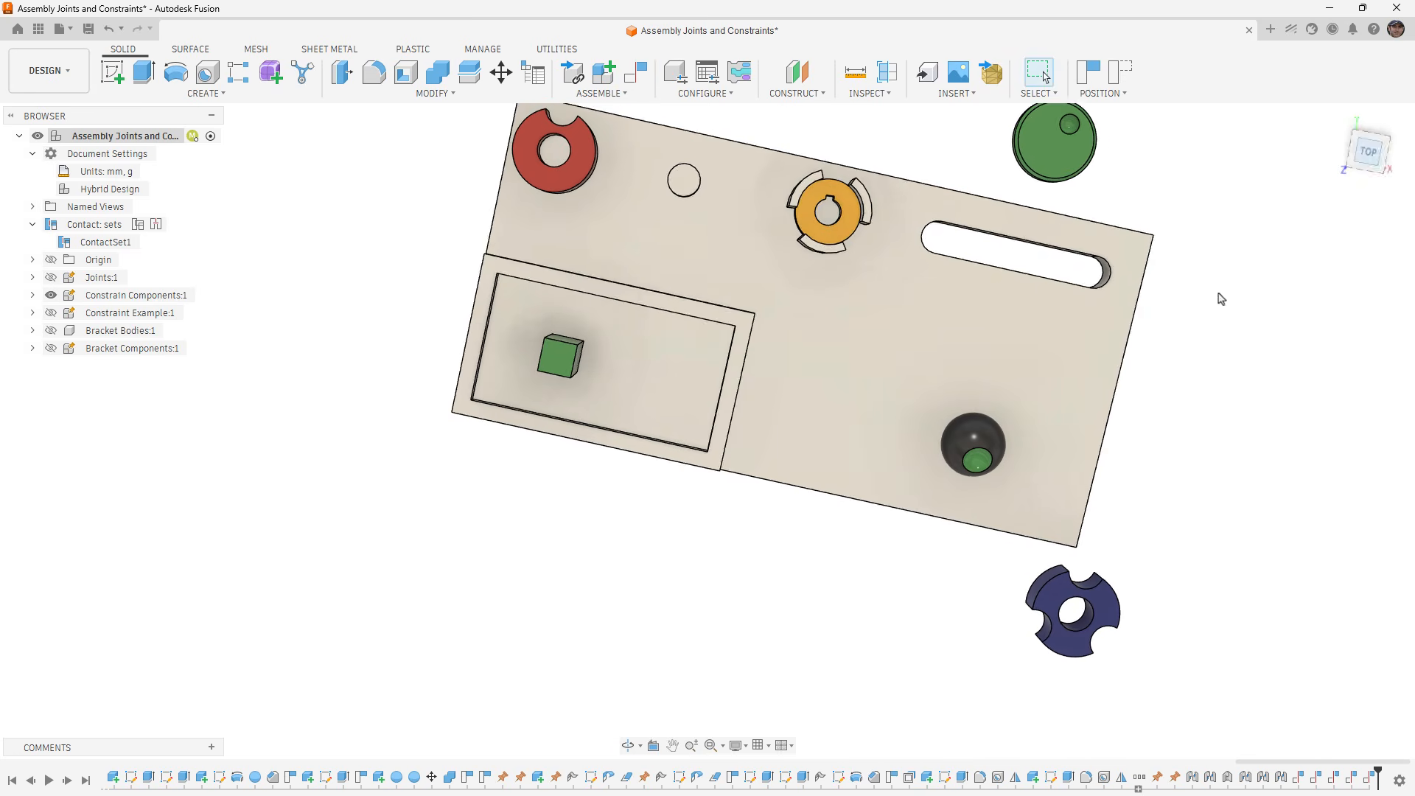
- Slide and turn the blue knob along the base's long front side from the top view, and revert its position
drag(1014, 522, 835, 300)
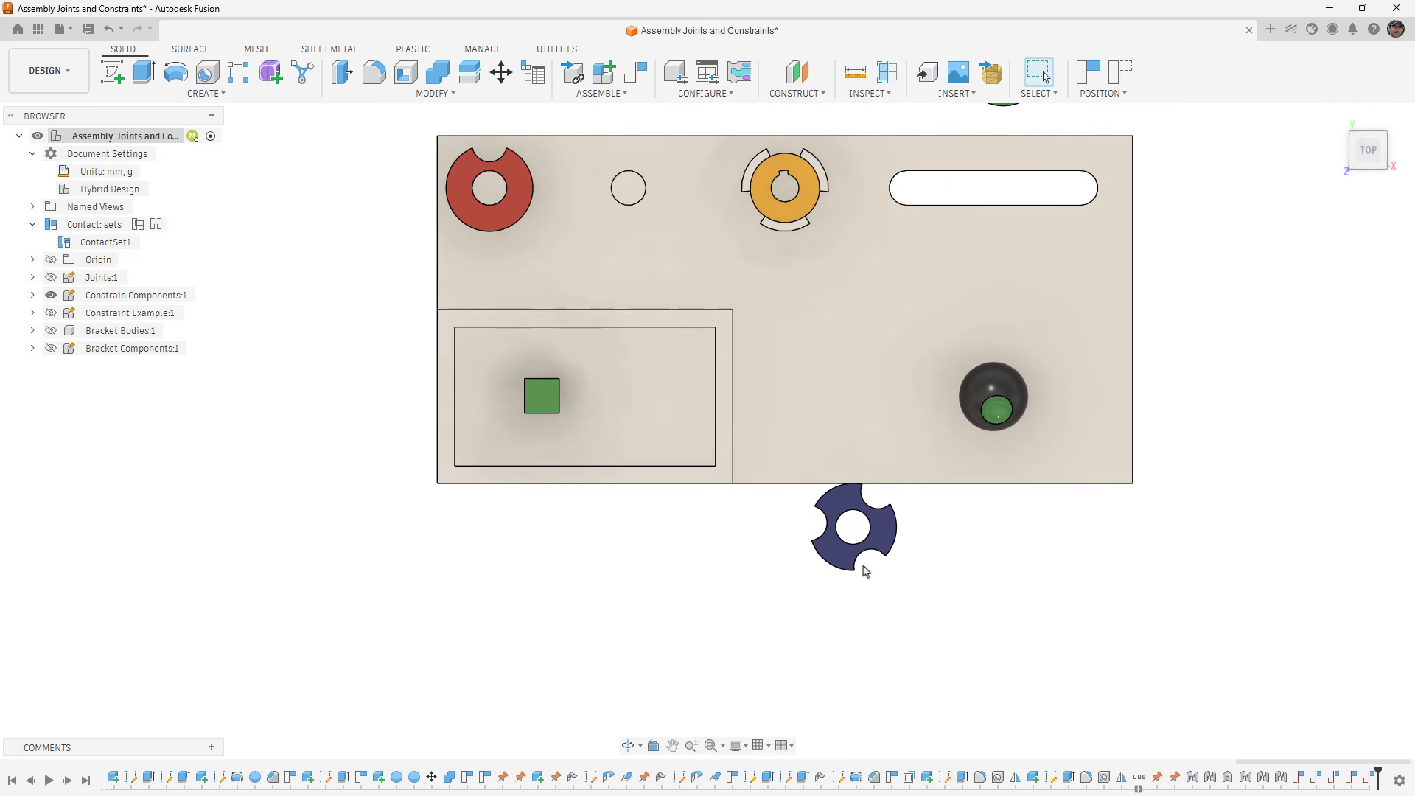
drag(859, 569, 737, 443)
shift+middle_drag(910, 557, 778, 299)
click(1122, 73)
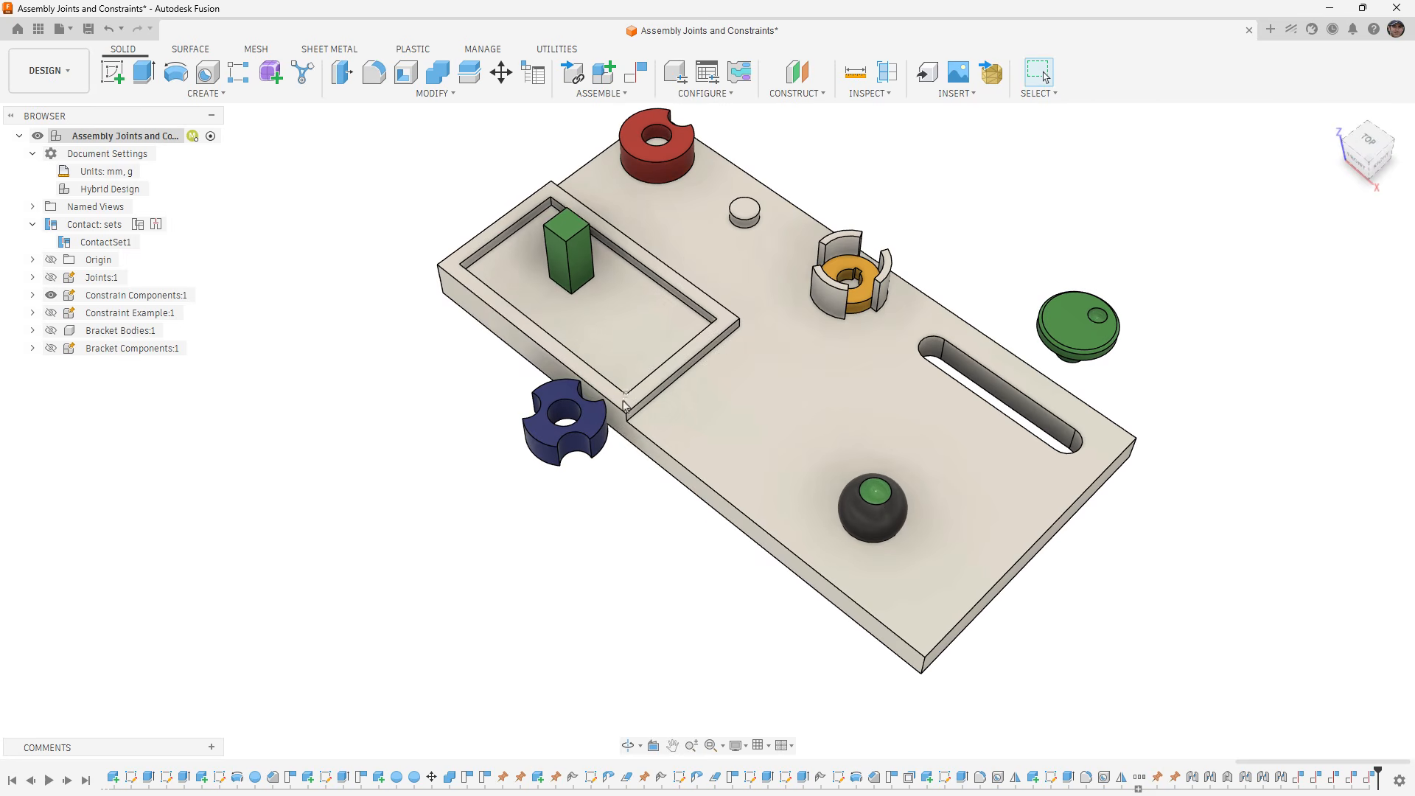
- Hide the Constrain Components assembly and show the Constraint Example hinge assembly
shift+middle_drag(752, 602, 755, 585)
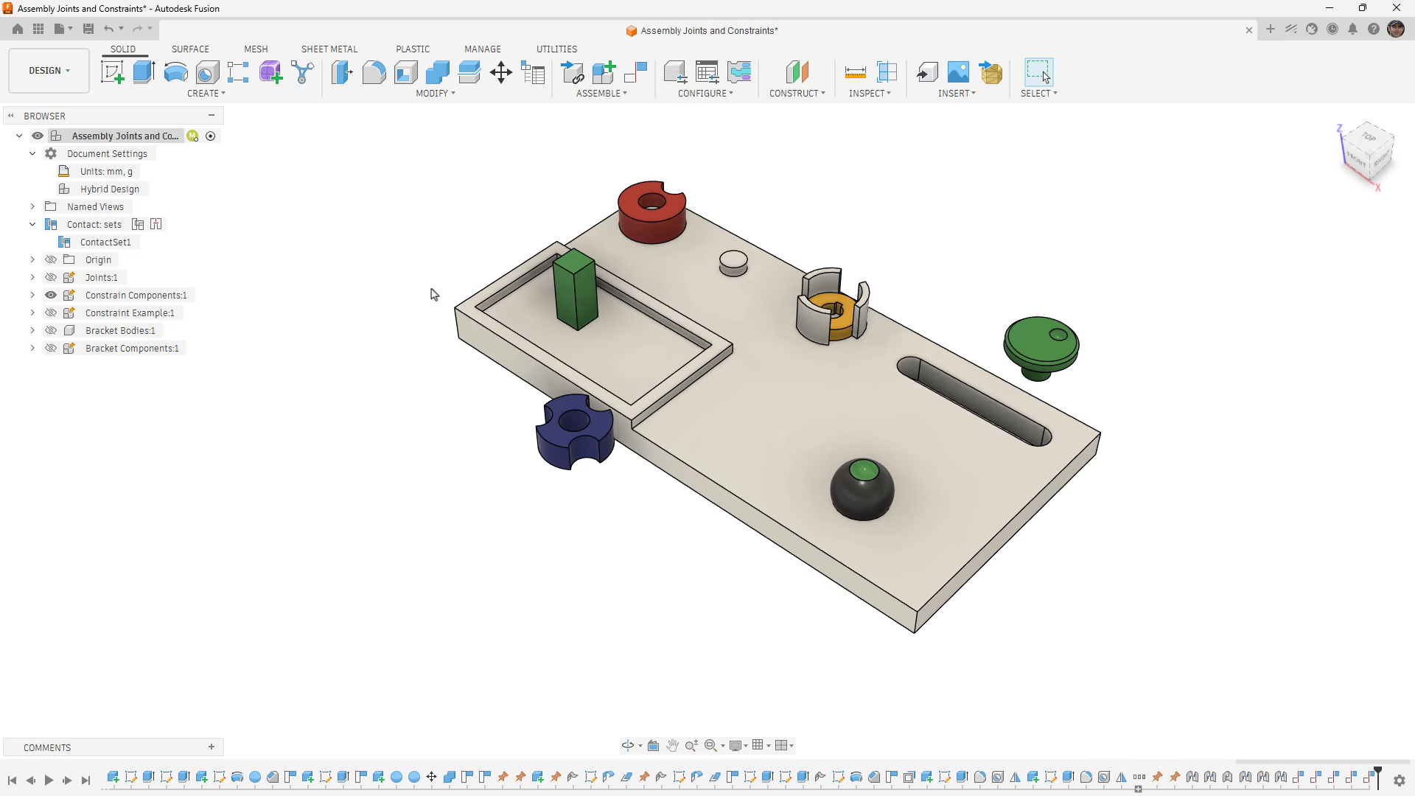
click(52, 296)
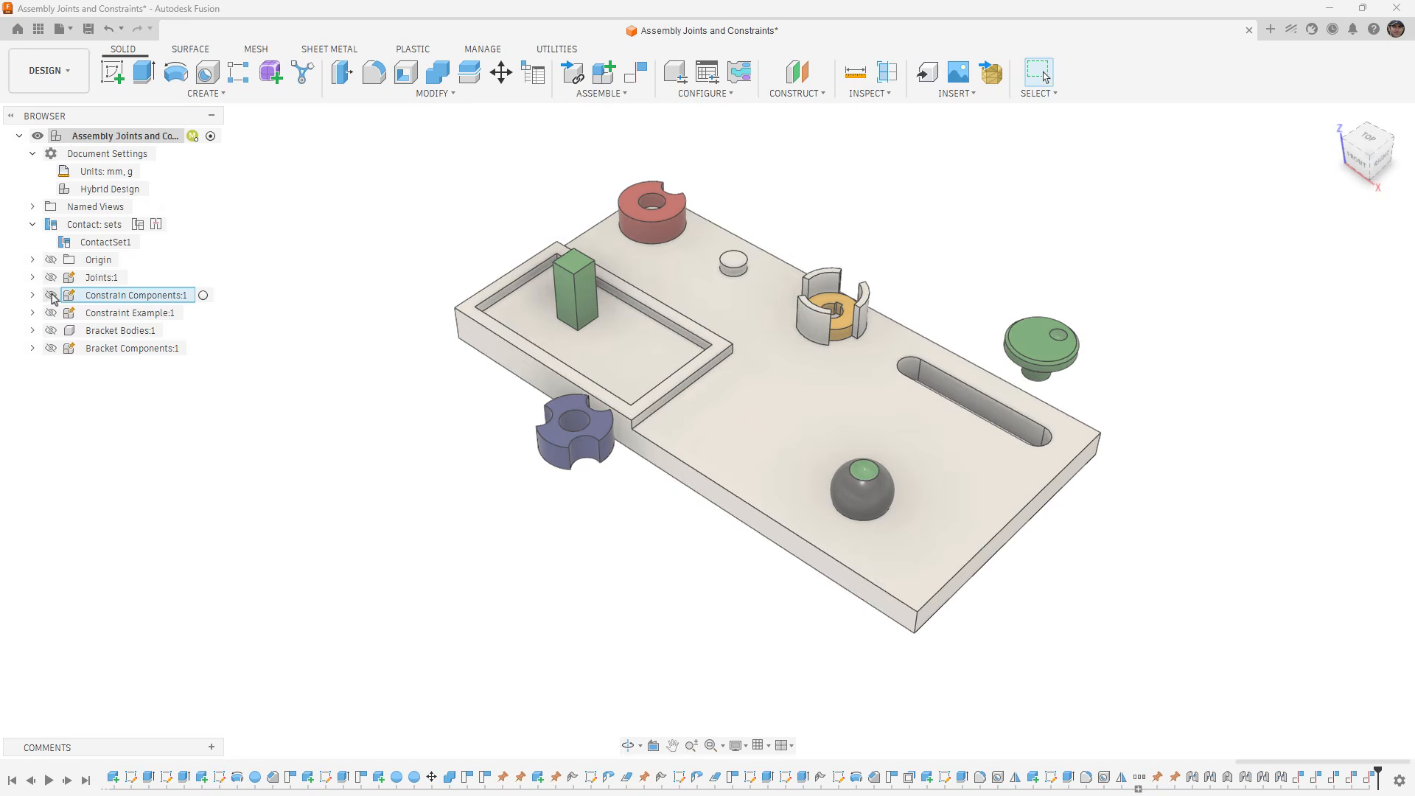
click(51, 312)
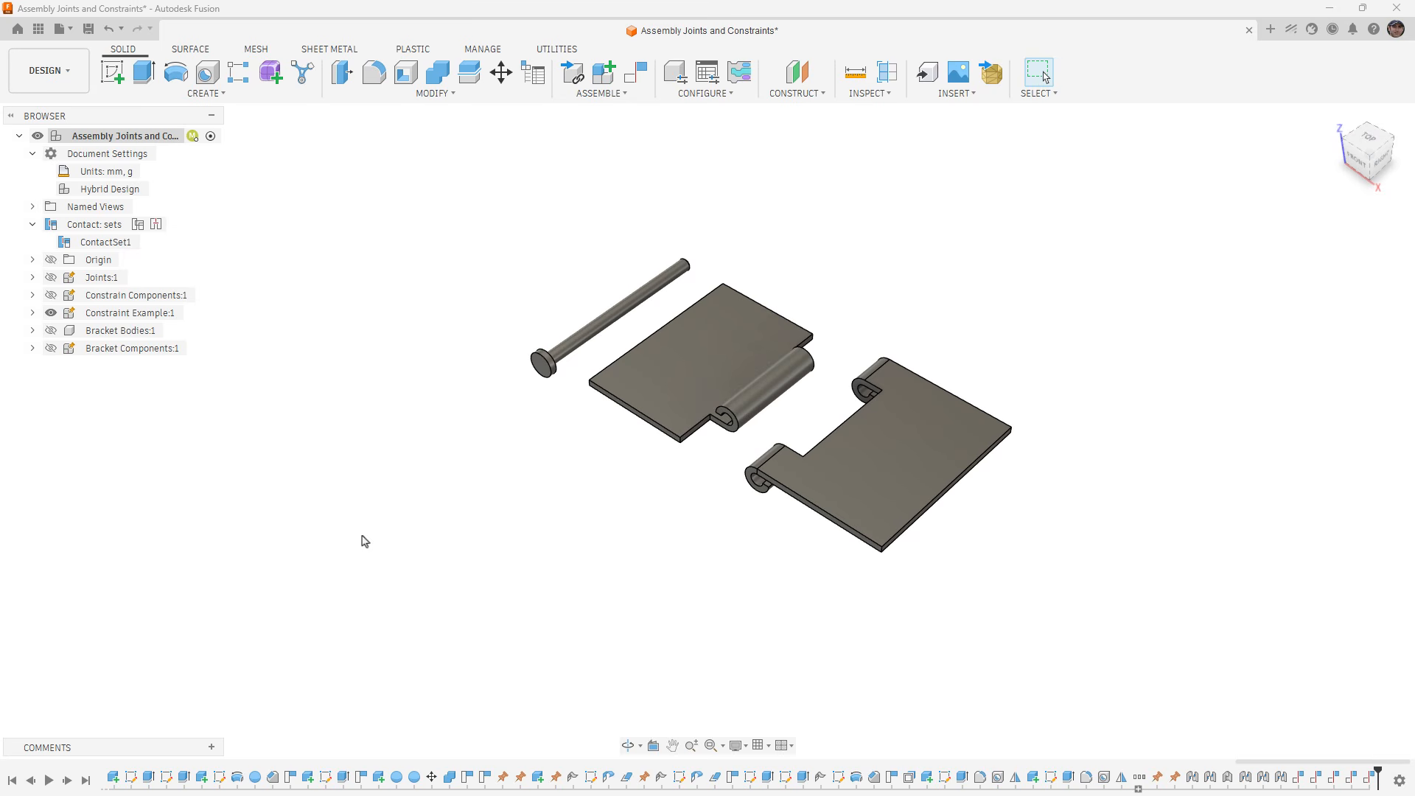
click(623, 94)
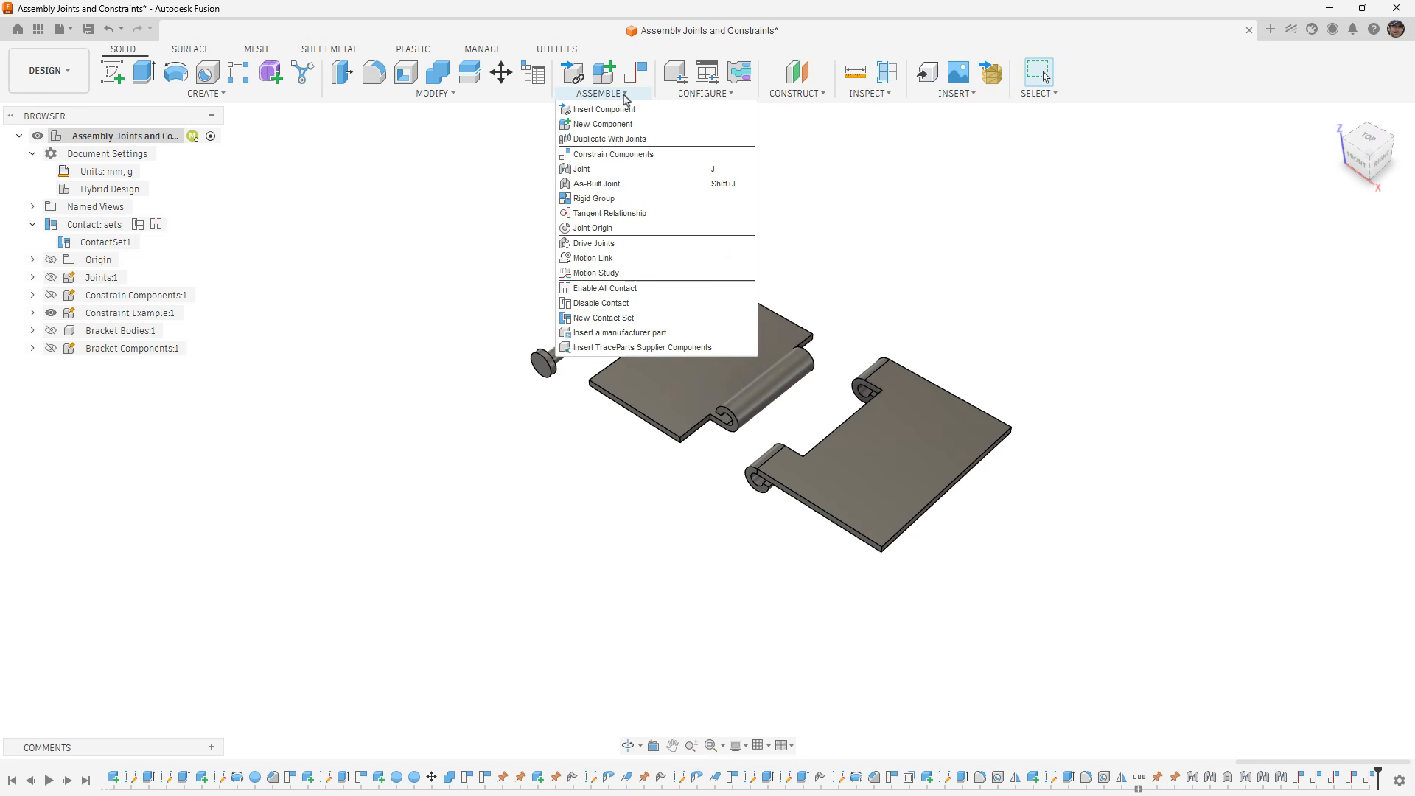
mouse_move(436, 95)
click(426, 173)
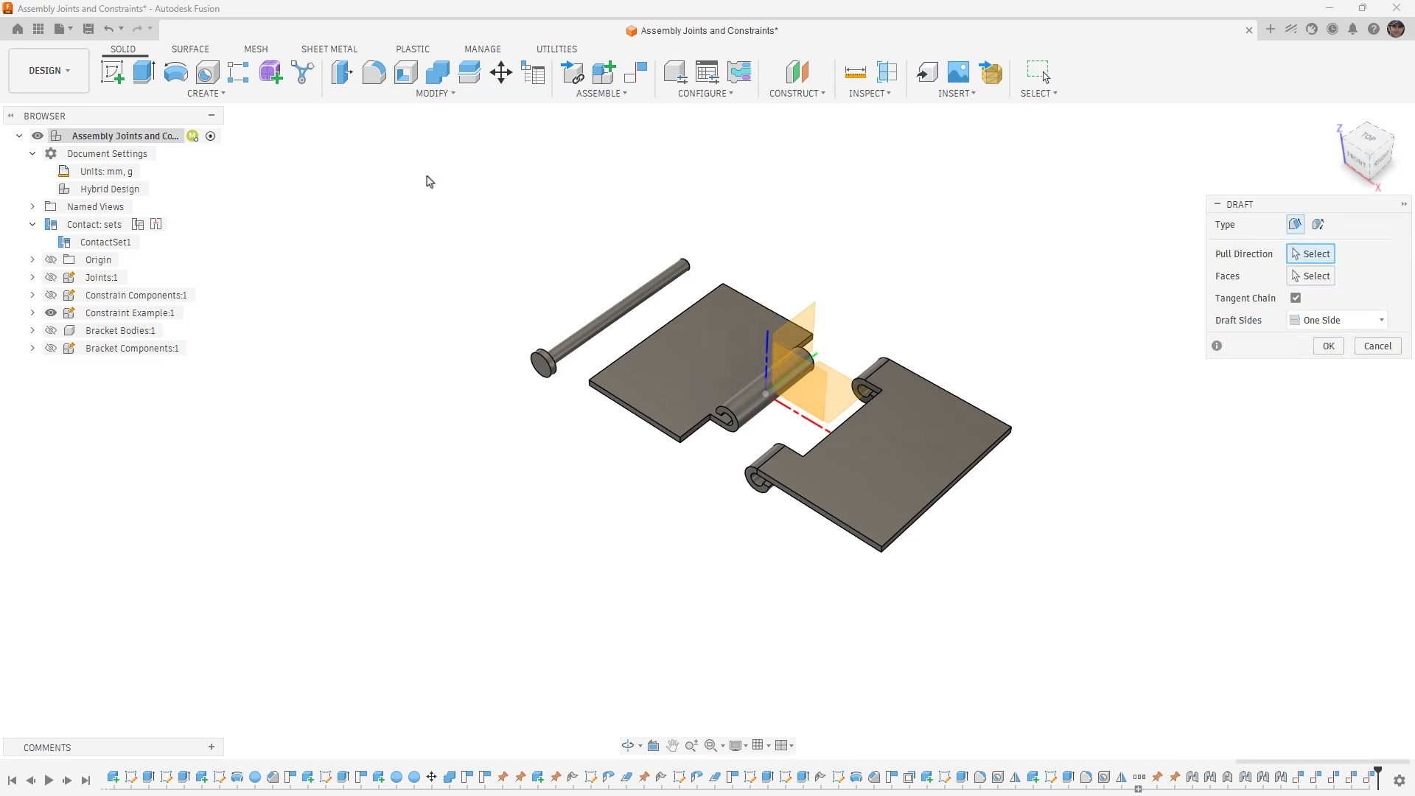
key(Escape)
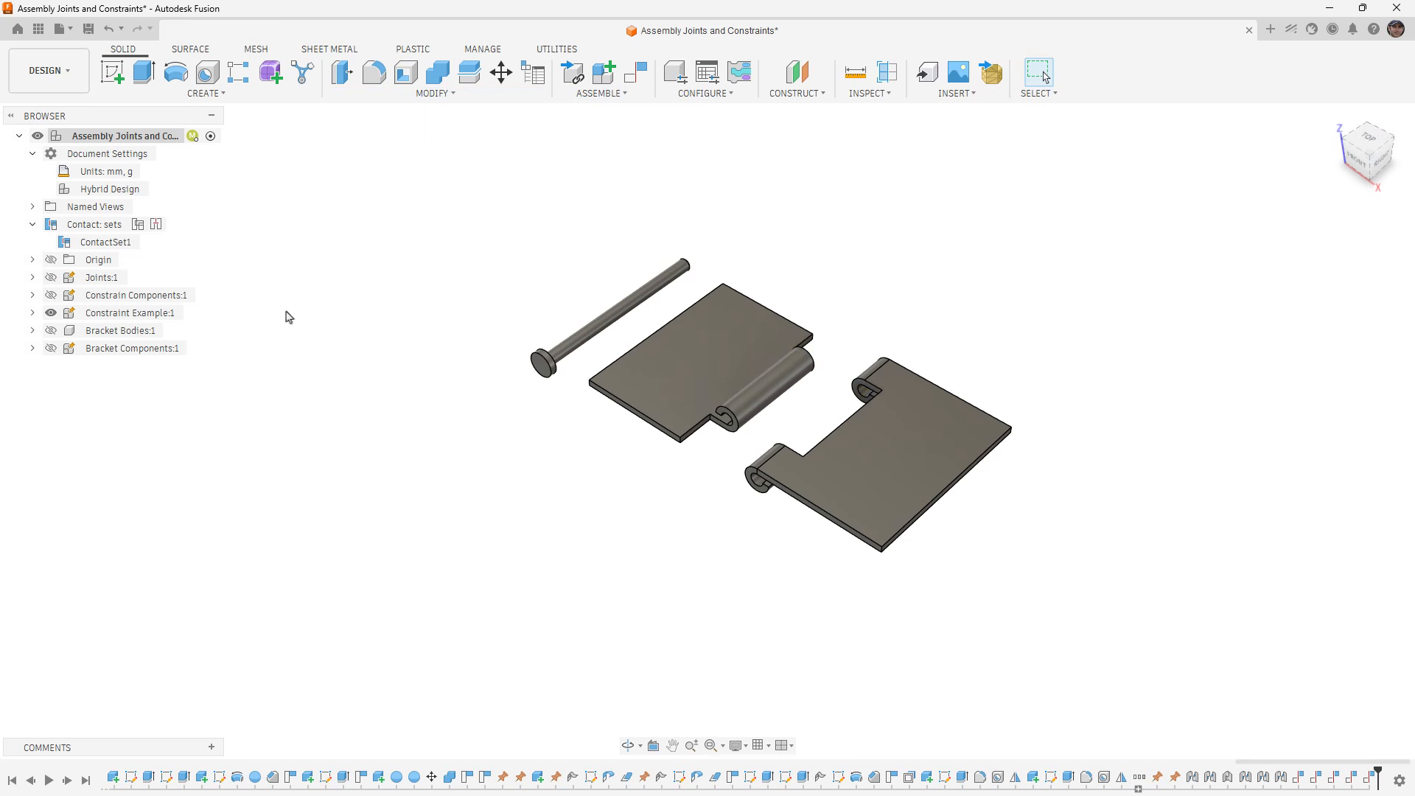
click(51, 330)
click(51, 330)
- Start a new joint for the hinge parts with Revolute as its motion type
scroll(806, 435, up, 1)
click(600, 92)
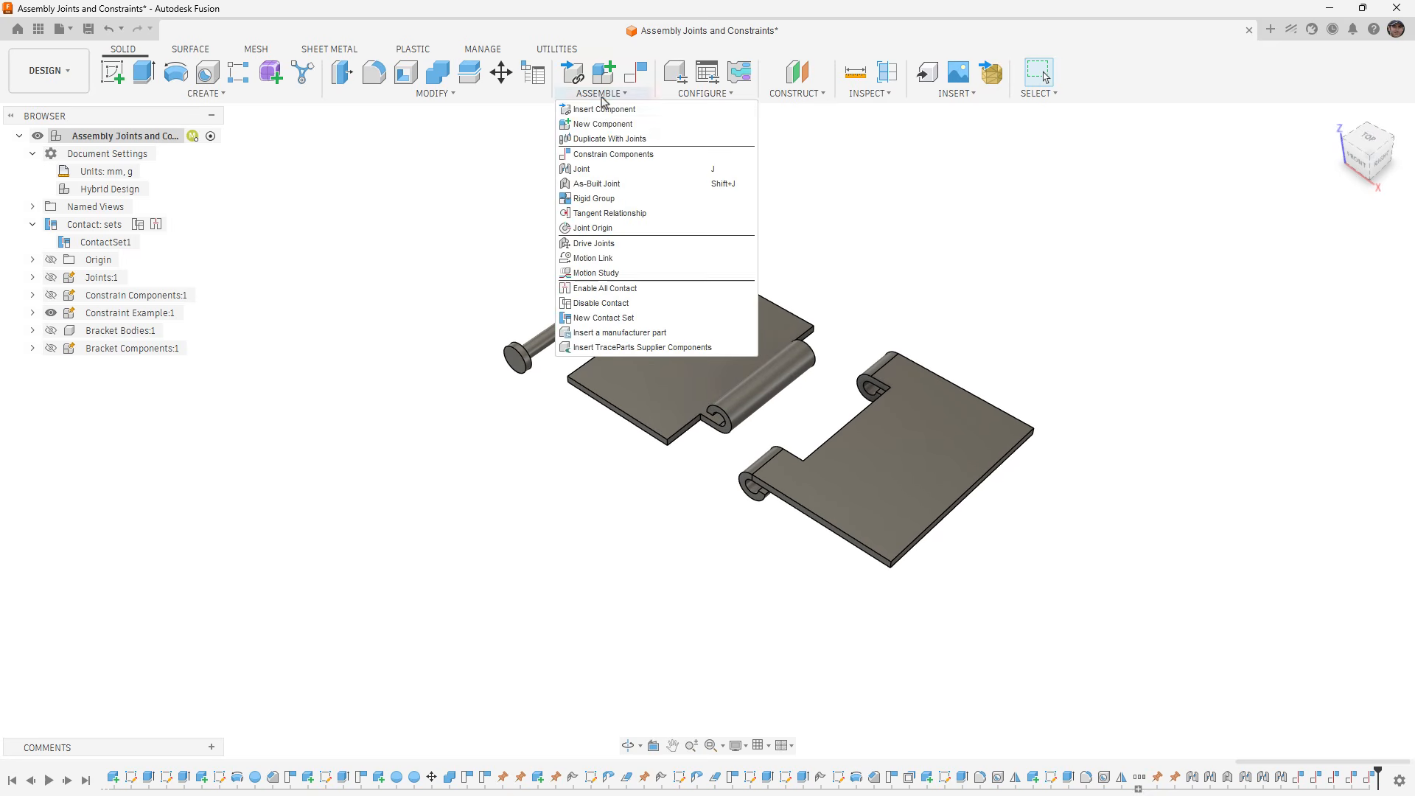
click(599, 171)
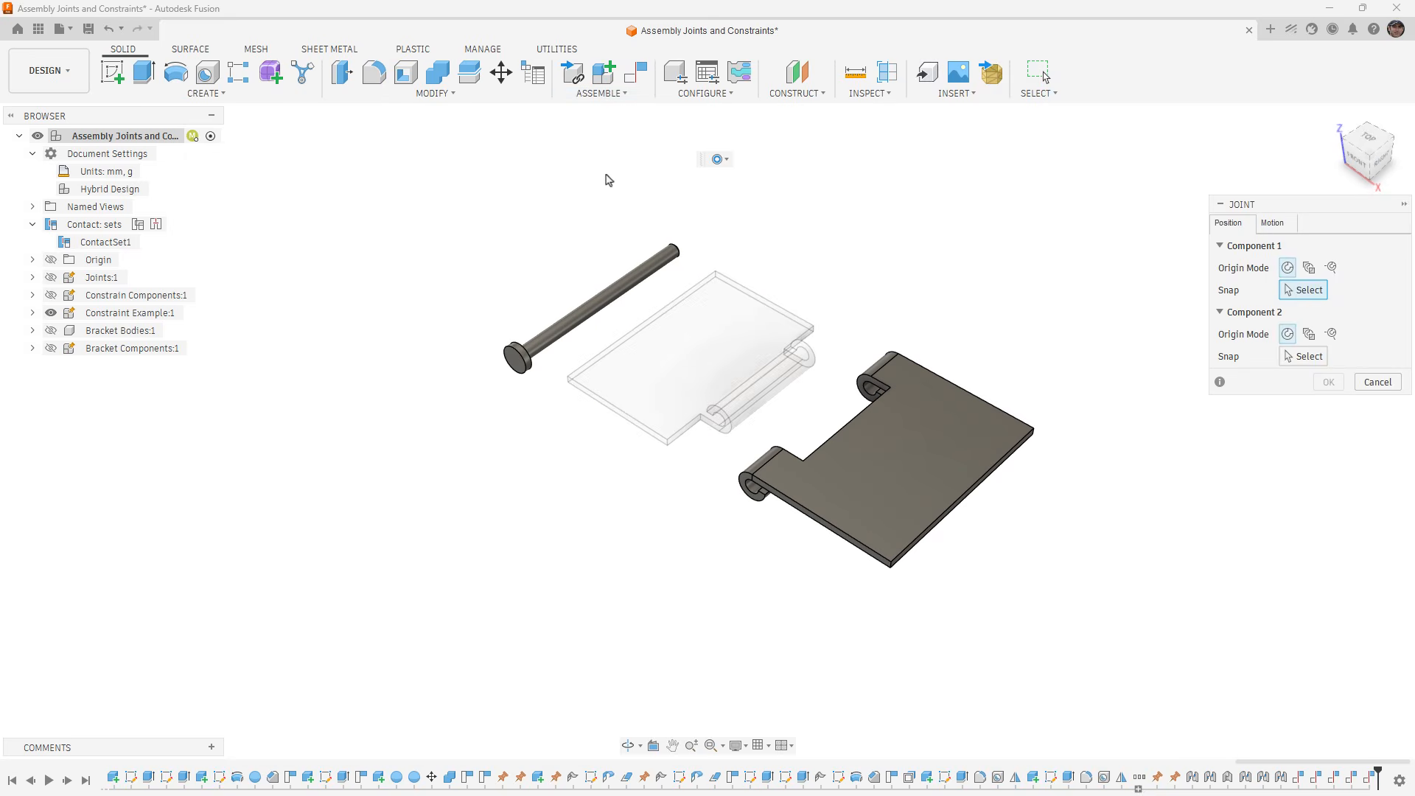
click(1287, 227)
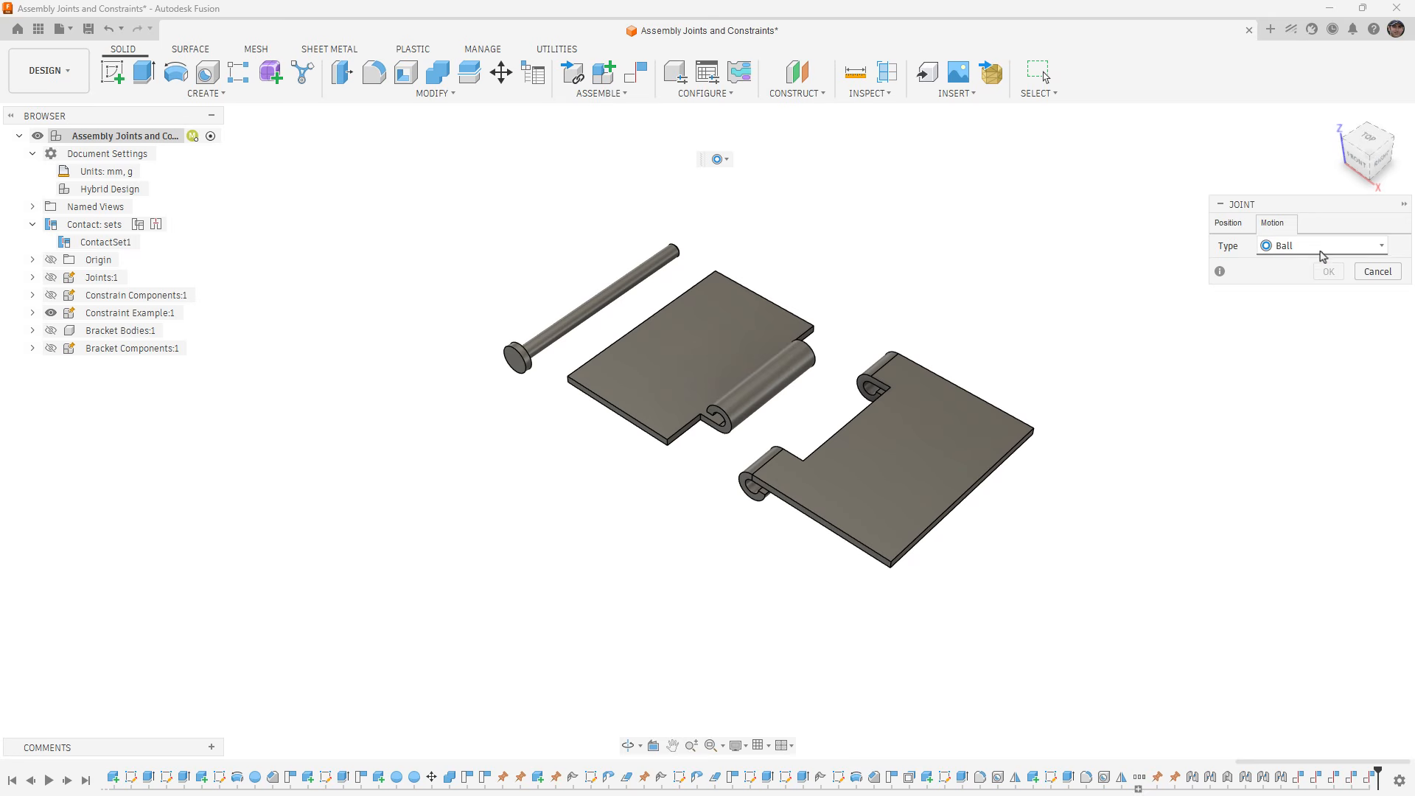
click(1318, 248)
click(1295, 285)
click(1247, 225)
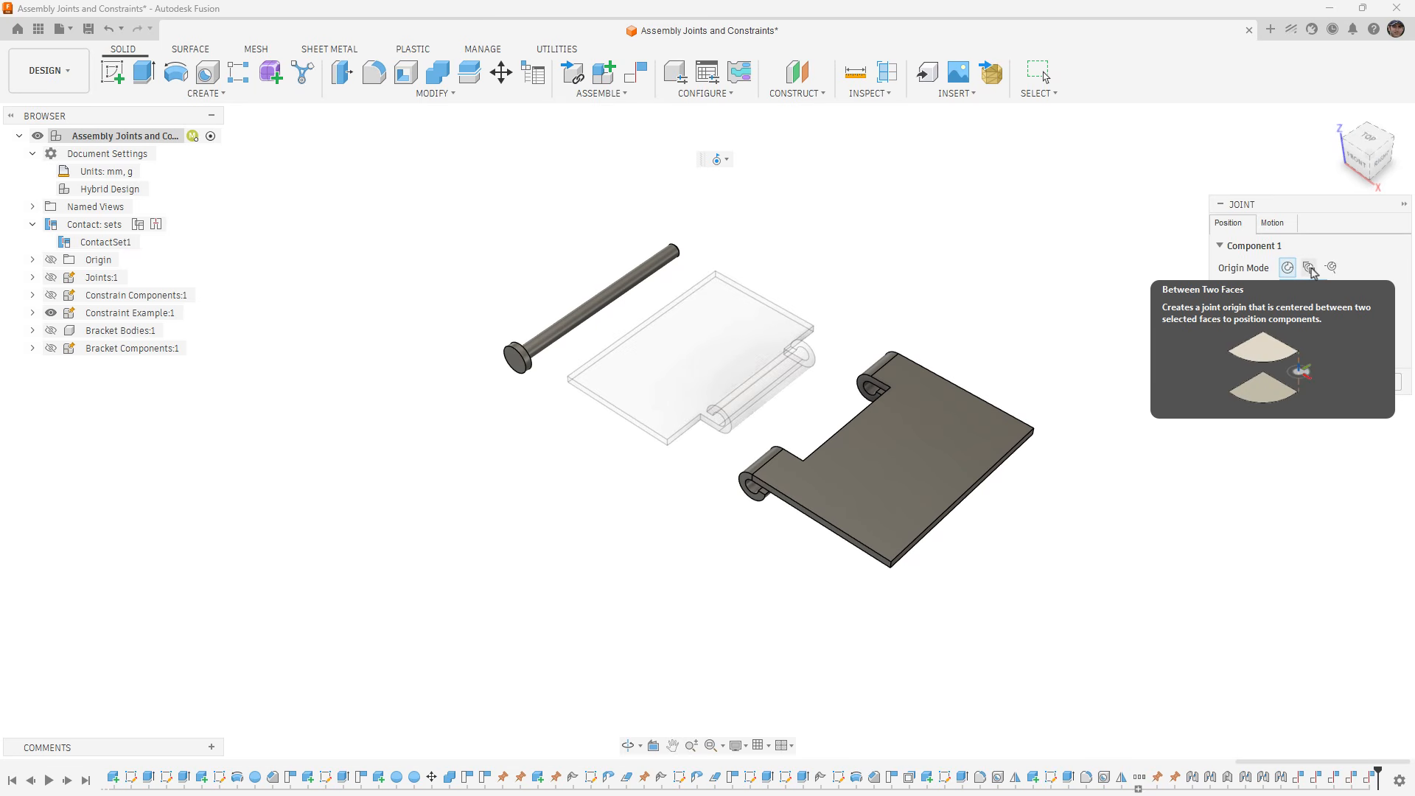
- Use the Between Two Faces origin mode for the joint's first component, picking the facing inner faces of Hinge2's two knuckles
click(1311, 269)
scroll(870, 375, up, 5)
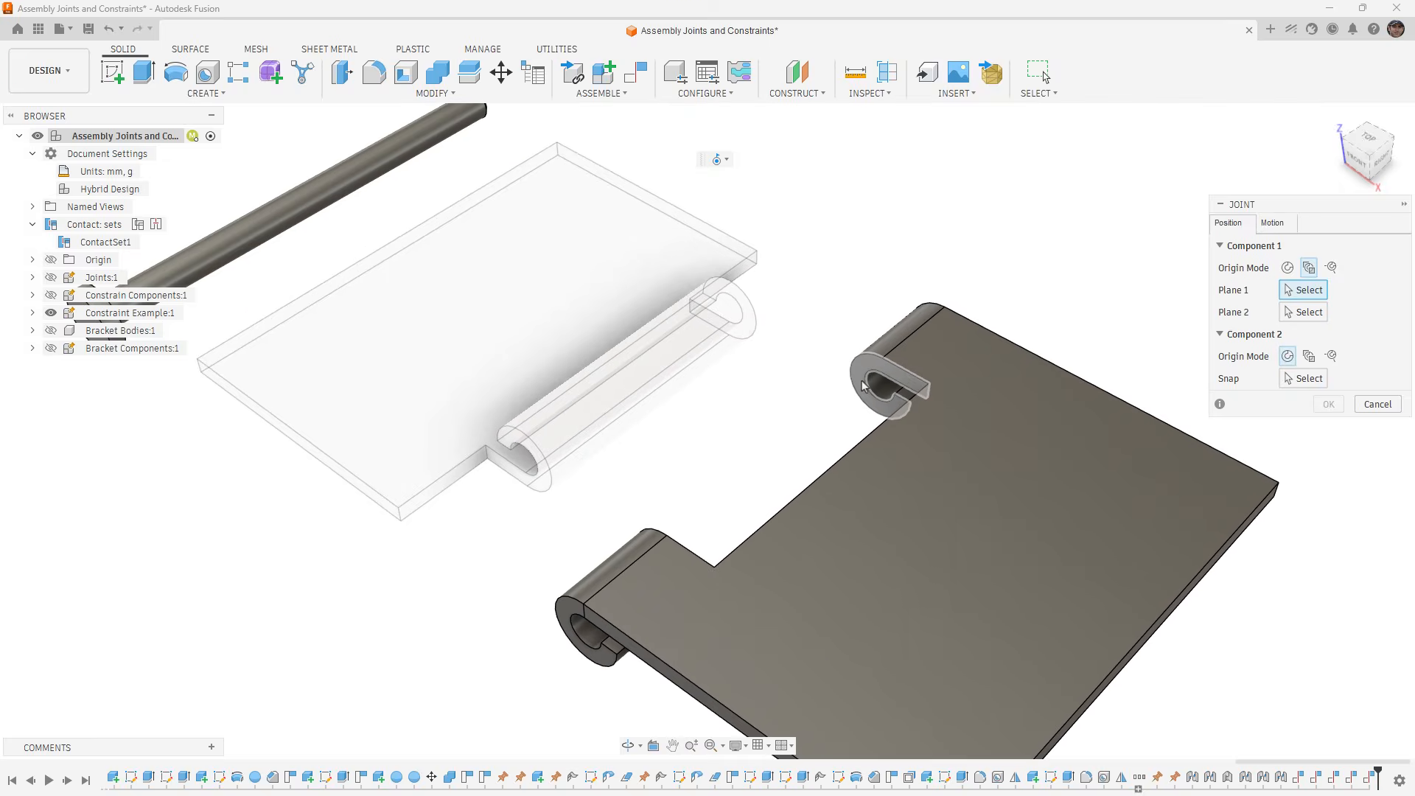
click(864, 385)
shift+middle_drag(864, 385, 190, 552)
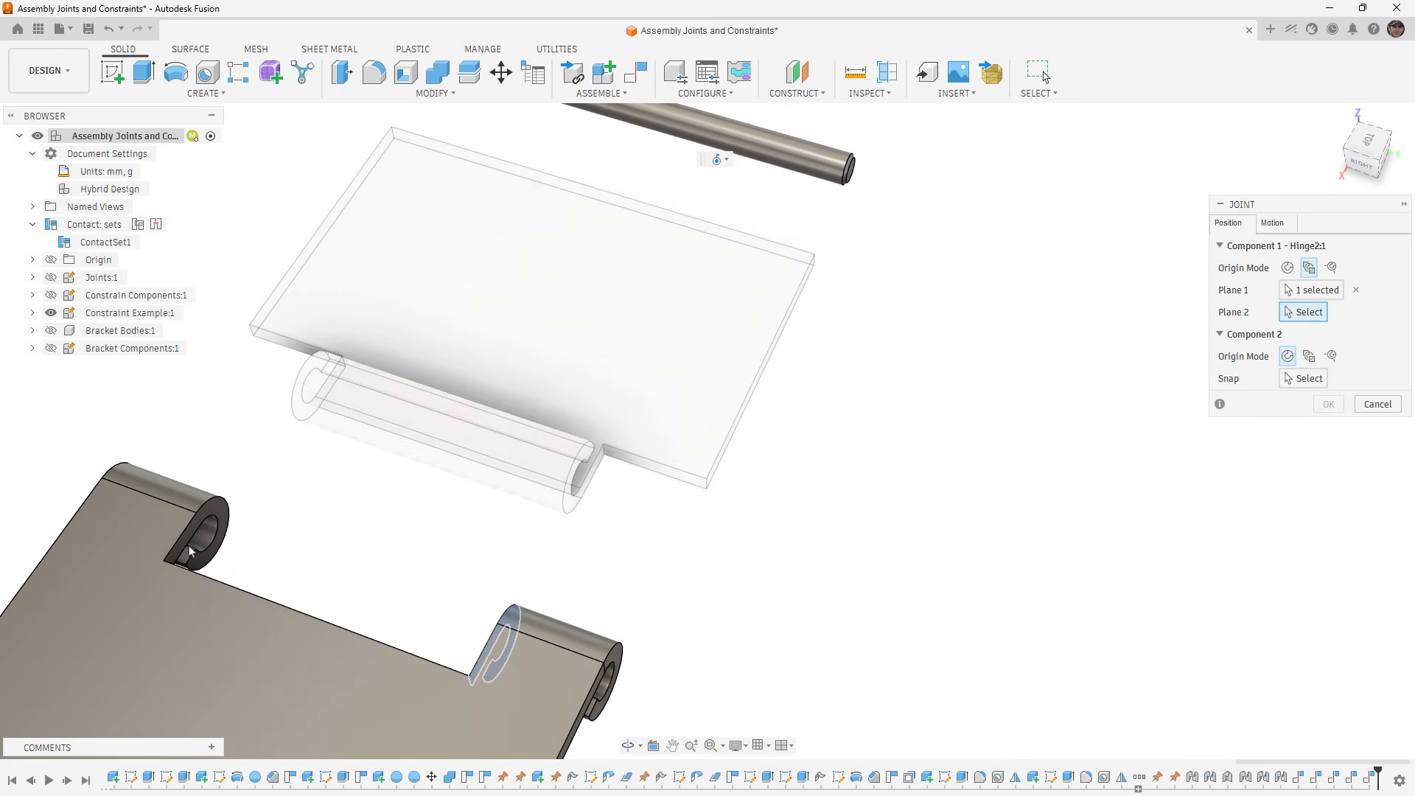
click(212, 514)
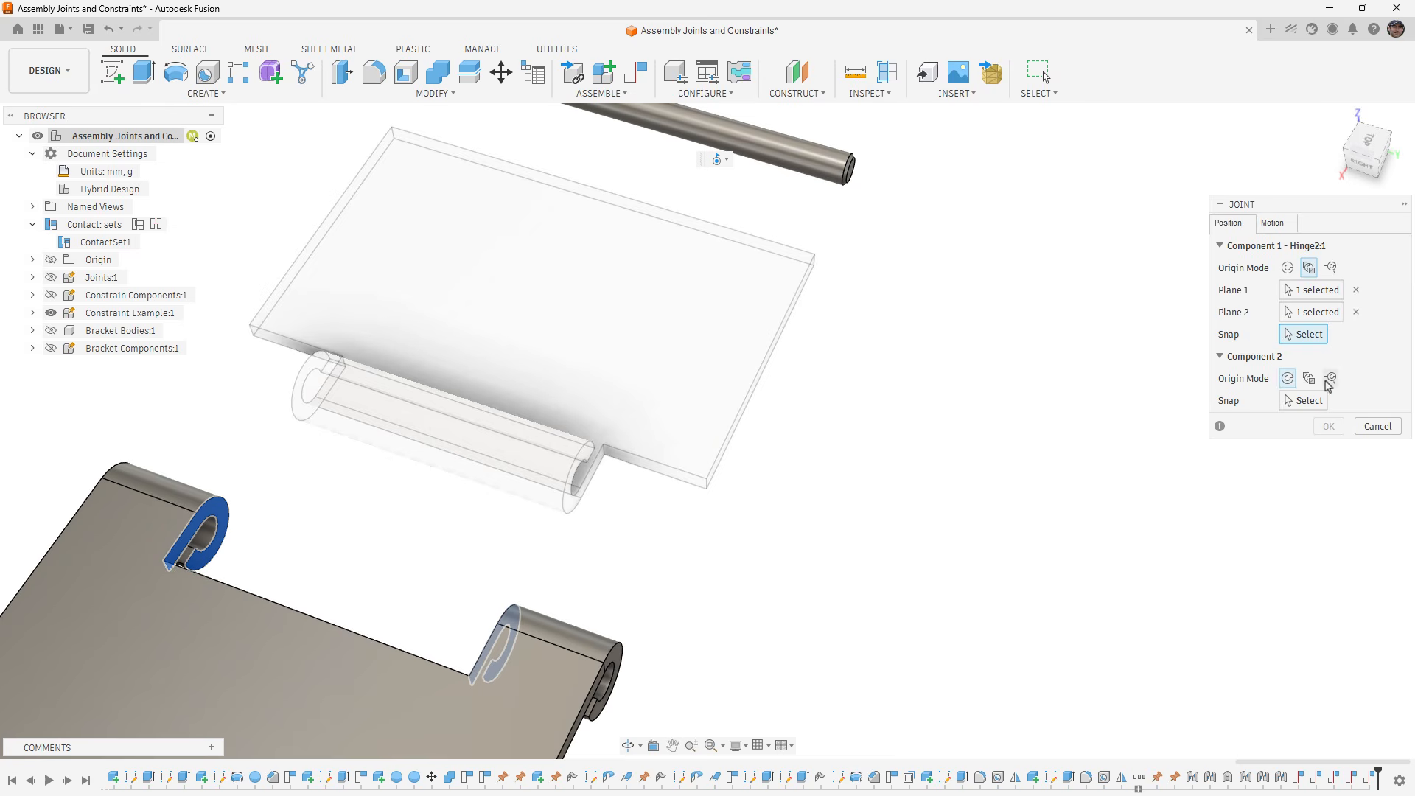
- Center the joint's second origin between both end faces of Hinge1's knuckle, snapping it to the center of the knuckle's bore
click(1315, 402)
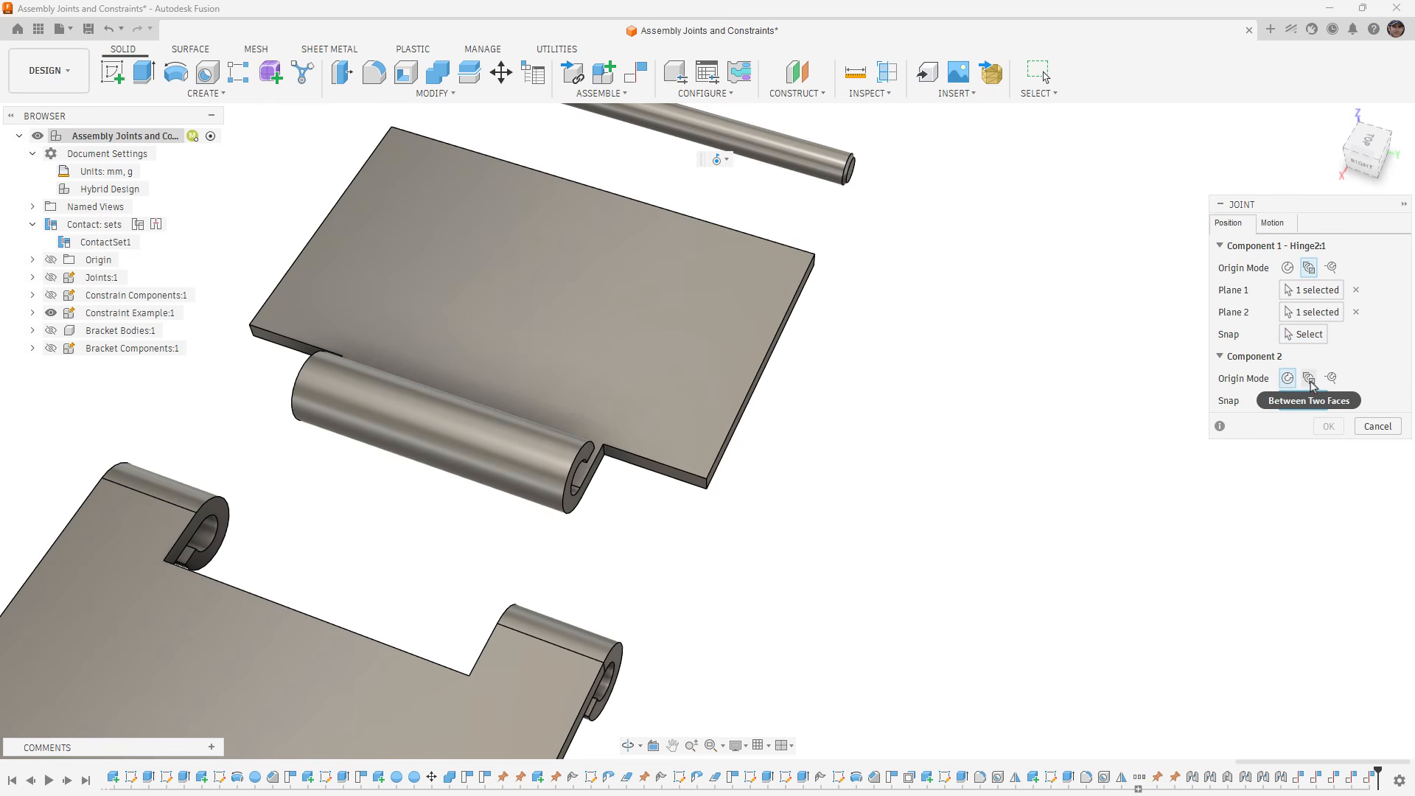
click(1310, 379)
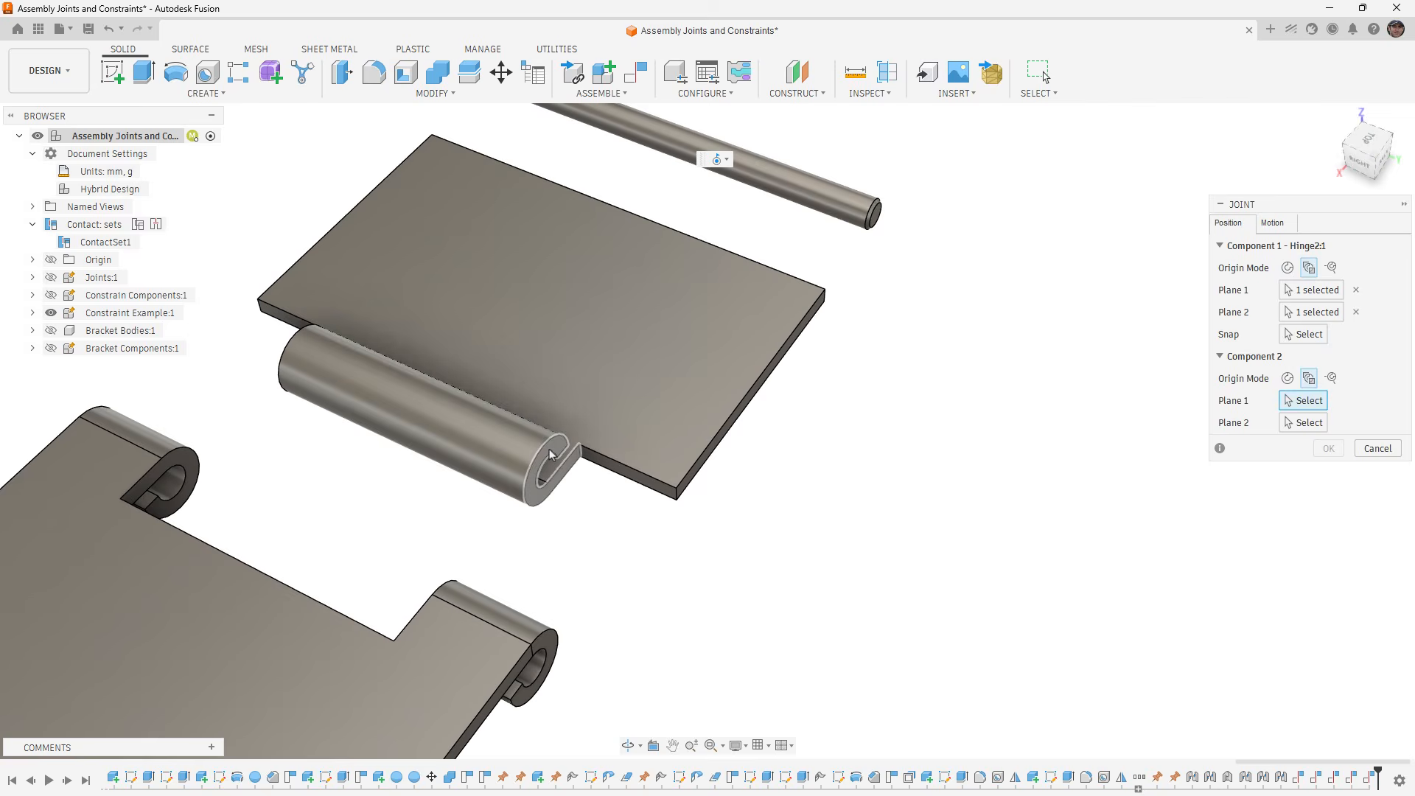
click(549, 454)
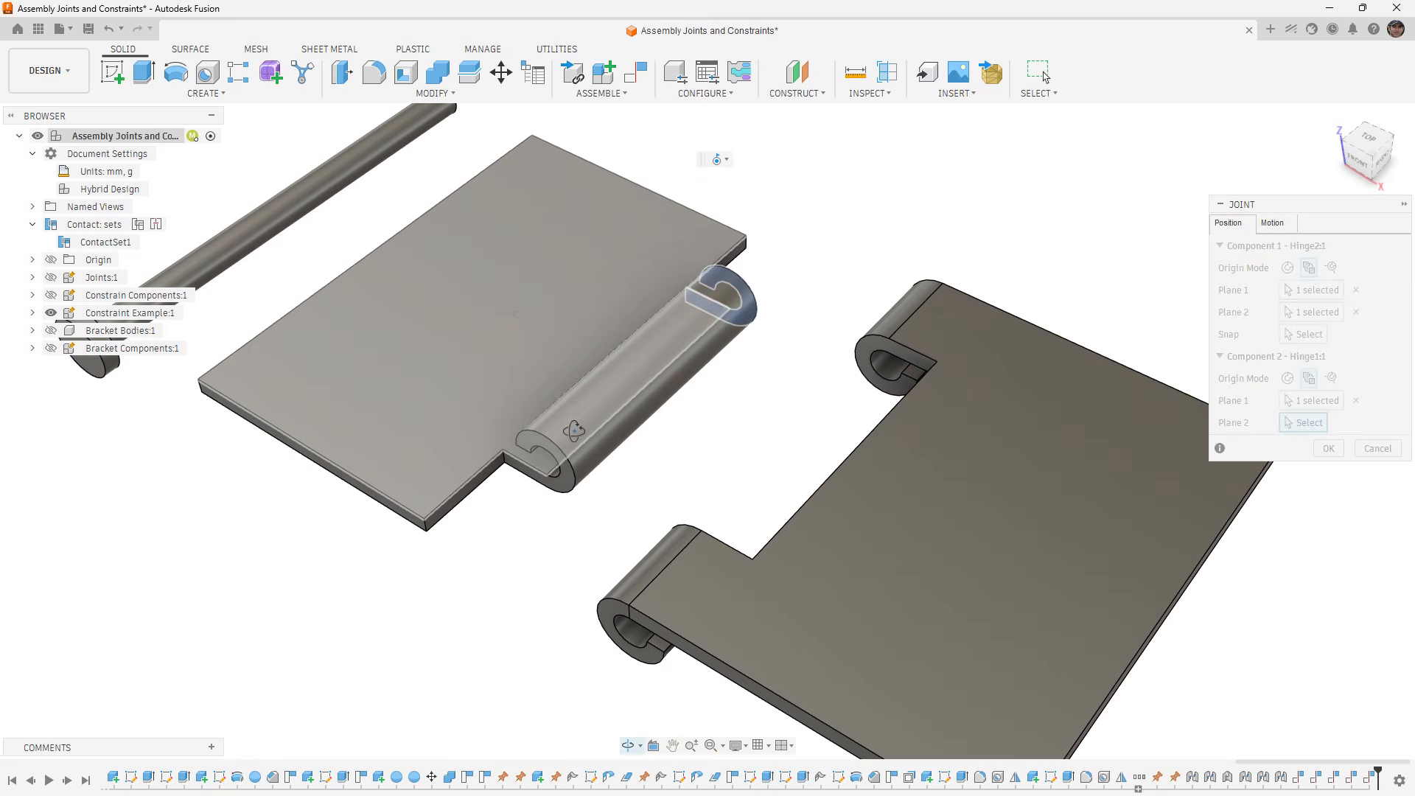
click(546, 447)
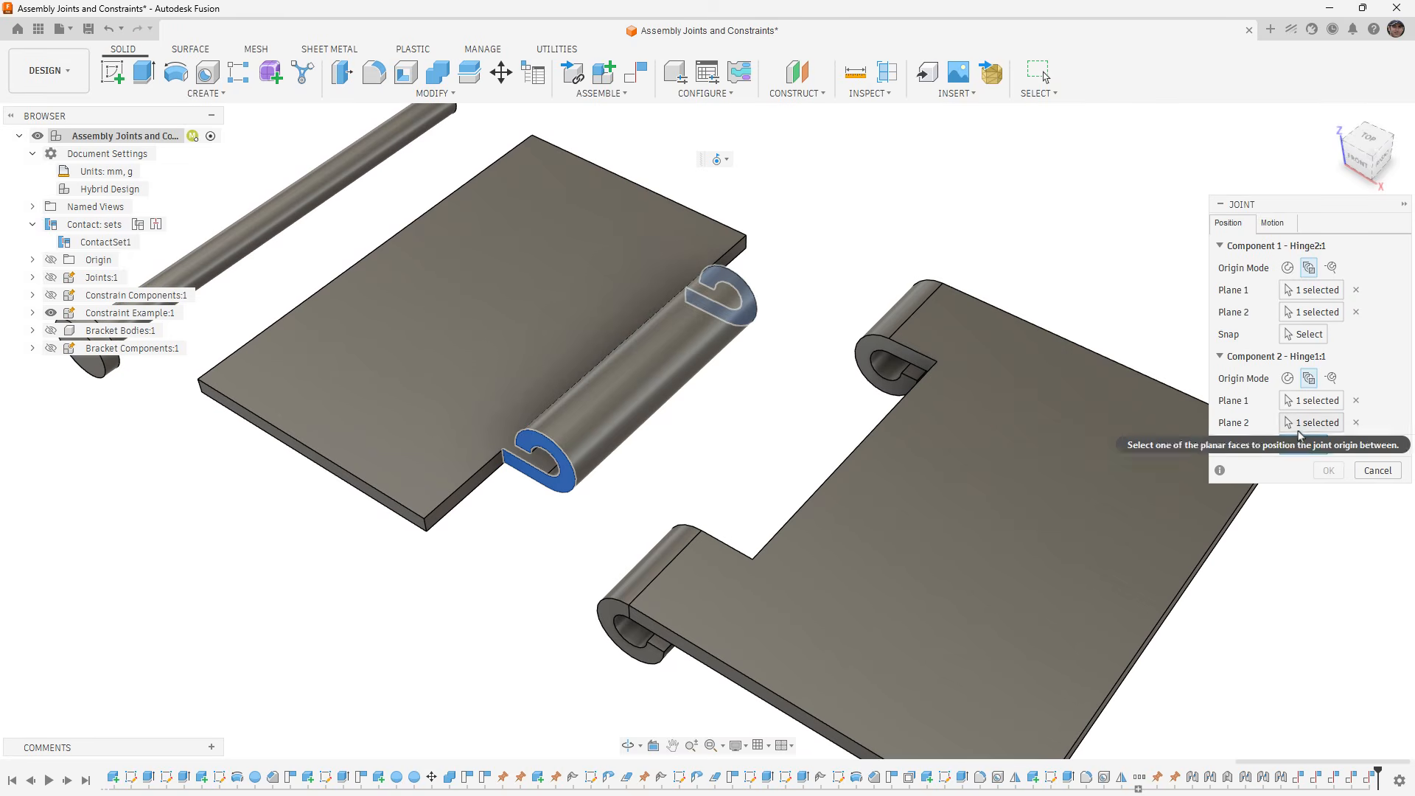
click(1304, 445)
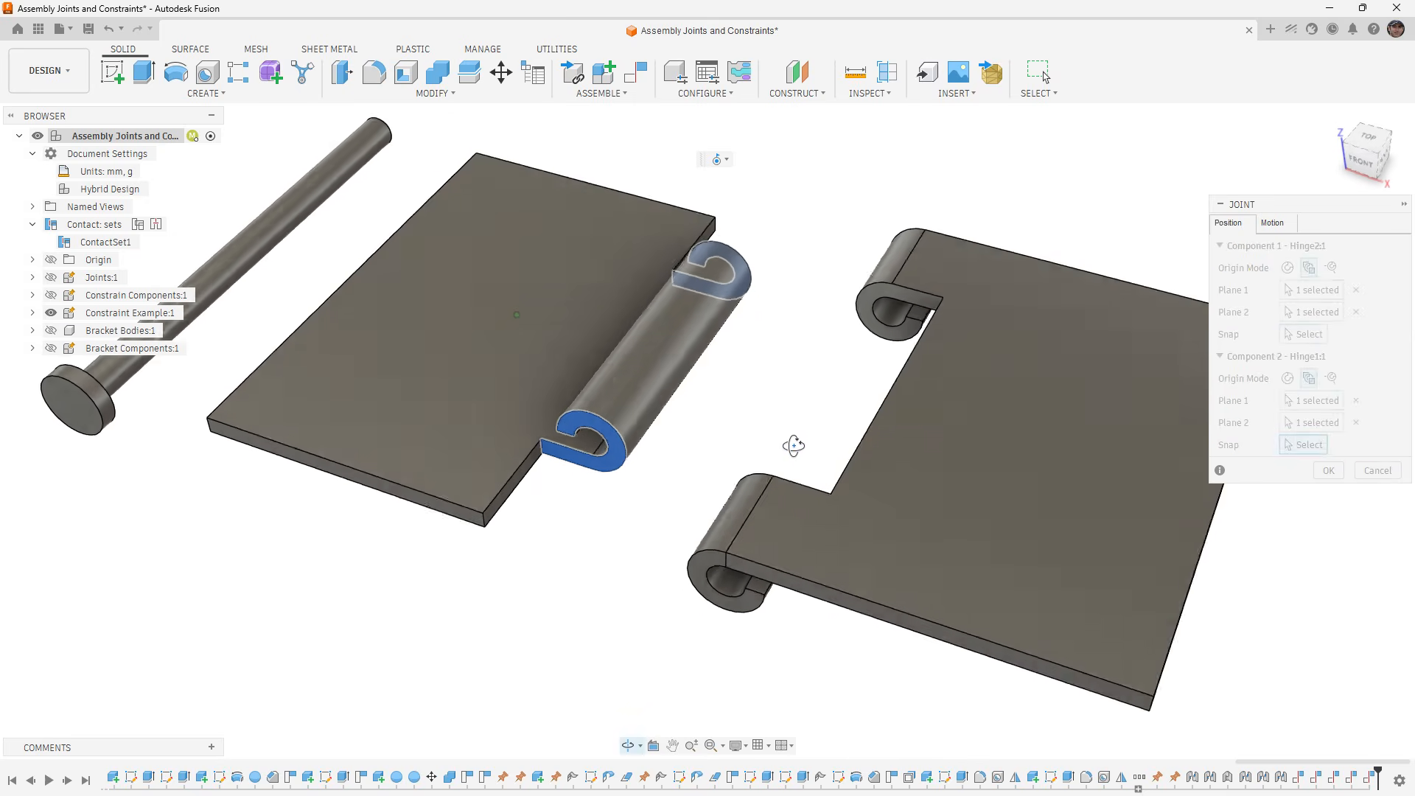
click(627, 427)
- Snap the first joint origin to the center of Hinge2's knuckle bore, and accept the joint
click(1303, 334)
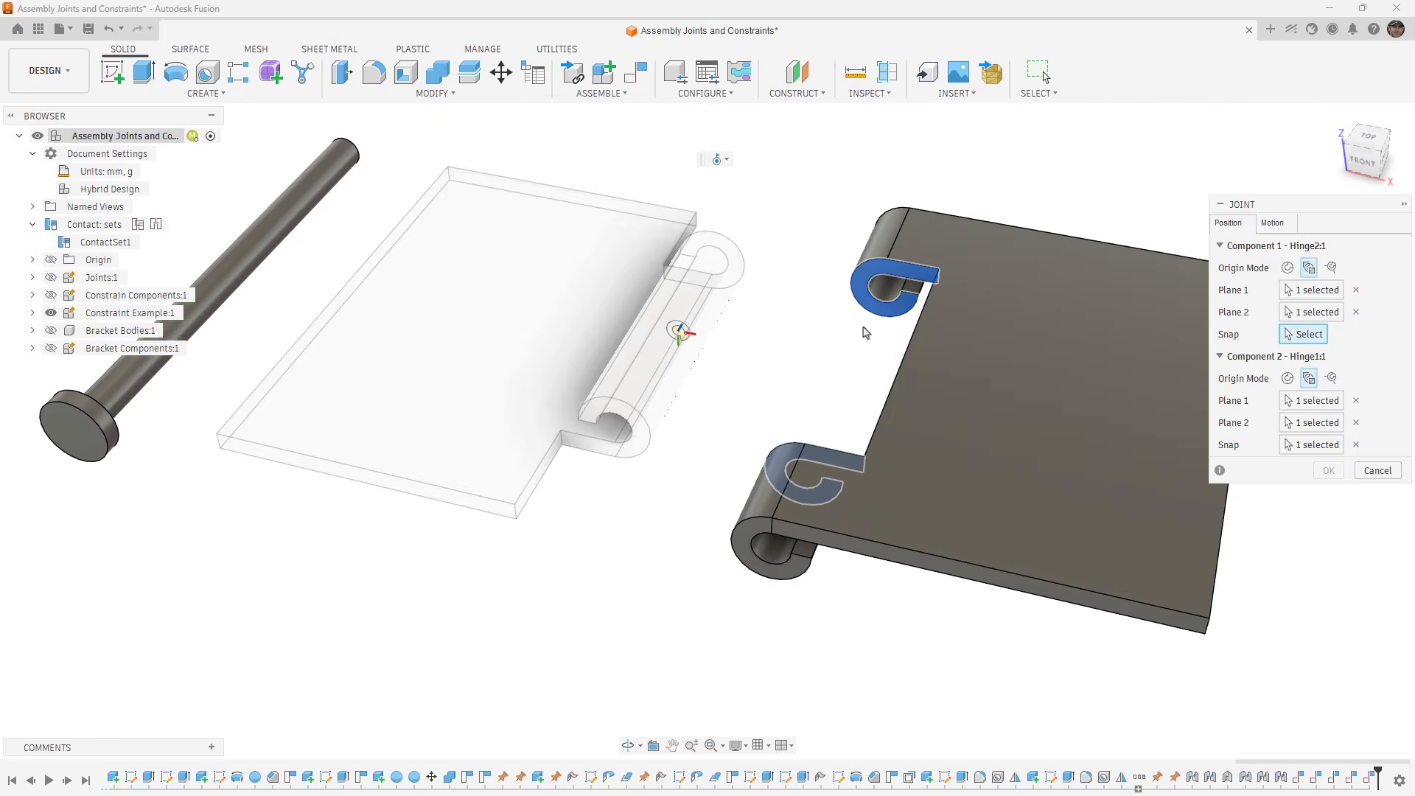
click(890, 308)
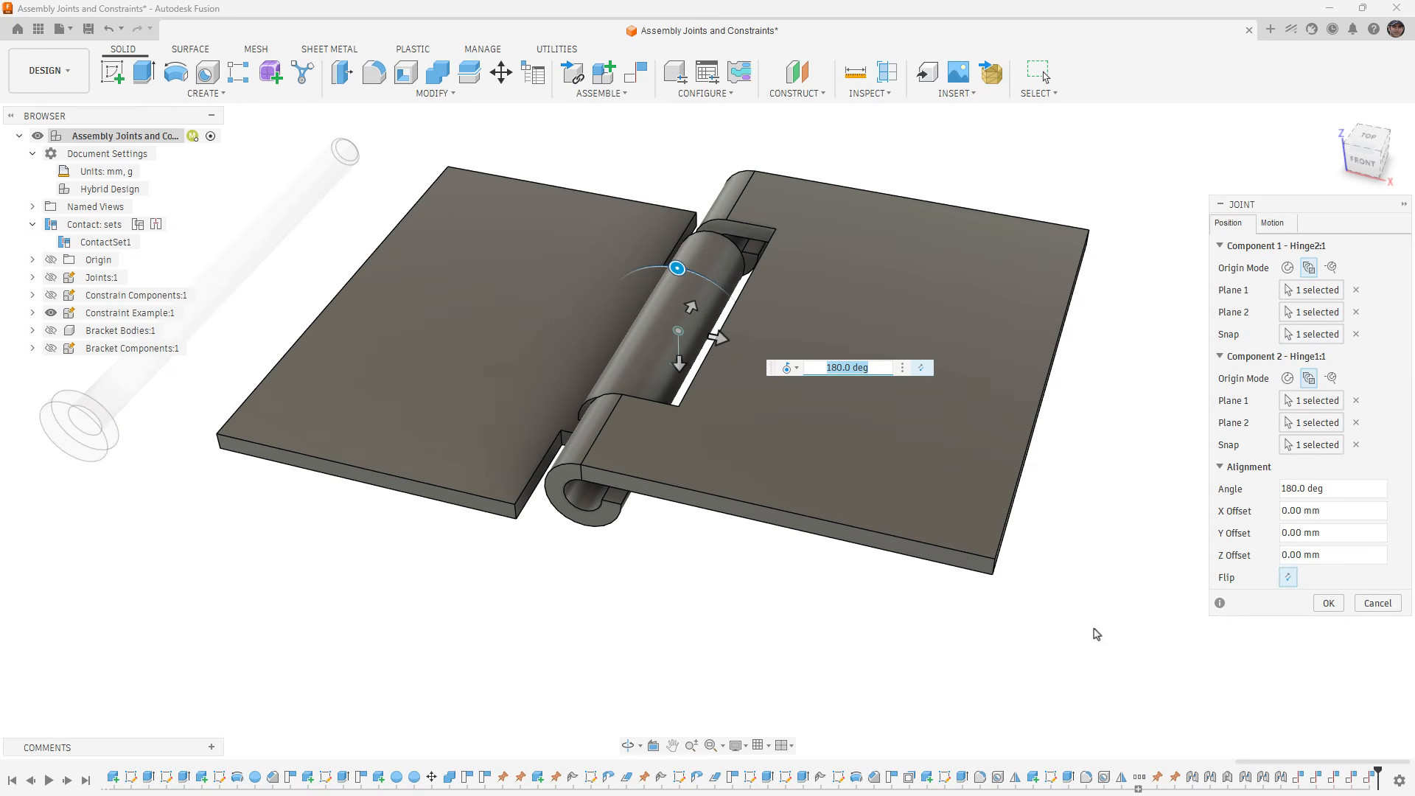
click(1328, 603)
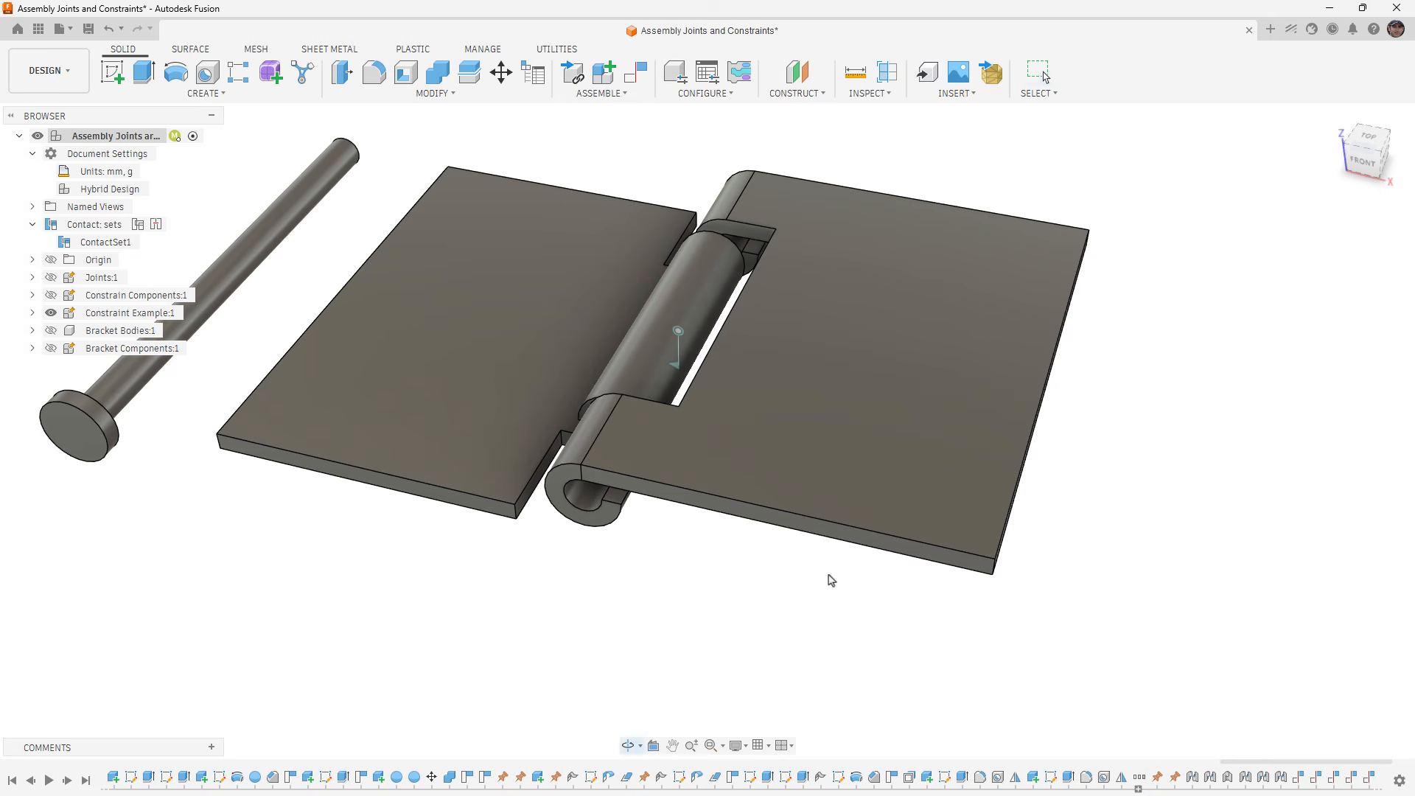
- Swing Hinge2 on the new joint, inspect the gaps between the knuckles from above, and revert its position
drag(840, 546, 853, 577)
shift+middle_drag(723, 407, 743, 487)
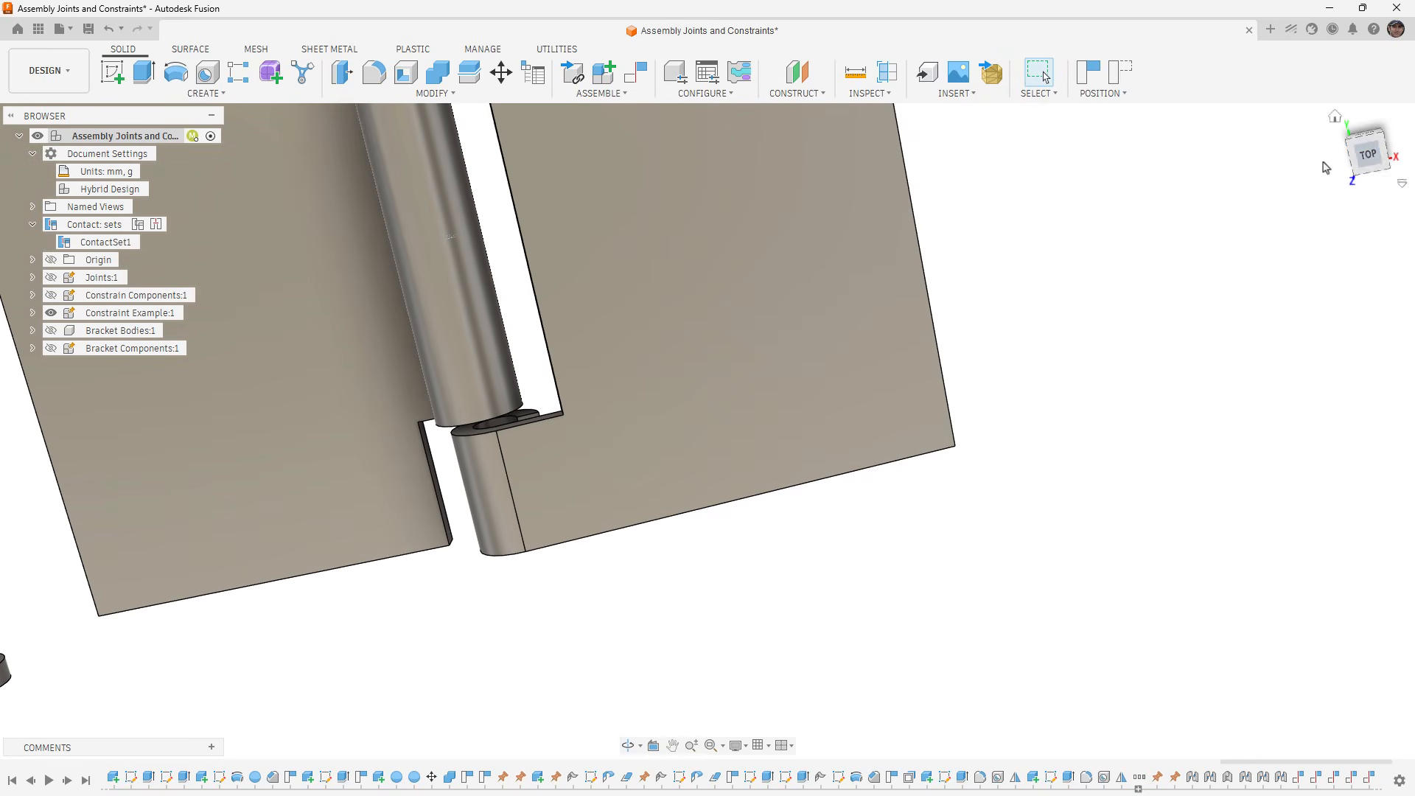
click(1368, 155)
middle_drag(708, 322, 908, 539)
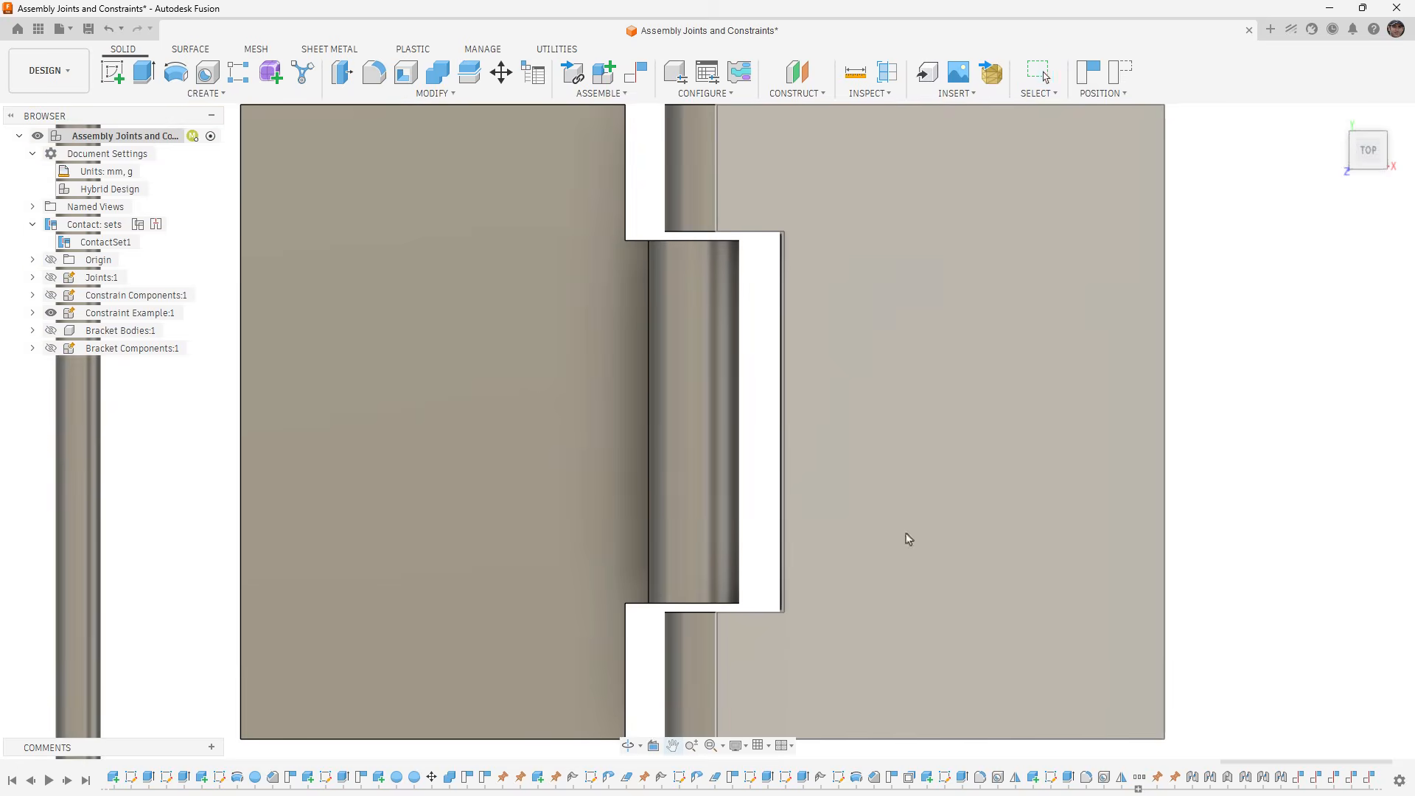
scroll(785, 494, down, 2)
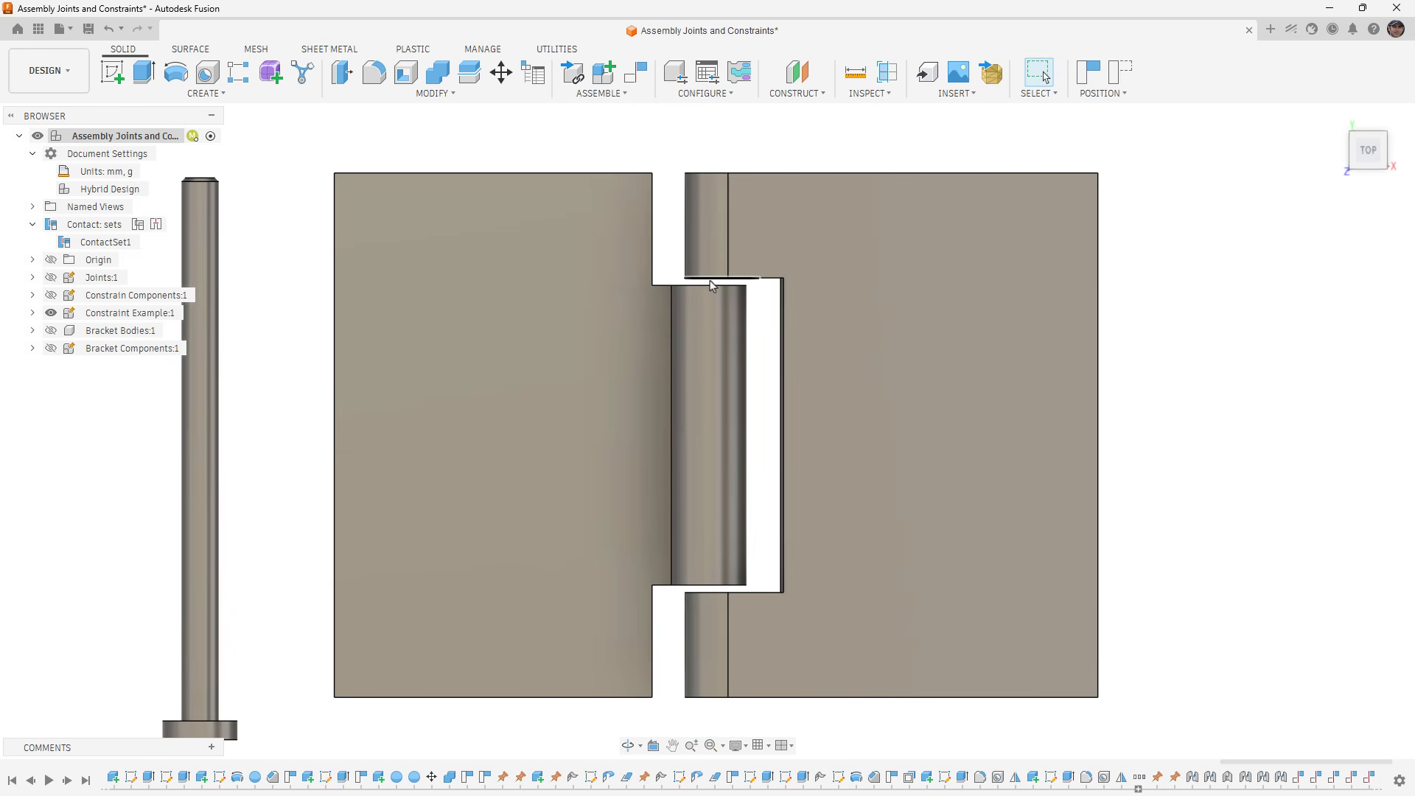
click(713, 289)
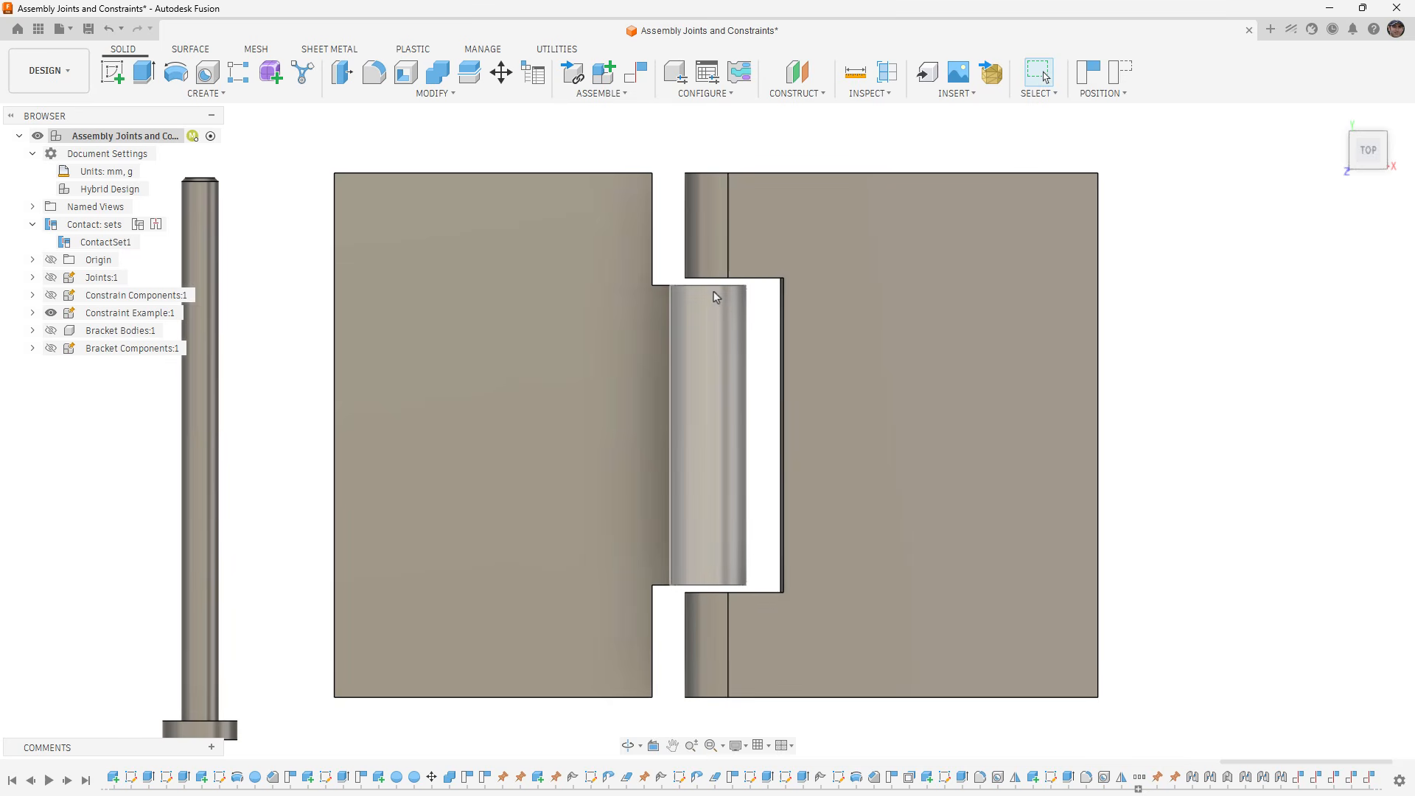
click(819, 360)
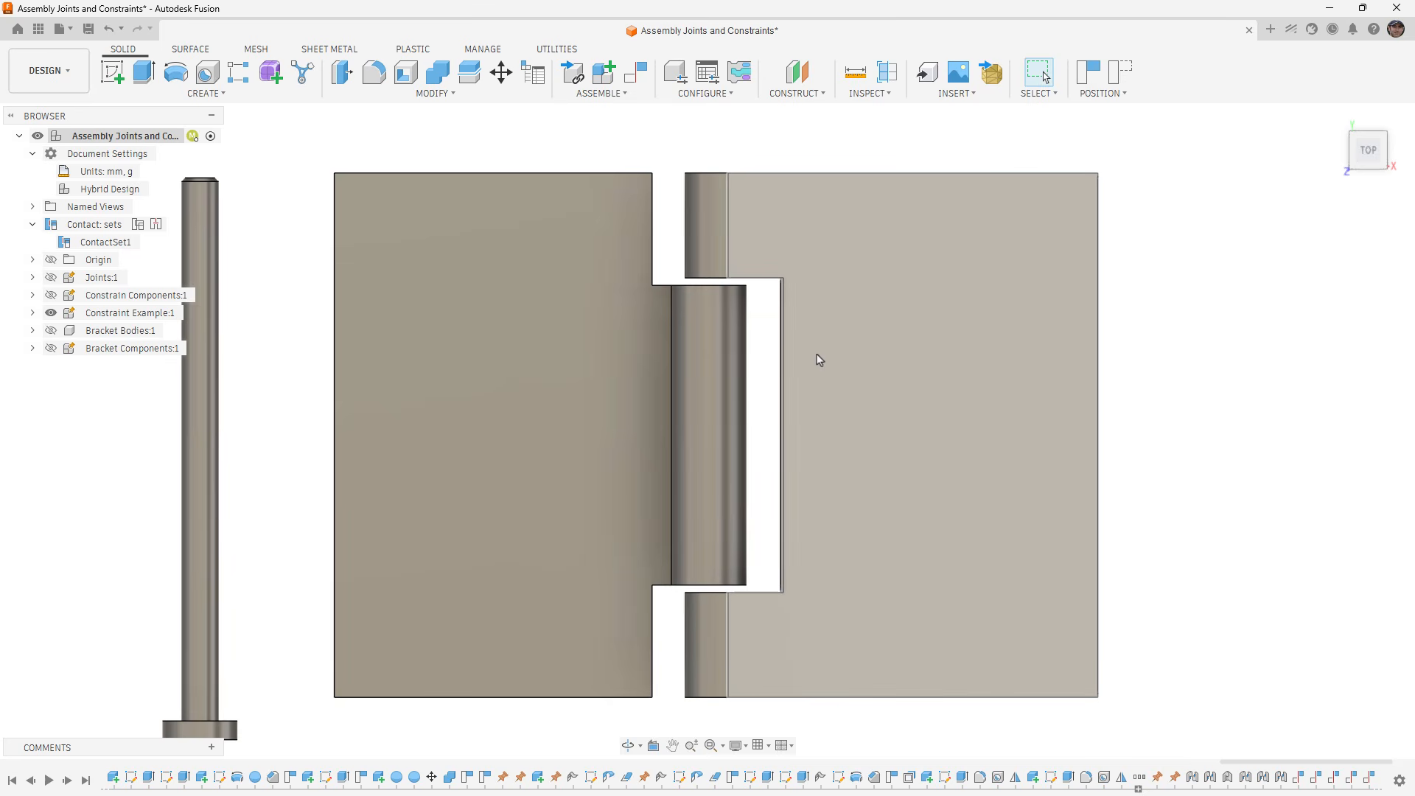
click(1120, 71)
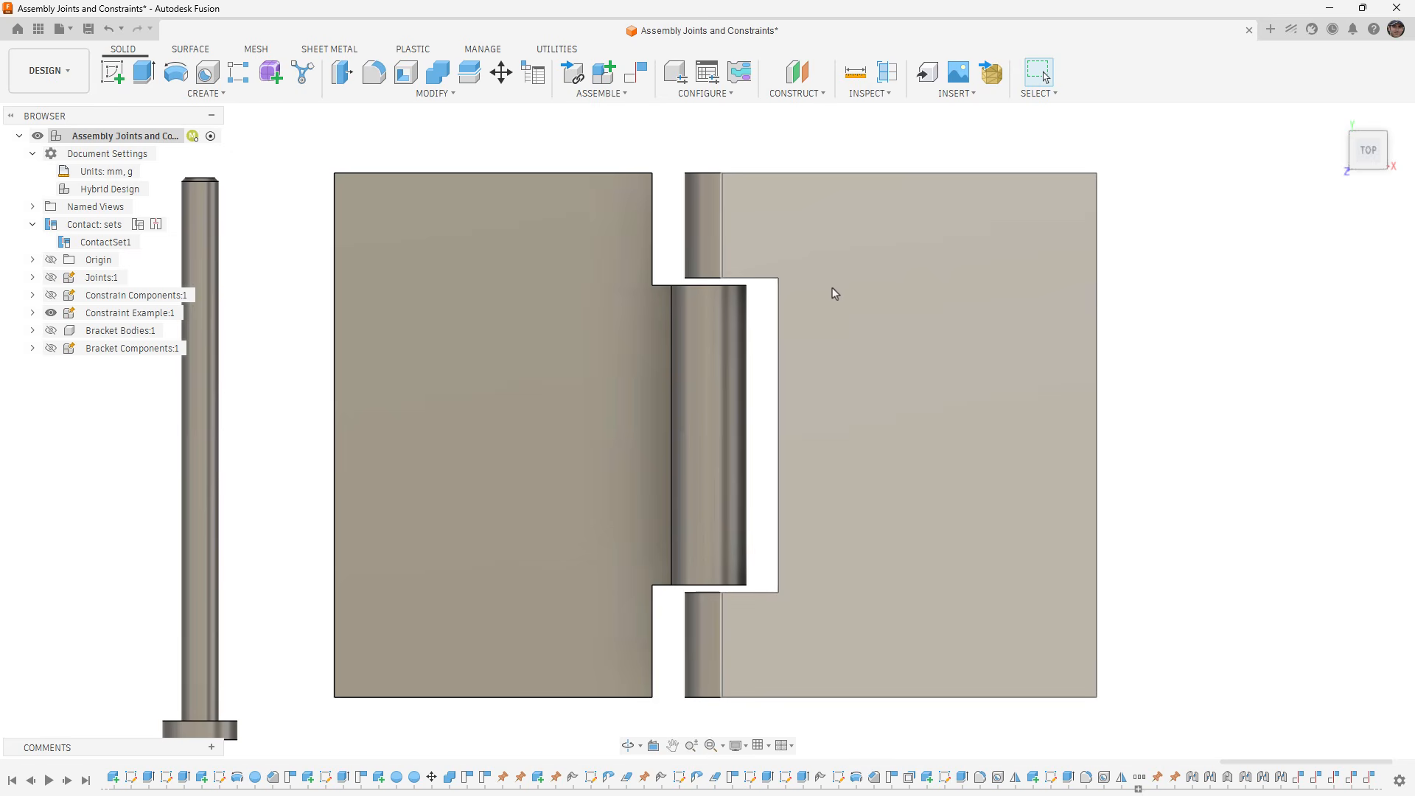
- Rotate Hinge2 about the hinge axis while viewing the assembly from the front, and restore its original position
scroll(726, 290, down, 2)
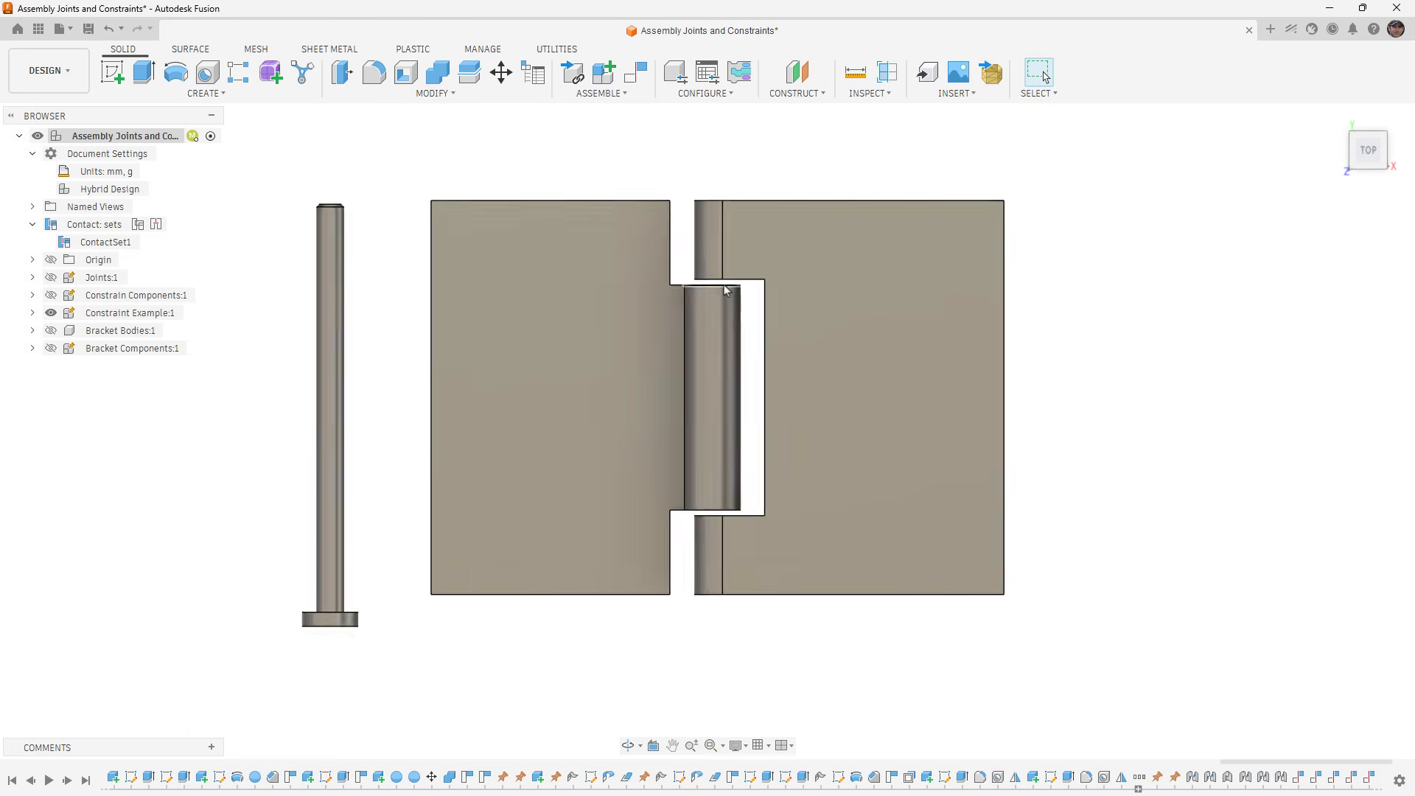
scroll(726, 290, down, 2)
shift+middle_drag(713, 329, 732, 274)
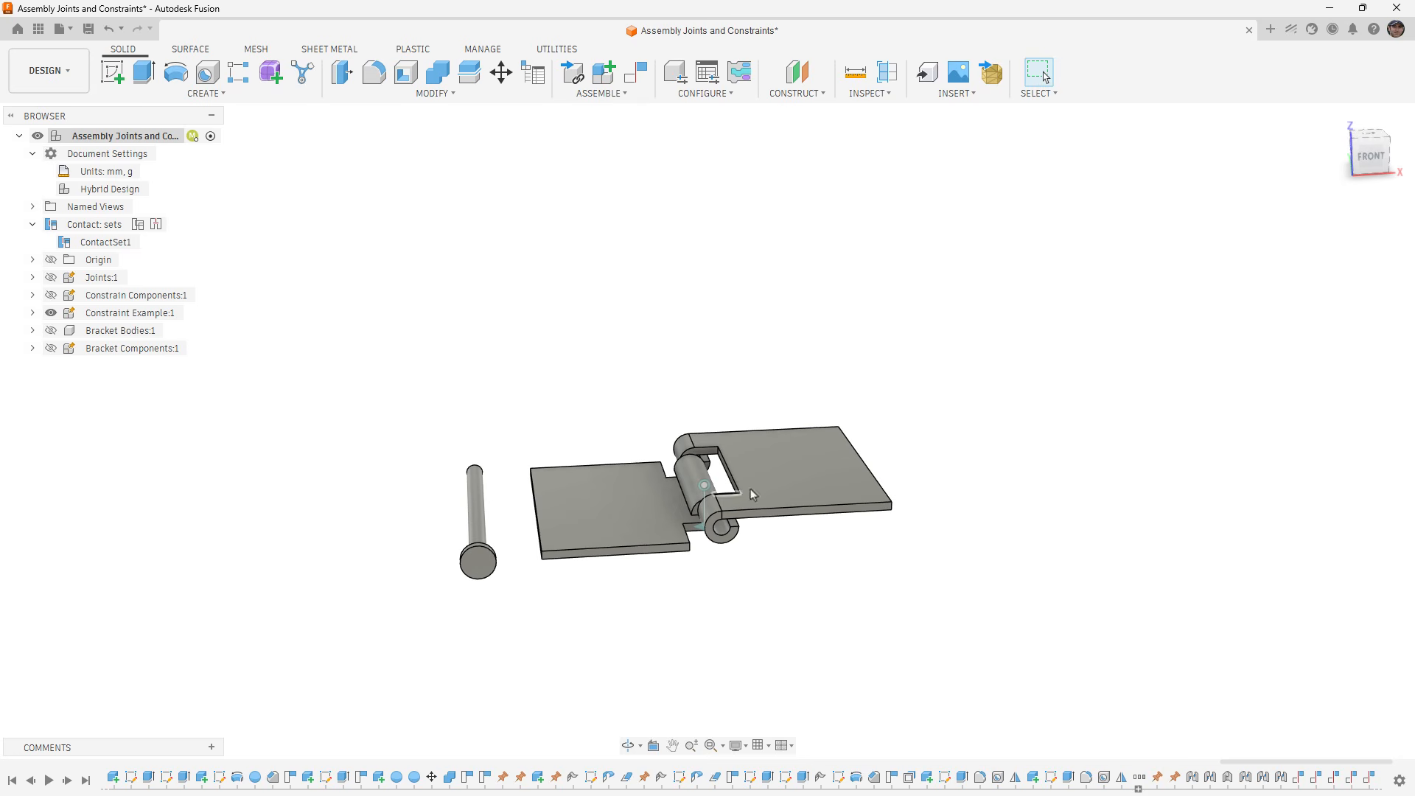
drag(807, 479, 838, 462)
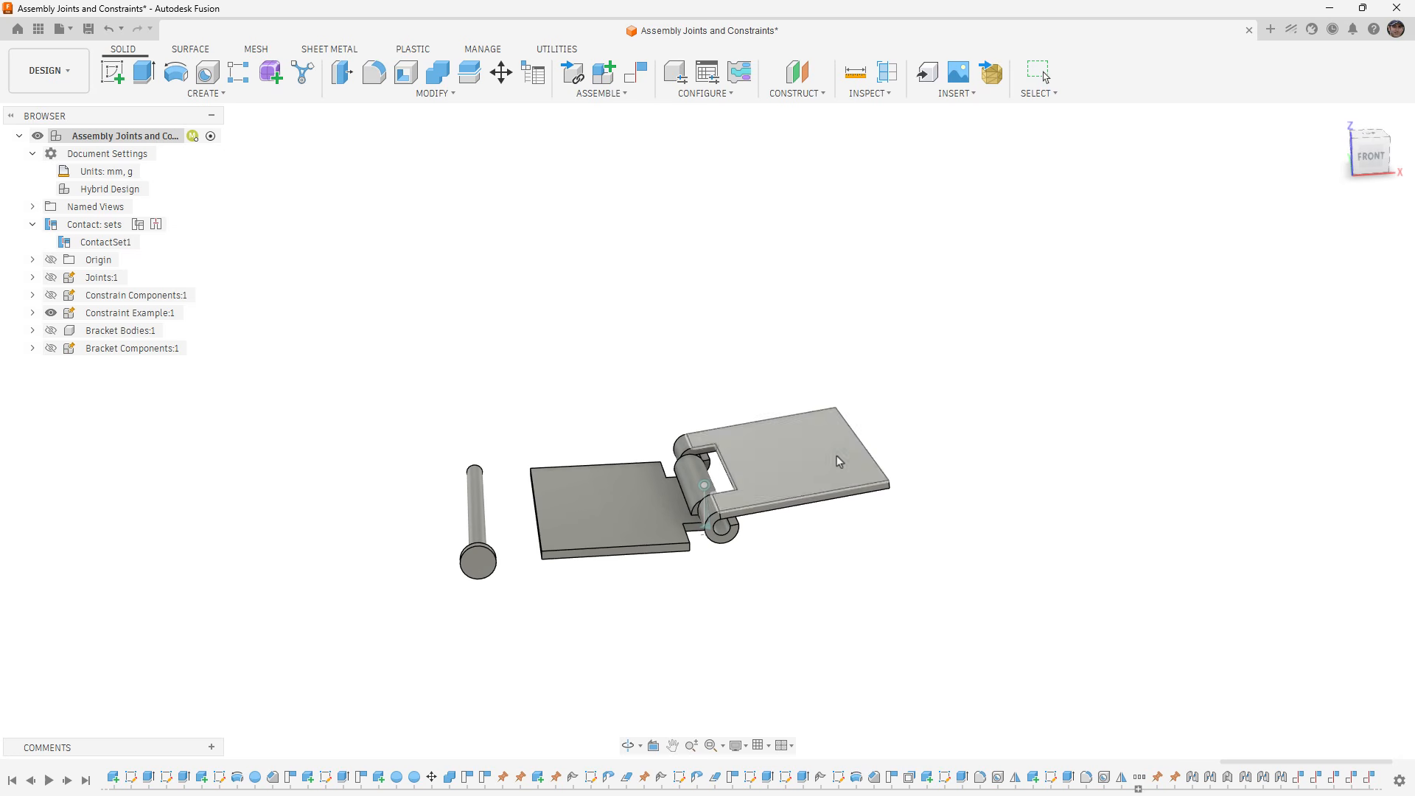
click(1118, 72)
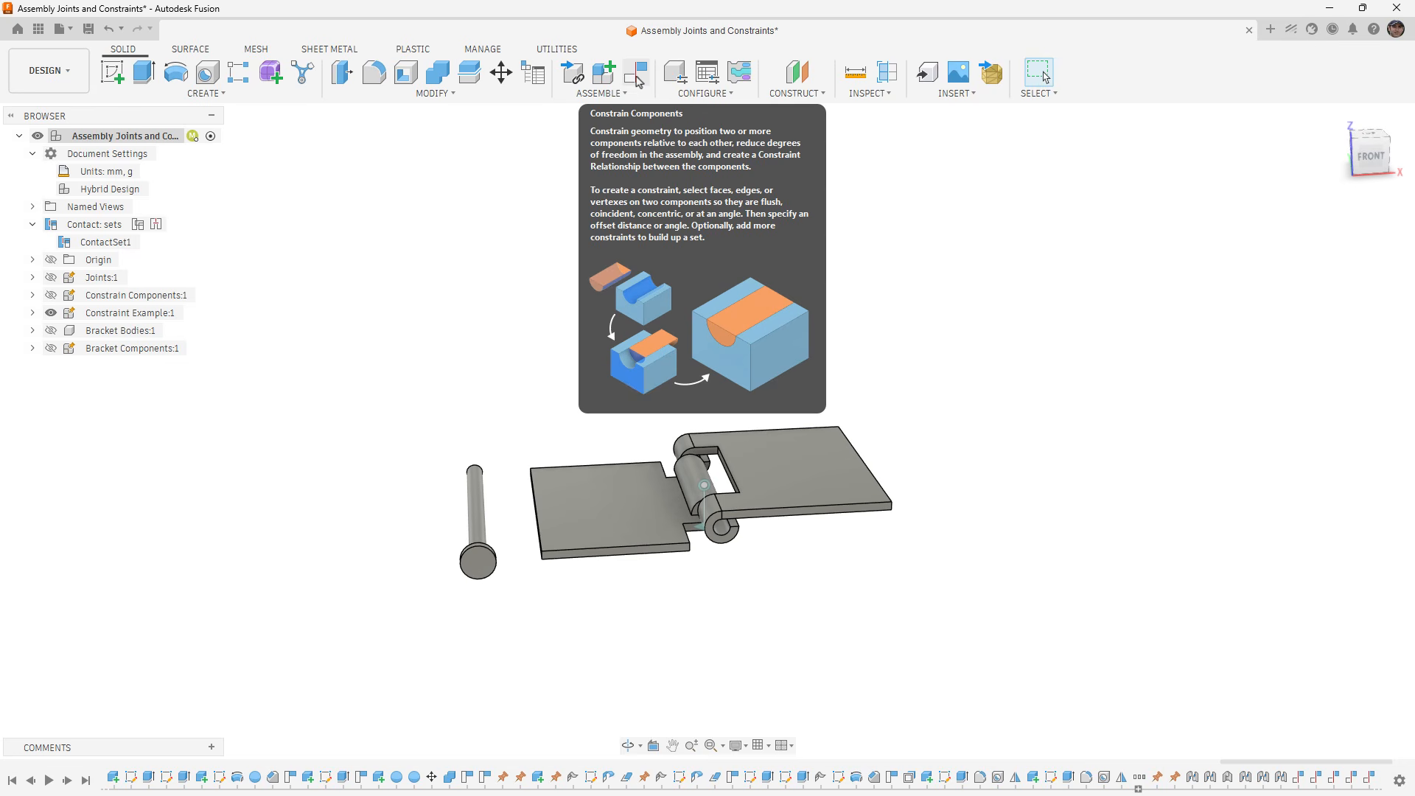
- Constrain the pin's shaft face to the knuckle bore face of Hinge2 with a 0.00 mm offset
click(637, 77)
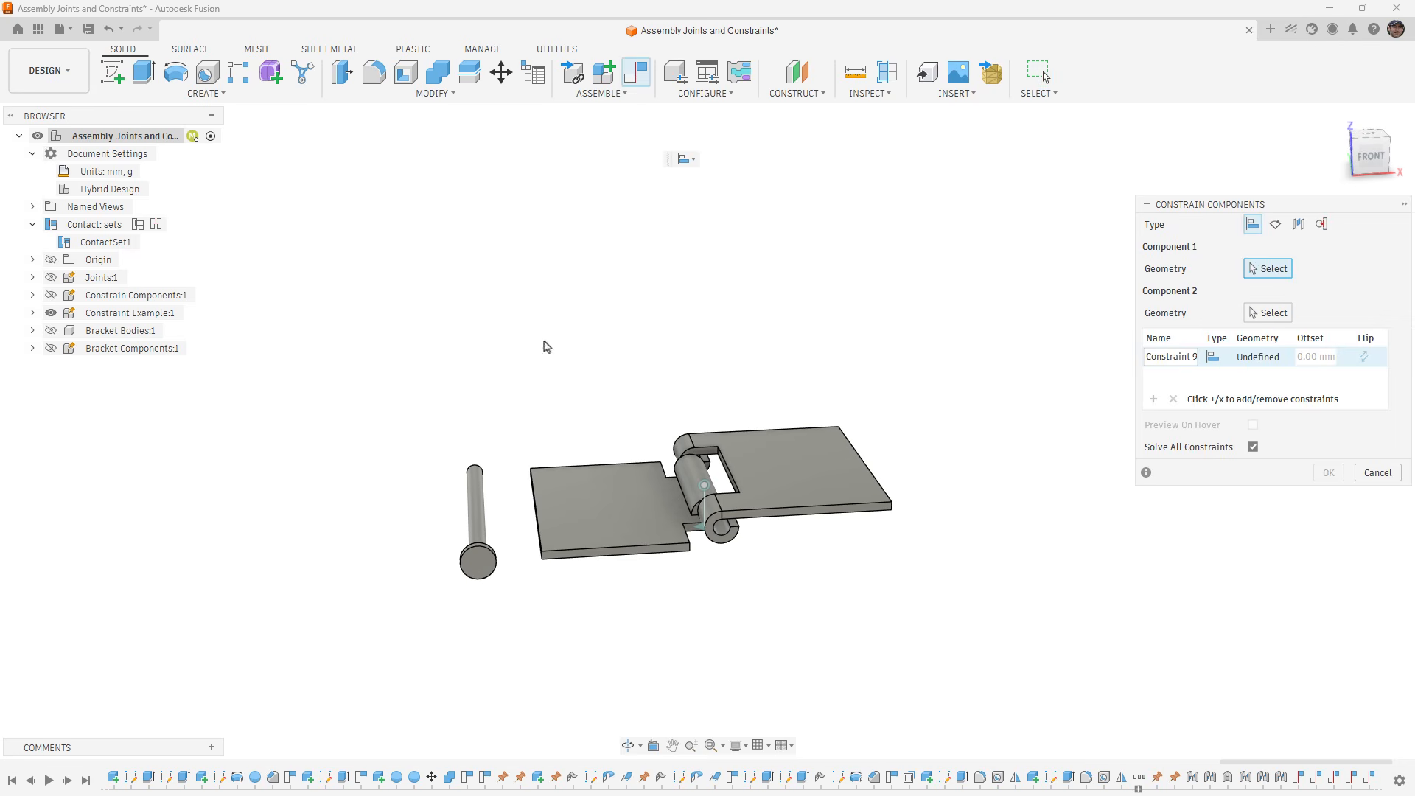
click(475, 501)
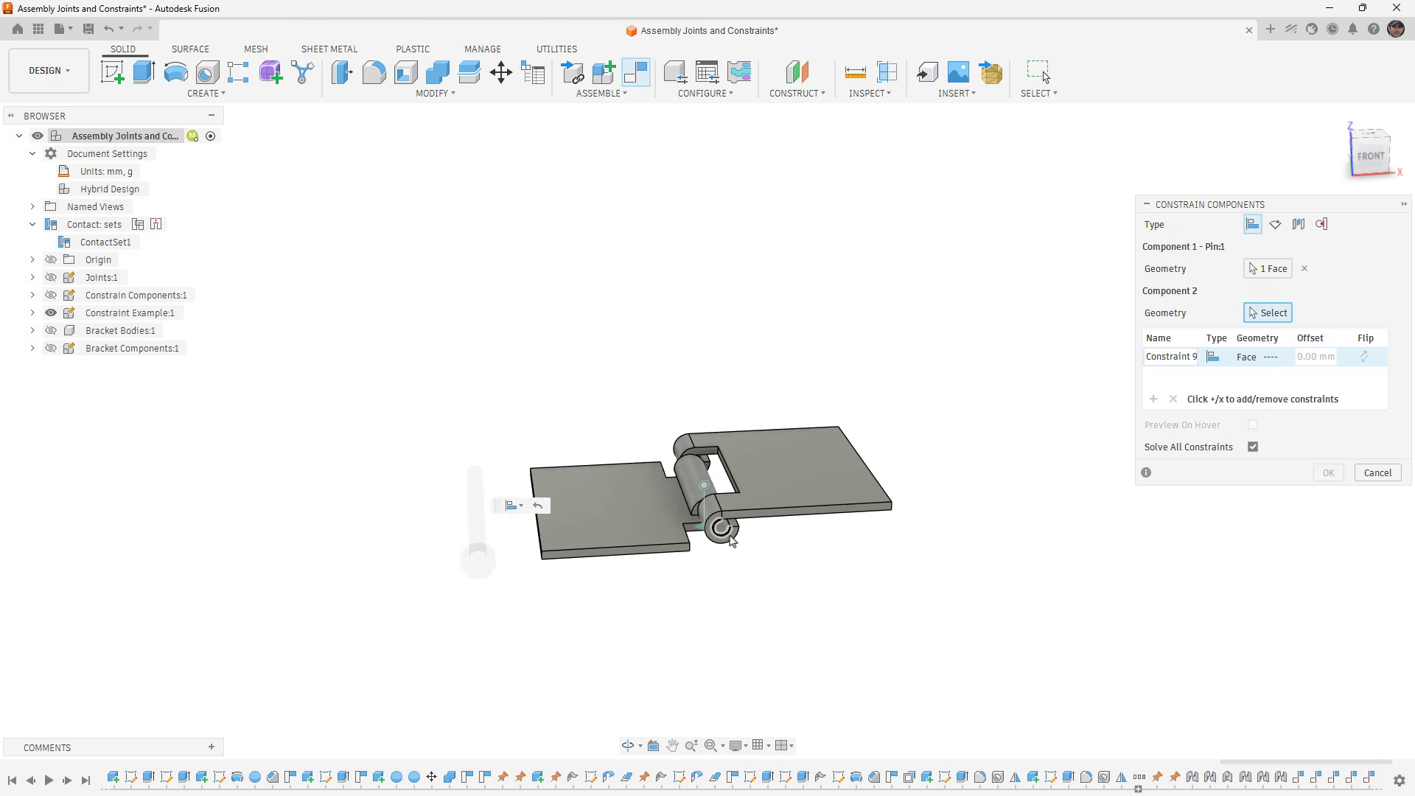
click(720, 529)
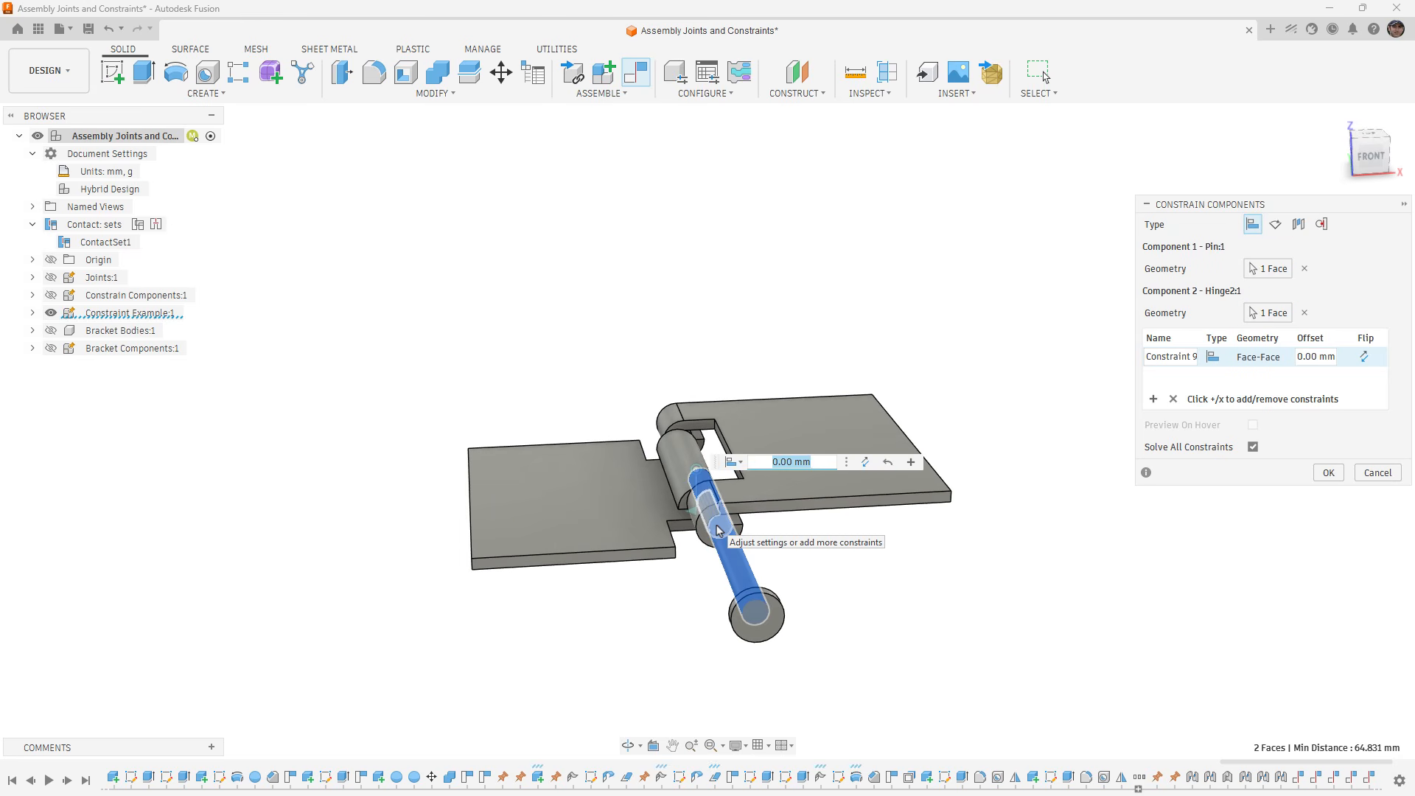
- Add a second constraint seating the underside of the pin's head against Hinge2's knuckle end face at 0.00 mm offset, and accept
click(910, 462)
shift+middle_drag(884, 516, 803, 549)
scroll(1113, 536, up, 3)
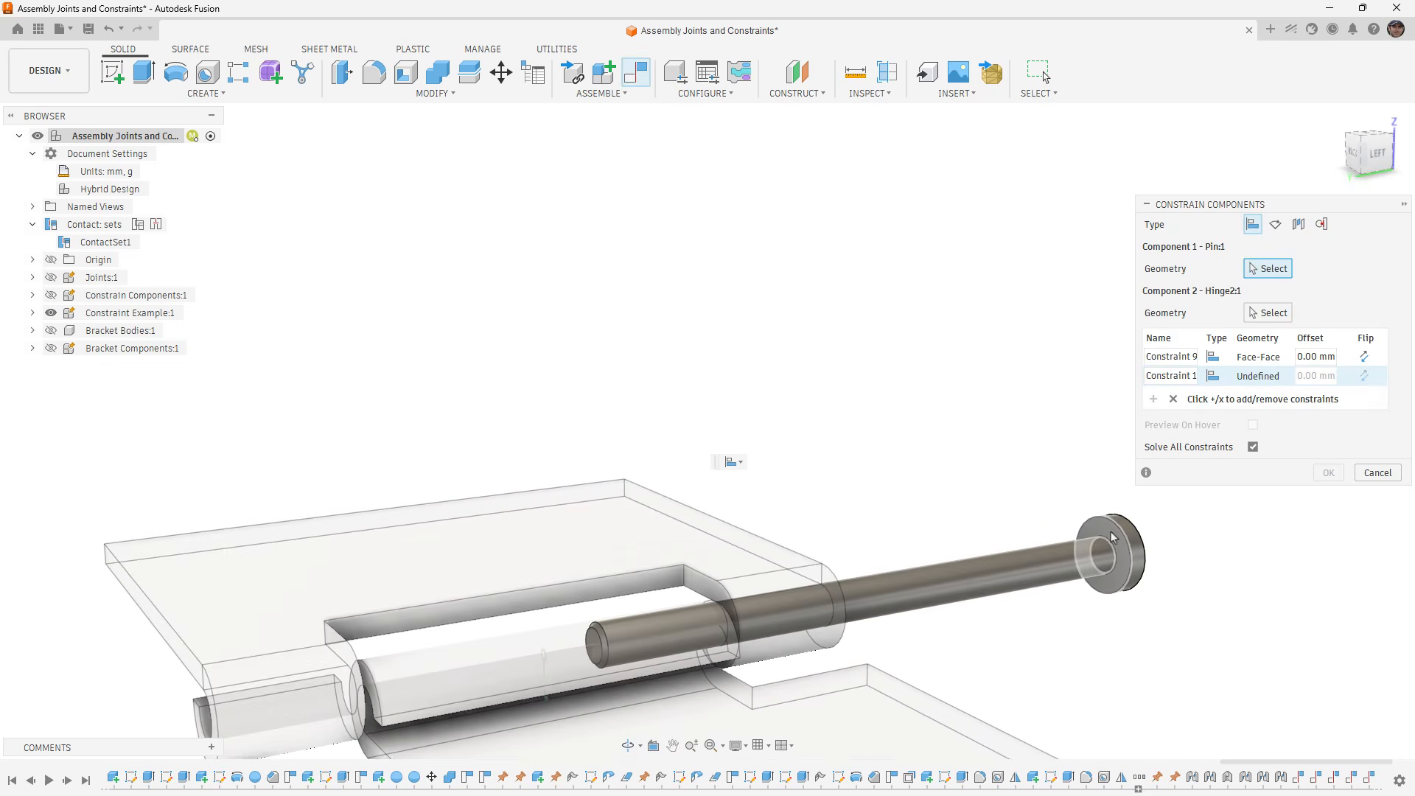
click(1113, 537)
shift+middle_drag(956, 565, 882, 572)
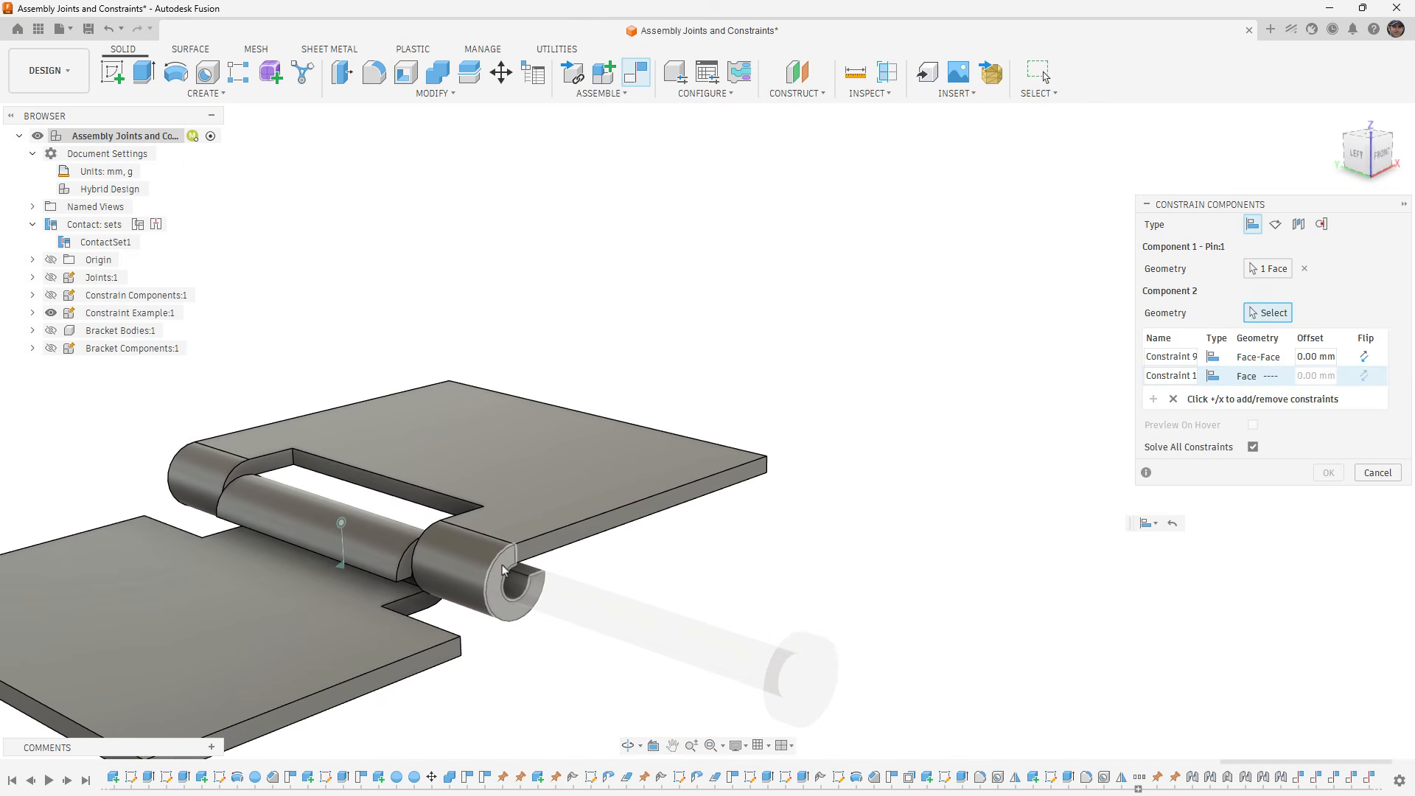
click(503, 570)
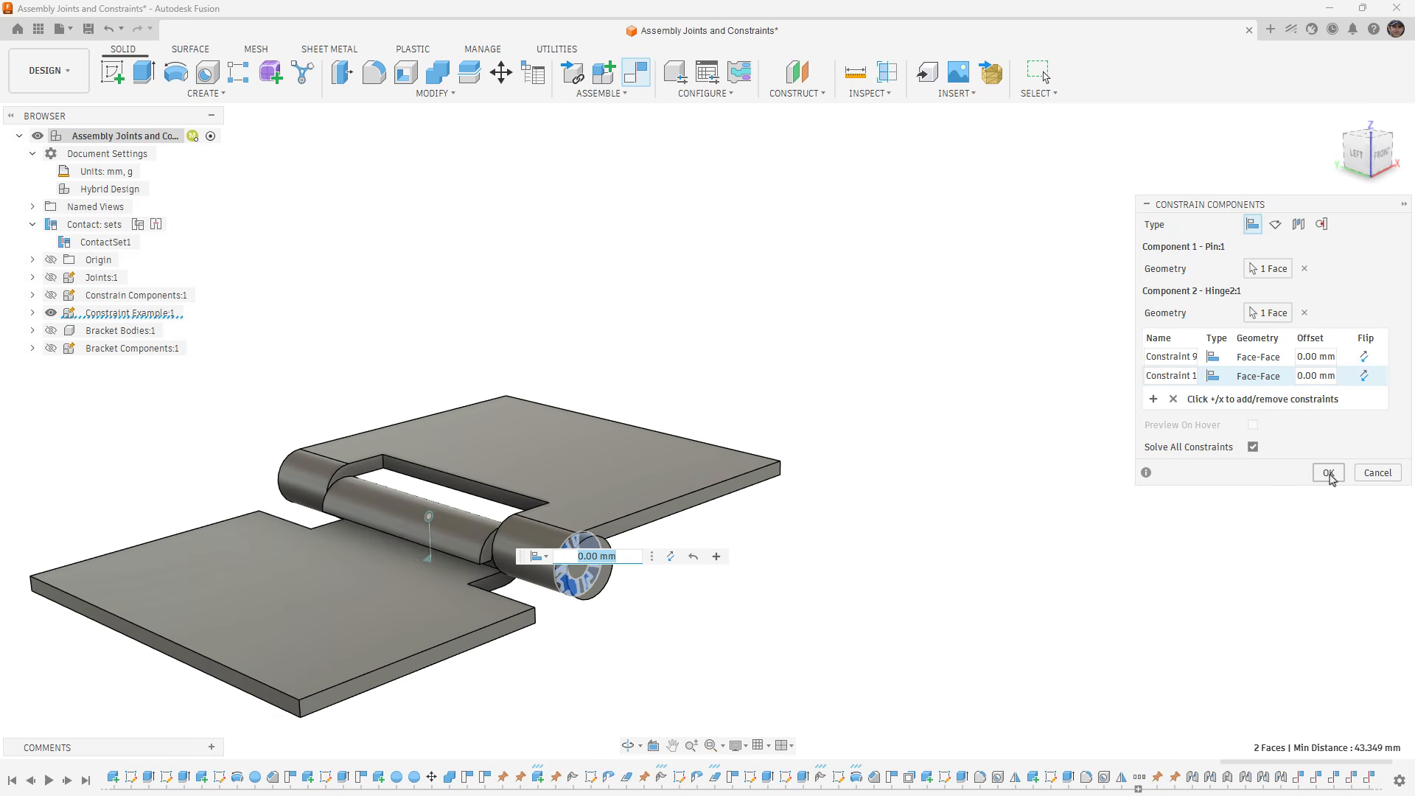
click(1328, 472)
- Swing the hinge leaf to test its motion with the pin in place, and revert the position
shift+middle_drag(774, 530, 758, 489)
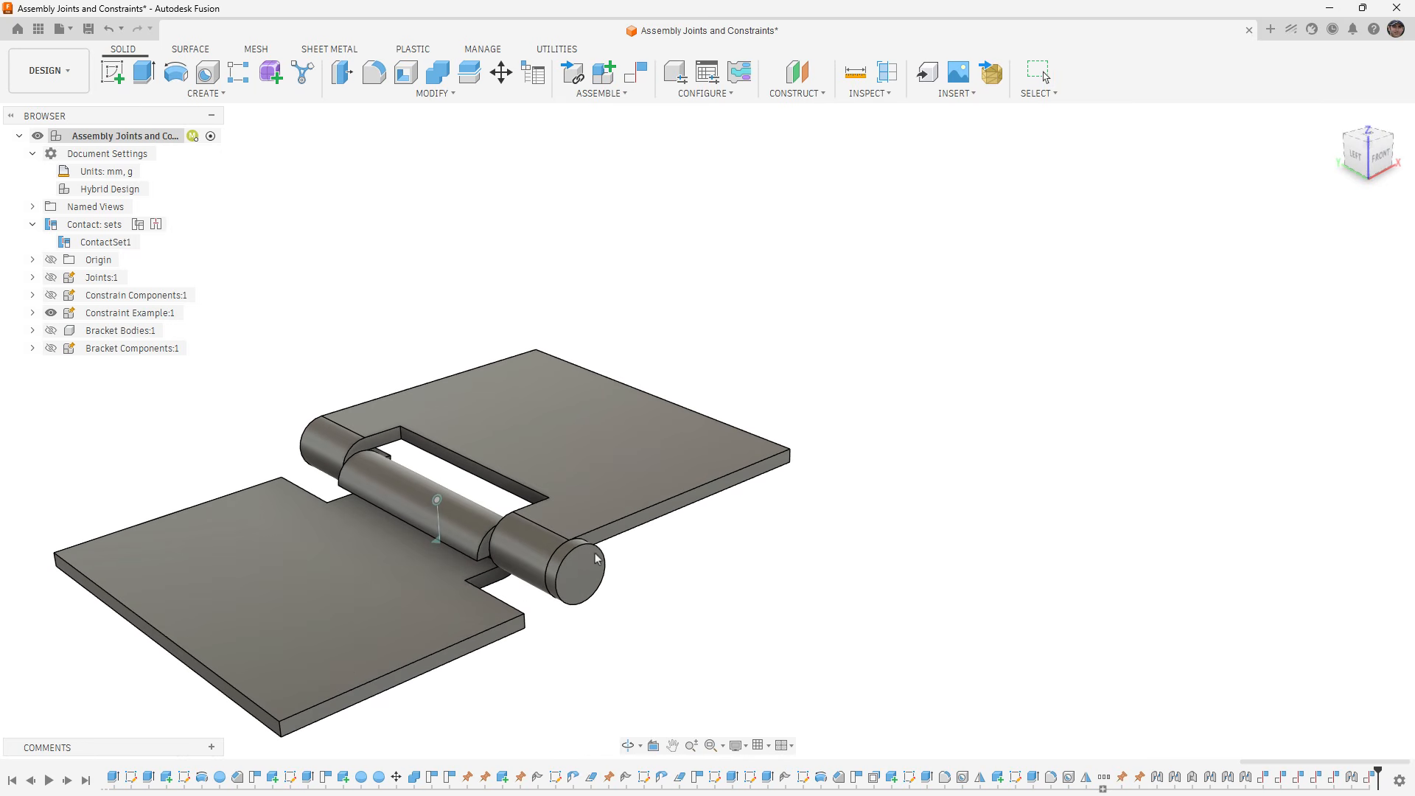
mouse_move(687, 482)
mouse_down()
mouse_move(650, 433)
mouse_move(737, 549)
mouse_move(635, 465)
mouse_move(661, 519)
mouse_move(555, 525)
mouse_up()
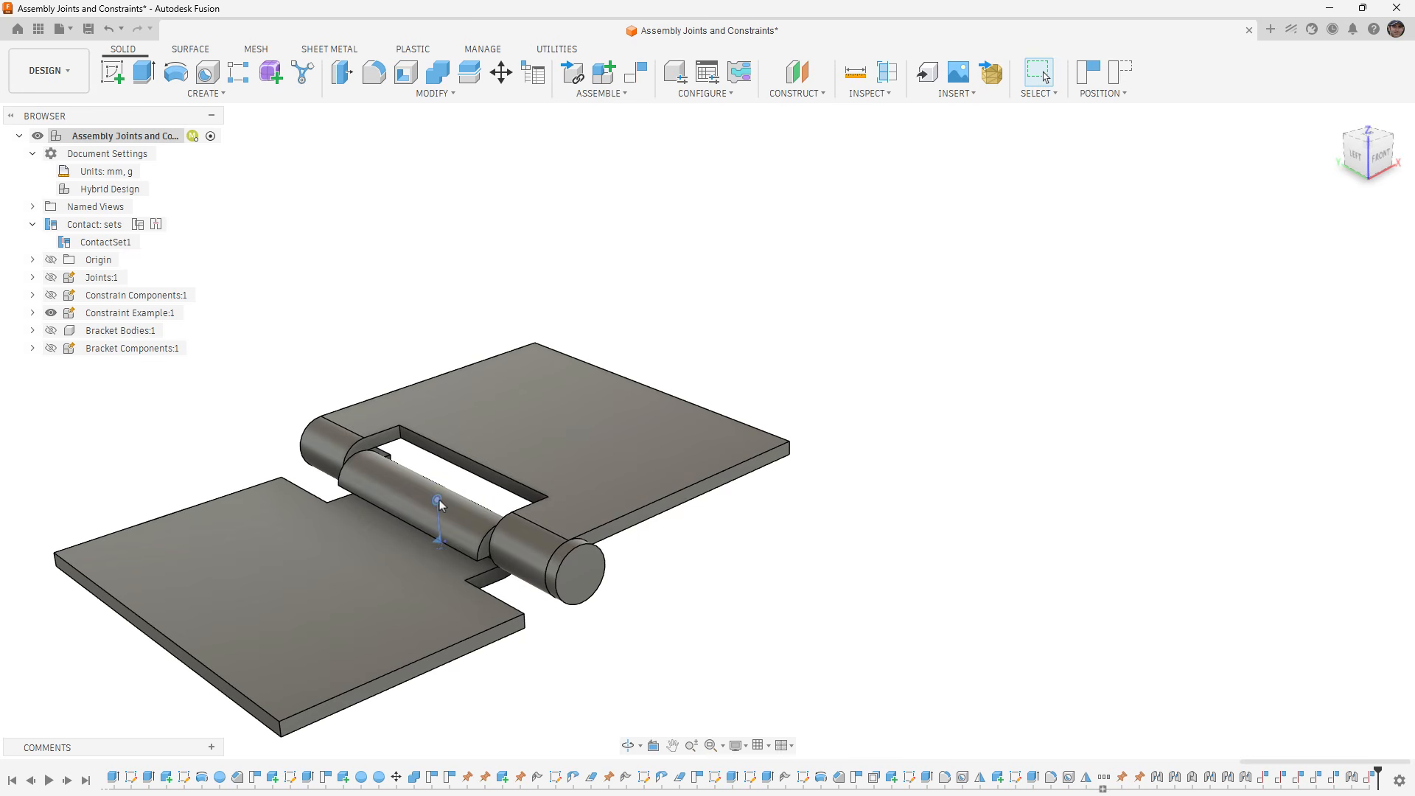
click(1122, 76)
scroll(1052, 328, down, 4)
shift+middle_drag(899, 549, 871, 558)
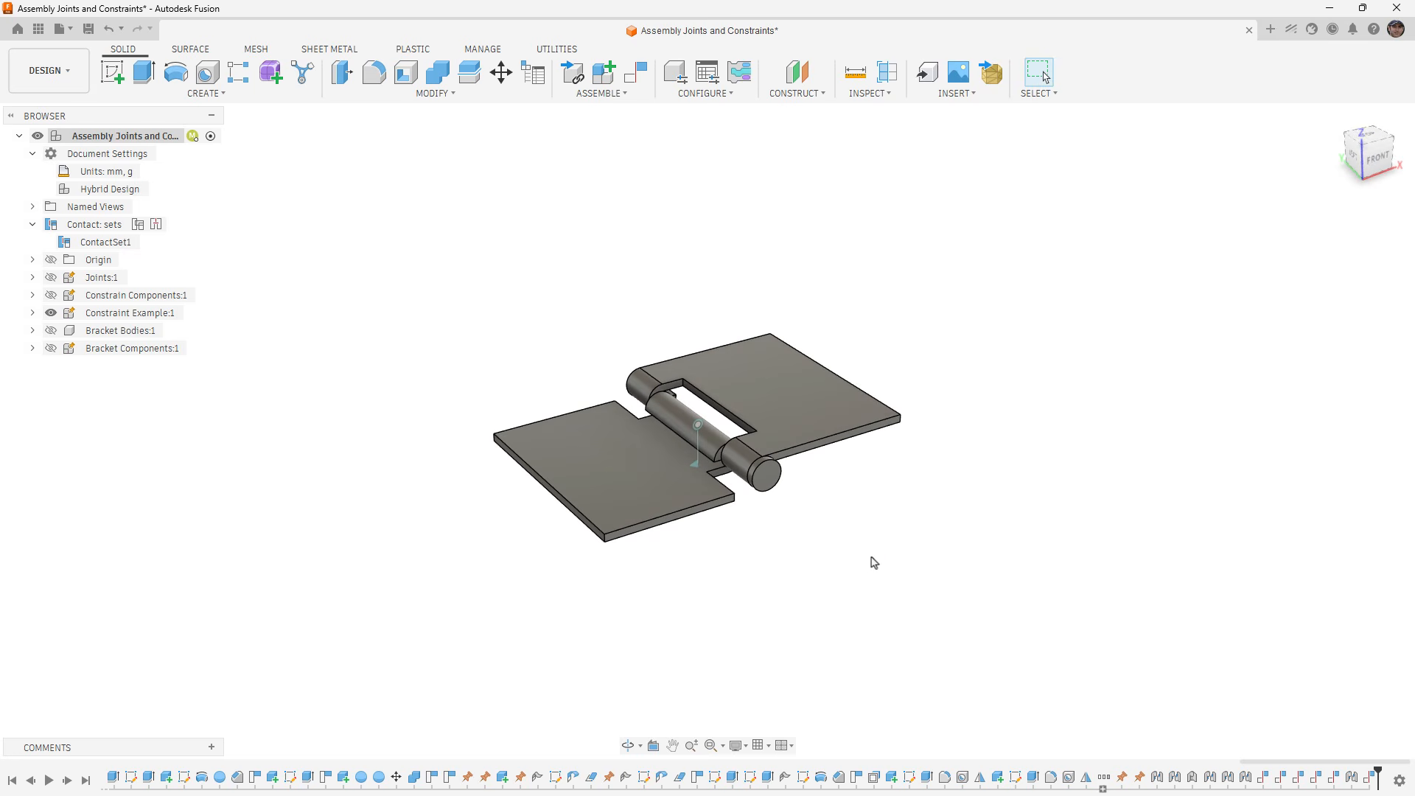
- Hide Constraint Example, show Bracket Bodies, and list the contents of both bracket components, including the individual bracket bodies
click(51, 313)
click(51, 330)
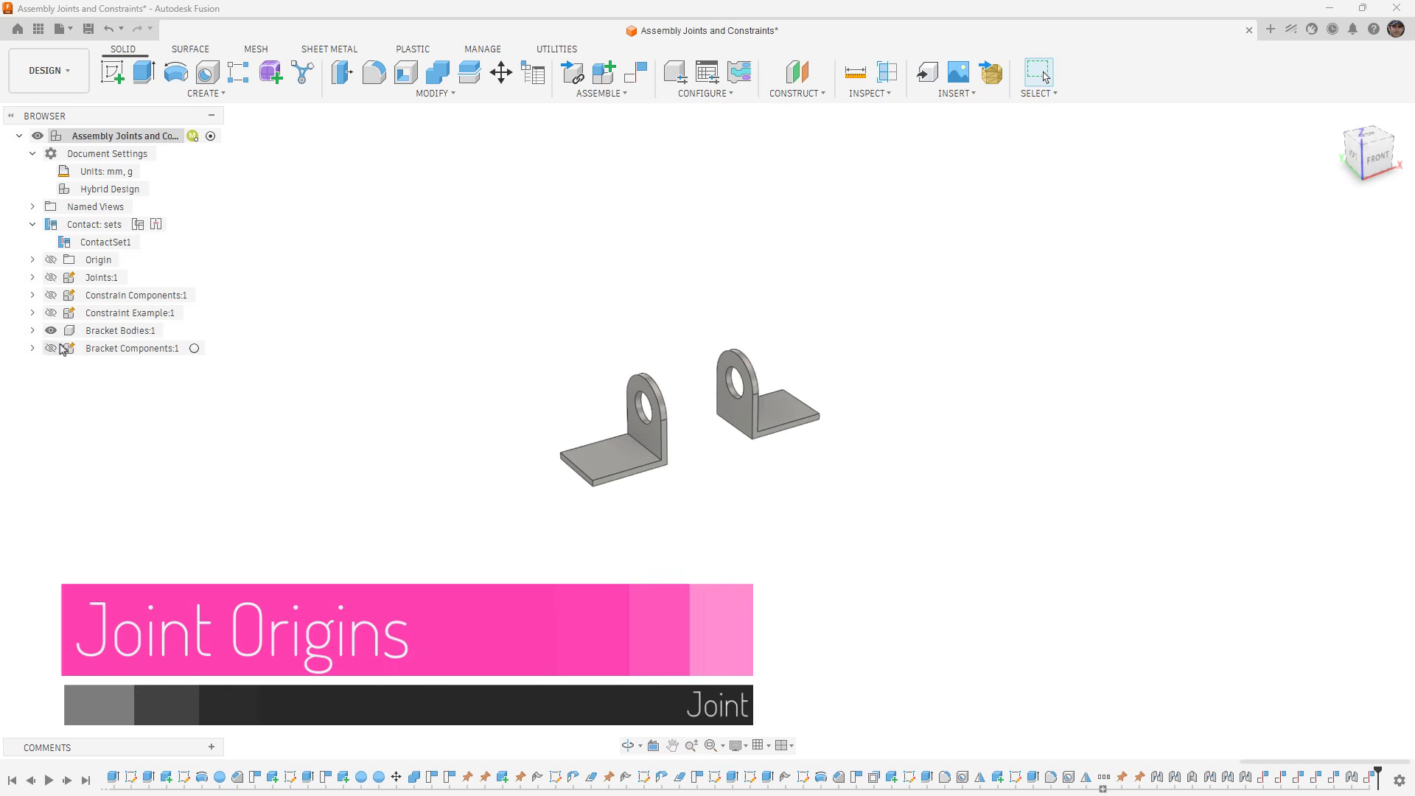
click(33, 330)
click(32, 401)
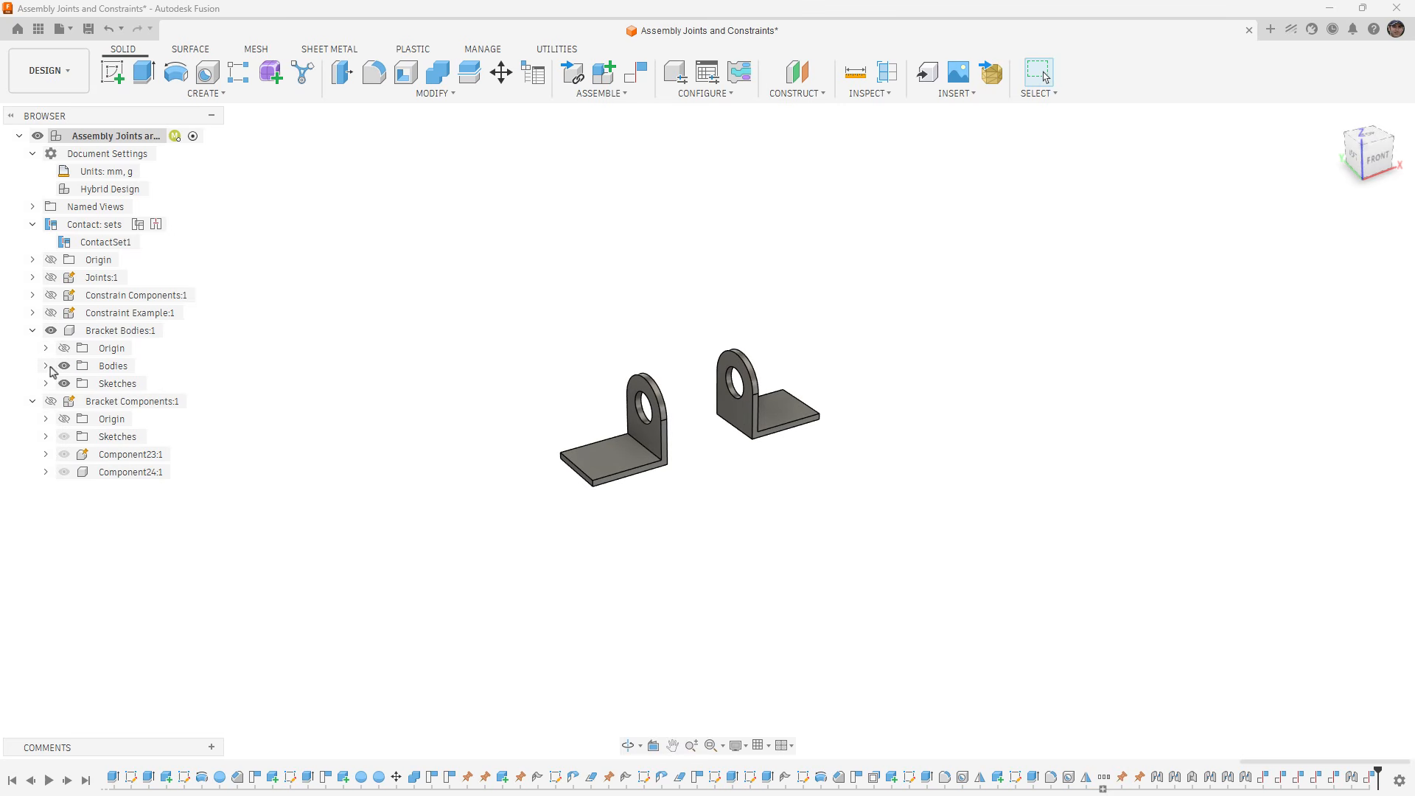
click(46, 366)
click(111, 401)
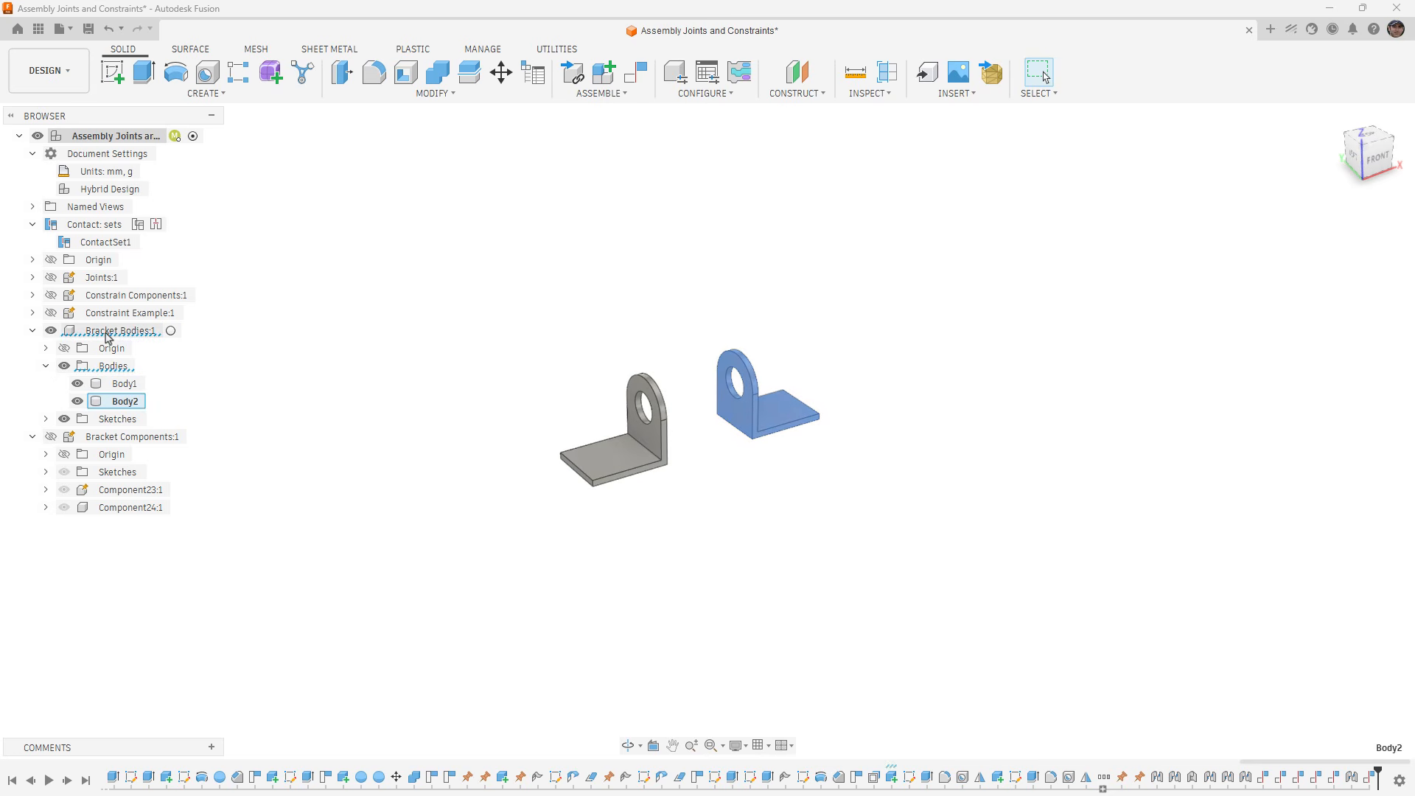
click(350, 282)
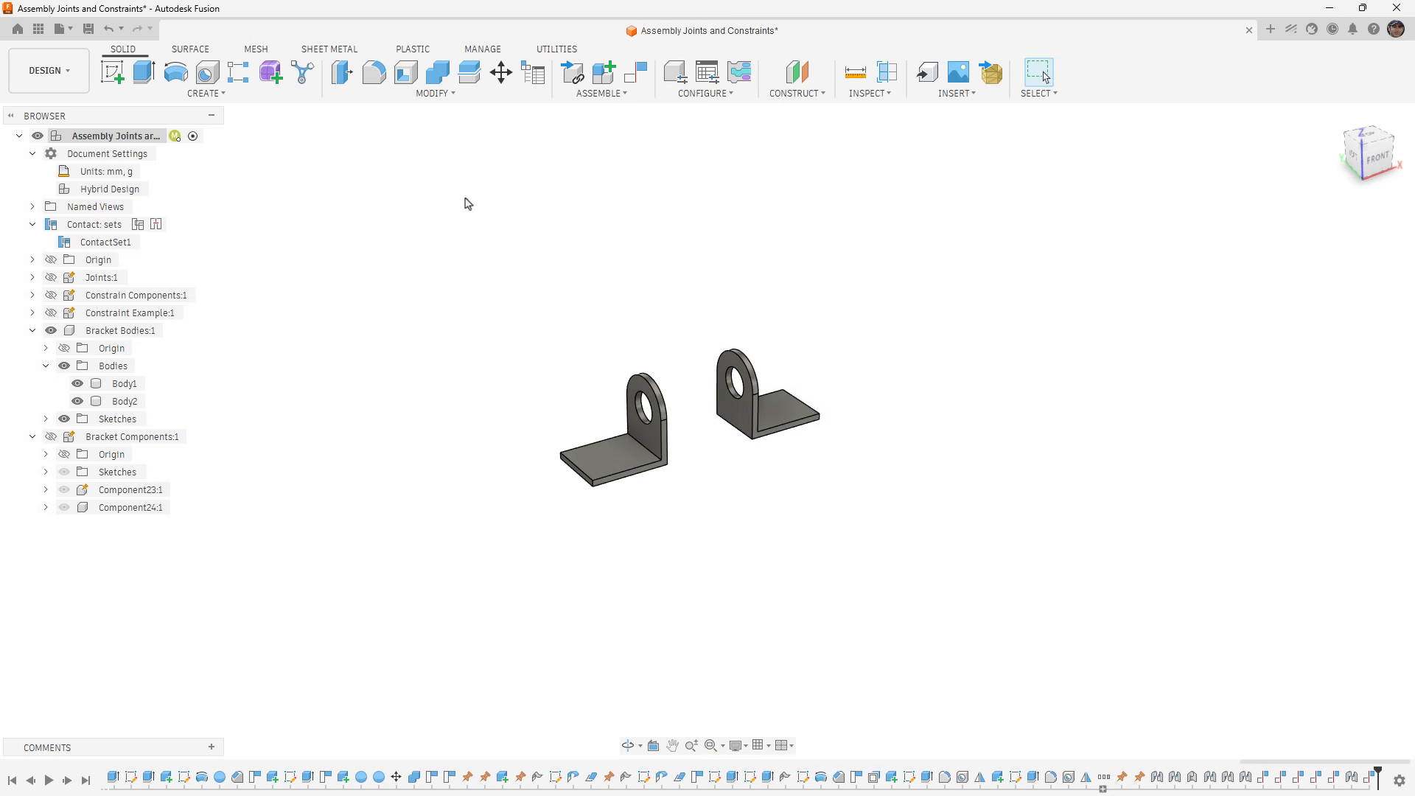
- Try a joint origin centered between the facing sides of the two bracket bodies, snapped to Body1's hole center, and cancel the joint
click(628, 94)
click(593, 171)
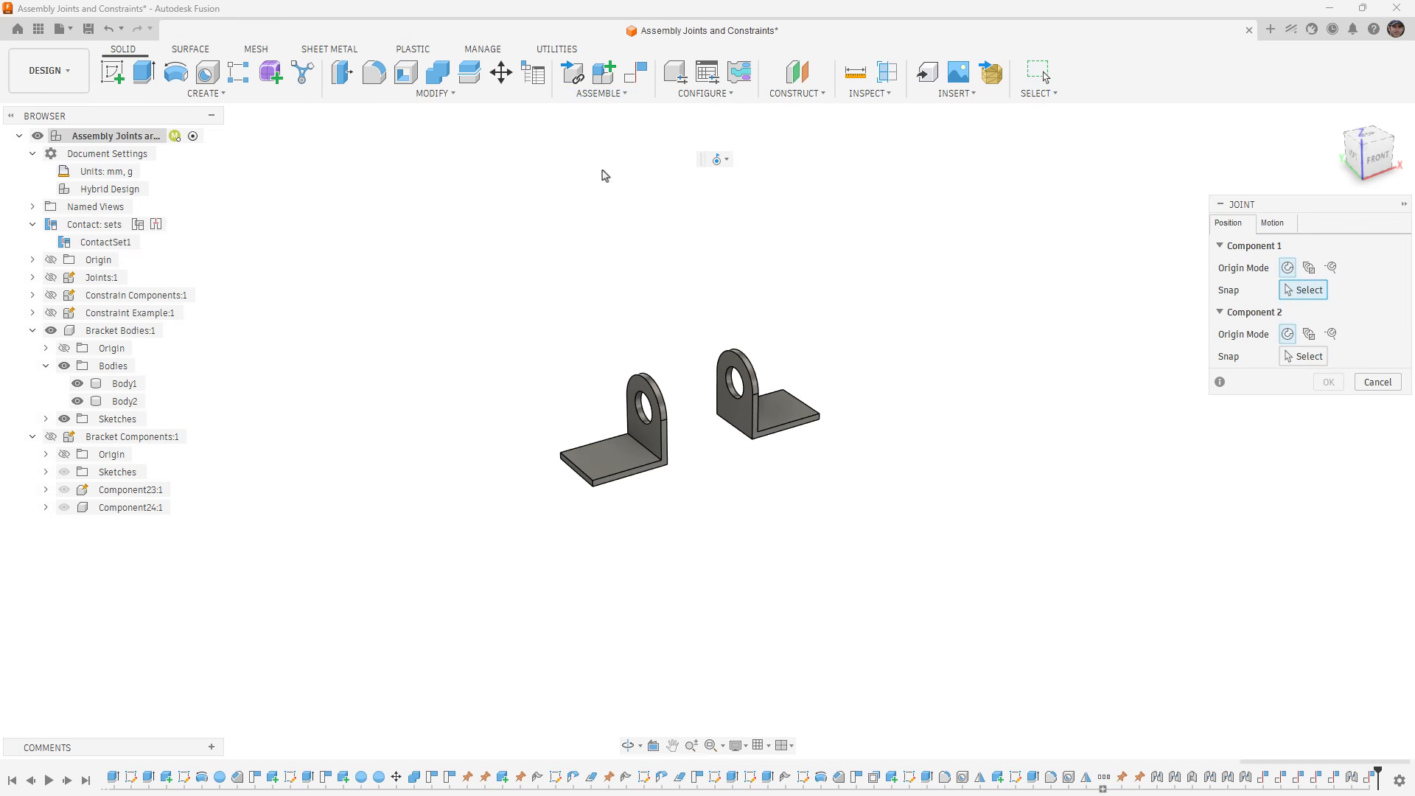
click(1309, 268)
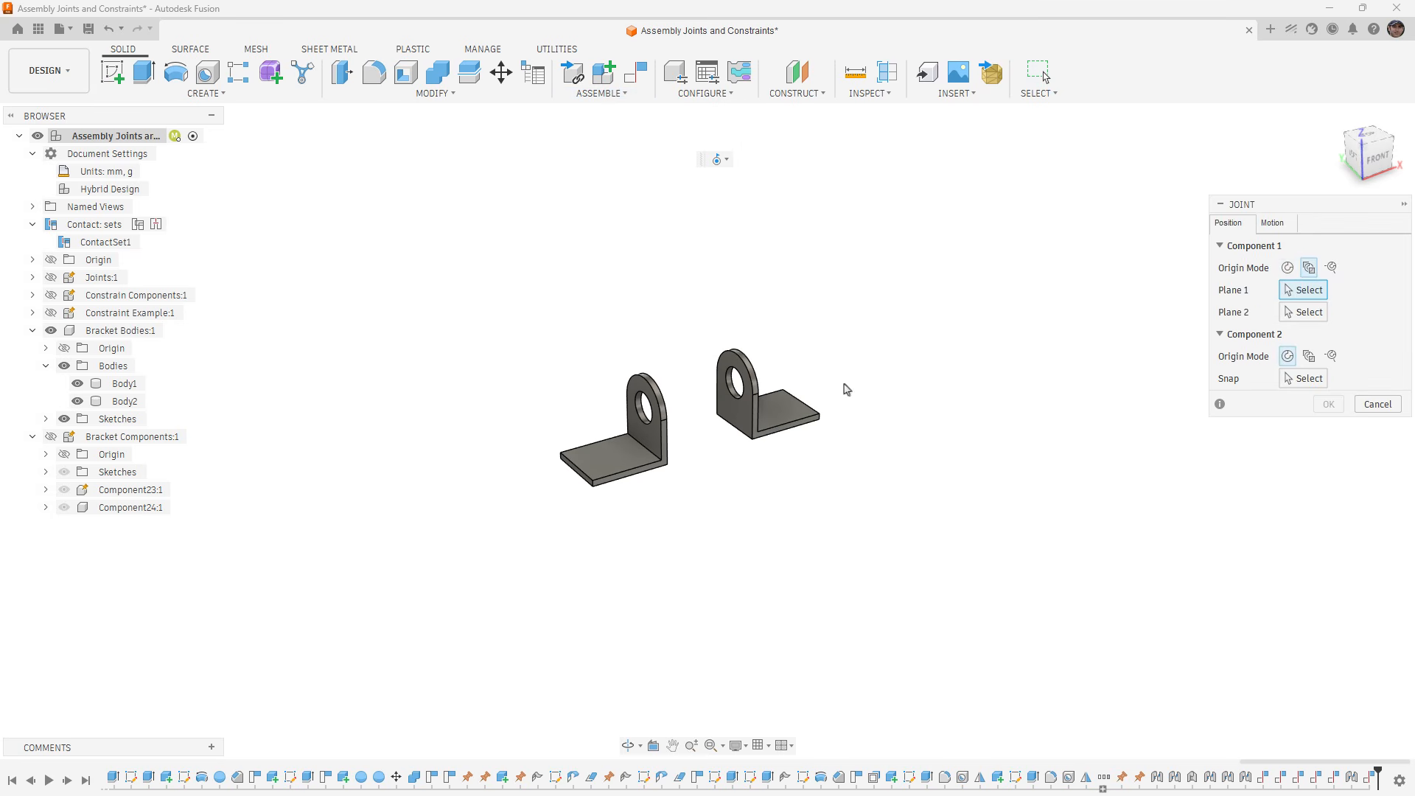
scroll(767, 402, up, 1)
scroll(766, 402, up, 2)
click(740, 409)
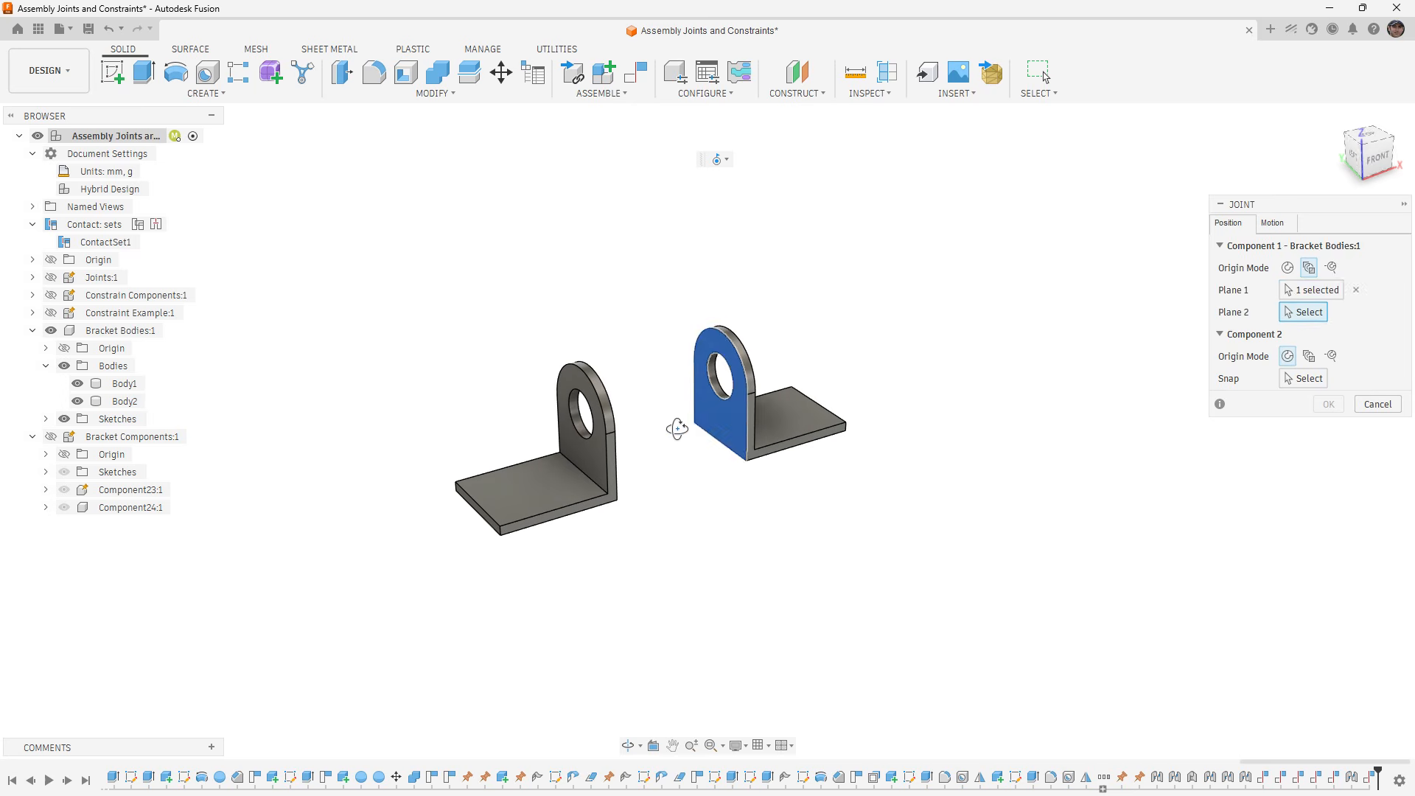
mouse_move(676, 427)
shift+middle_down()
mouse_move(639, 425)
mouse_move(654, 410)
shift+middle_up()
click(807, 353)
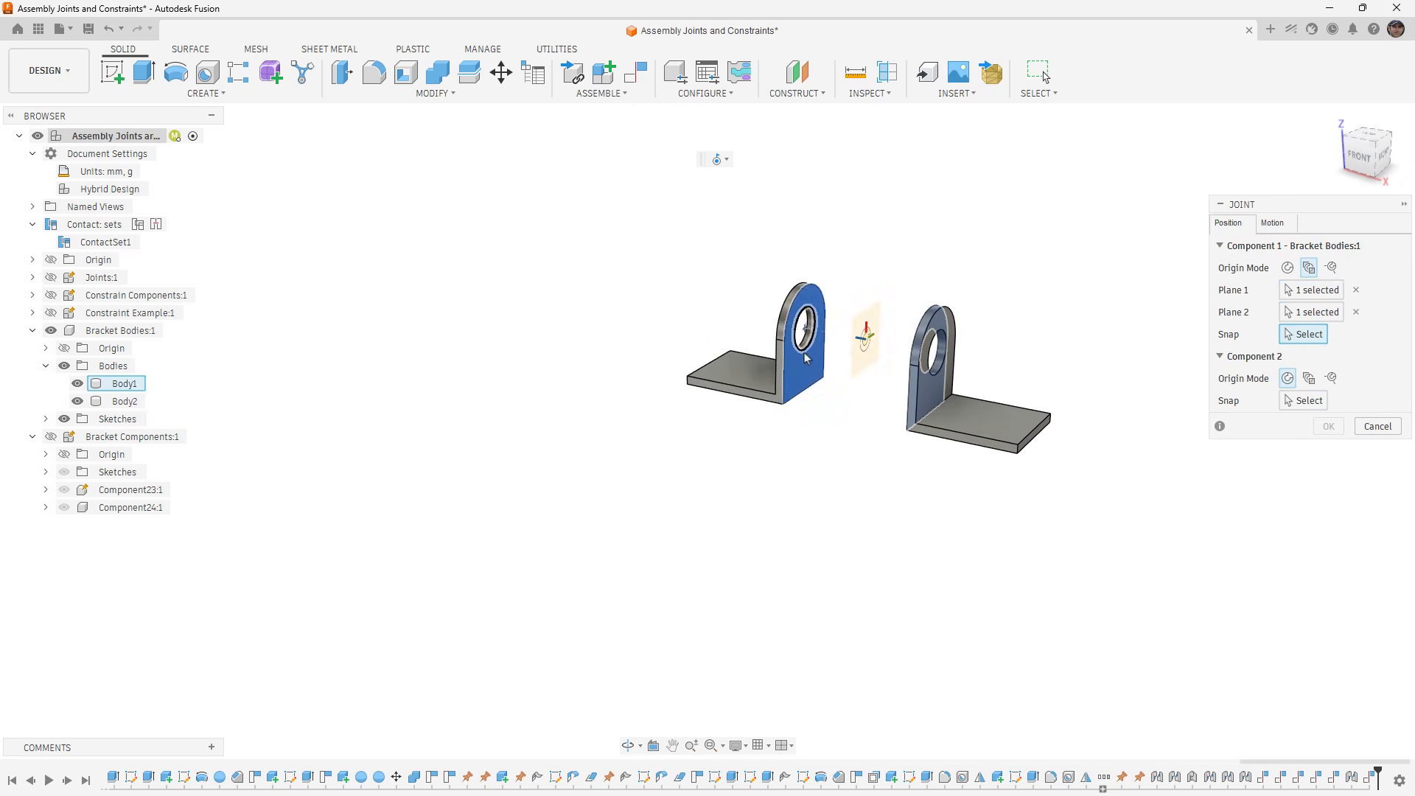
click(807, 353)
shift+middle_drag(766, 432, 836, 442)
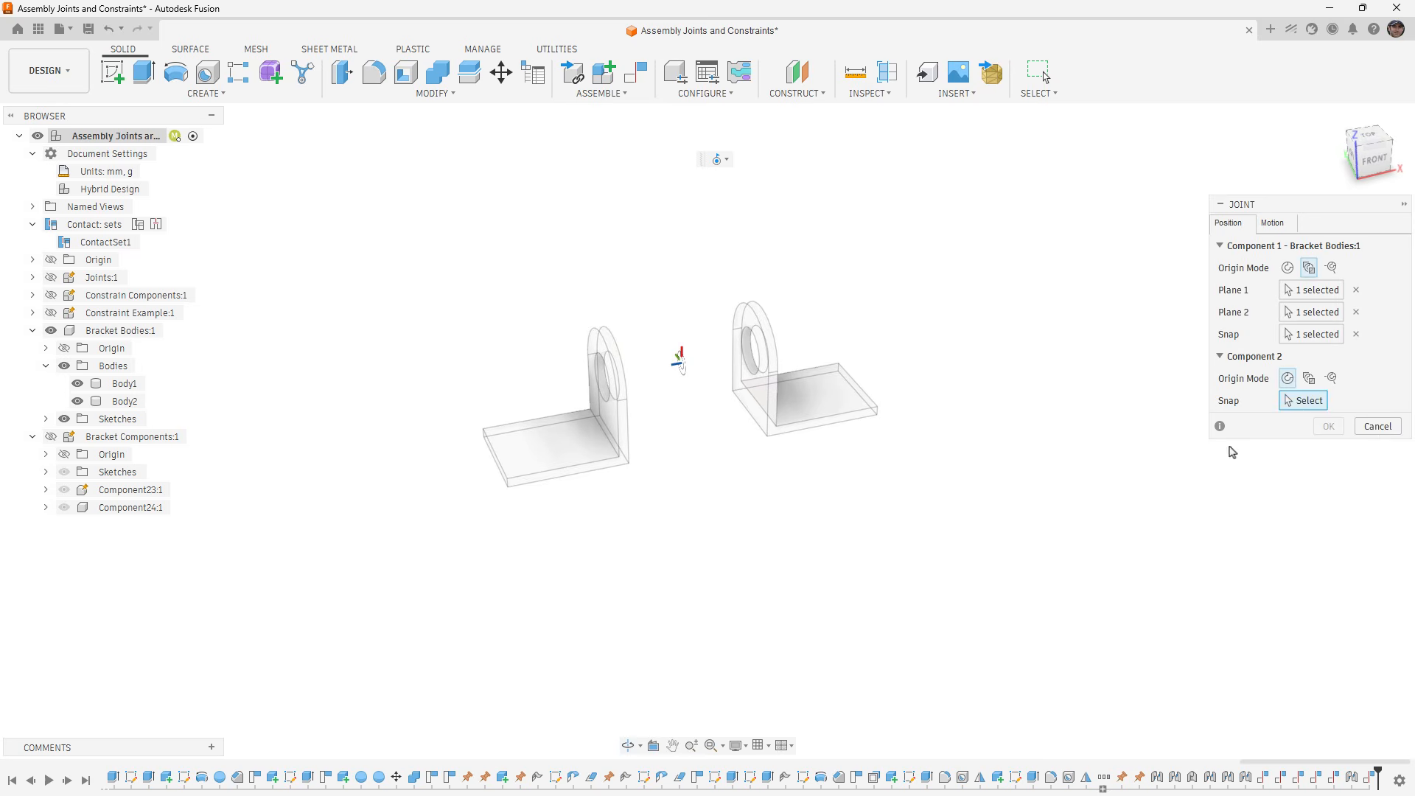
click(1377, 426)
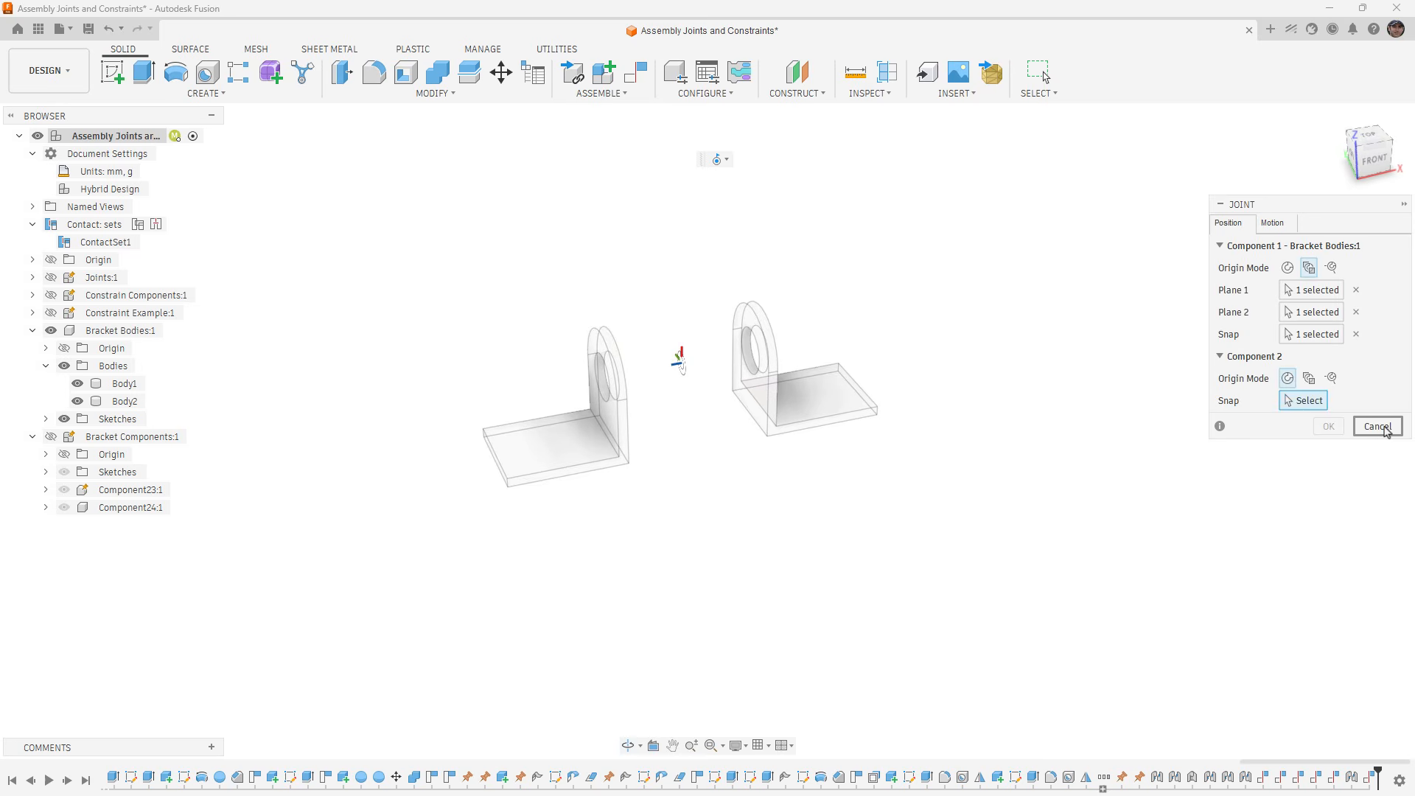
- Hide Bracket Bodies and show Bracket Components
click(51, 333)
click(51, 436)
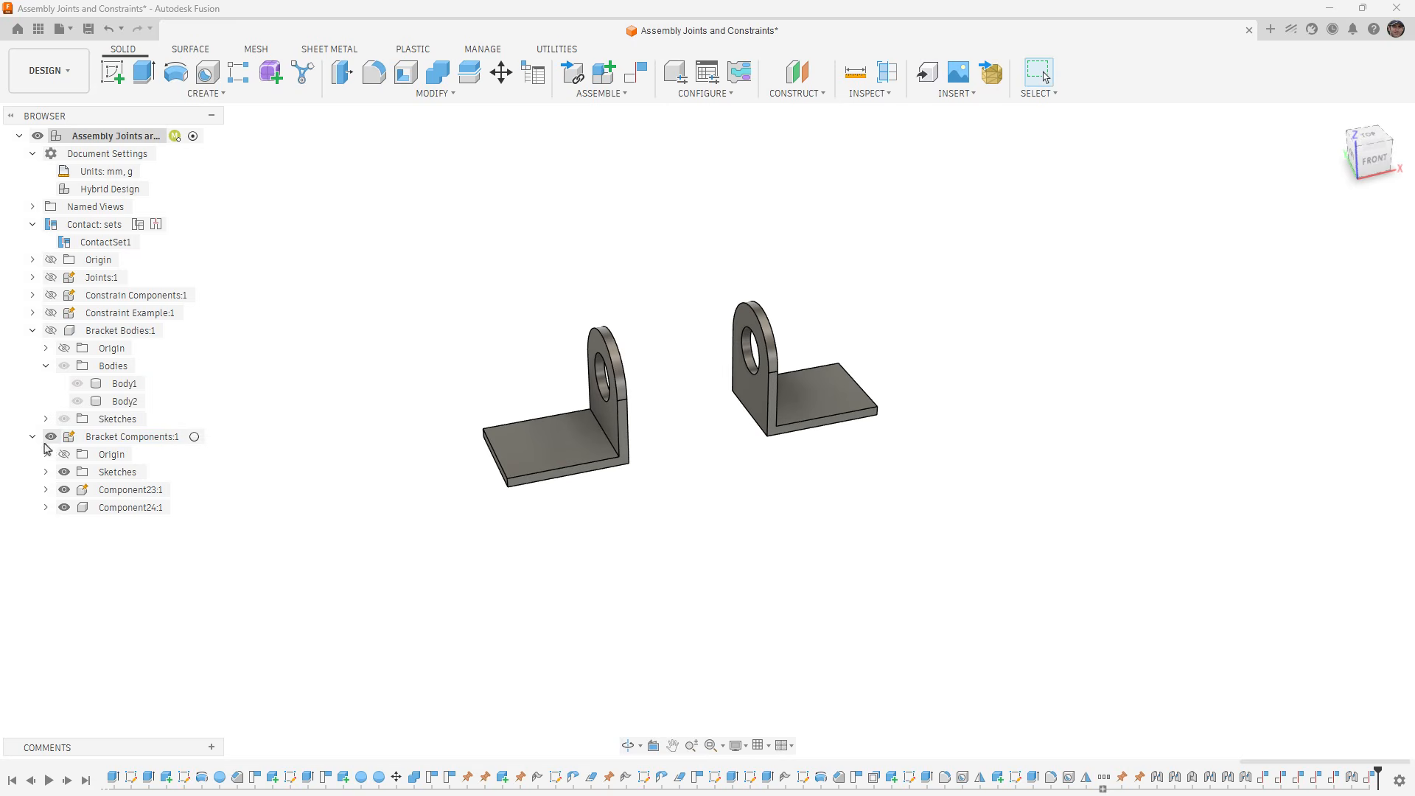
- Try a joint with a between-two-faces origin starting on Component24's upright face, and cancel it
click(602, 93)
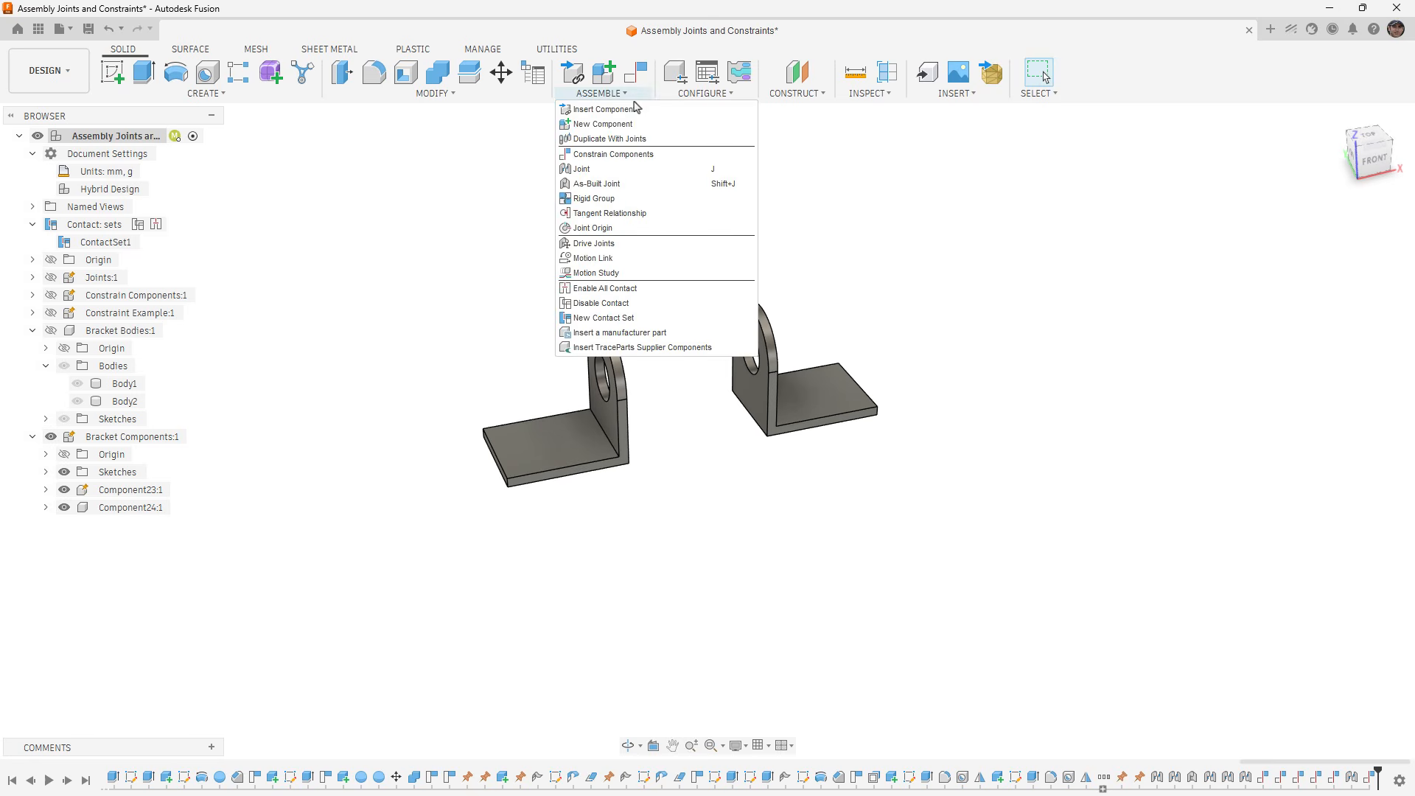
click(590, 159)
click(1309, 267)
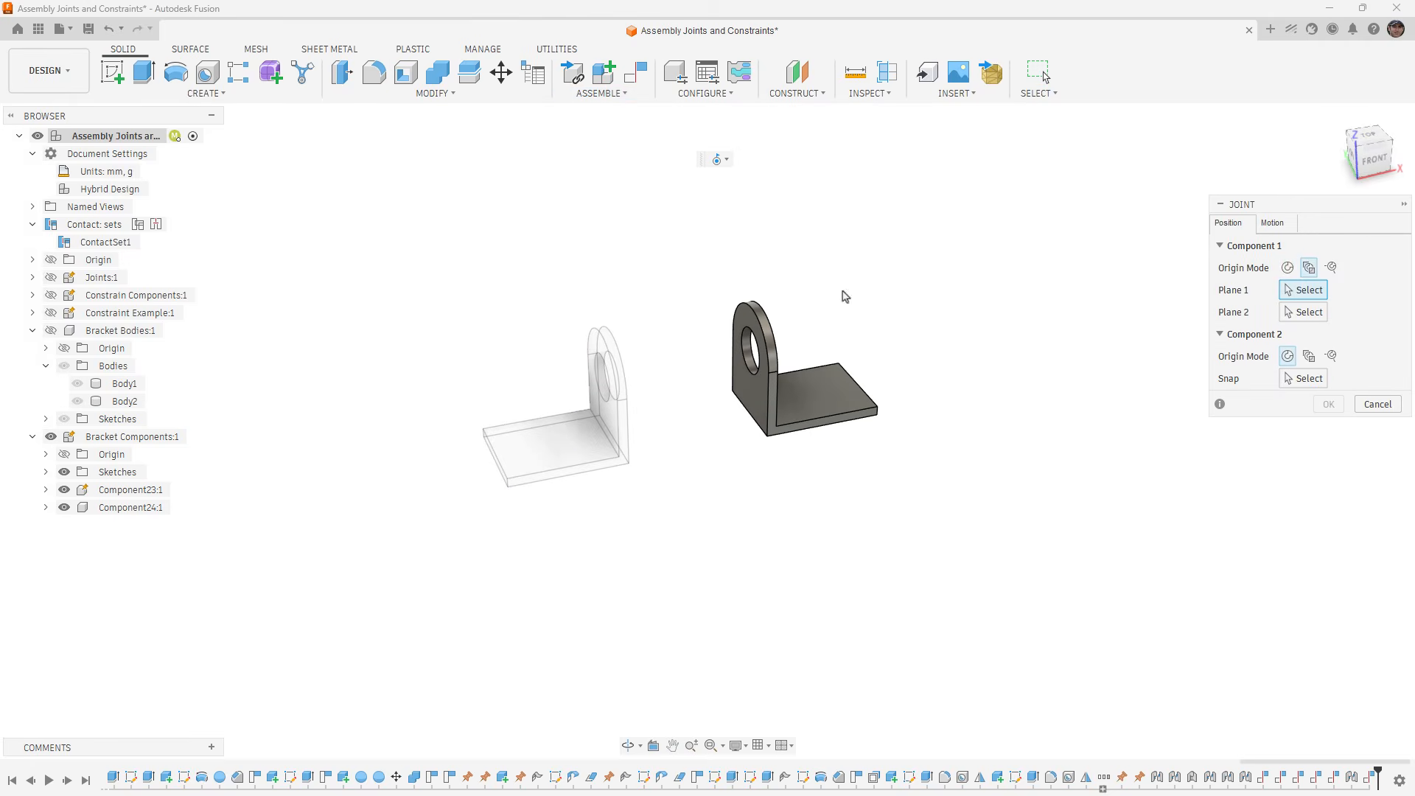
shift+middle_drag(843, 293, 859, 271)
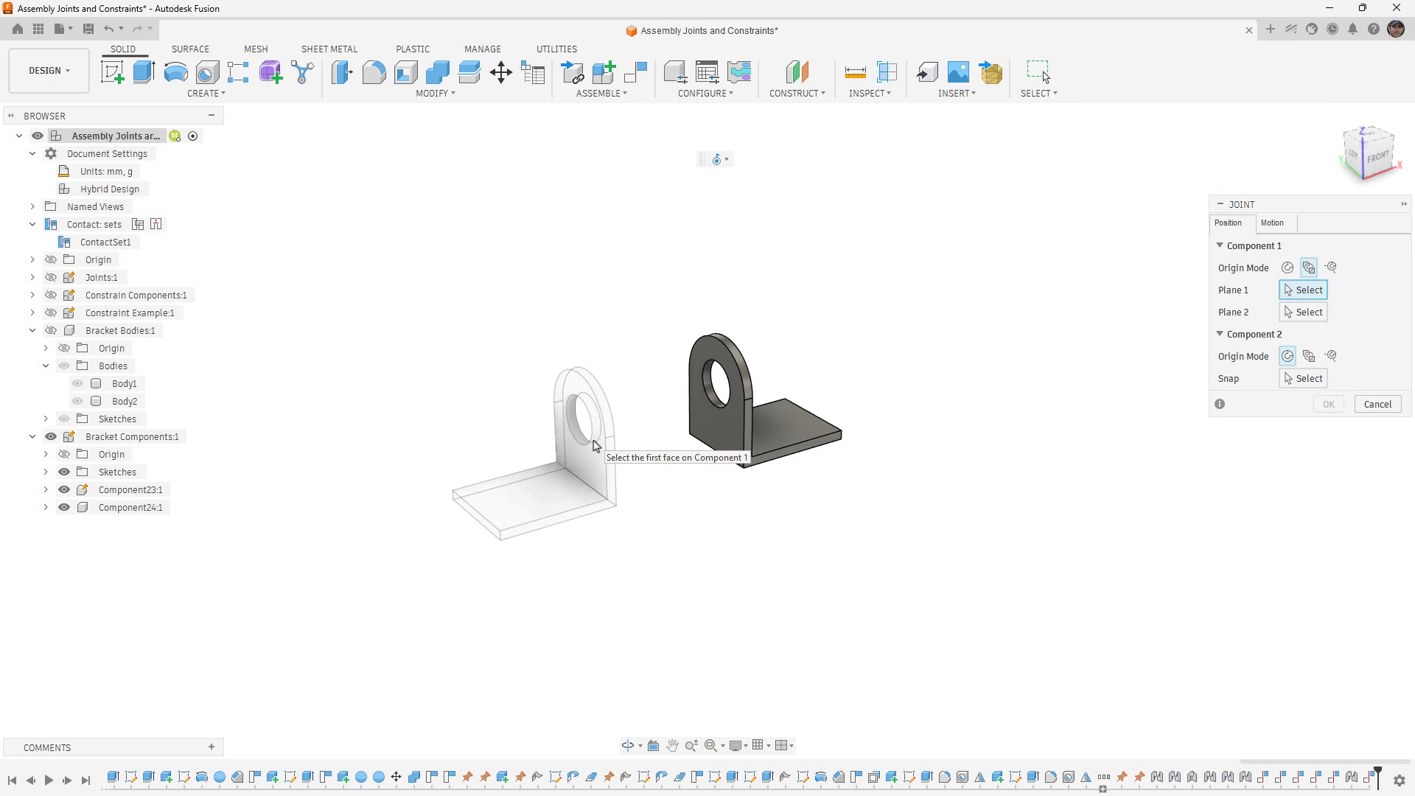
click(724, 438)
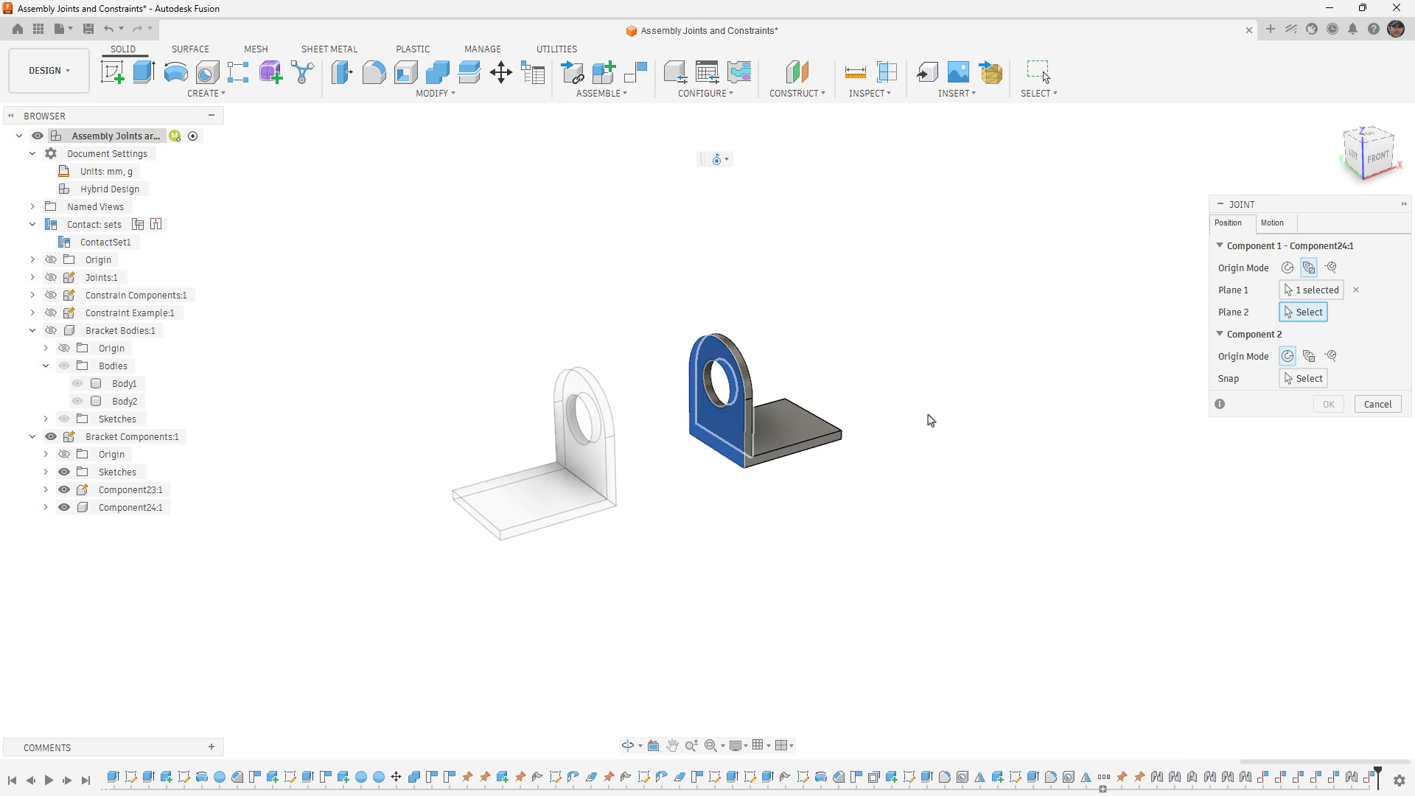
click(1377, 403)
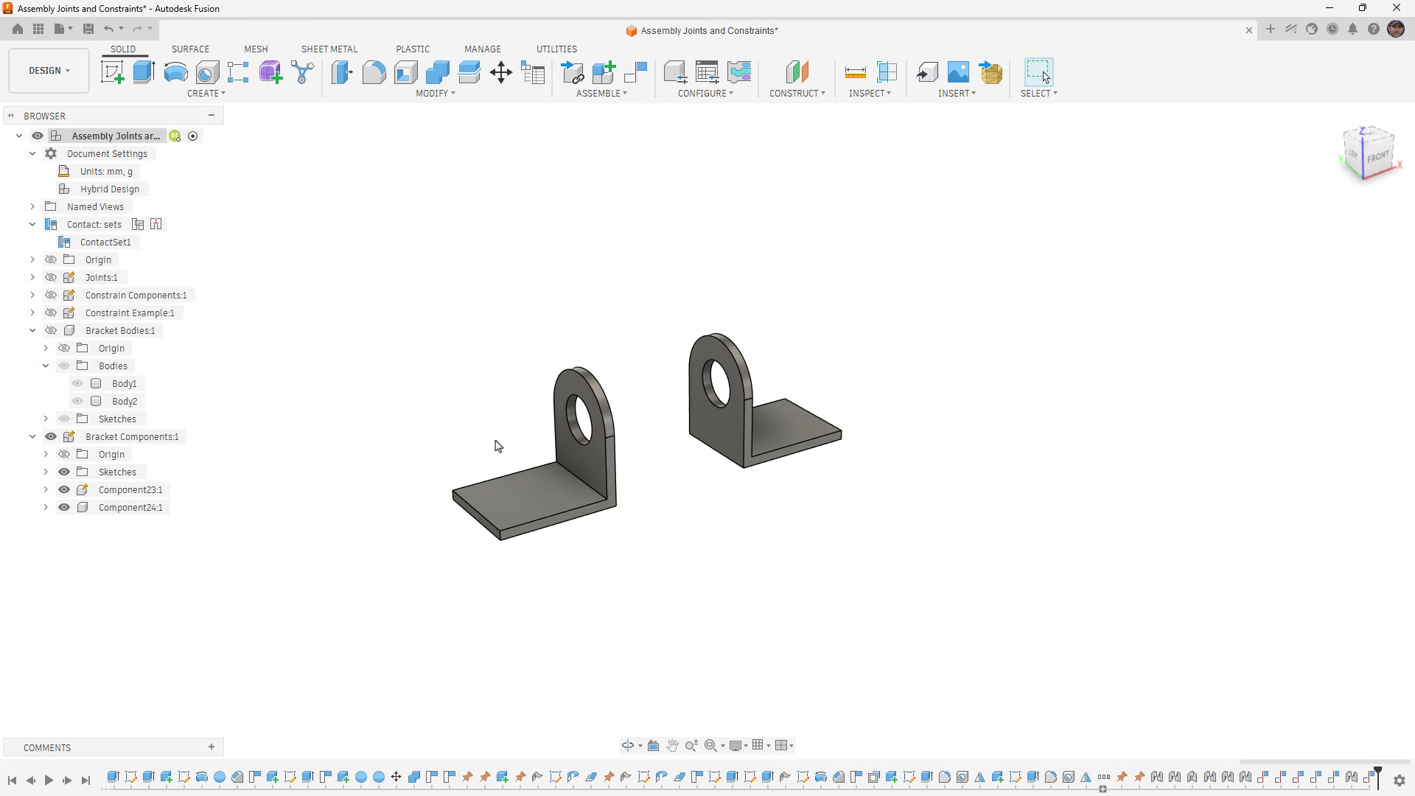
- Create a standalone joint origin centered between the facing upright faces of Component24 and Component23, snapped to the center of Component24's hole
click(623, 94)
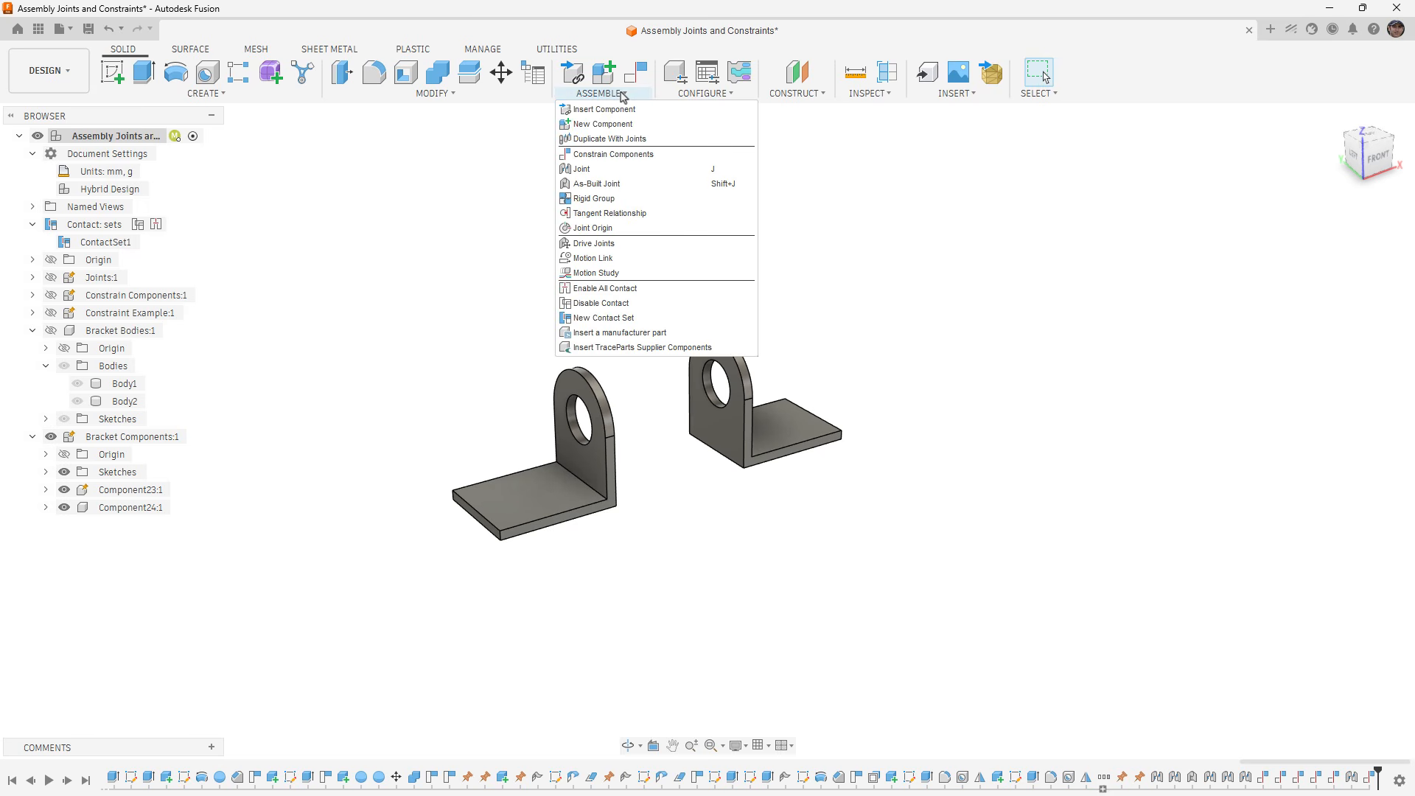
click(594, 229)
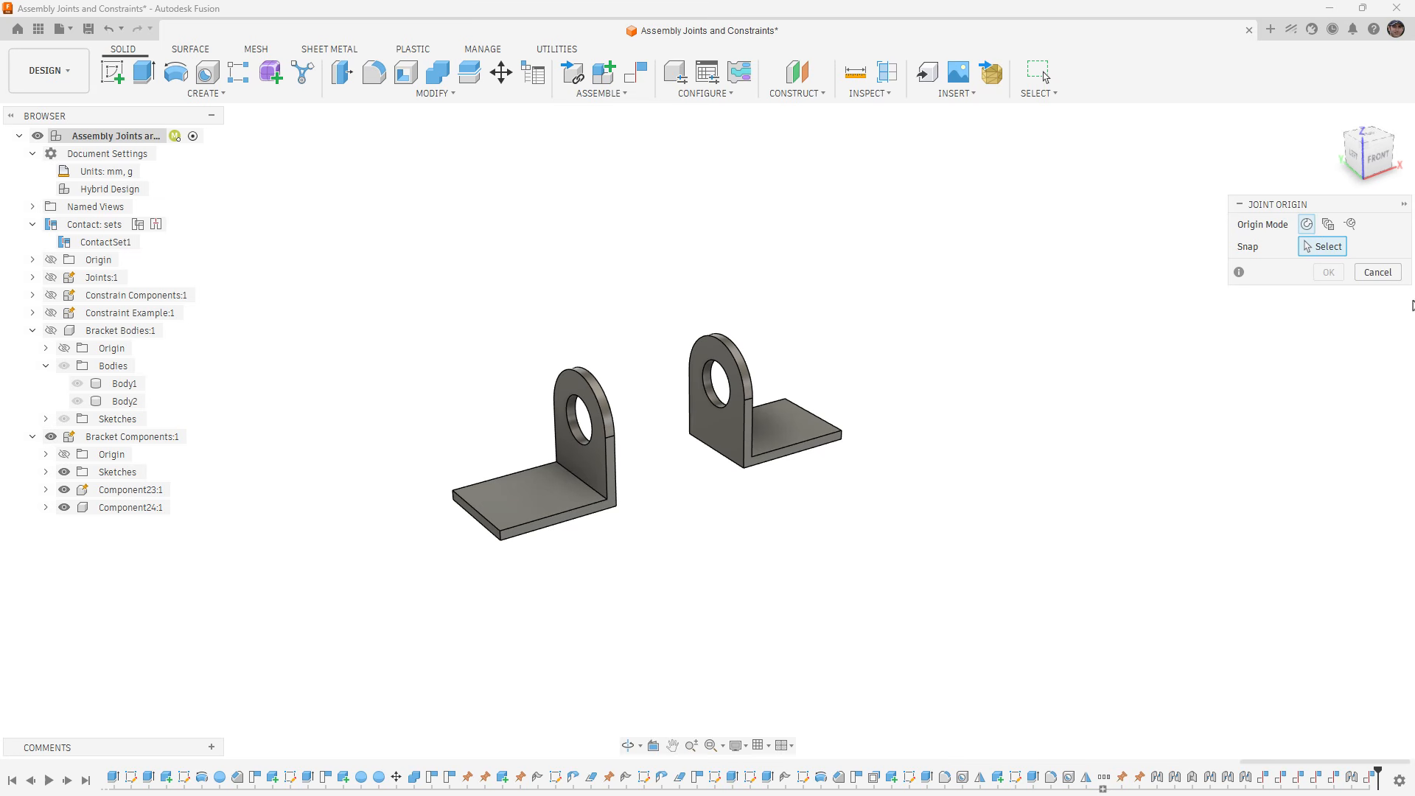
click(1328, 224)
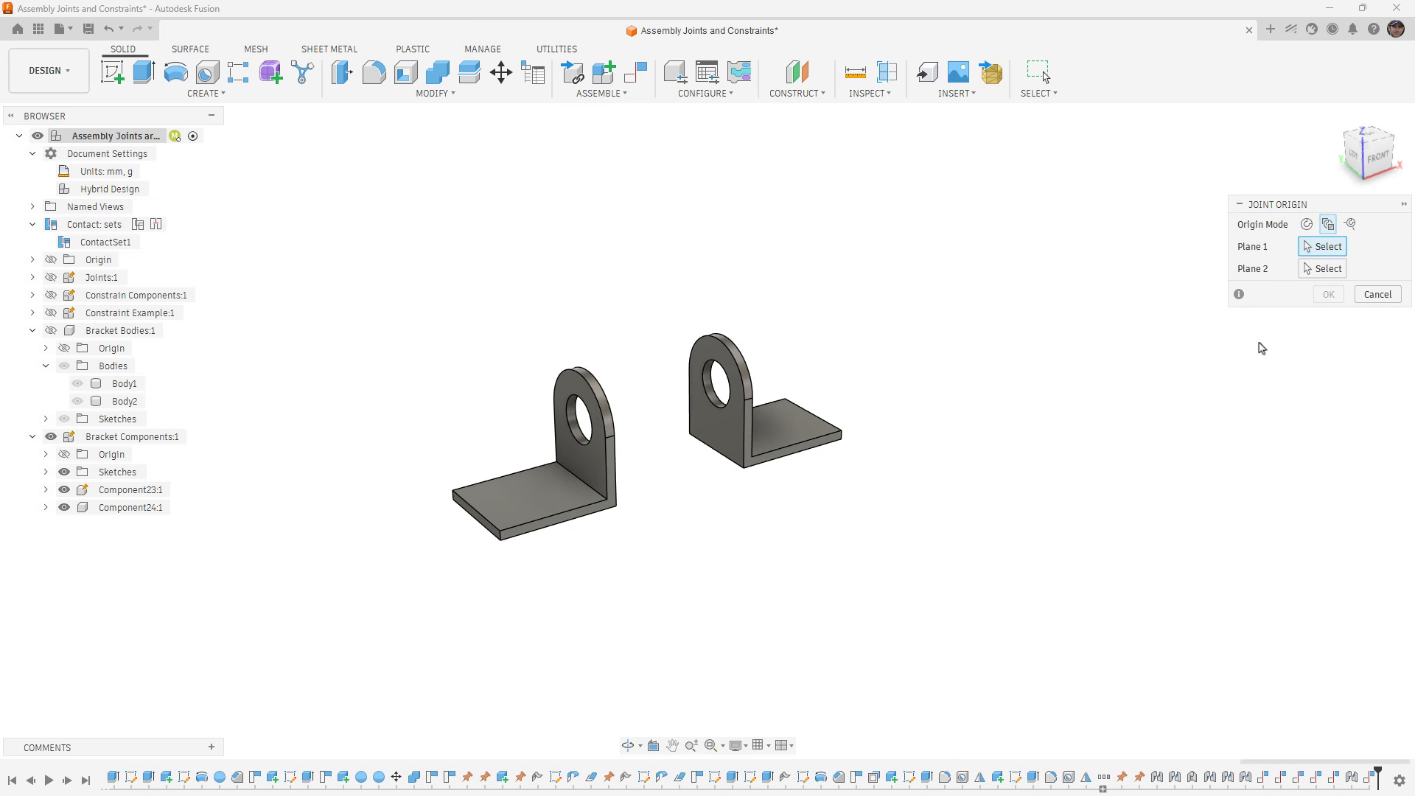
click(730, 425)
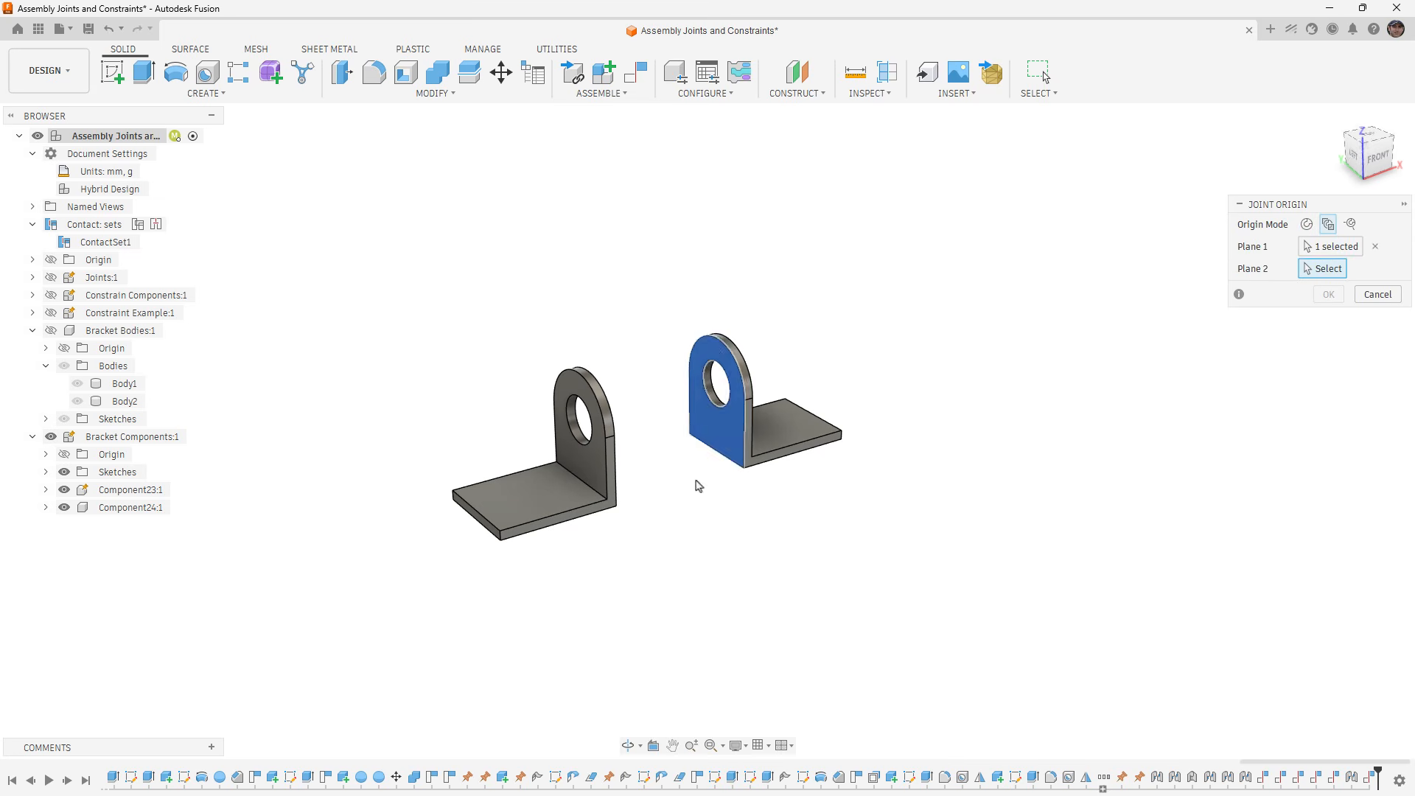
shift+middle_drag(697, 484, 607, 477)
click(829, 350)
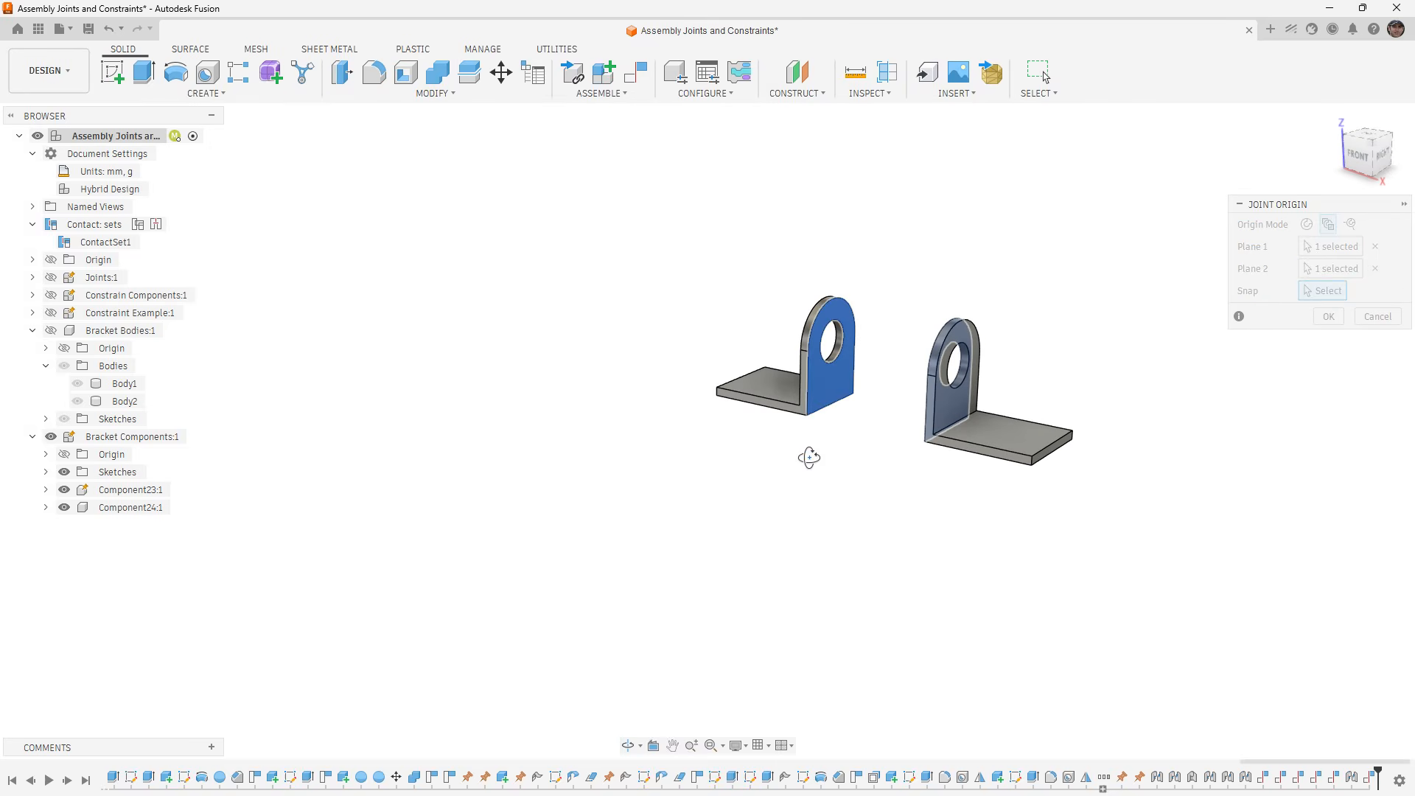
shift+middle_drag(809, 452, 894, 484)
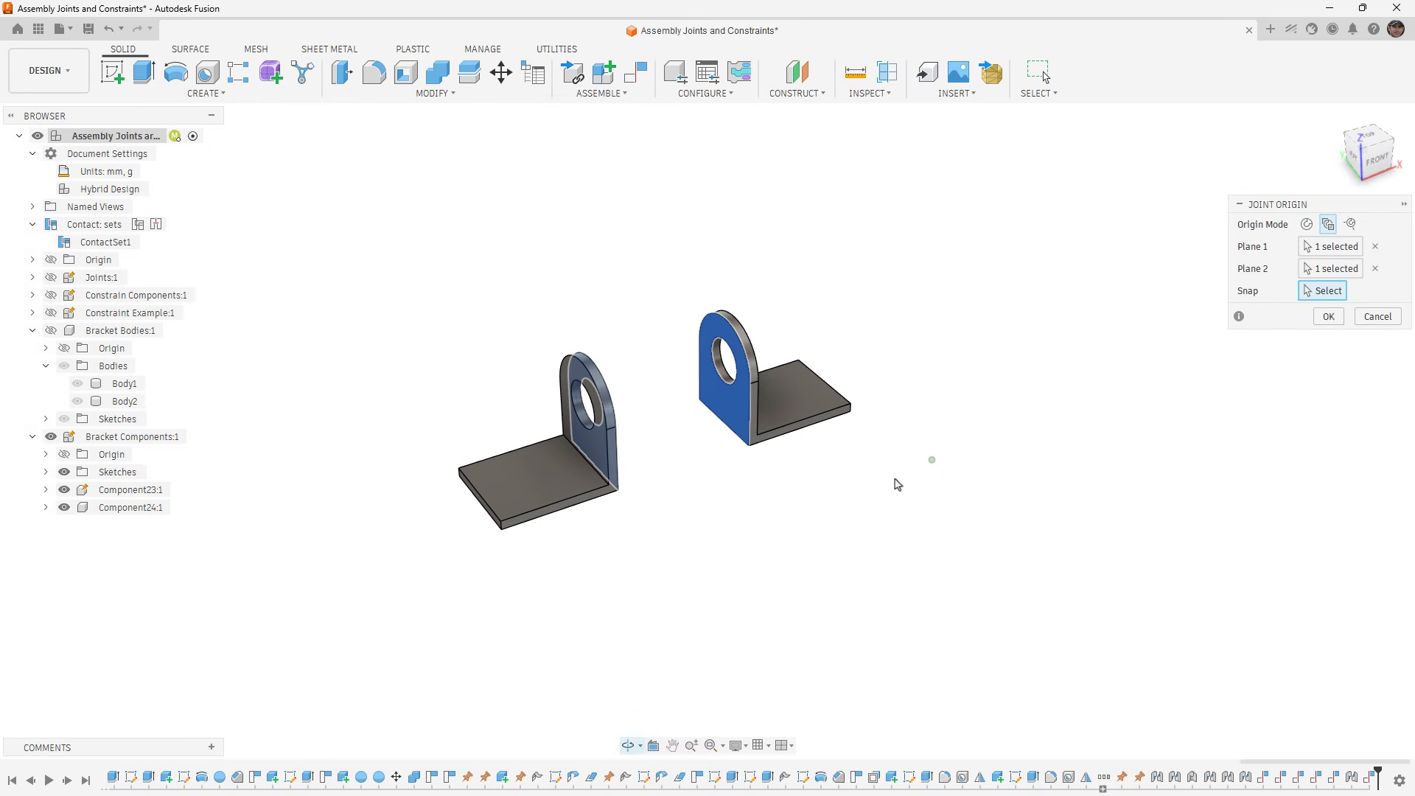
click(740, 383)
click(1329, 471)
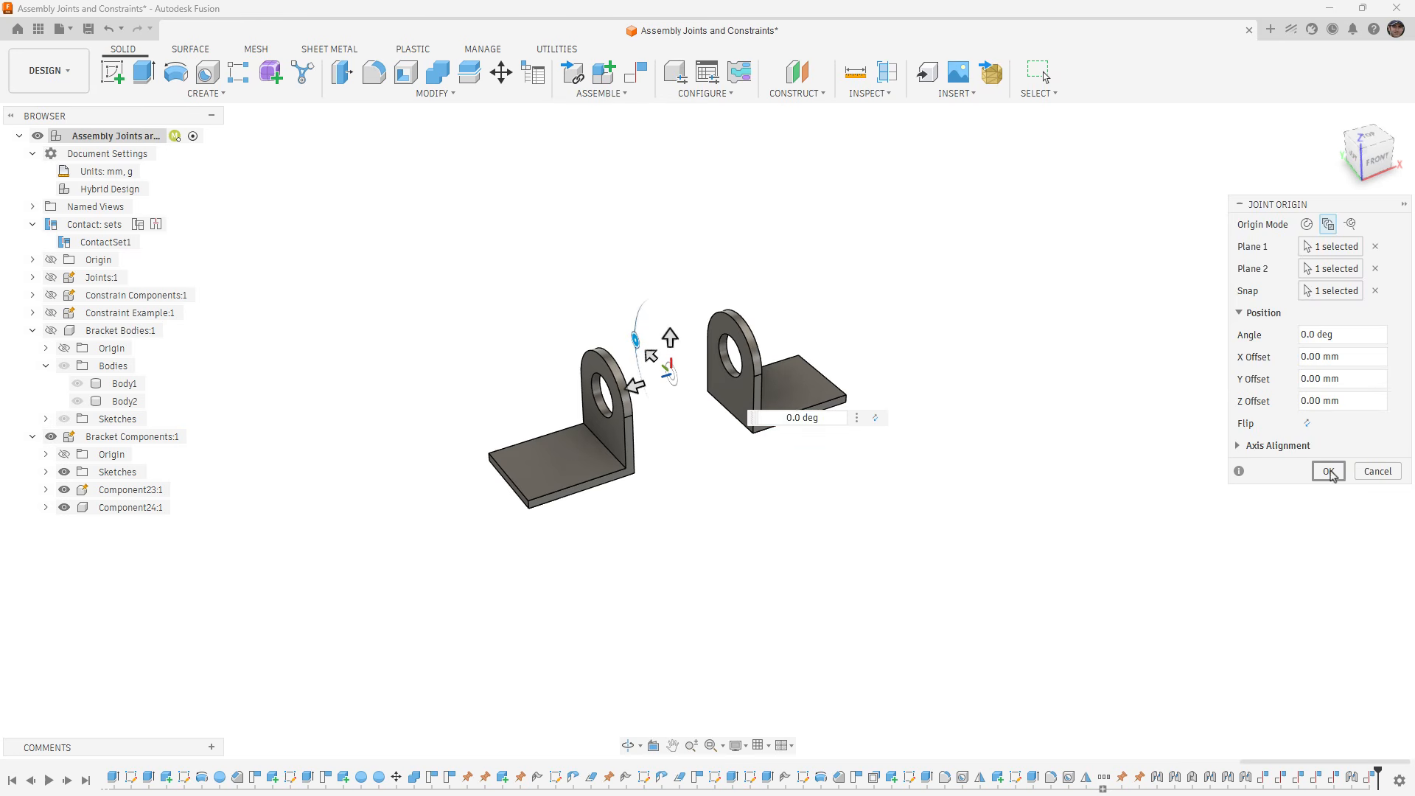
- Try using the joint origin between the brackets as the first snap of a joint, and cancel the joint
click(629, 94)
click(589, 168)
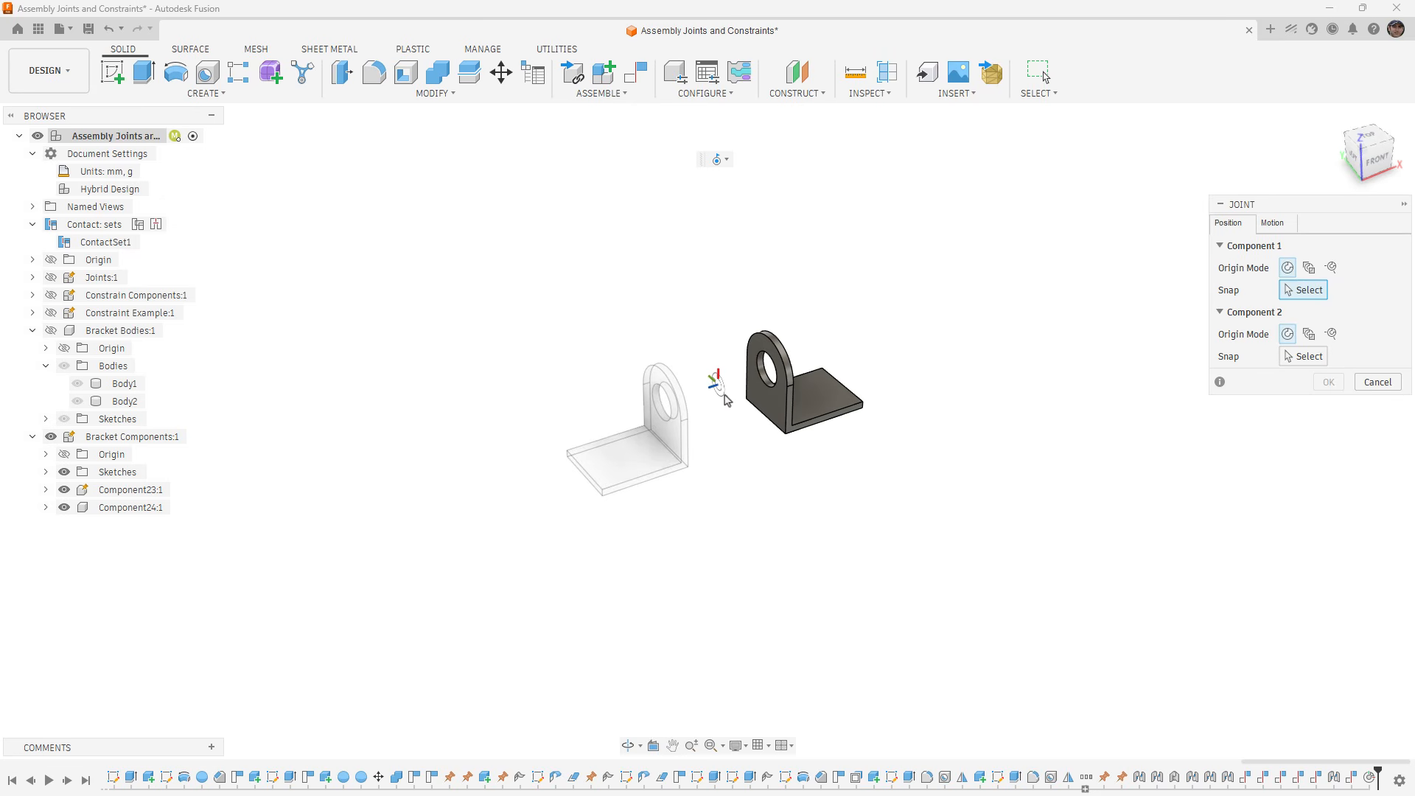
click(719, 392)
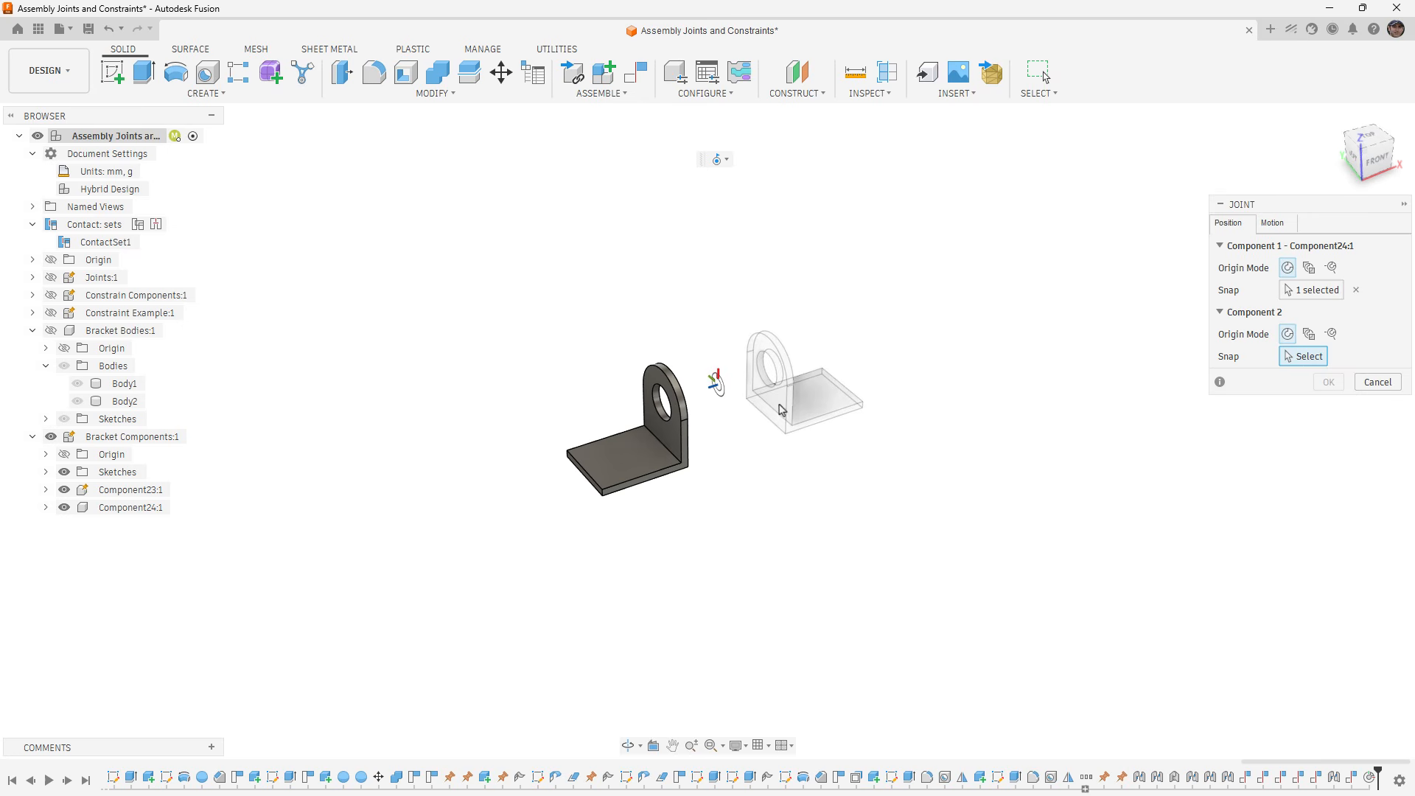
click(1378, 382)
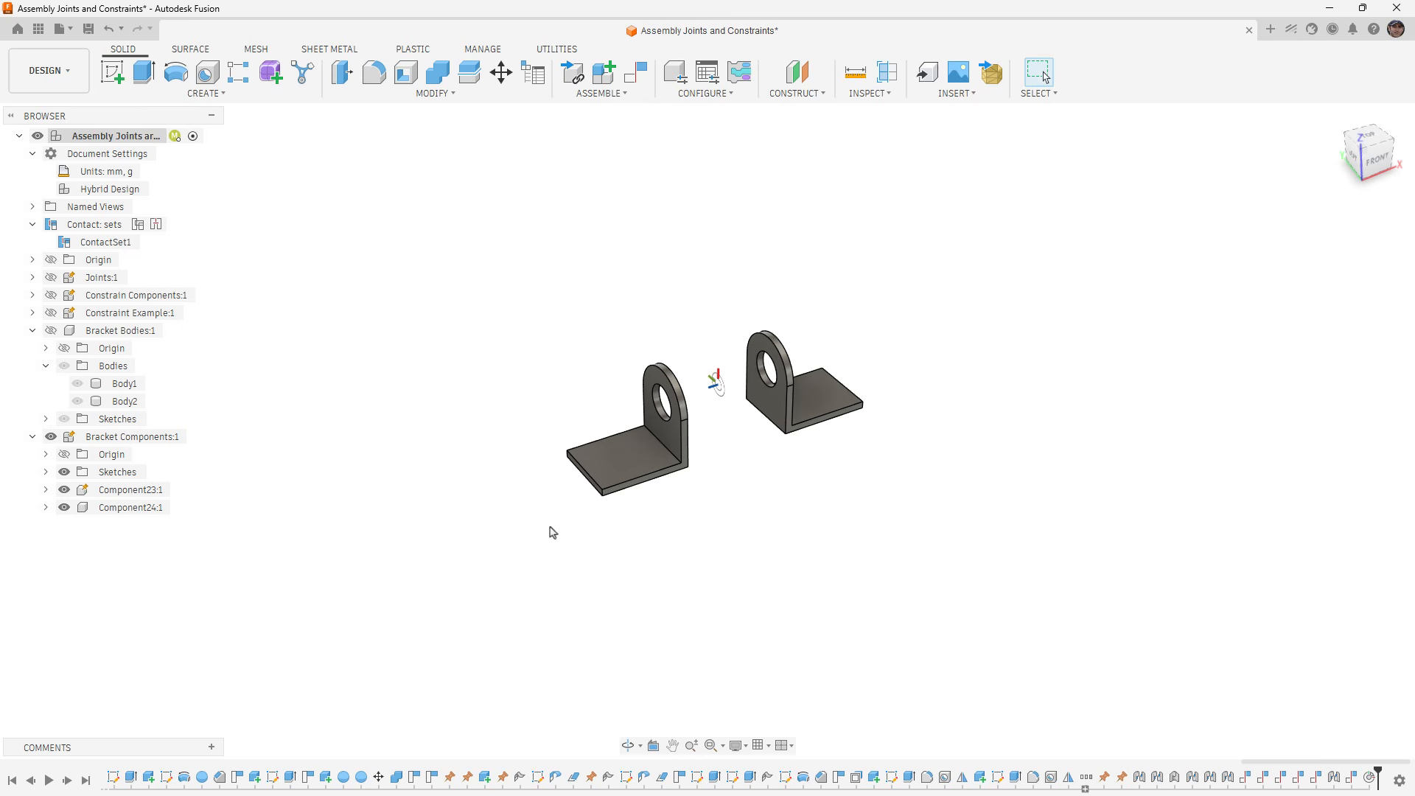
- Try moving the right-hand bracket component a short distance independently of the other bracket, and revert its position
mouse_move(757, 410)
mouse_down()
mouse_move(804, 362)
mouse_move(747, 418)
mouse_move(776, 418)
mouse_up()
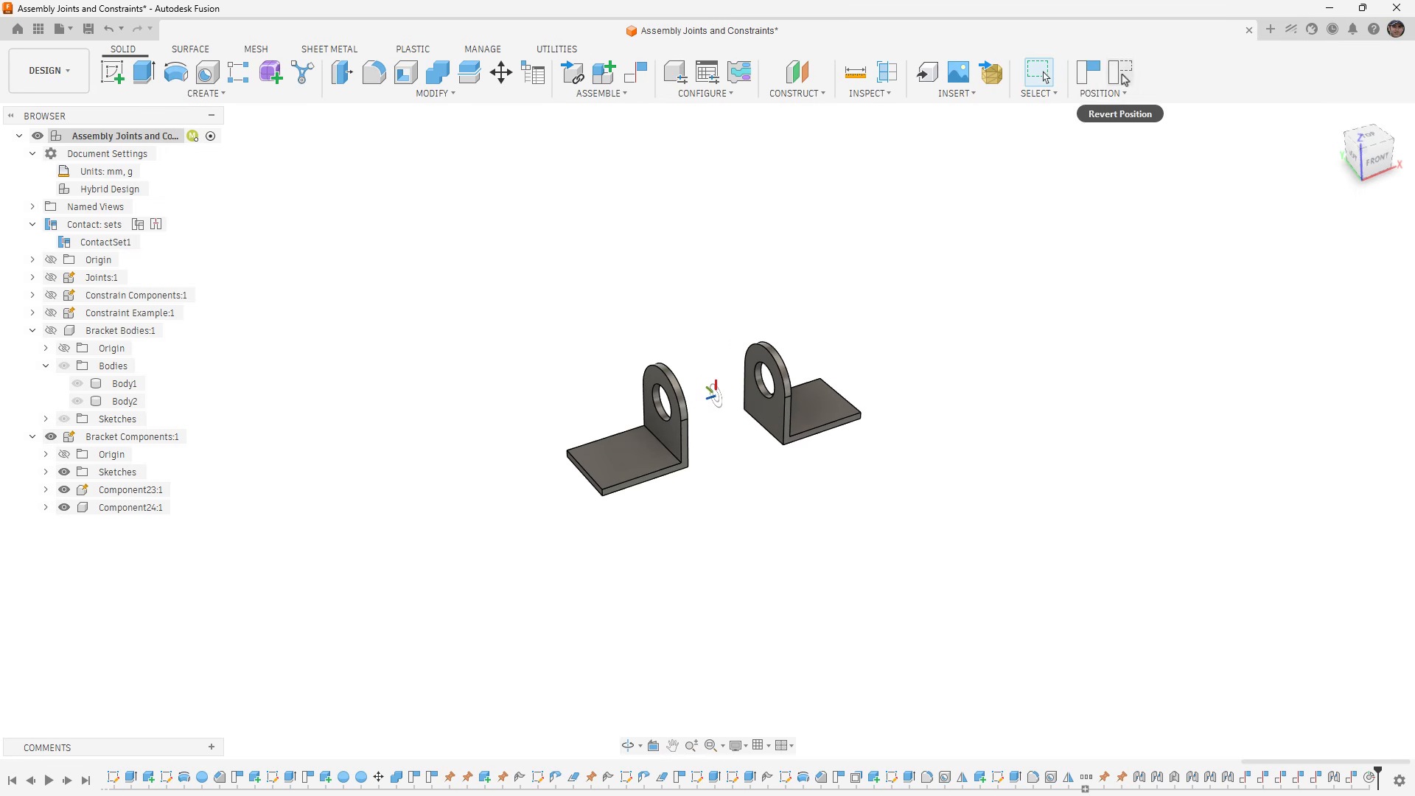
click(1121, 73)
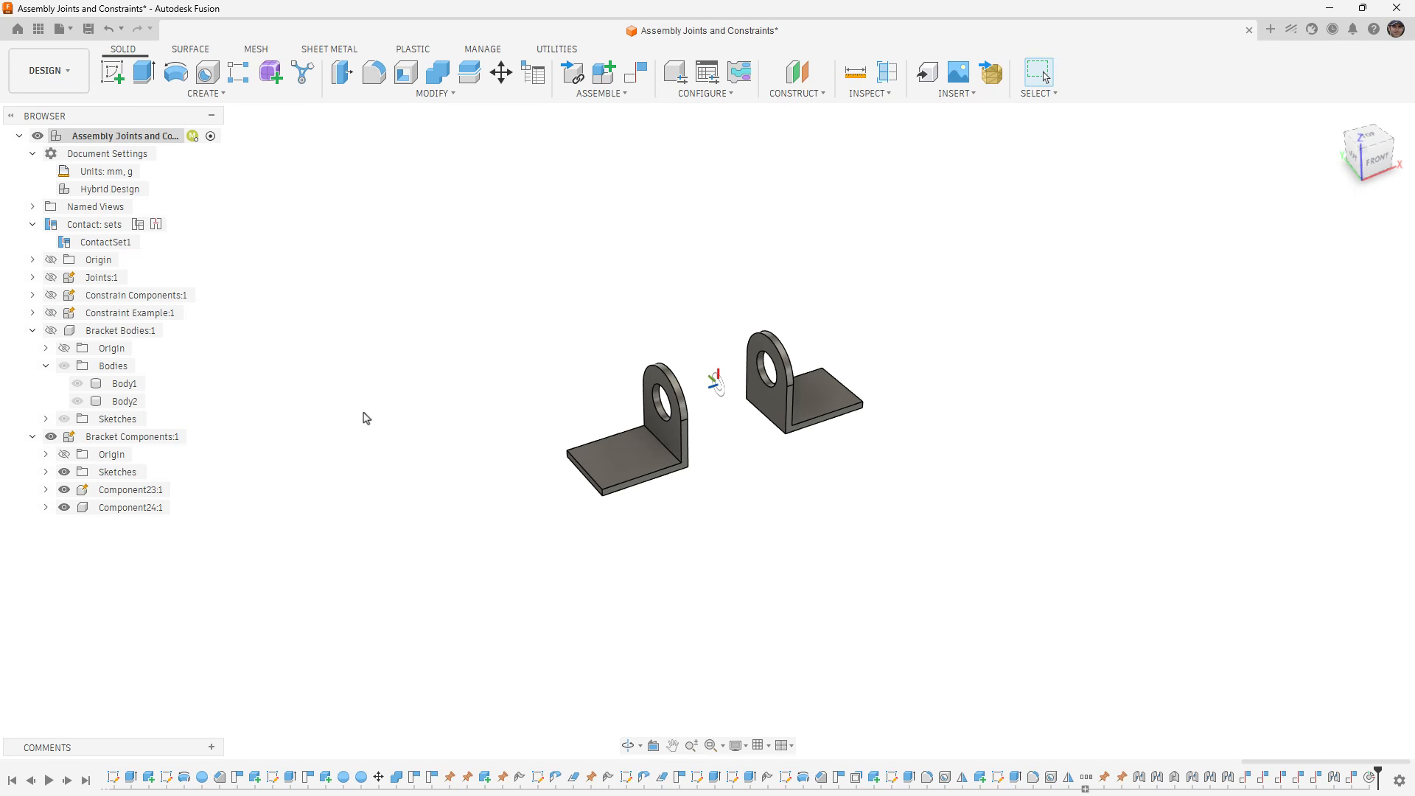
- Create a rigid group from the Bracket Components assembly with its child components included
click(592, 94)
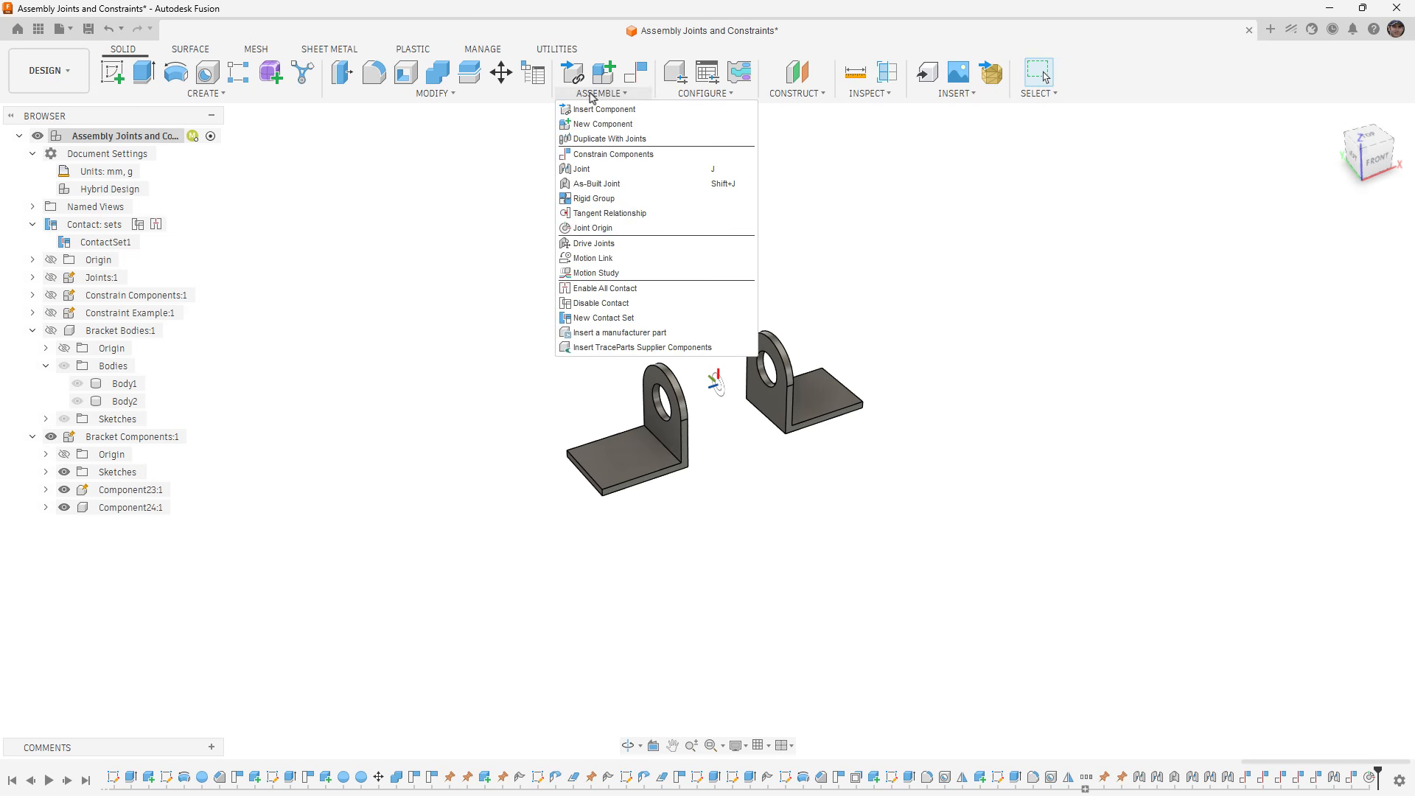
click(618, 200)
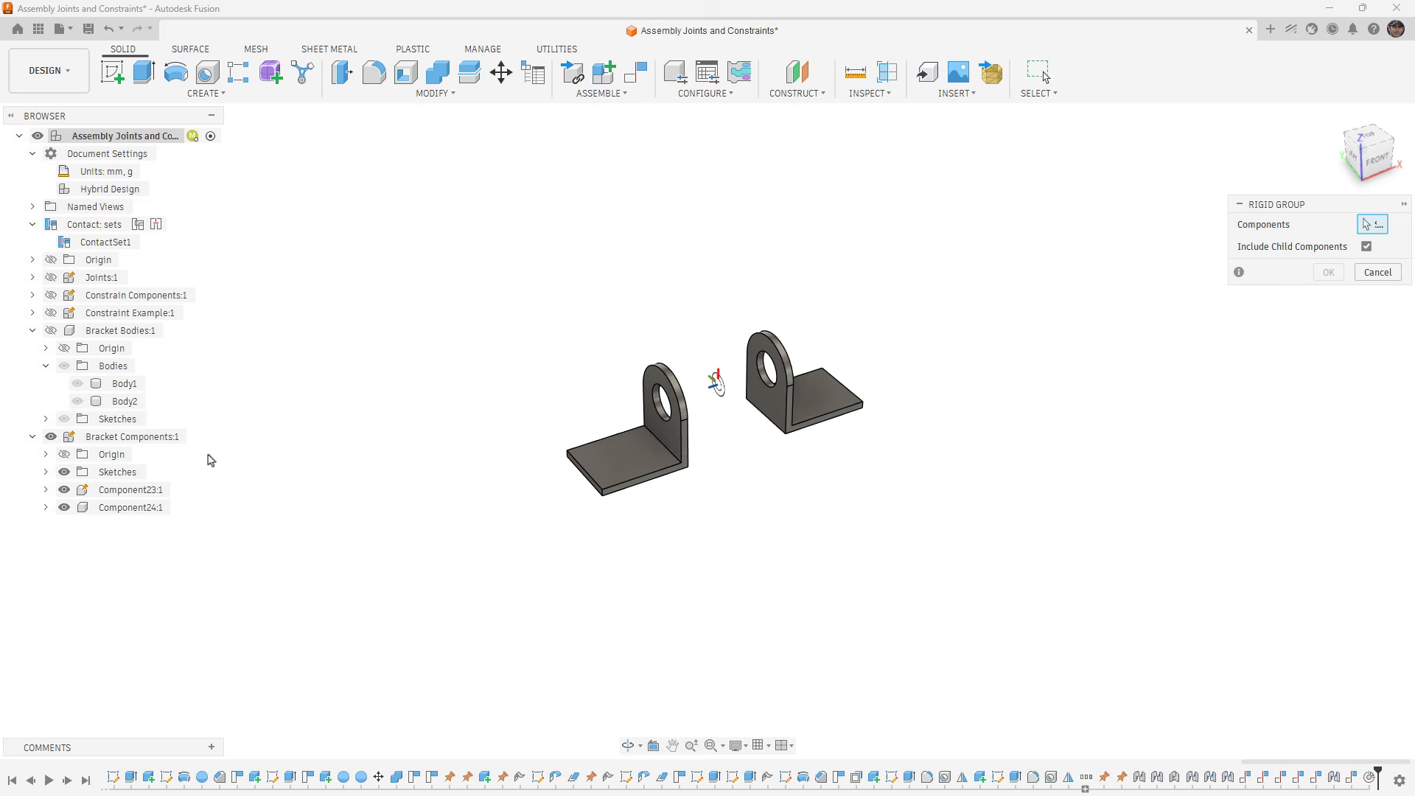
click(88, 440)
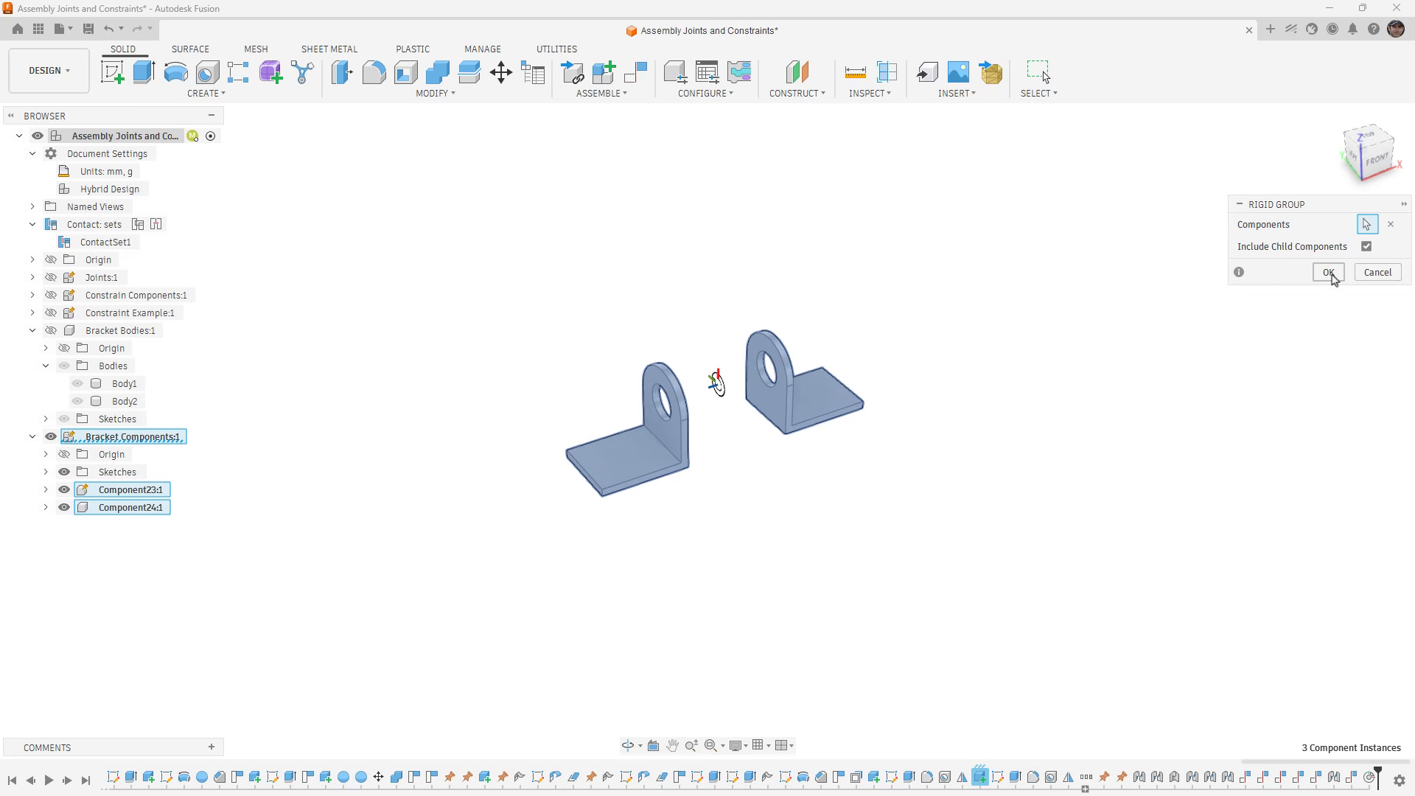
click(1328, 272)
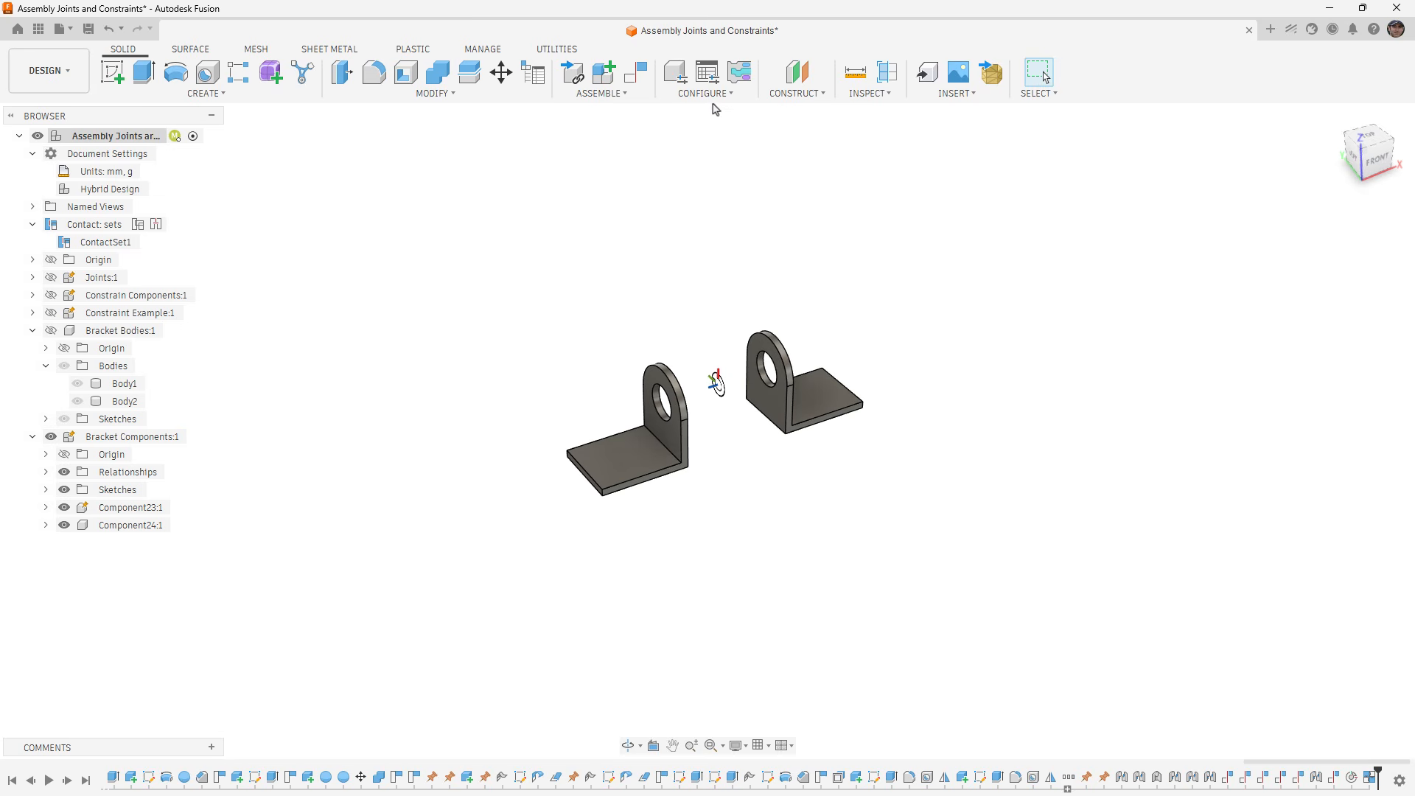
- Hide the Bracket Components assembly and show the Joints assembly
click(627, 94)
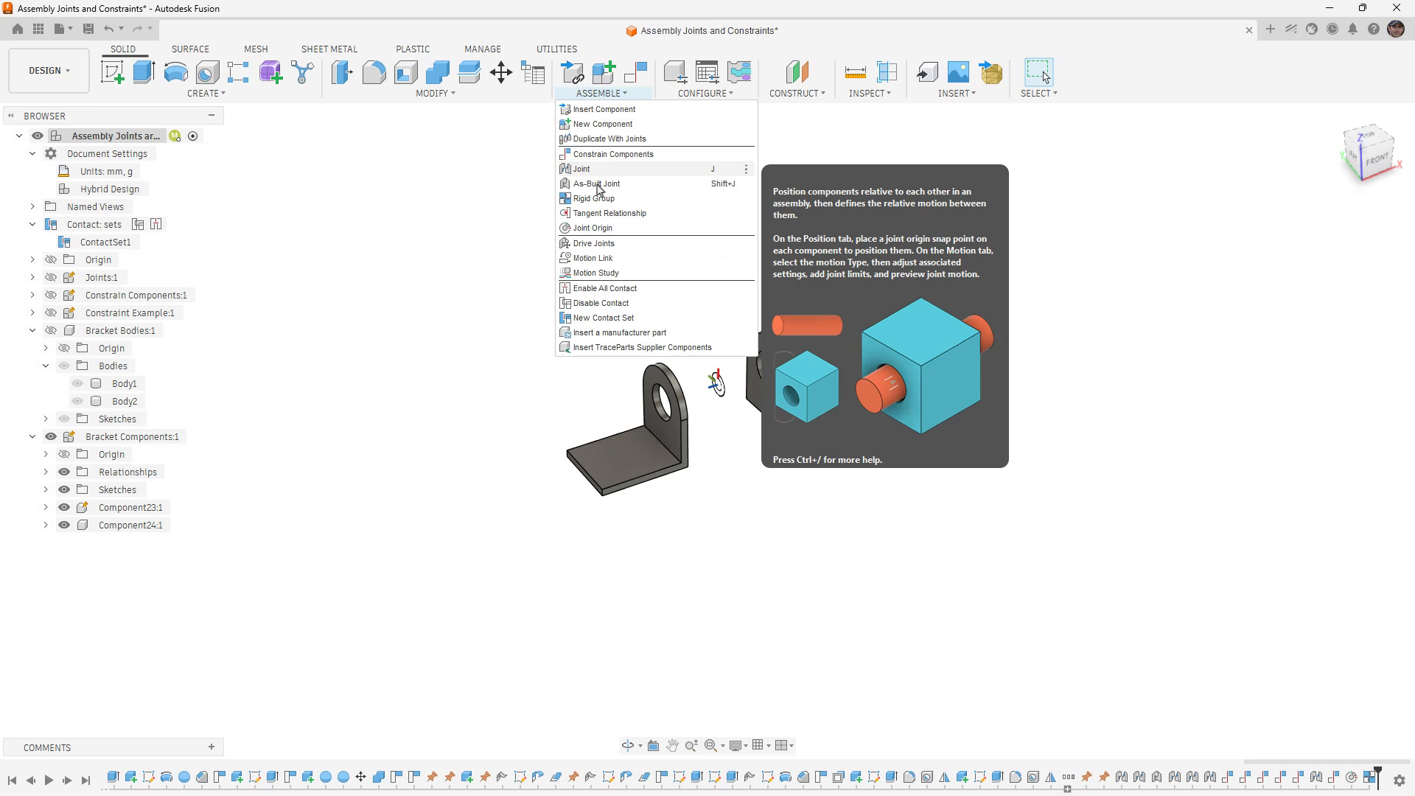
click(51, 437)
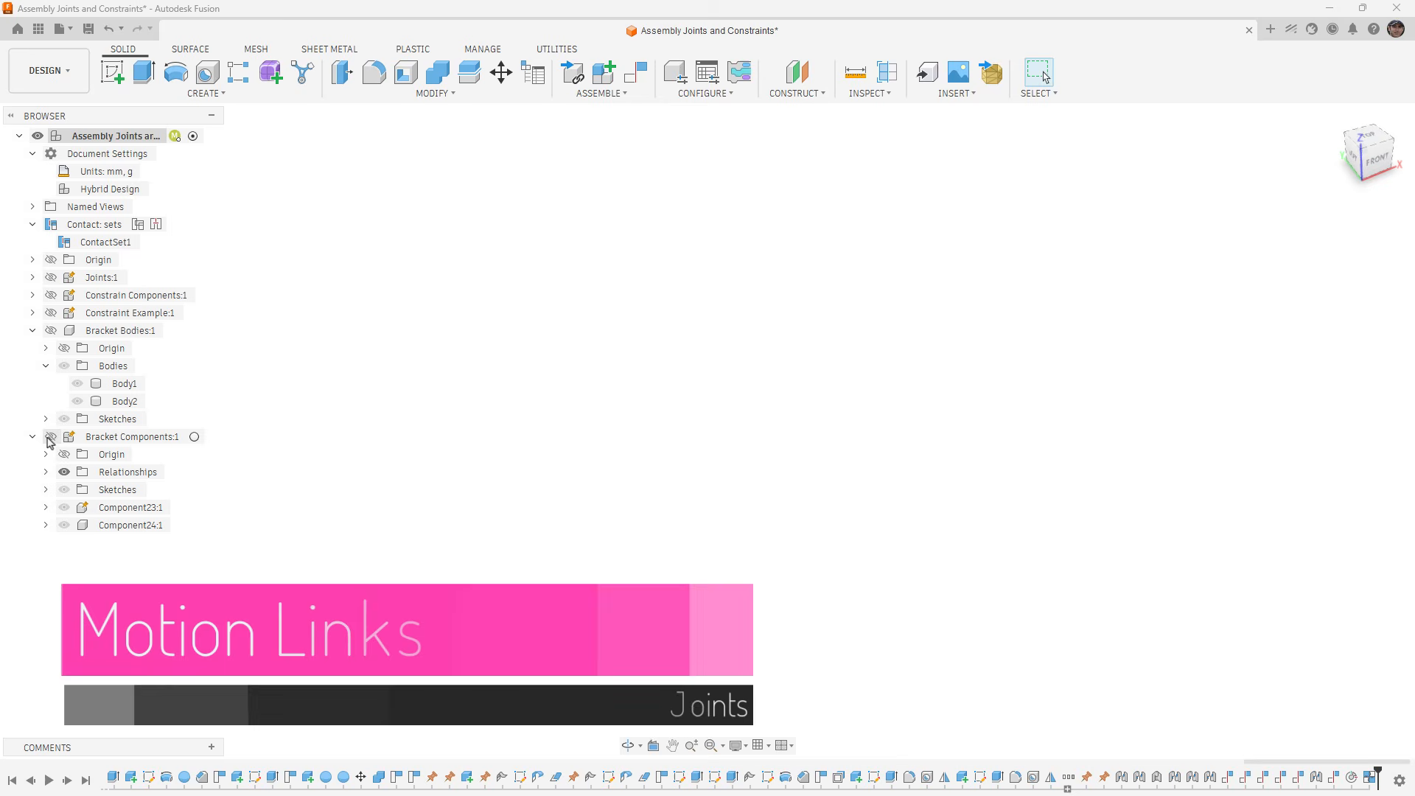
click(51, 277)
- Try moving the green block within the Planar pocket, and revert its position
click(624, 94)
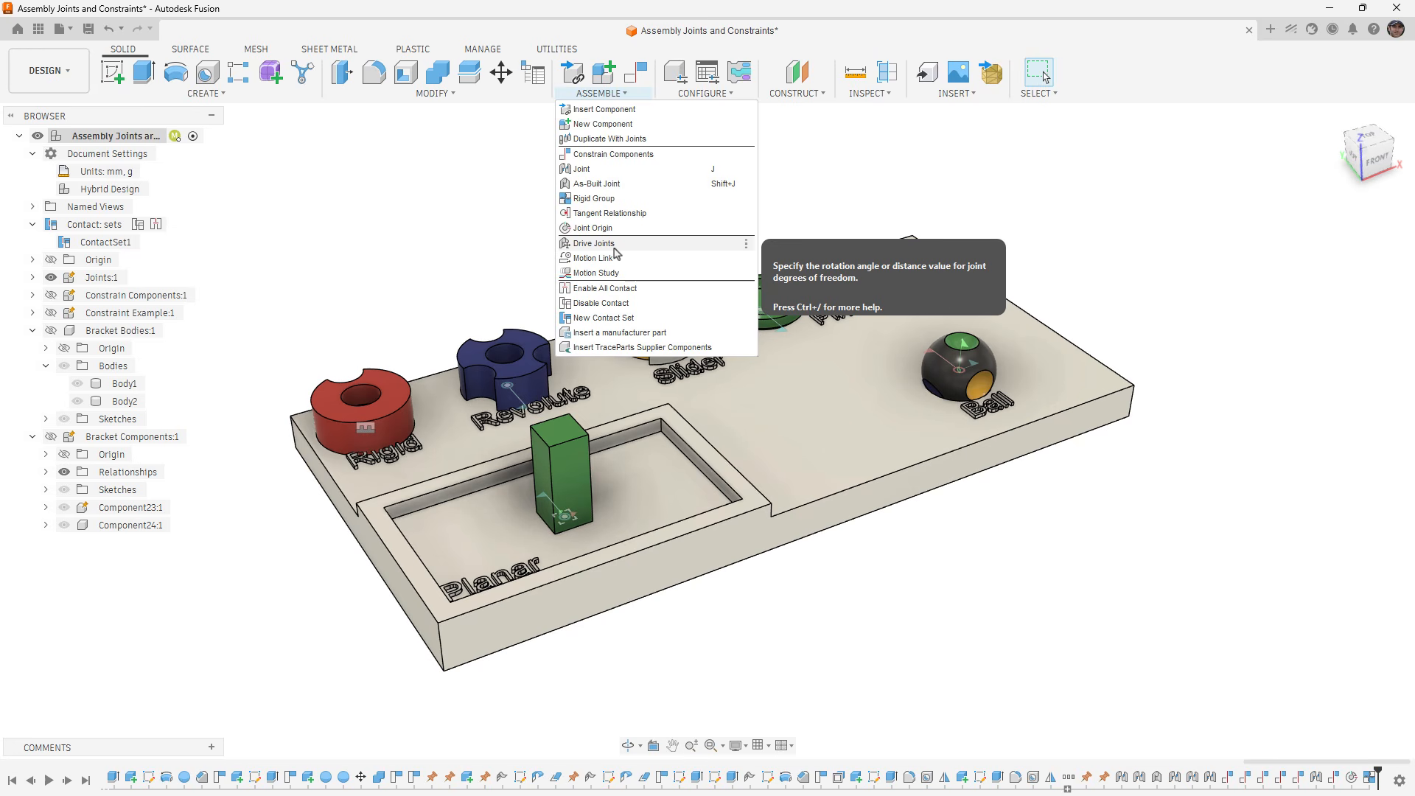
click(484, 238)
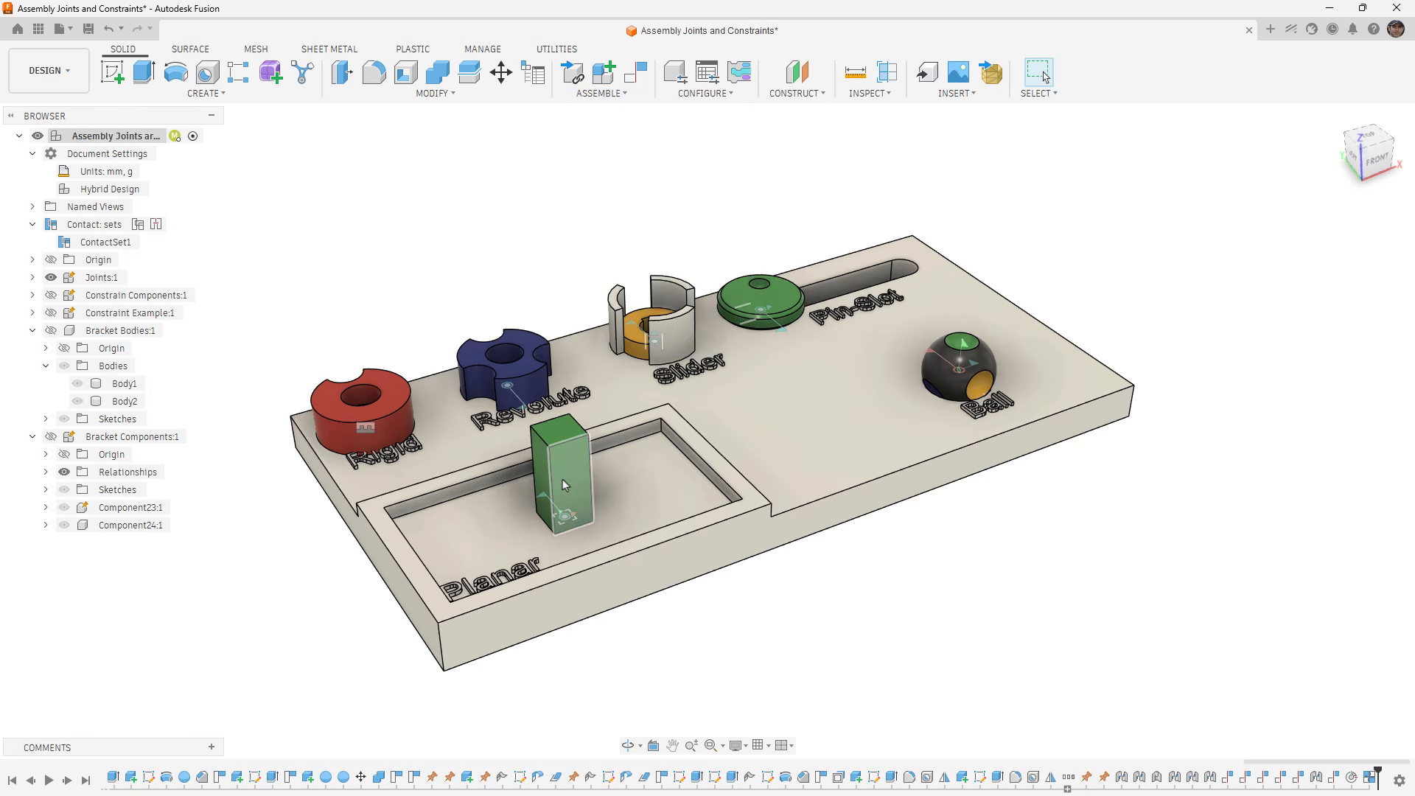
mouse_move(562, 479)
mouse_down()
mouse_move(556, 494)
mouse_move(568, 472)
mouse_up()
click(1120, 71)
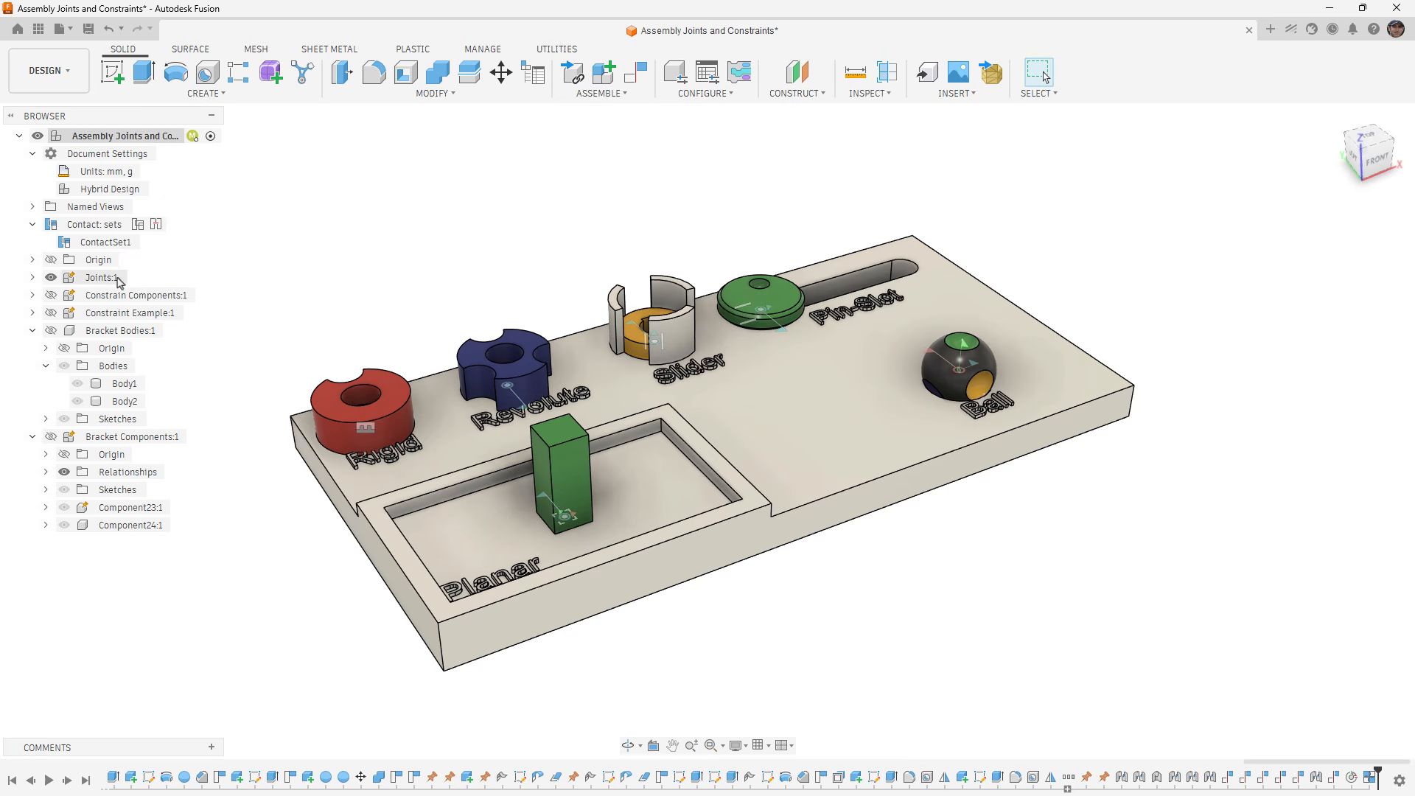
- Expand the Joints assembly's relationships in the browser and delete the Planar 6 joint from the green block
click(51, 278)
click(33, 278)
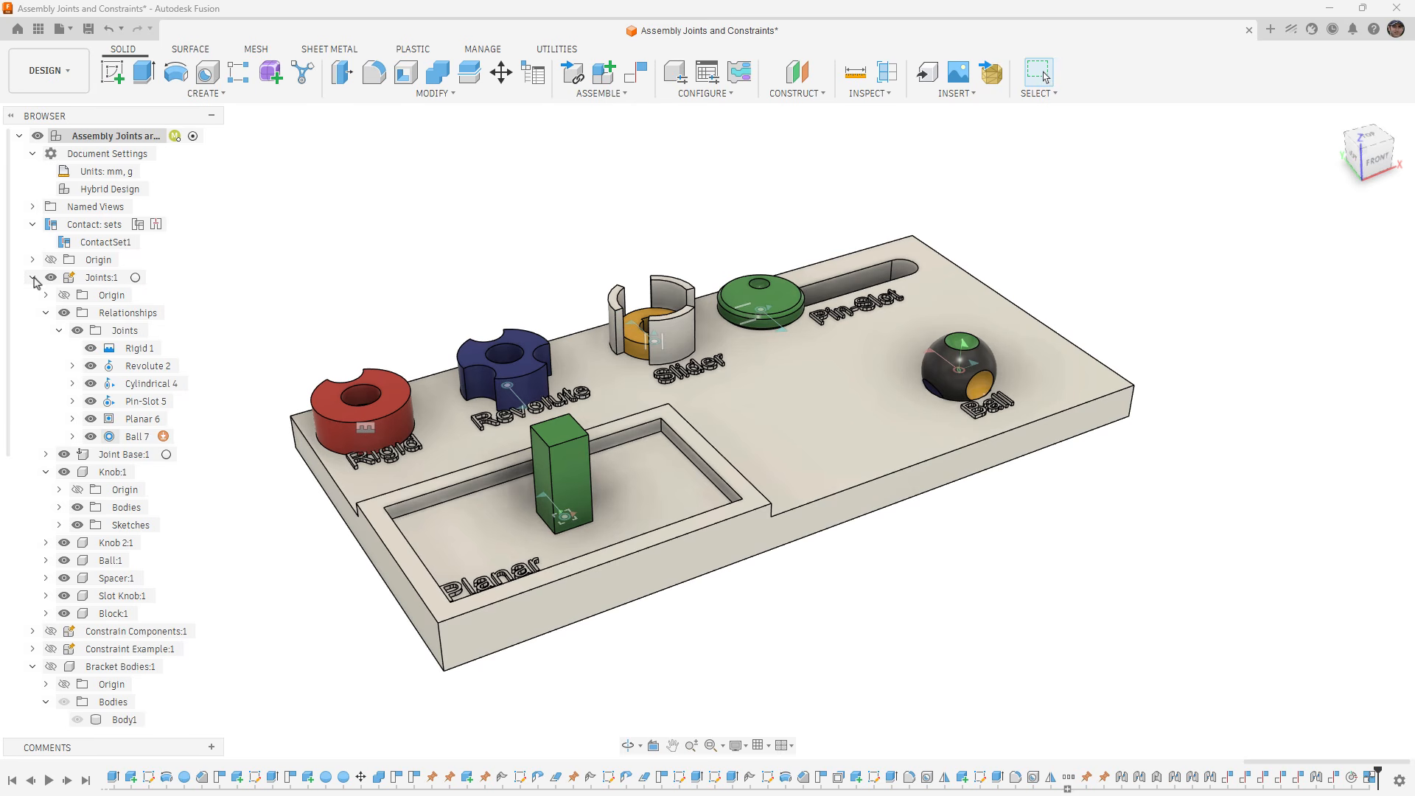
right_click(121, 419)
click(158, 617)
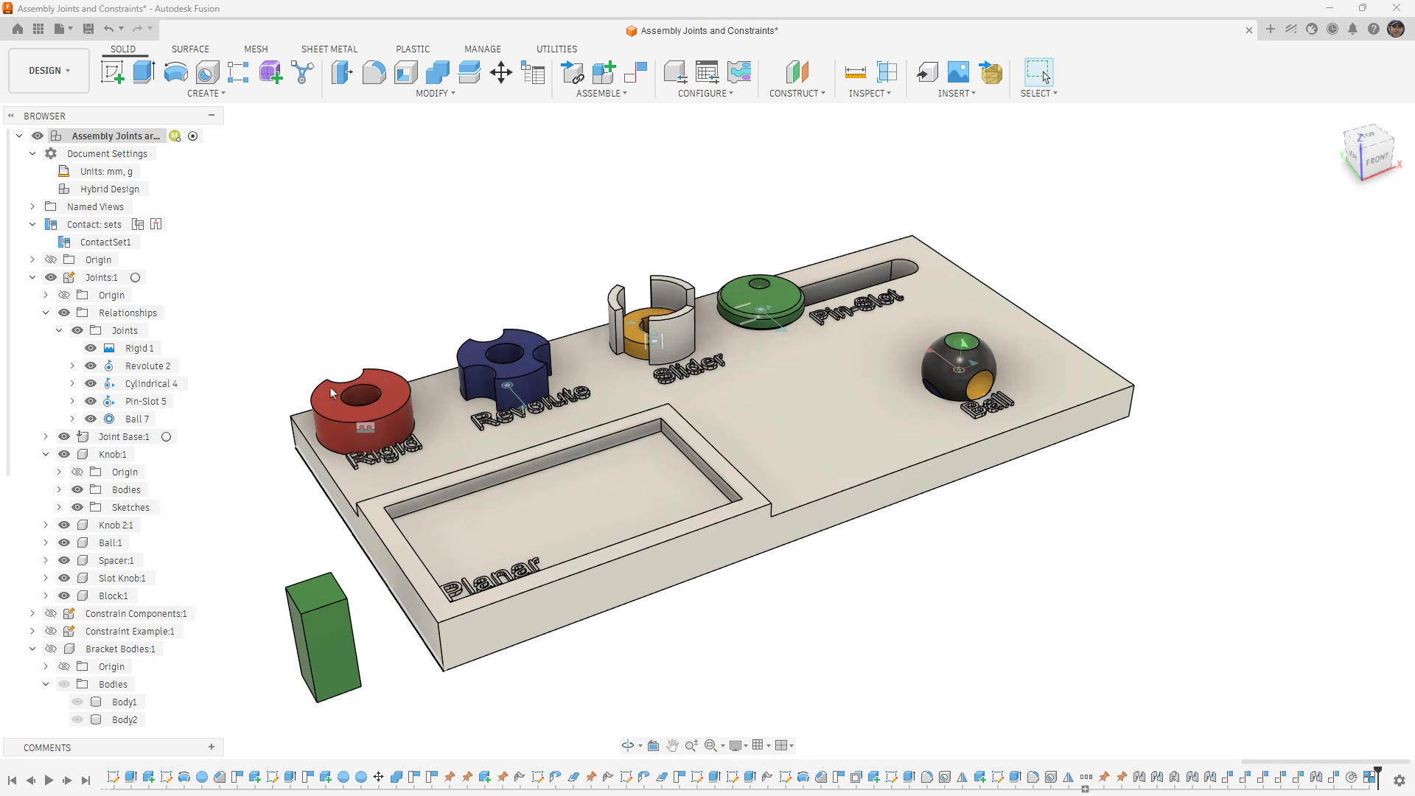
- Create a Slider joint from the green block's bottom corner to the lower front corner of Joint Base near the Planar pocket
click(612, 94)
click(603, 175)
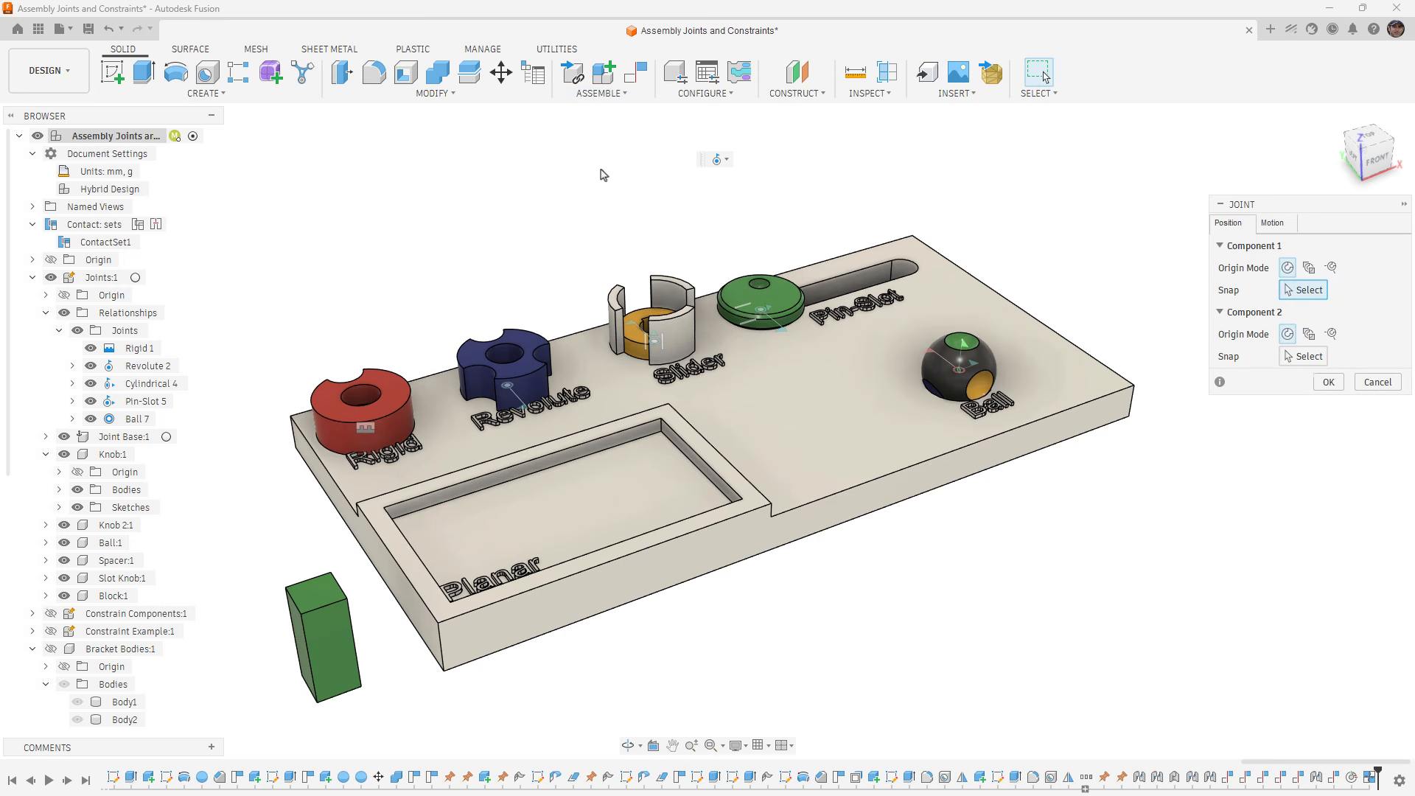
click(1284, 231)
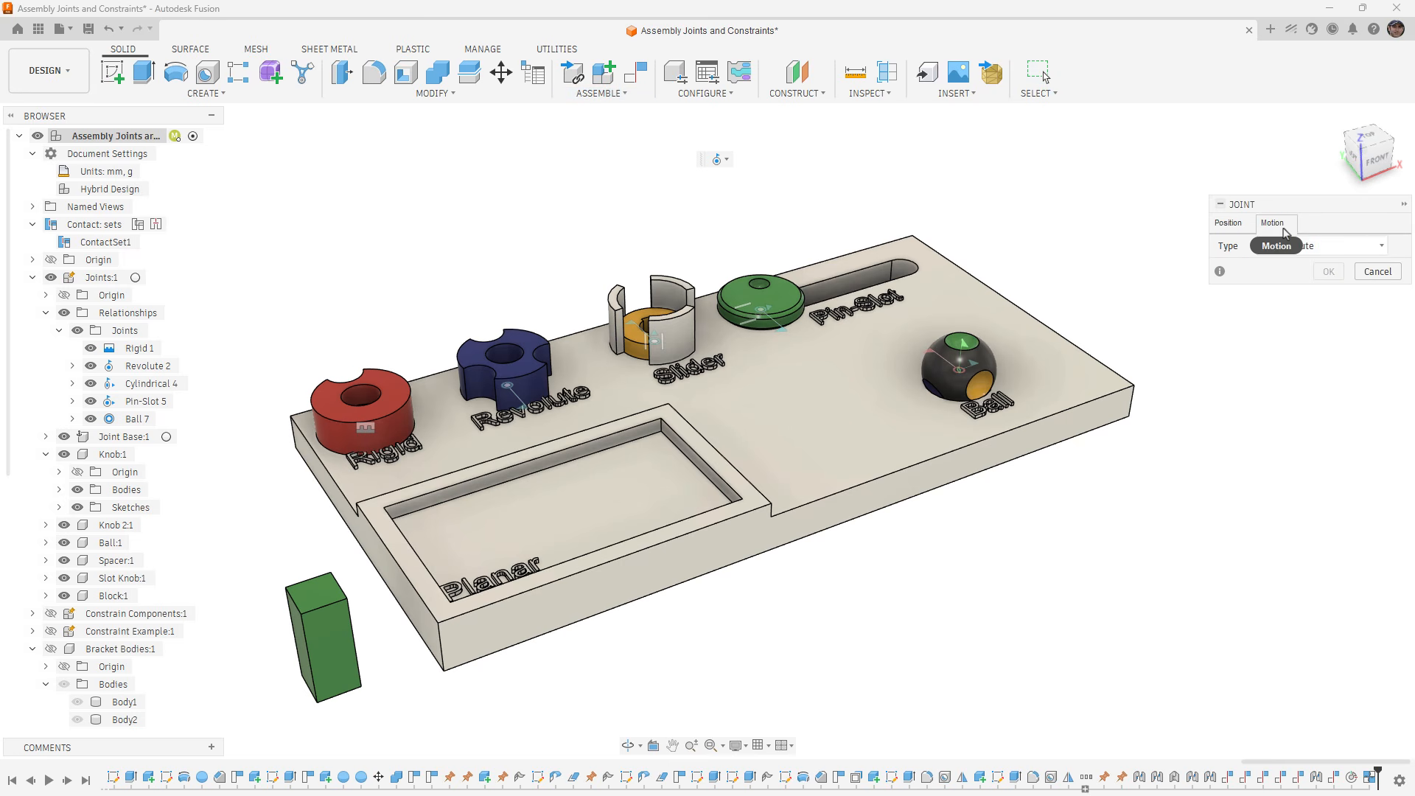
click(1345, 250)
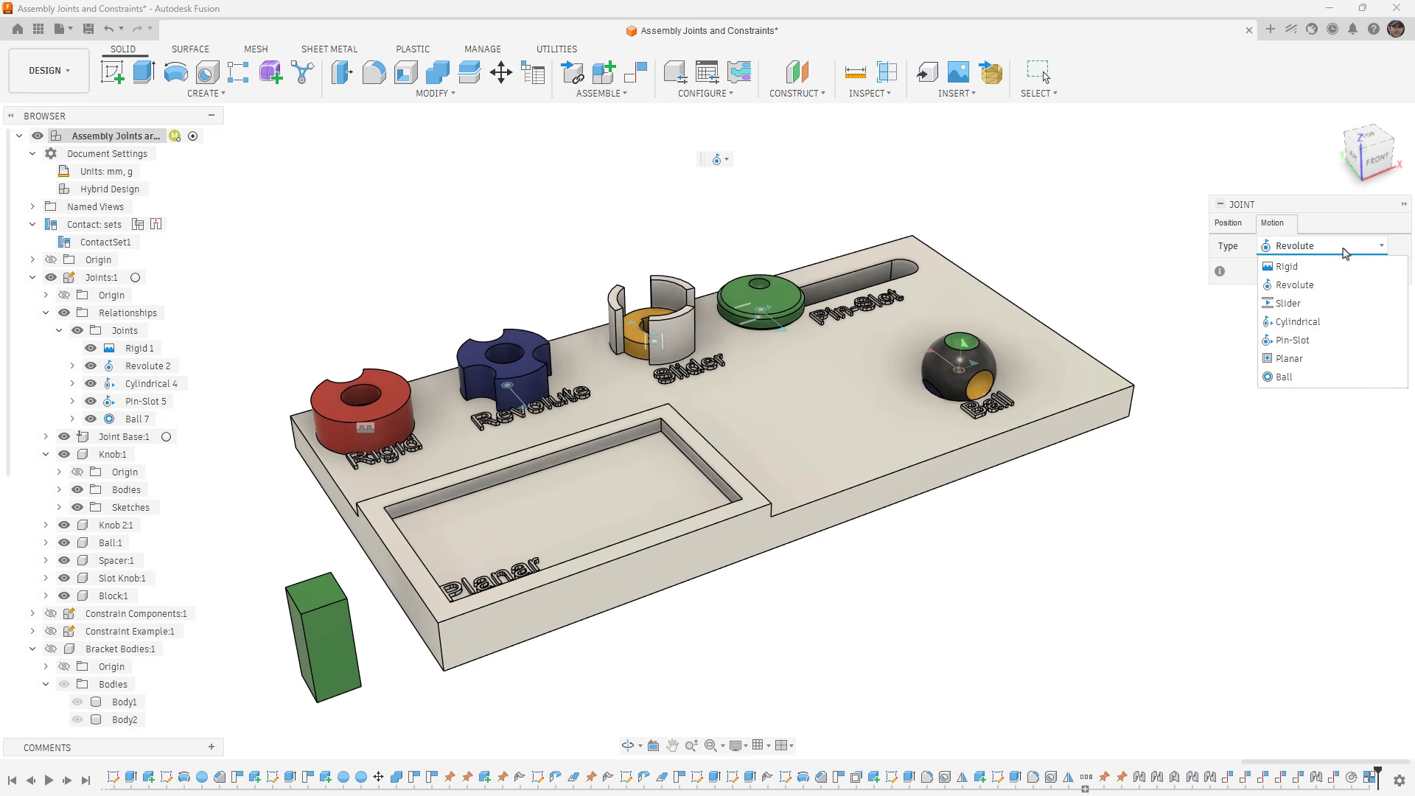
click(1314, 304)
click(1229, 222)
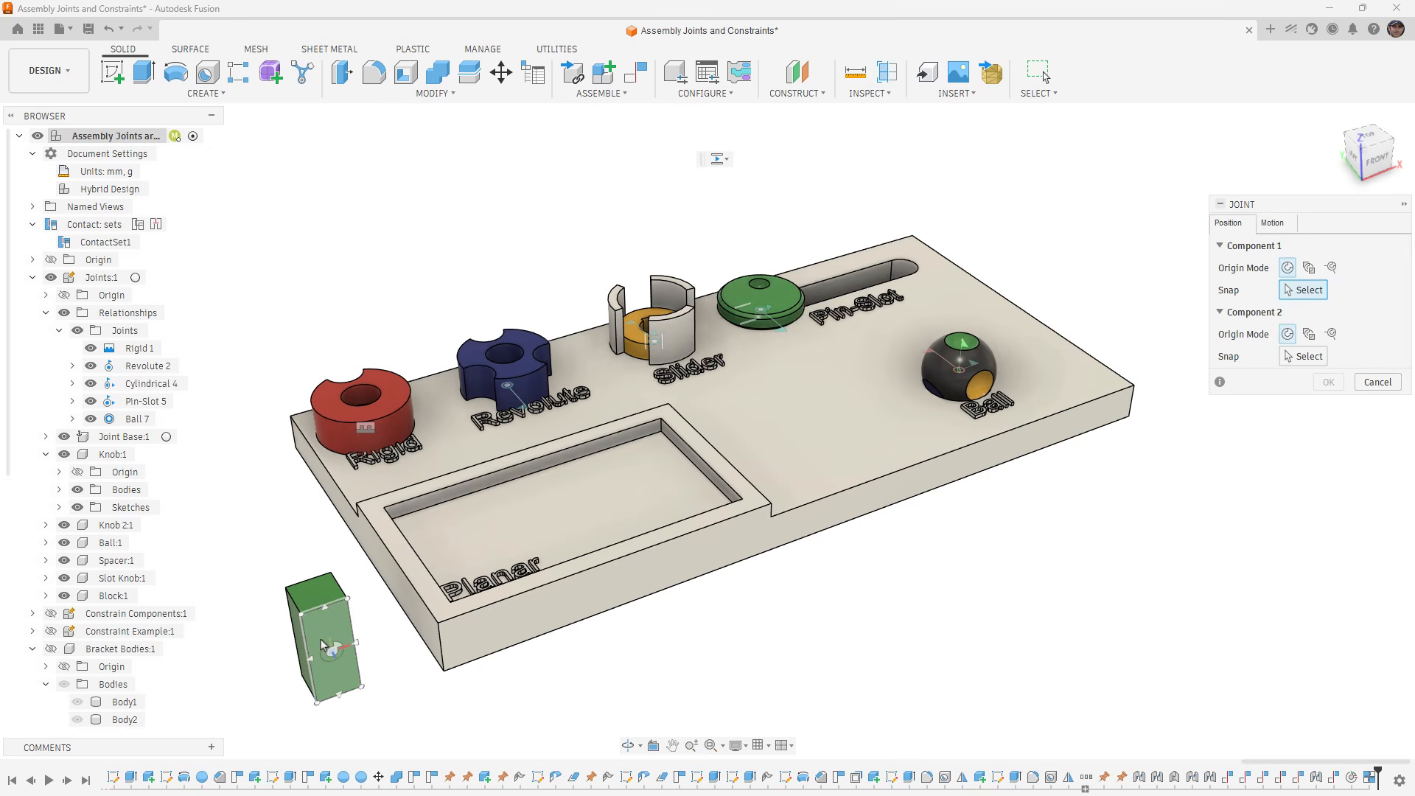
shift+middle_drag(303, 674, 982, 544)
scroll(396, 334, up, 3)
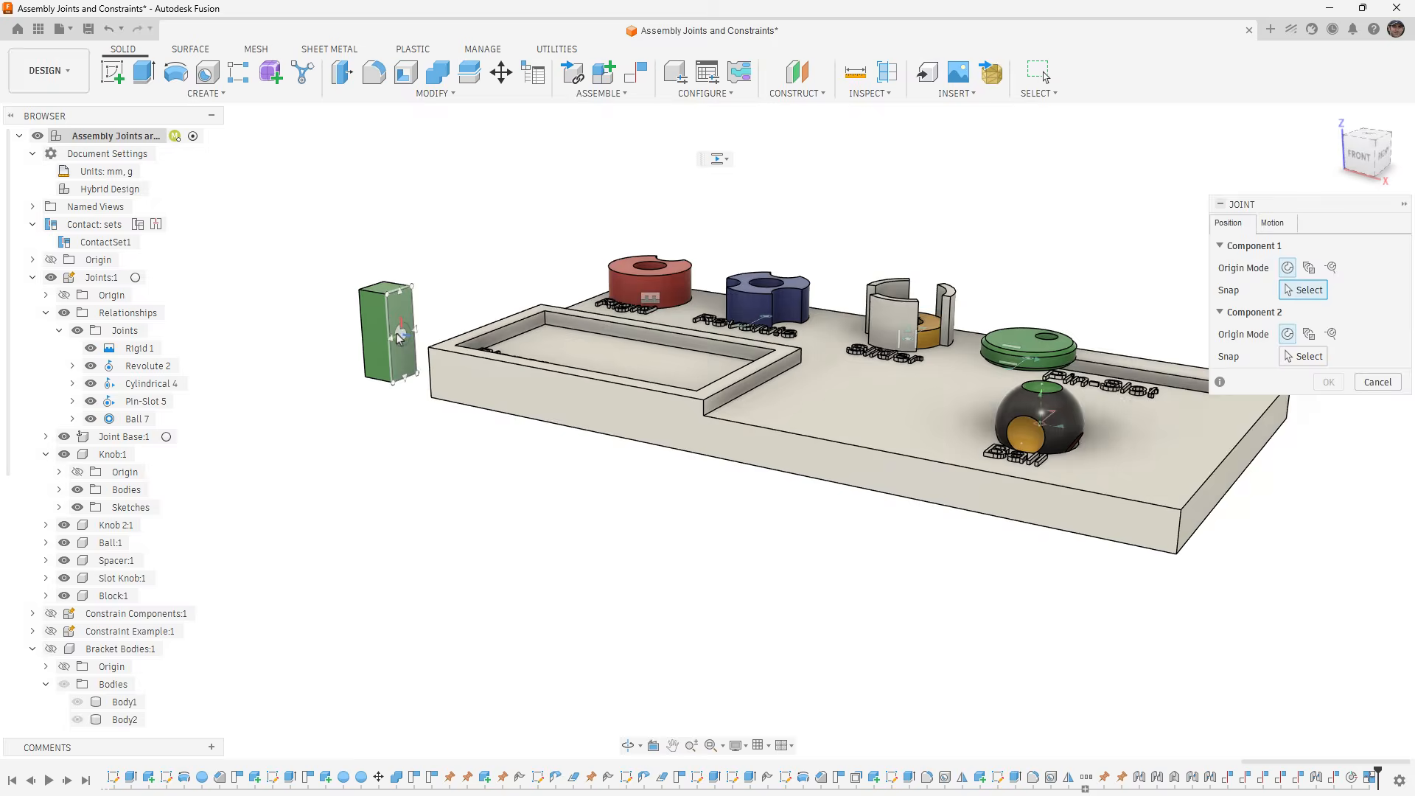
click(411, 401)
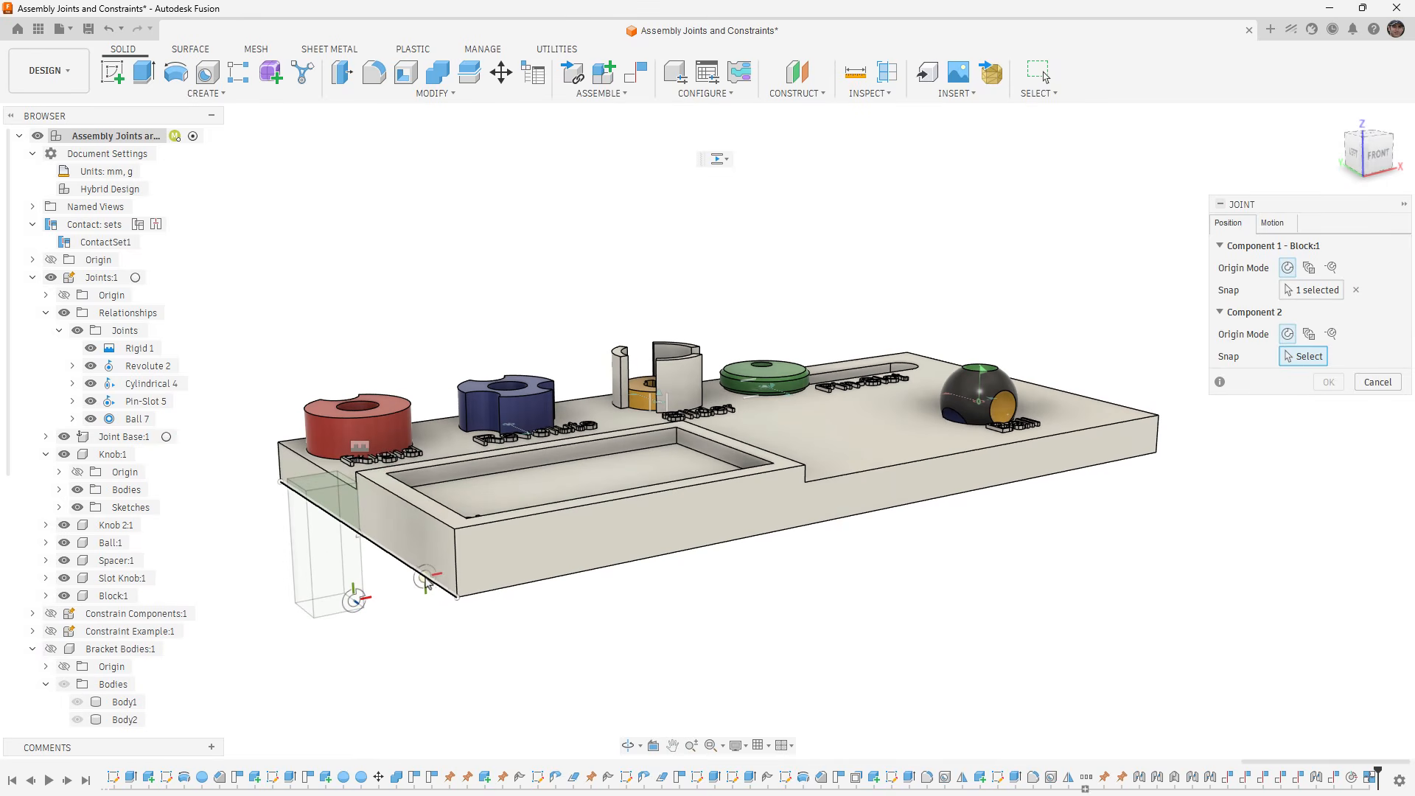
click(451, 596)
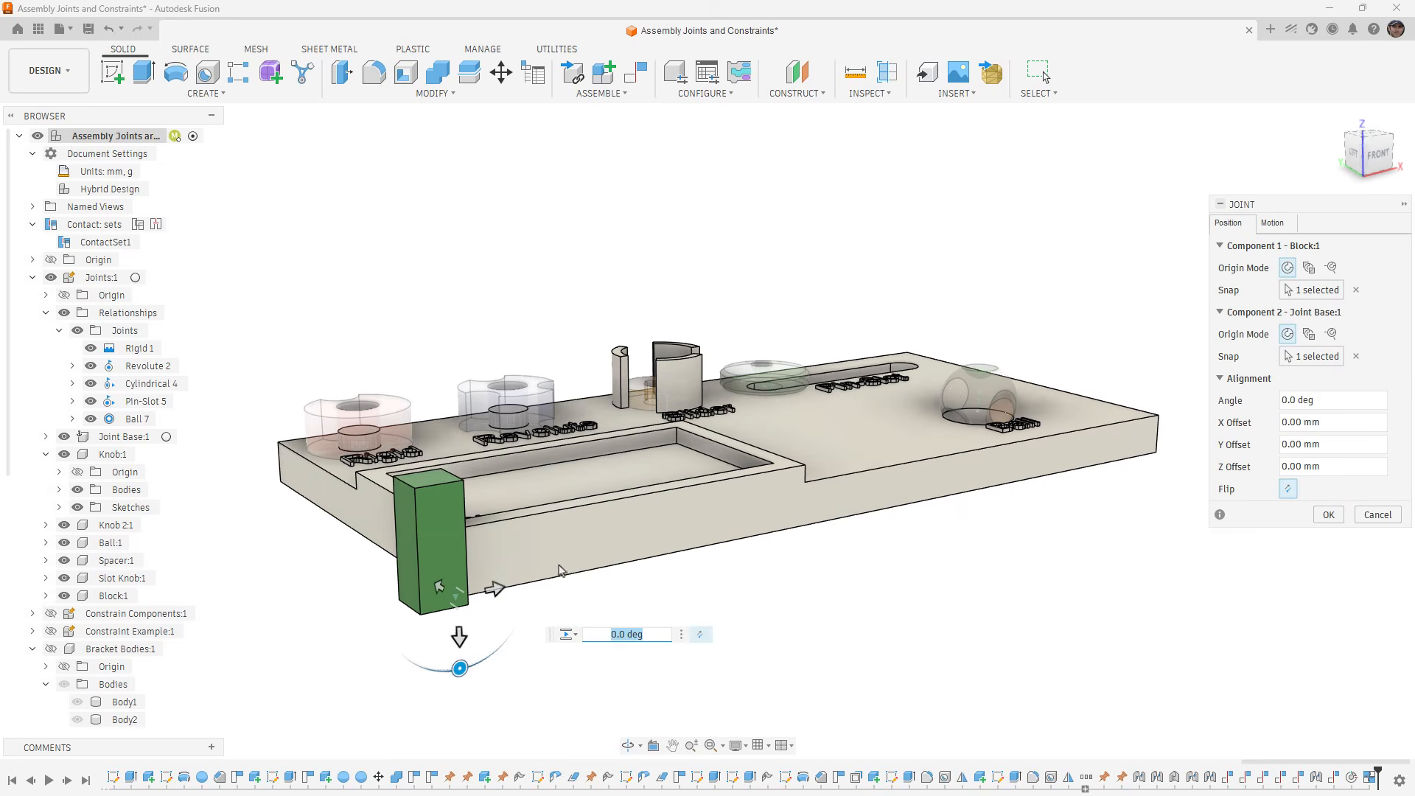
click(1327, 515)
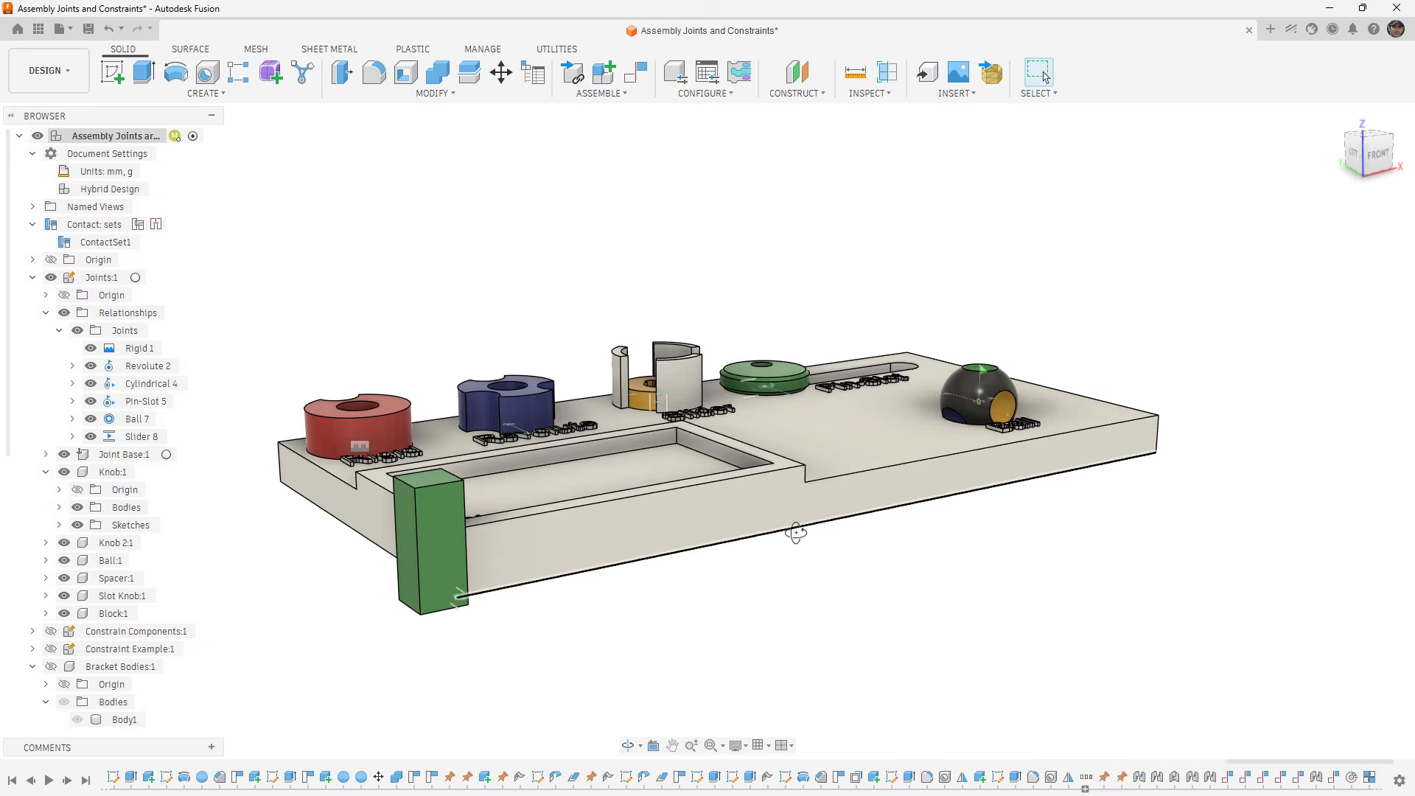
- Slide the green block along the base's edge to test the slider joint, and revert its position
drag(412, 550, 370, 530)
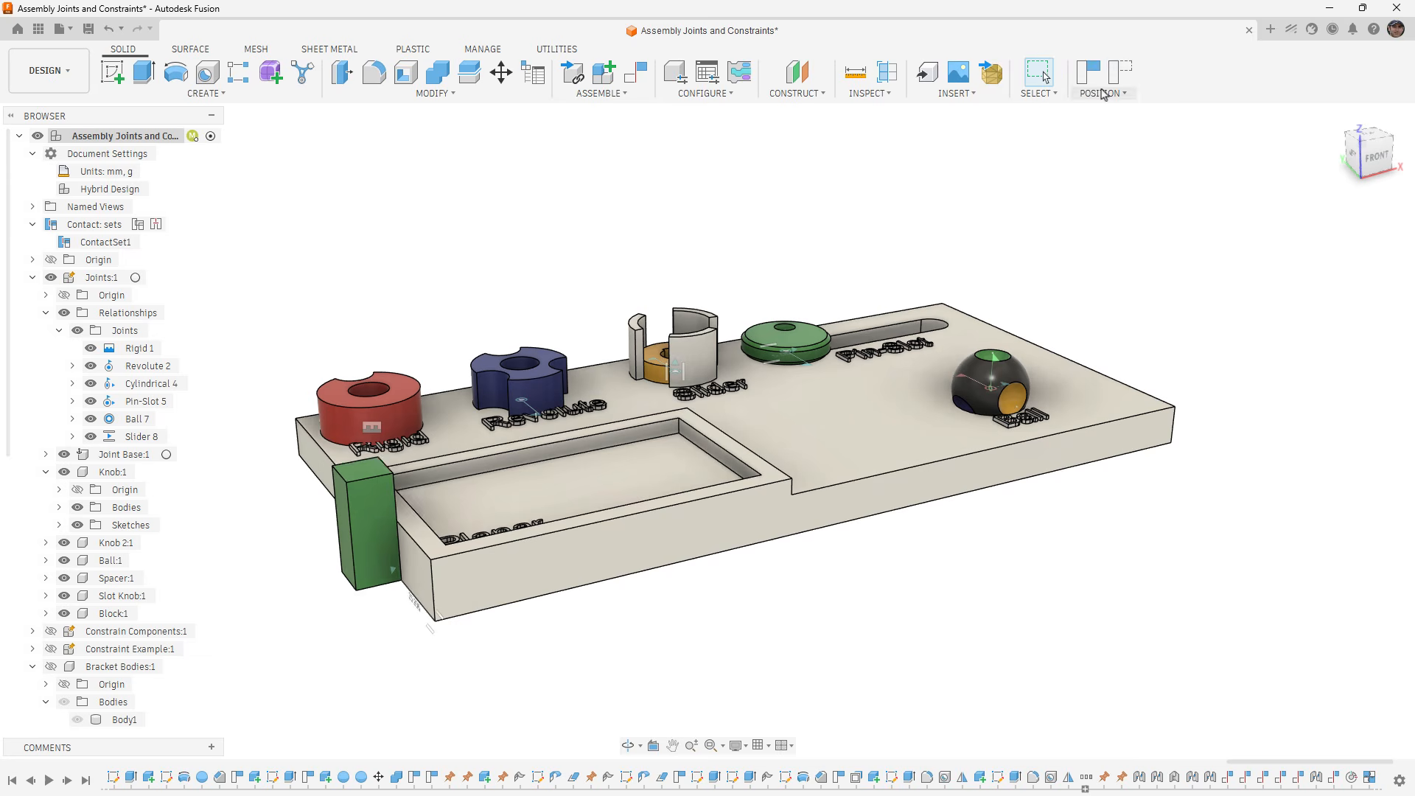
click(1119, 74)
shift+middle_drag(597, 354, 545, 553)
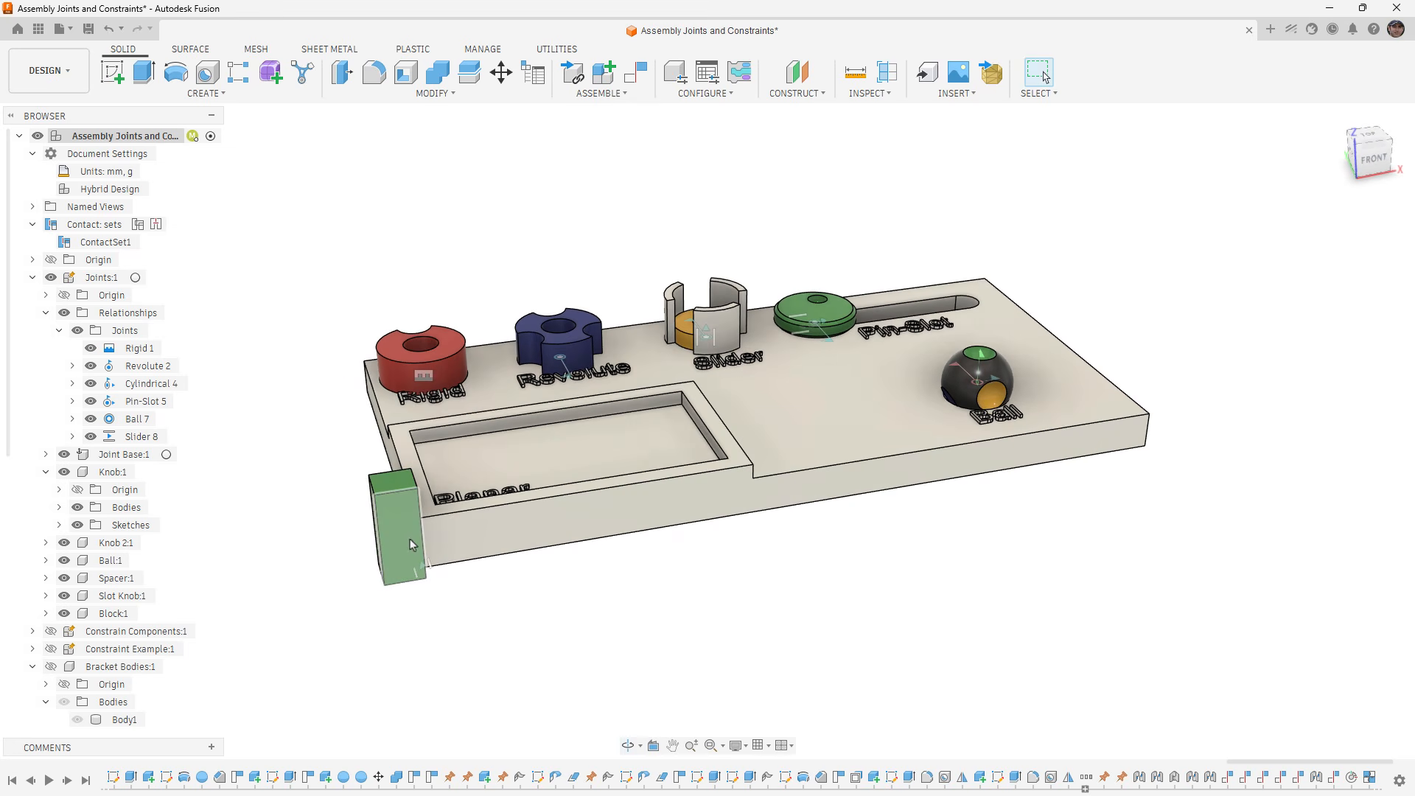
- Try a reversed motion link between Slider 8 at 10 mm and Revolute 2 at 360 deg, move the block, and undo the link
click(619, 97)
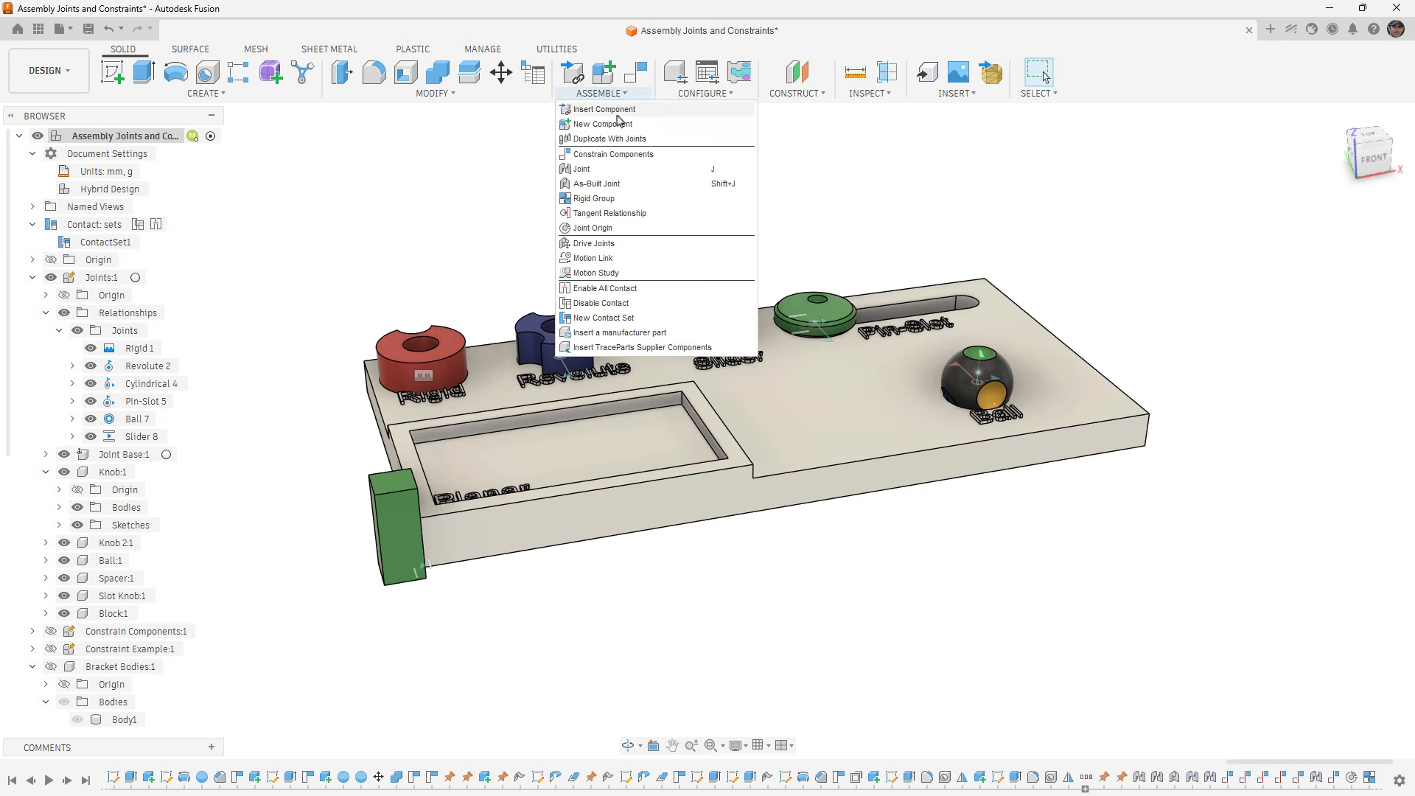
click(626, 263)
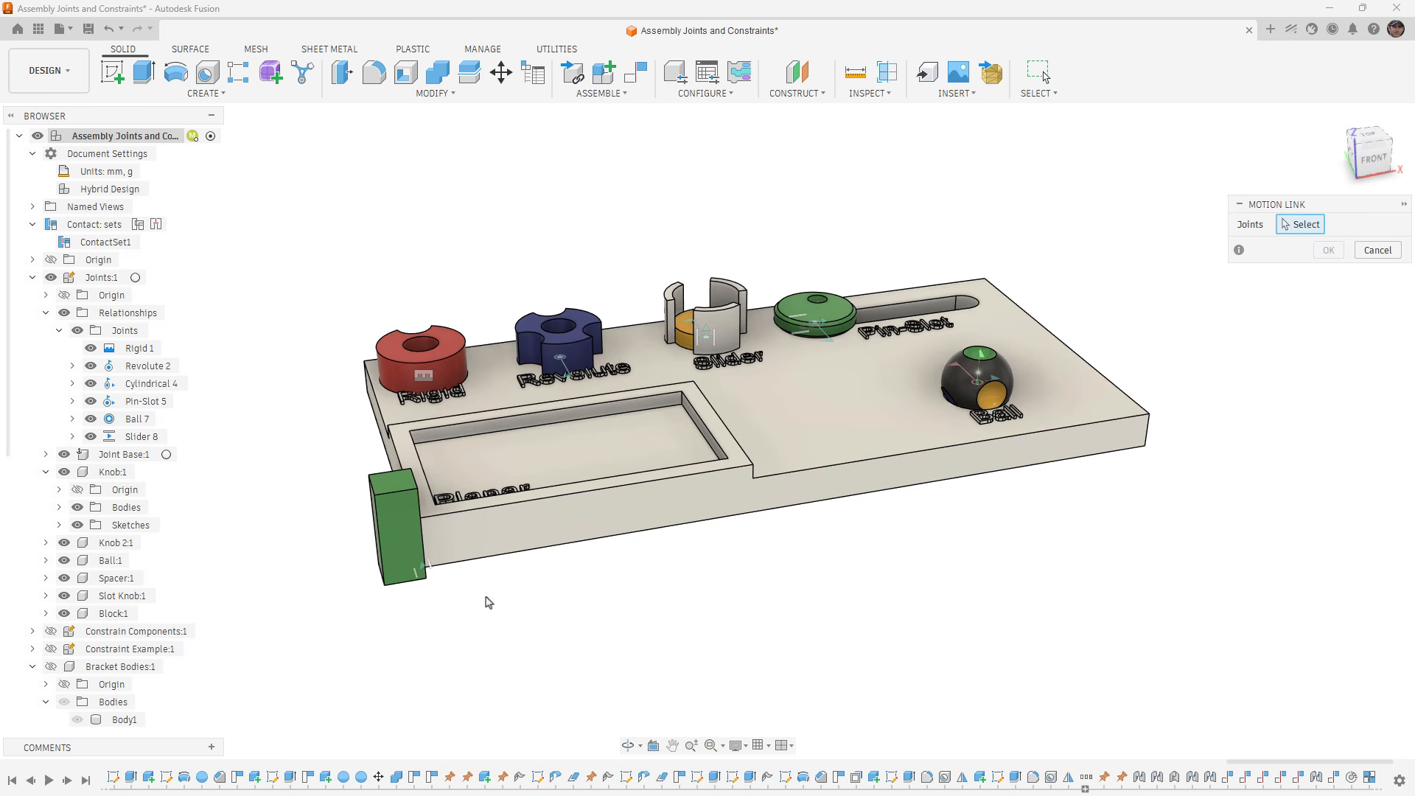
click(427, 571)
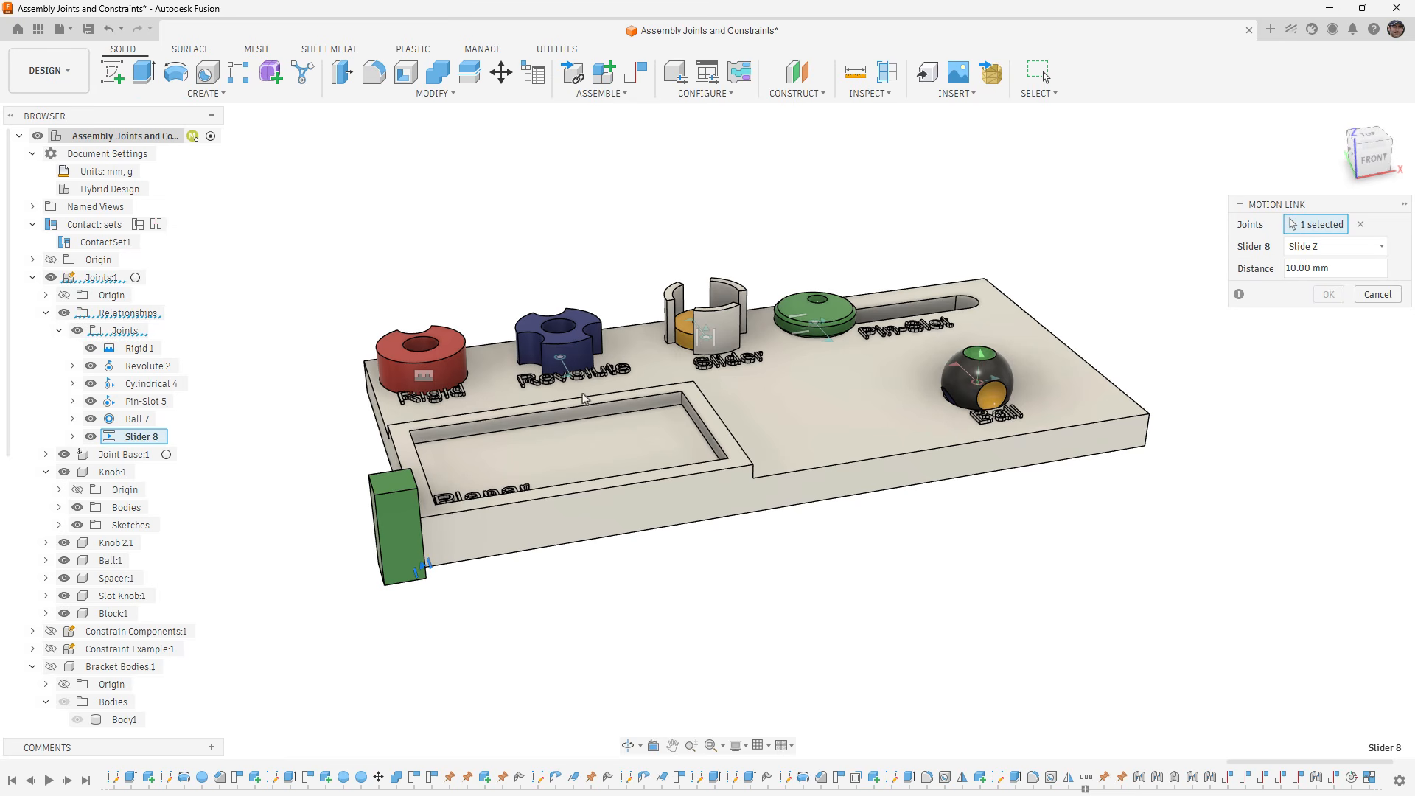
click(561, 364)
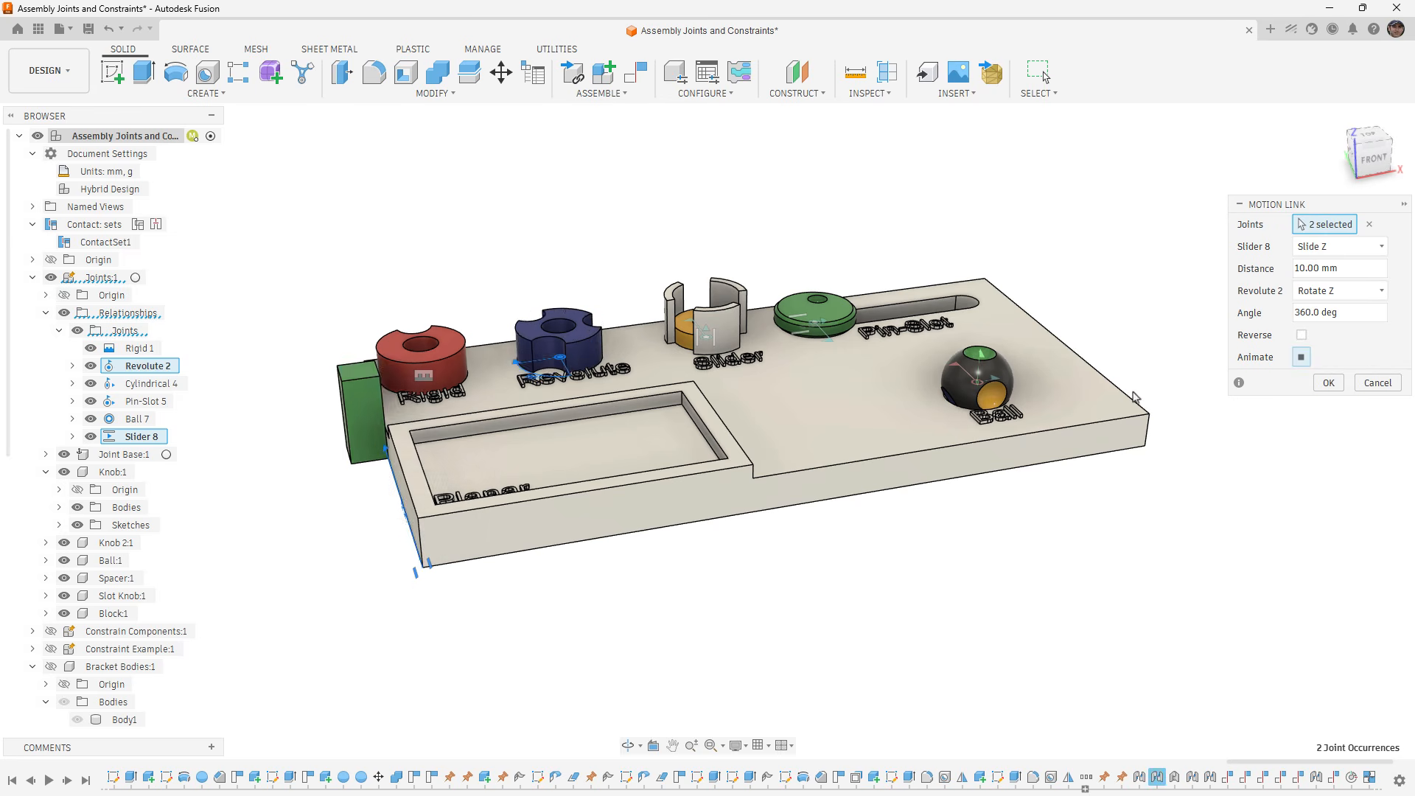
click(1328, 383)
mouse_move(395, 512)
mouse_down()
mouse_move(398, 476)
mouse_move(404, 494)
mouse_up()
key(ctrl+z)
key(ctrl+z)
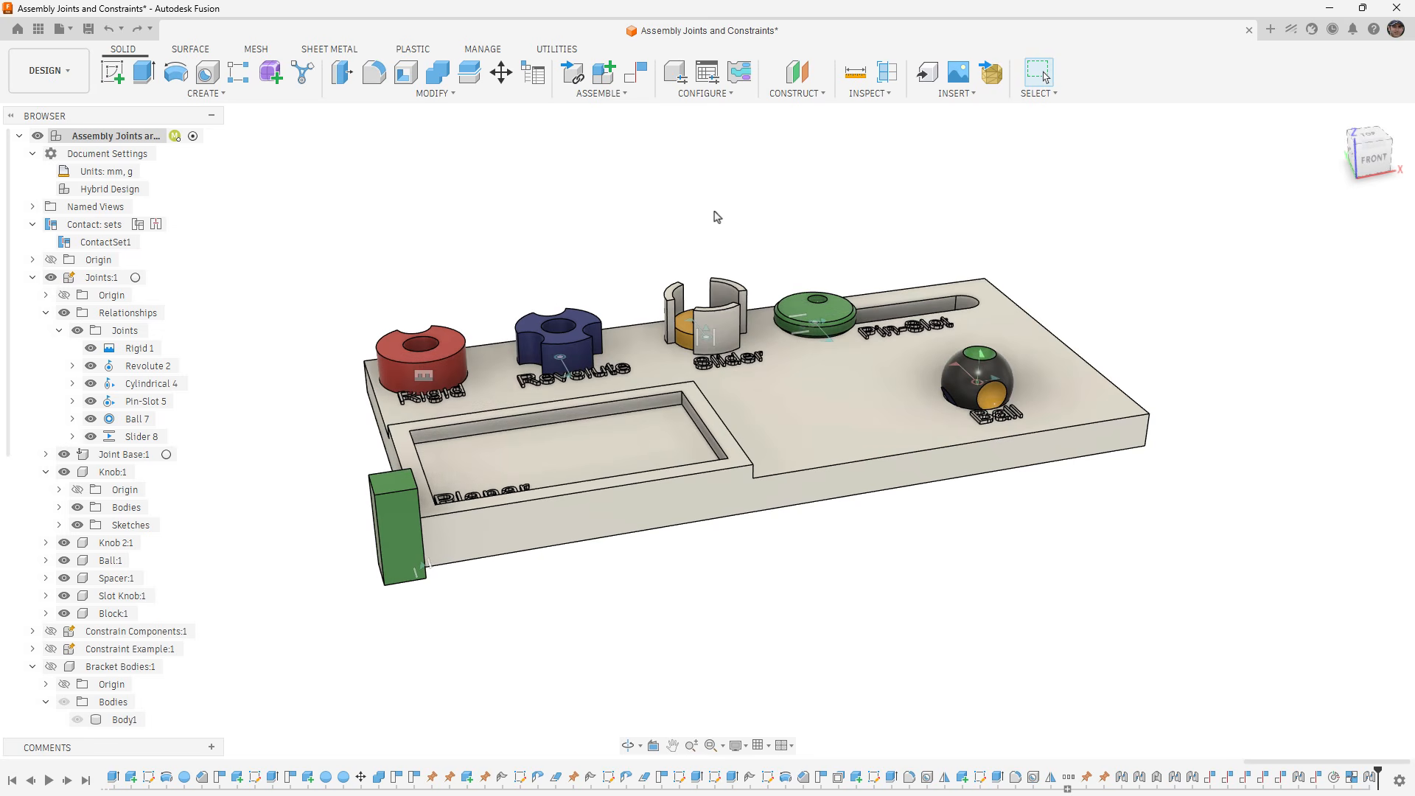
- Create a motion link between Slider 8 and Cylindrical 4, both set to Slide Z with a distance of 10 mm
click(599, 93)
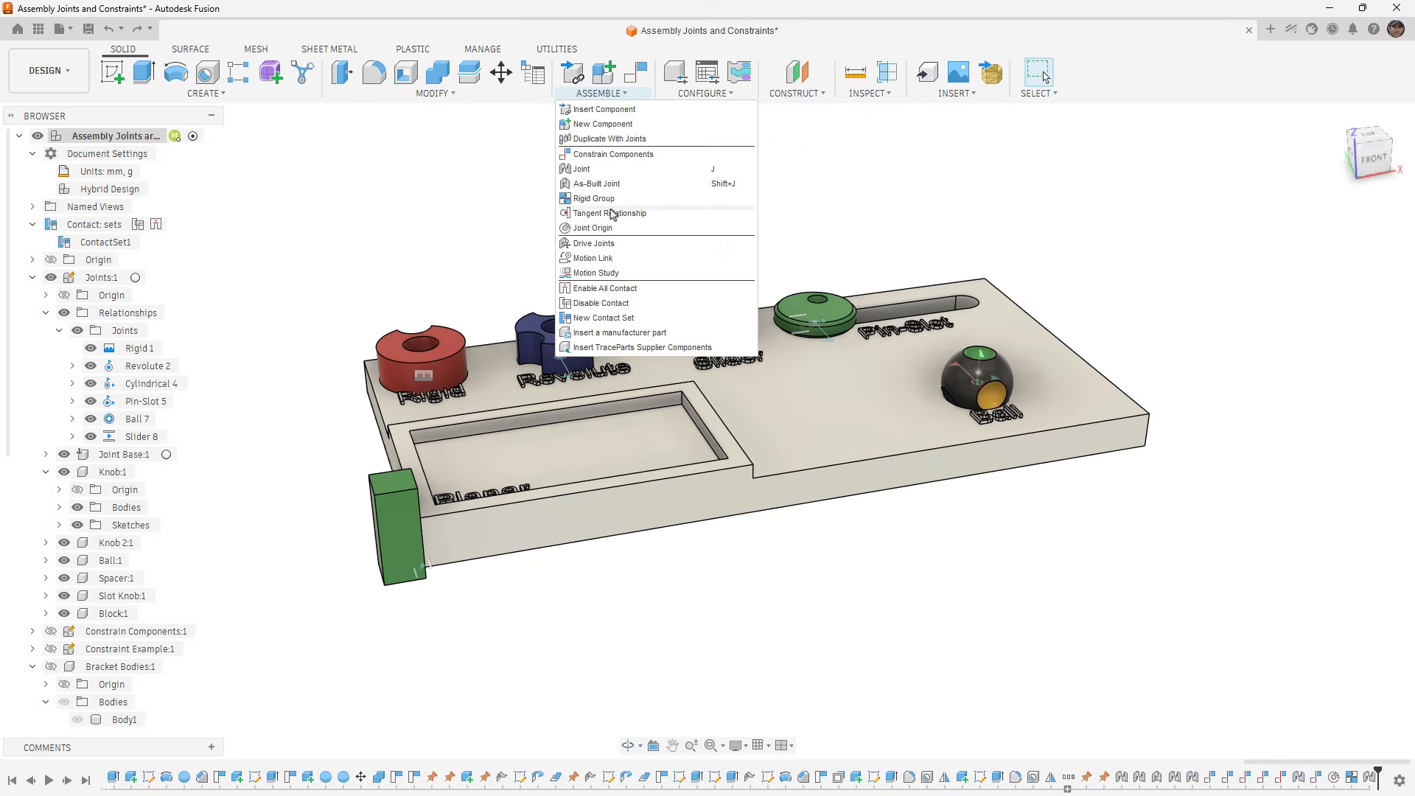
click(592, 258)
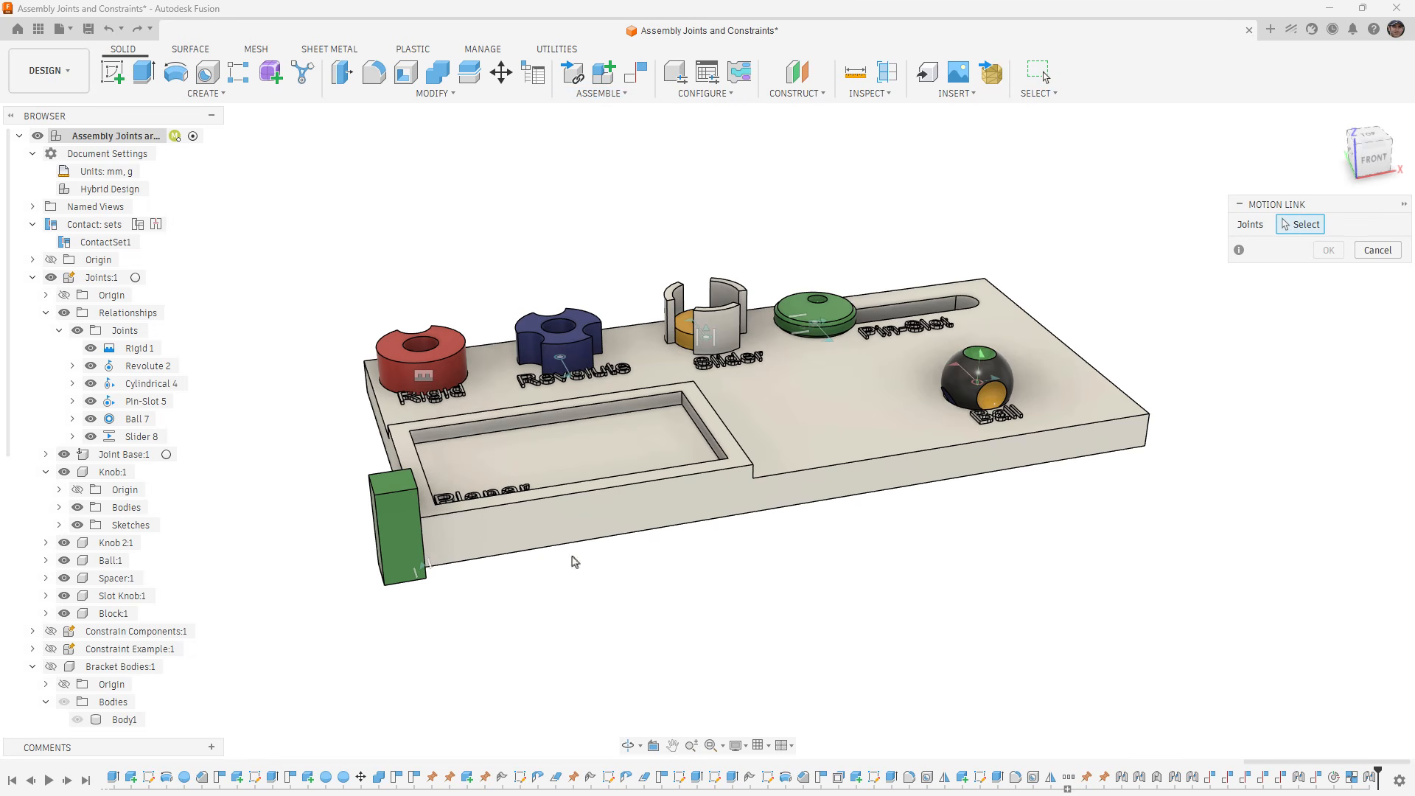
click(419, 568)
click(707, 335)
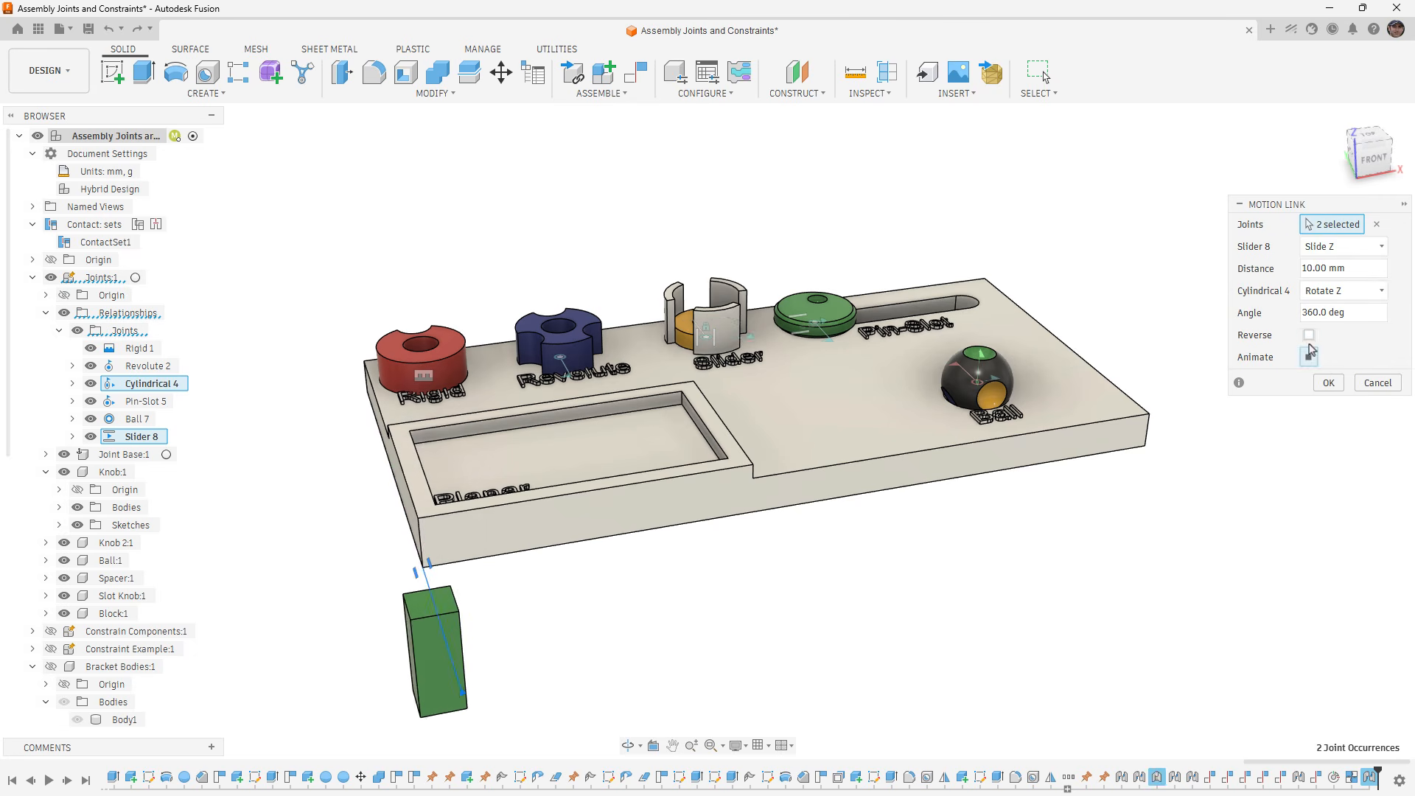
click(1358, 294)
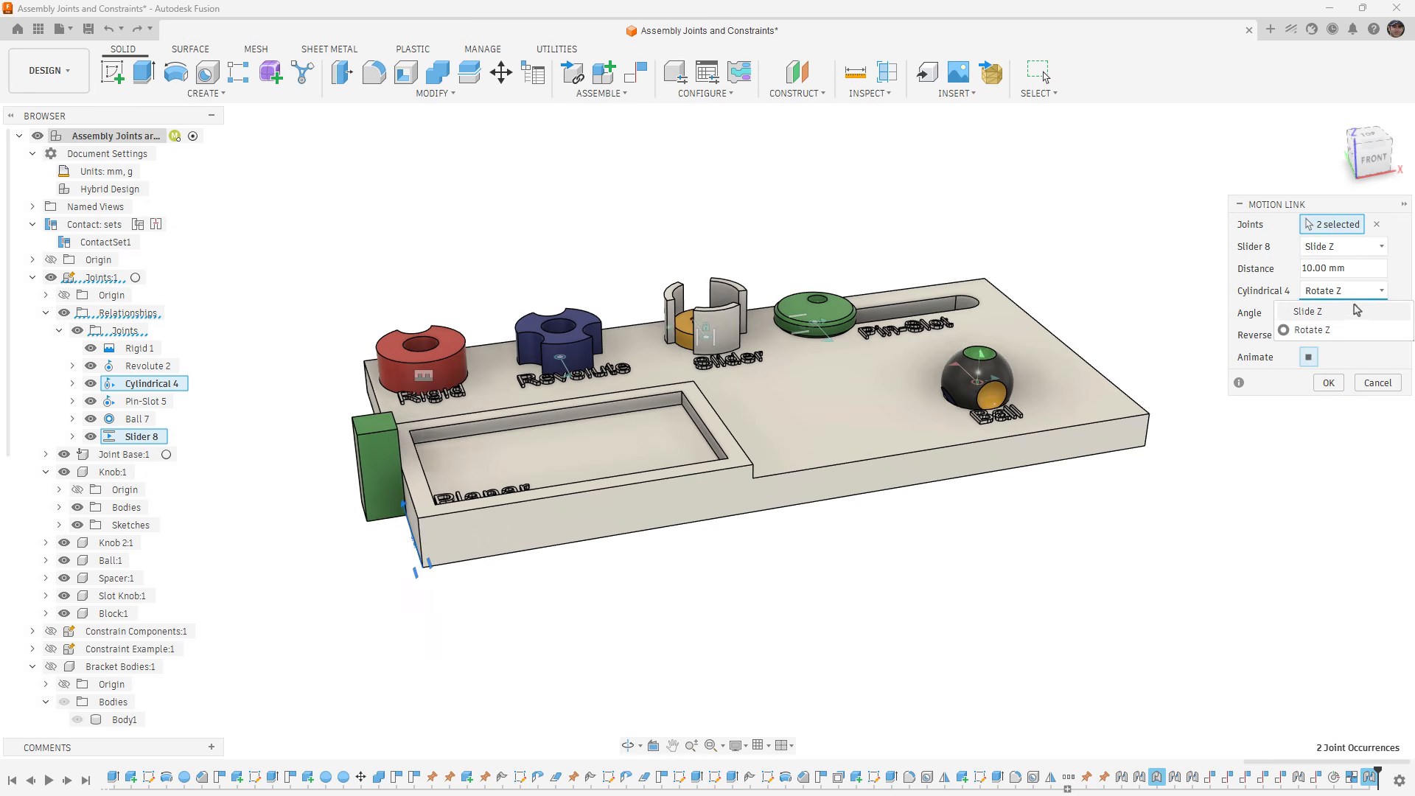
click(1353, 310)
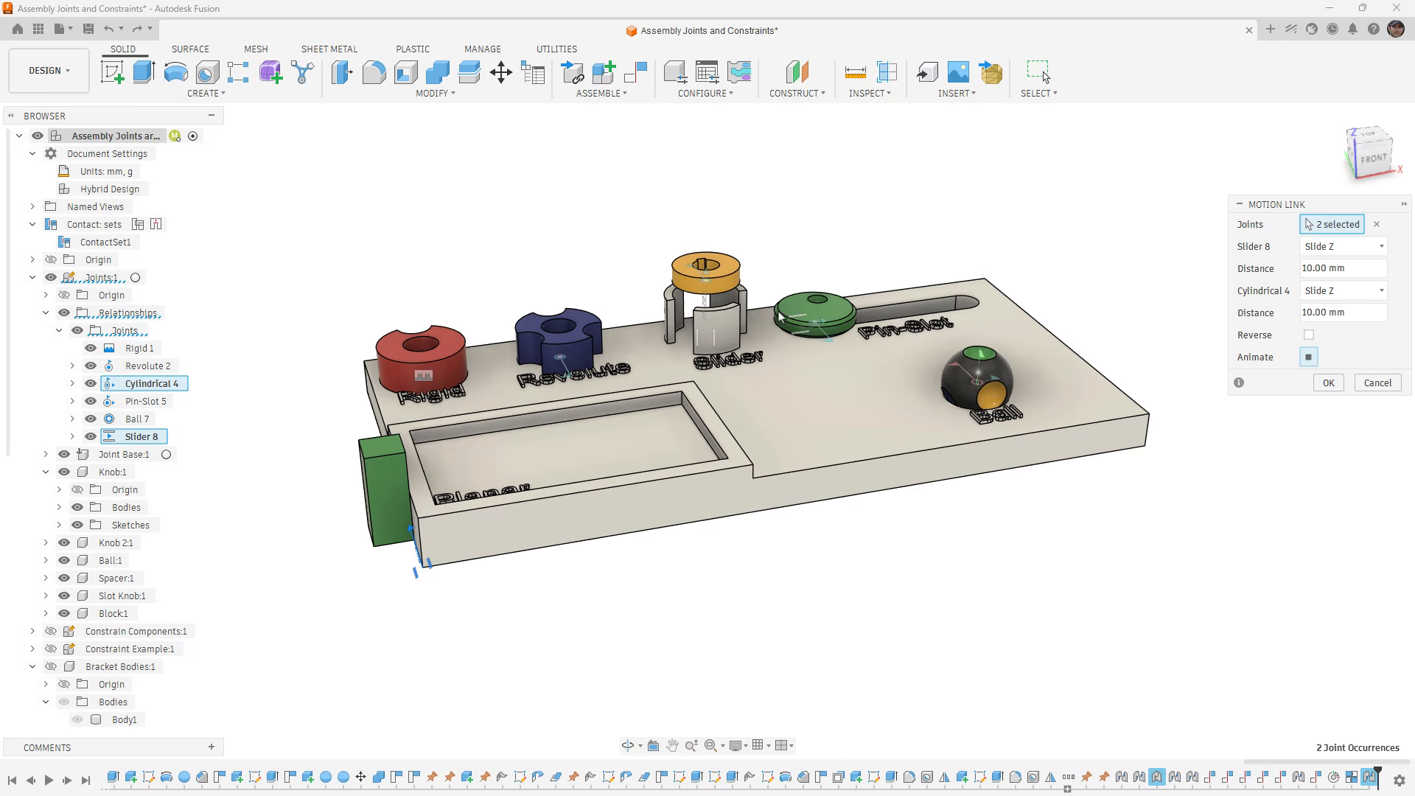
click(1328, 383)
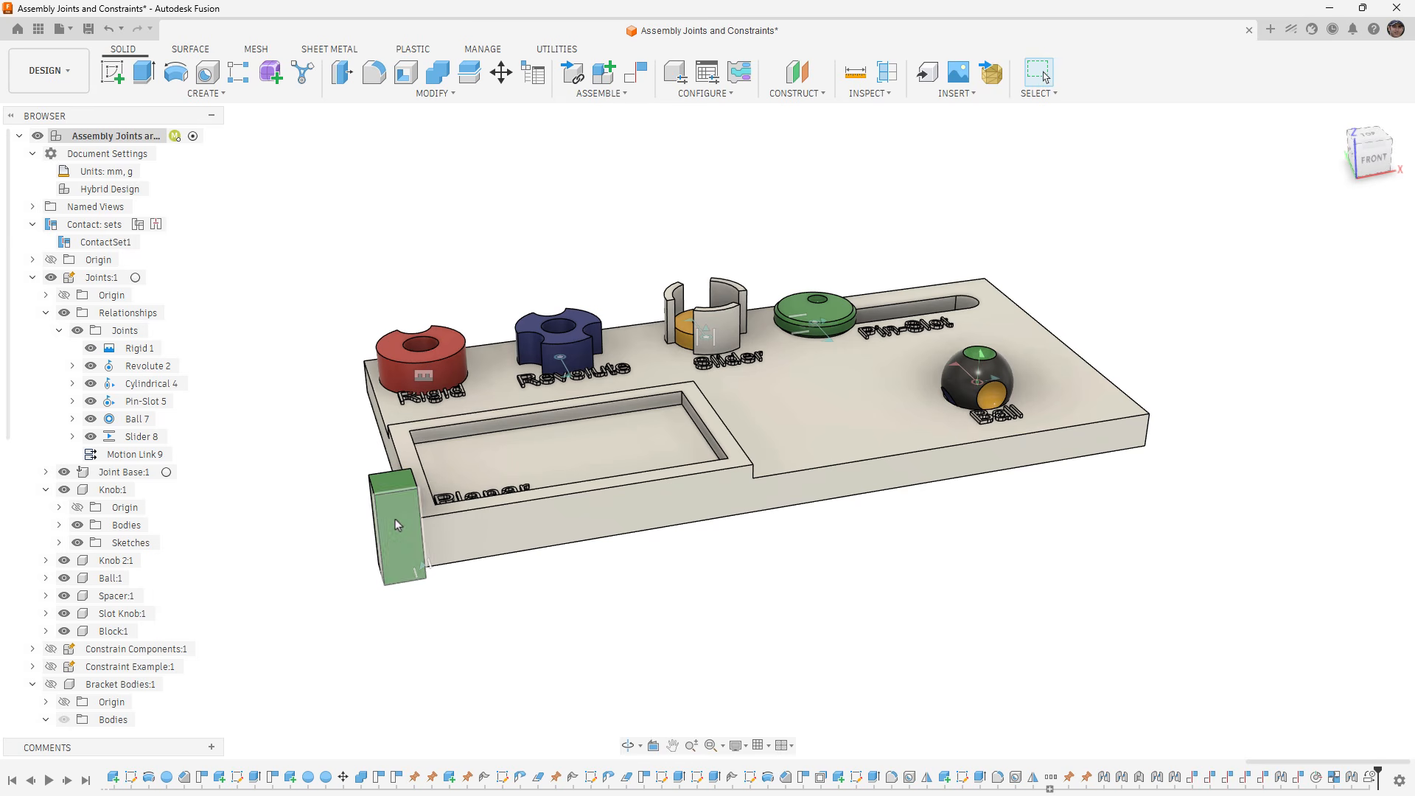
- Move the green block along its slider to test the linked motion of the orange ring, and revert the position
drag(392, 515, 378, 466)
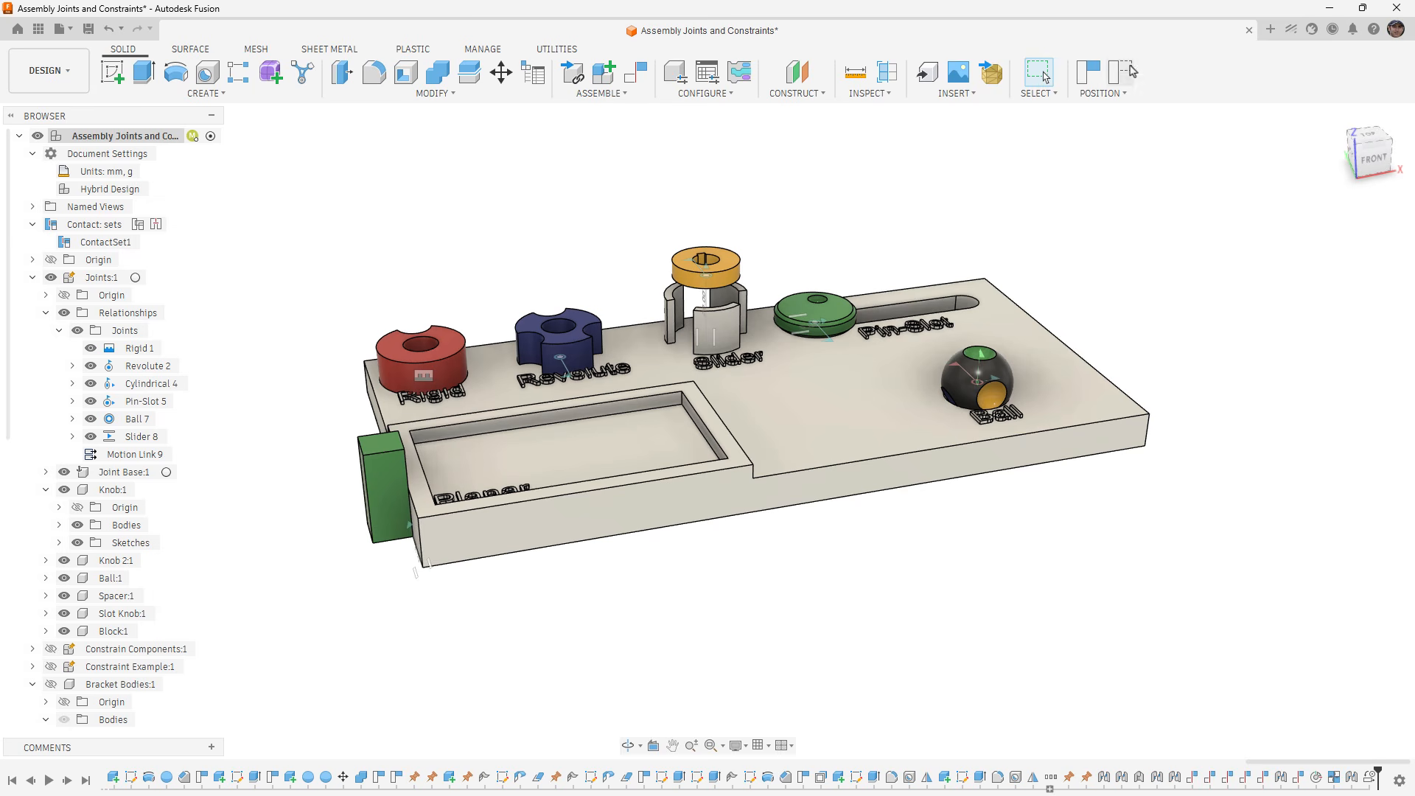
click(1123, 70)
scroll(818, 510, down, 3)
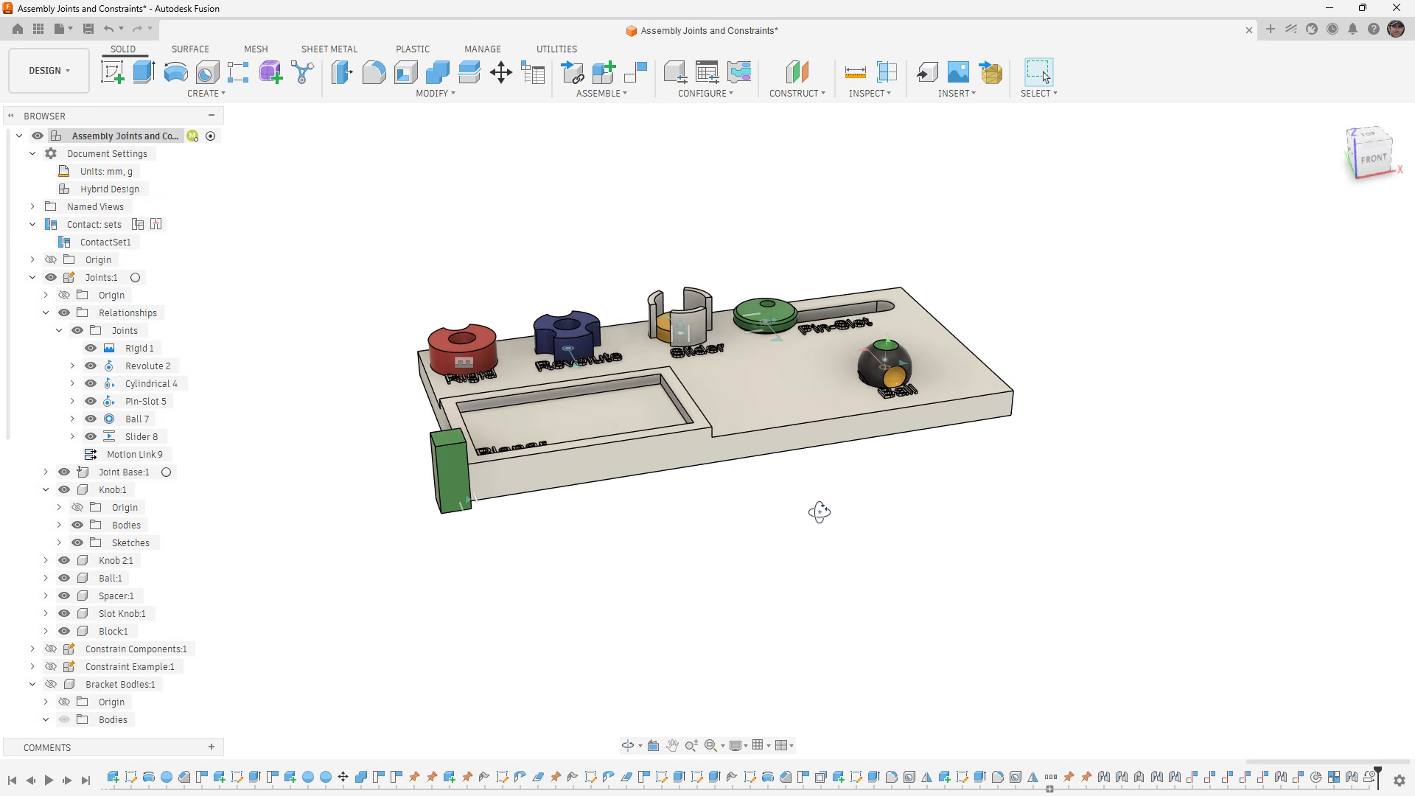
shift+middle_drag(818, 509, 755, 543)
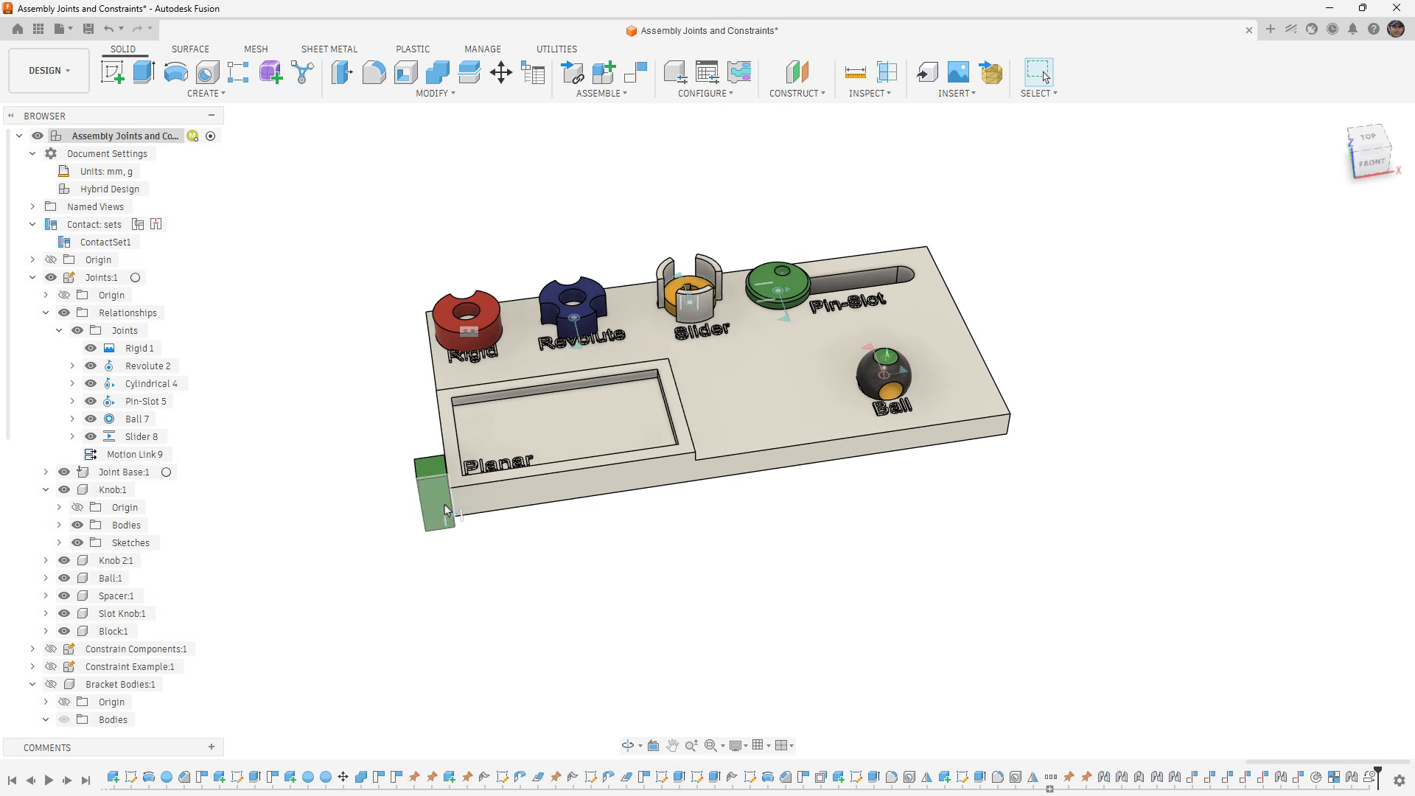
drag(429, 487, 436, 535)
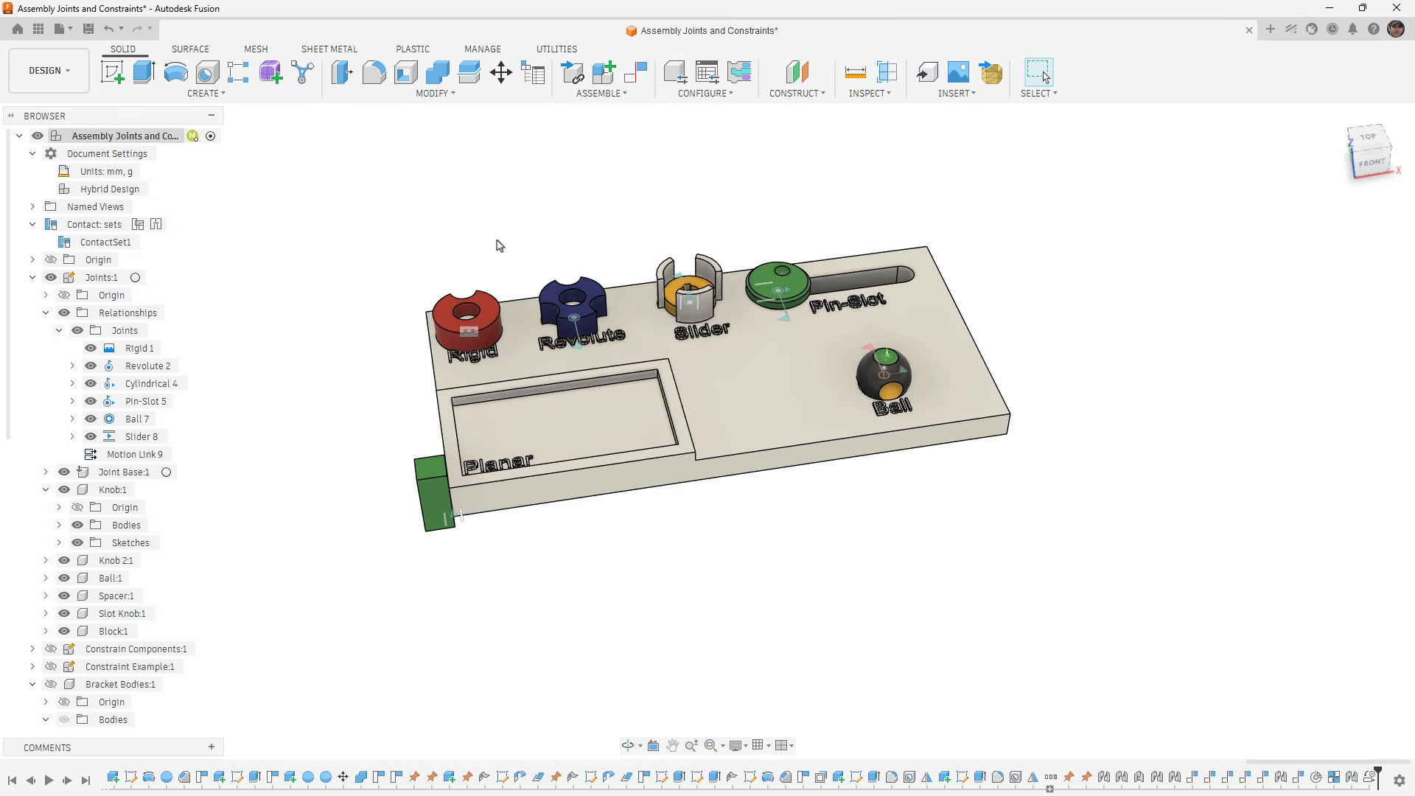
- Start a motion study, enlarge its window, and add the Revolute 2 joint to it
click(619, 94)
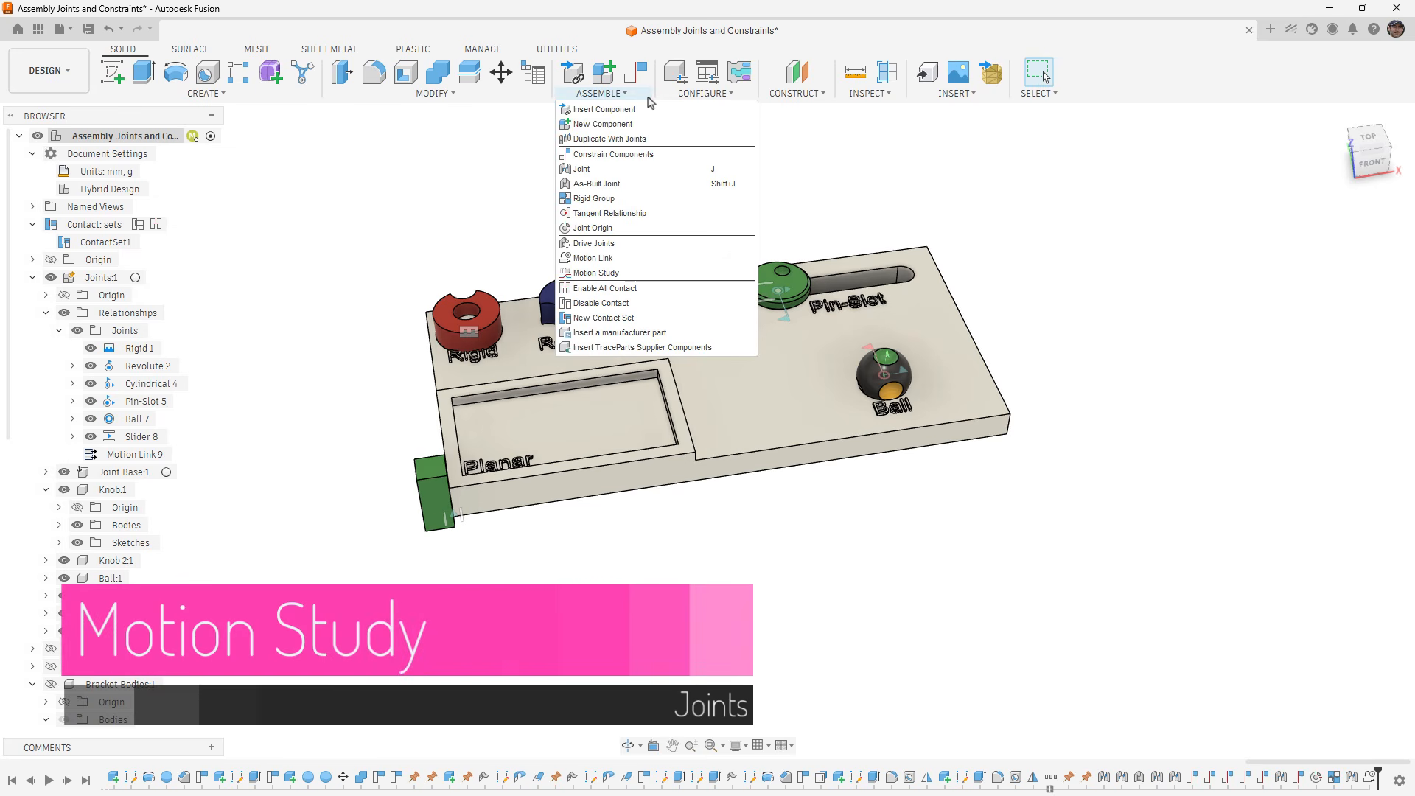
click(658, 275)
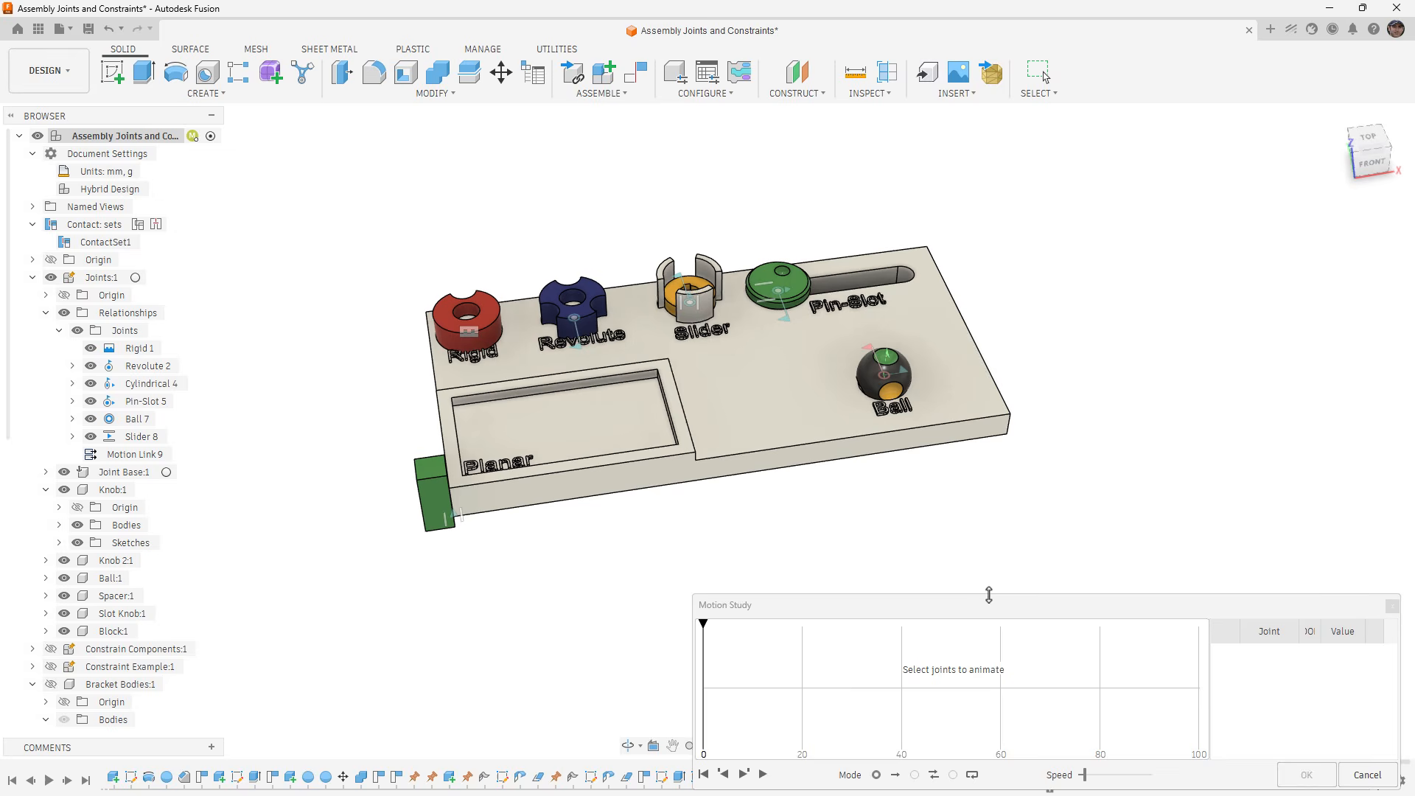
drag(989, 595, 984, 472)
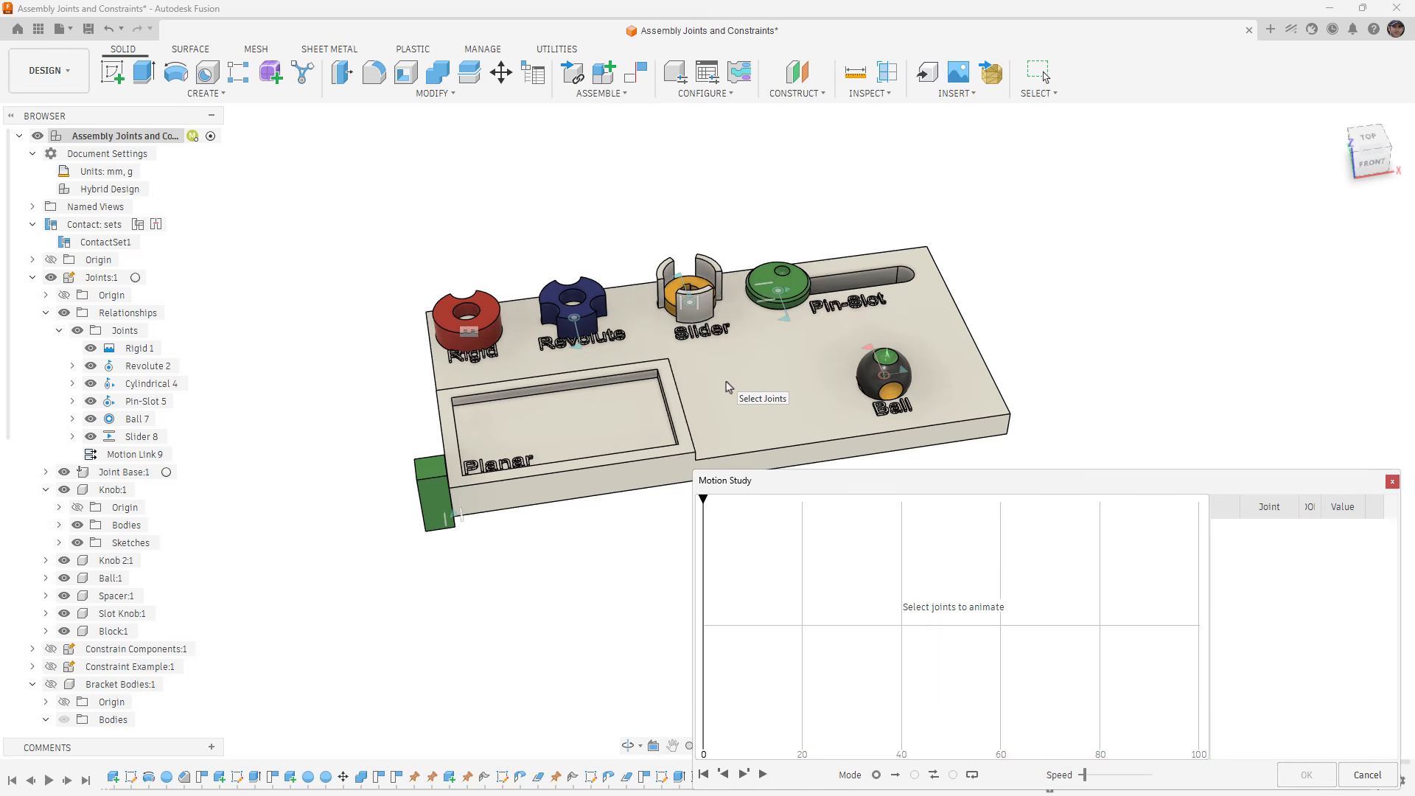
click(583, 352)
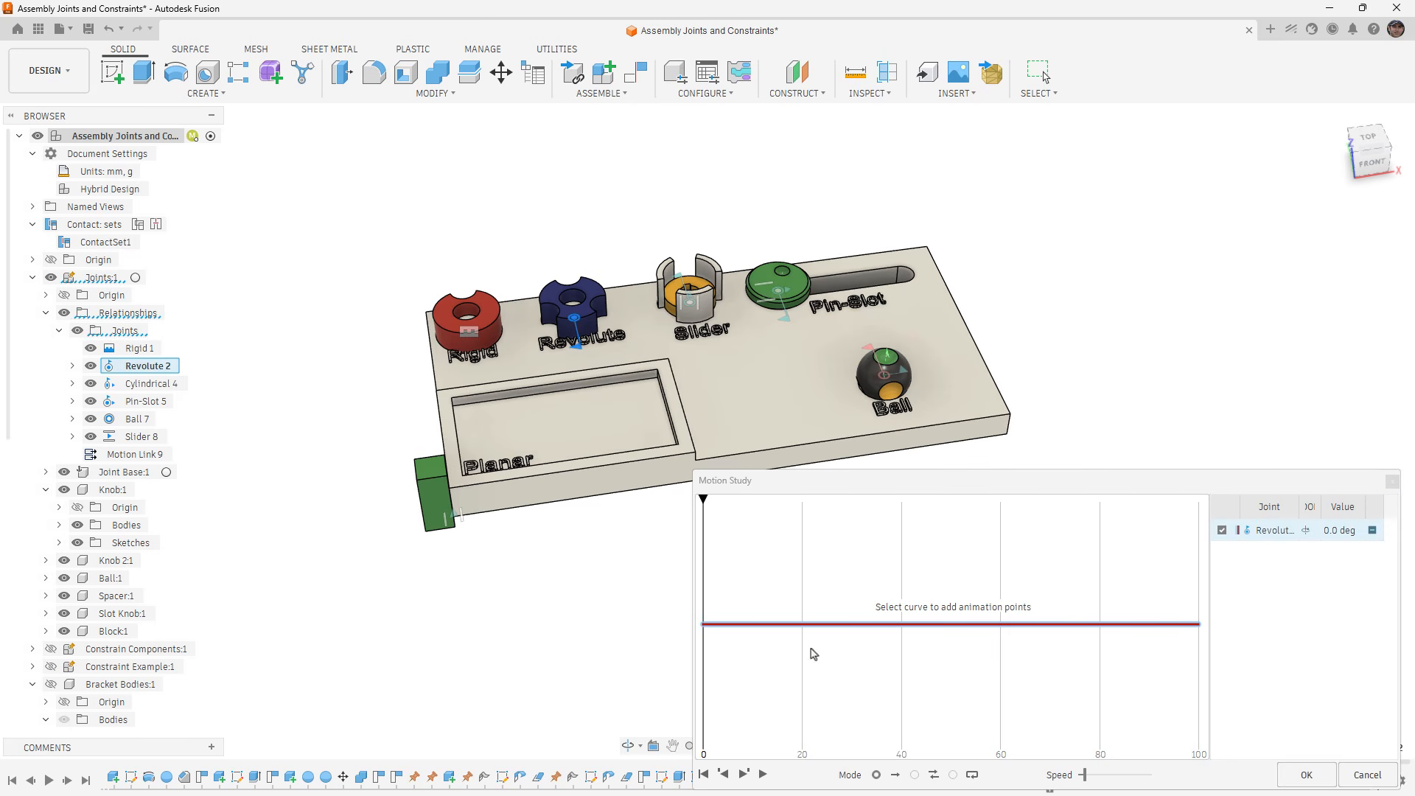
- Add a point at step 40 on the Revolute 2 curve with a 360 deg angle, then play the study at the lowest speed
click(902, 625)
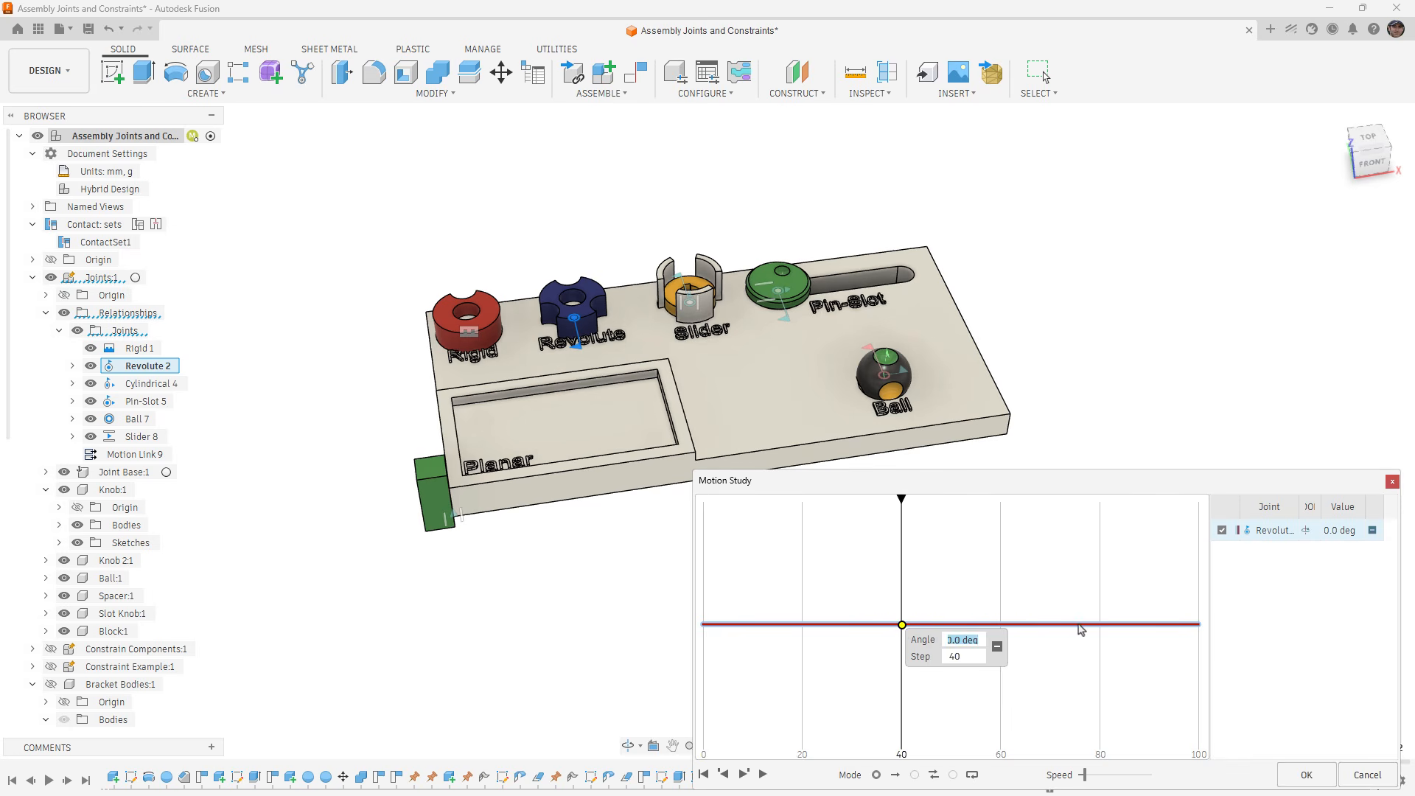
text(360)
key(Return)
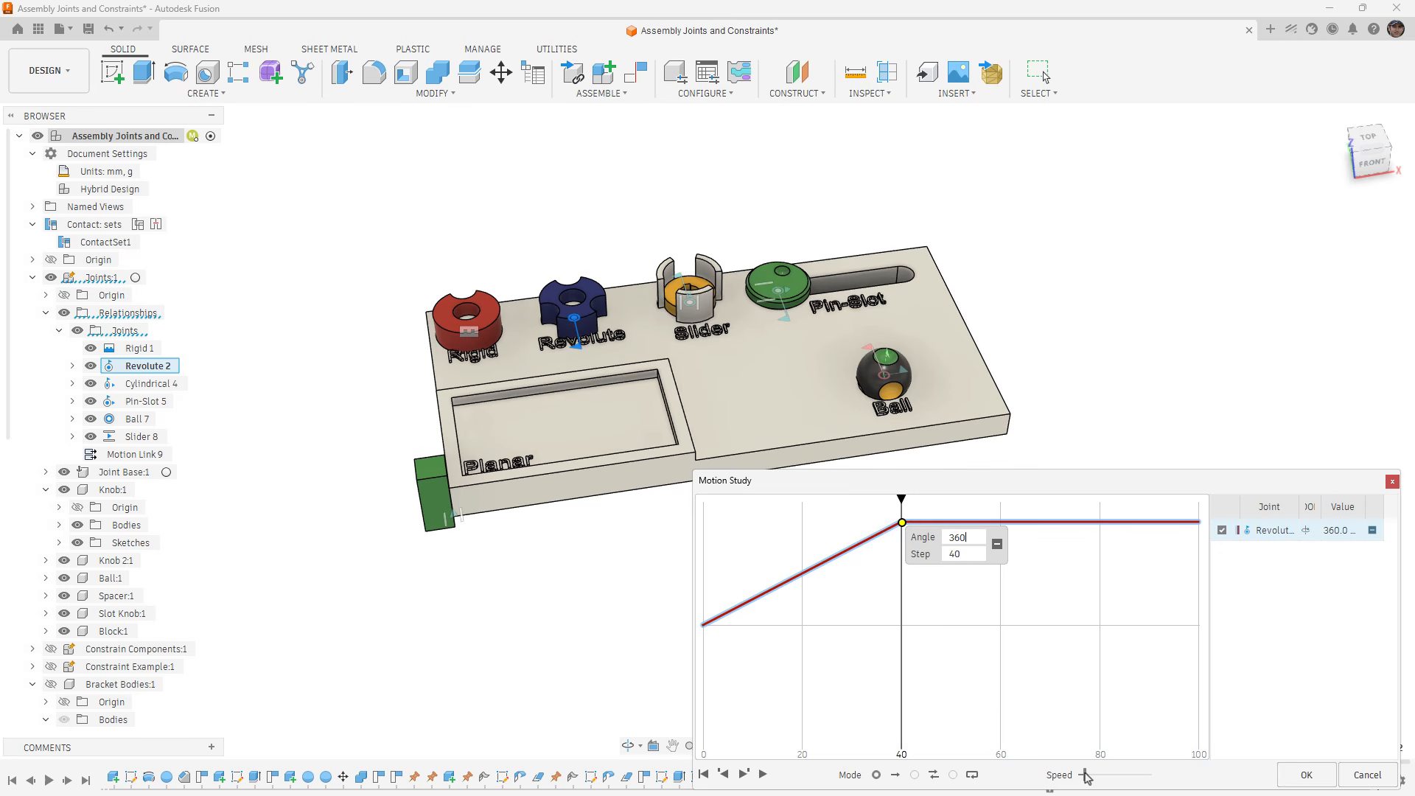
drag(1085, 777, 1073, 776)
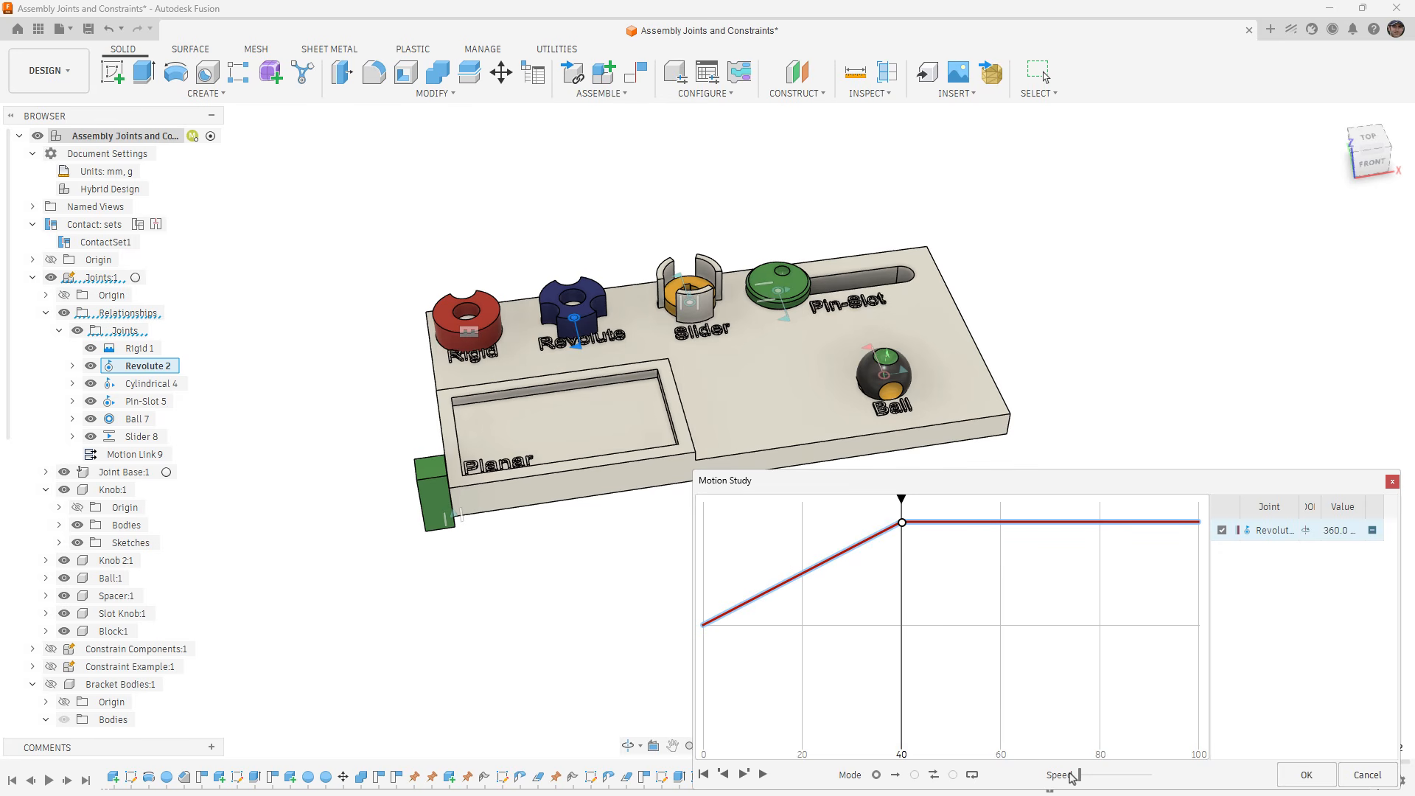
click(763, 774)
- Add Cylindrical 4 to the motion study and set its slide distance to 20 mm at step 59
click(689, 300)
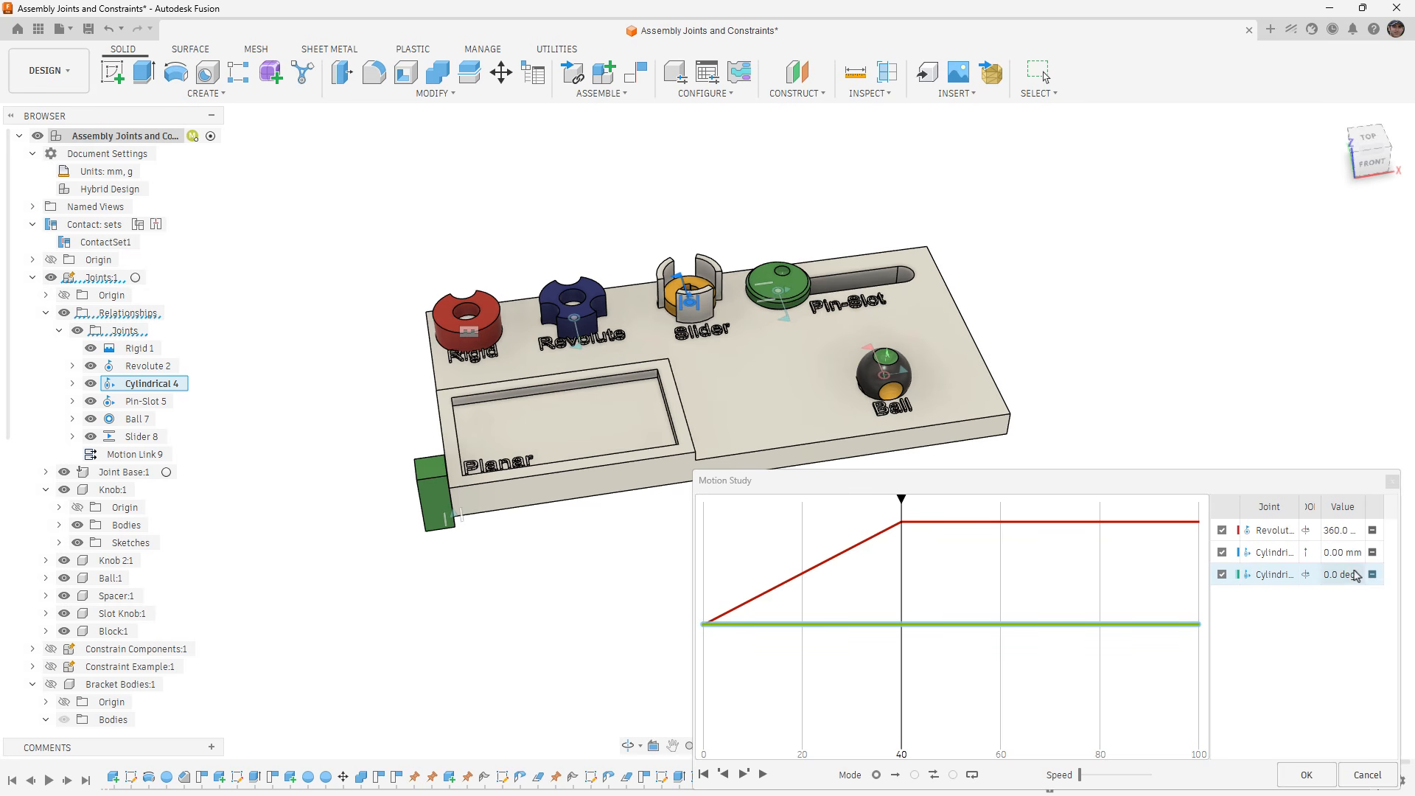
click(1001, 625)
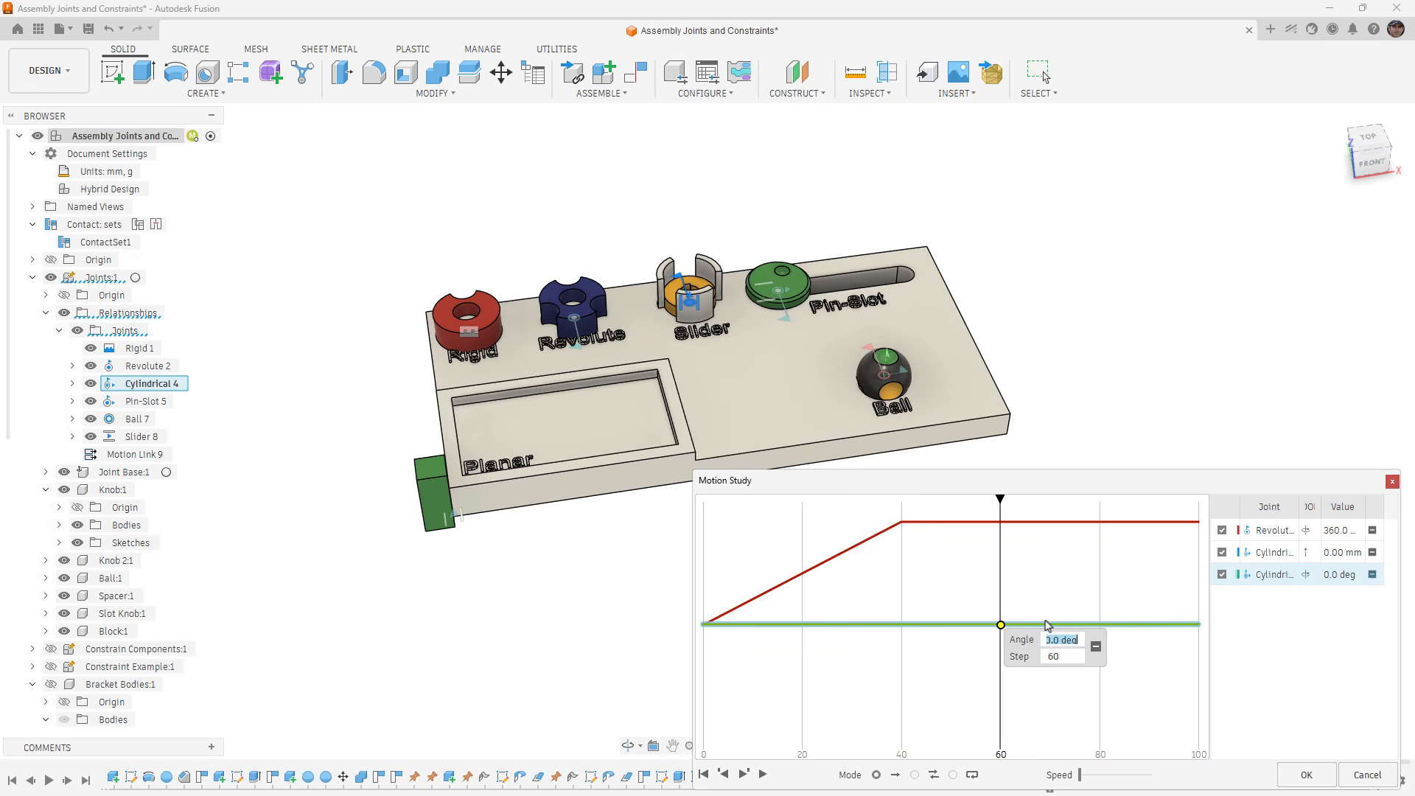
click(1340, 553)
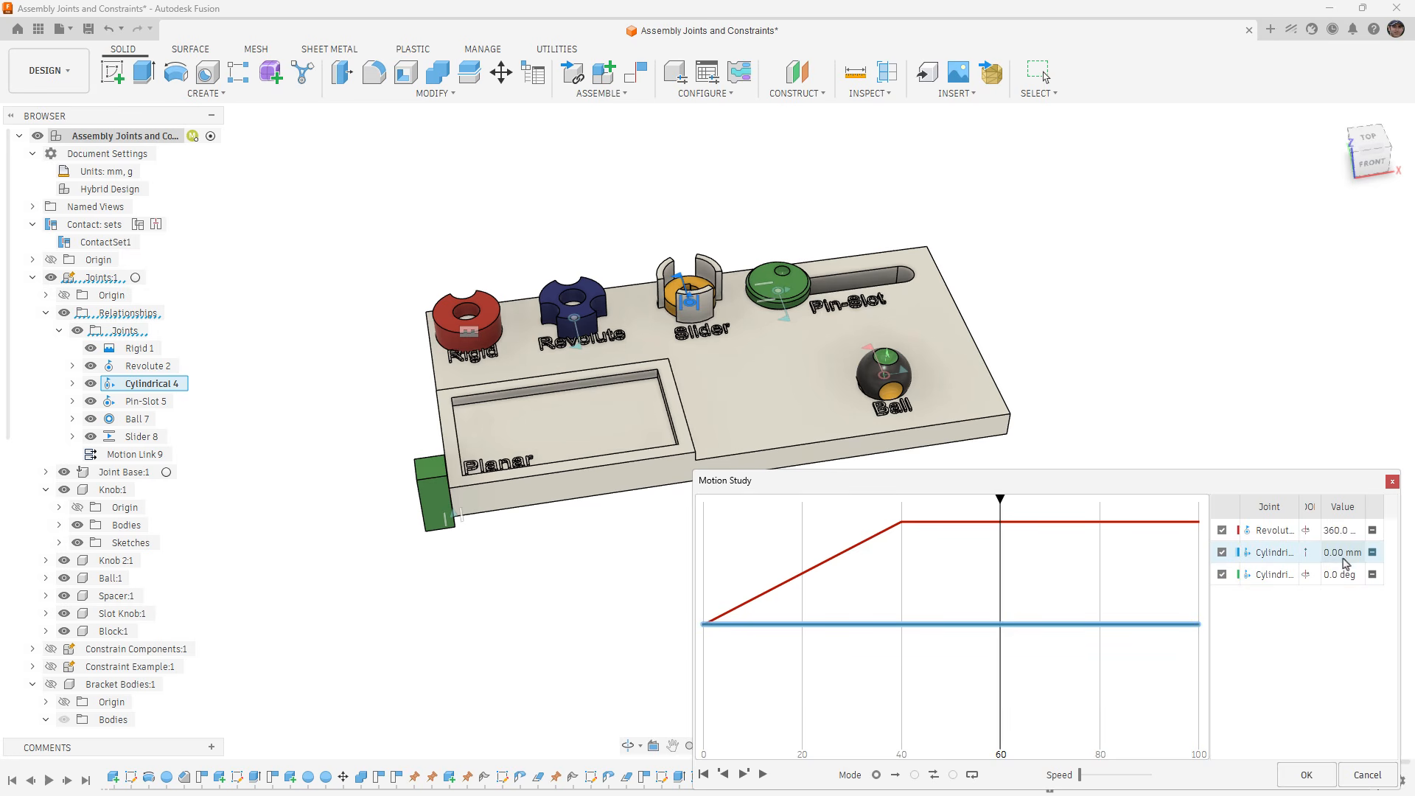
click(996, 625)
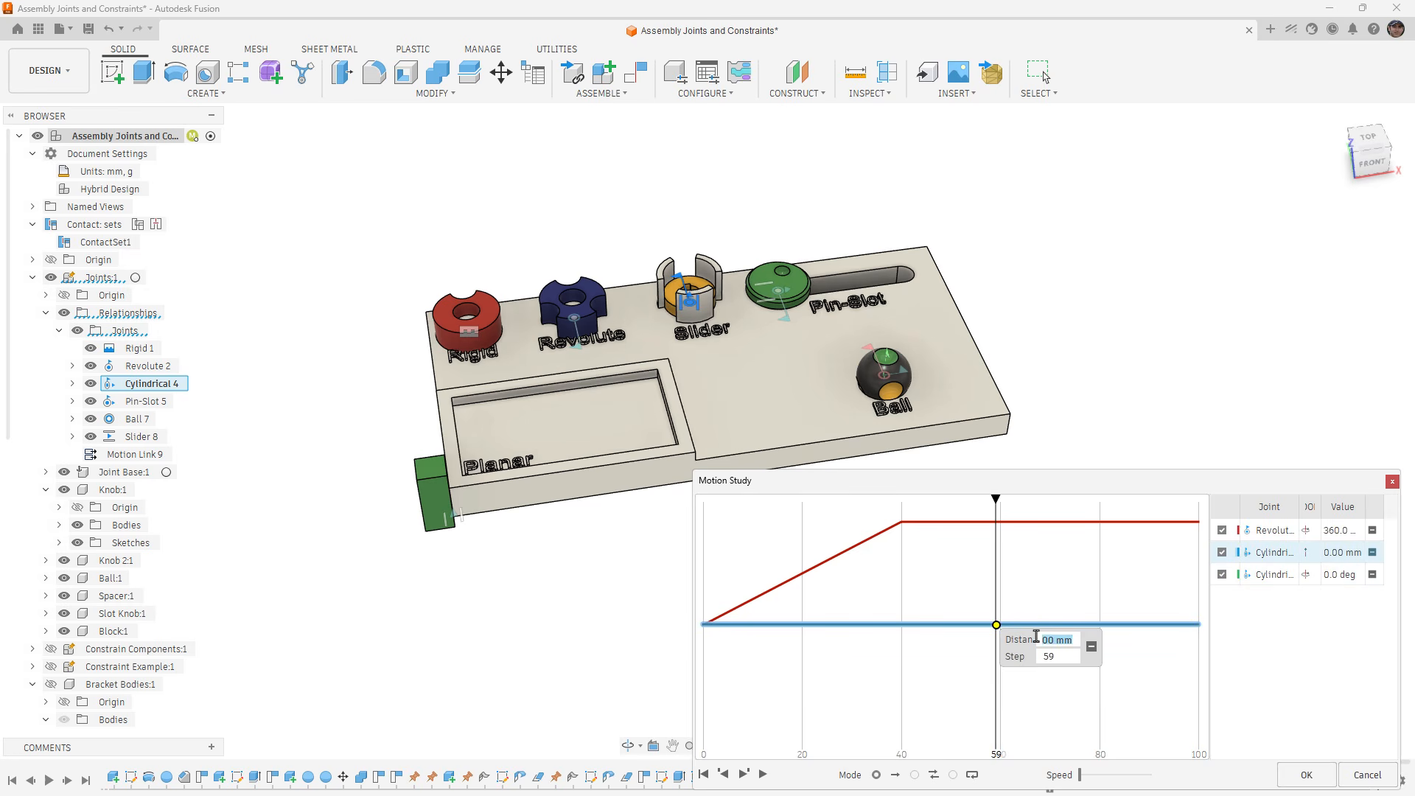
text(20)
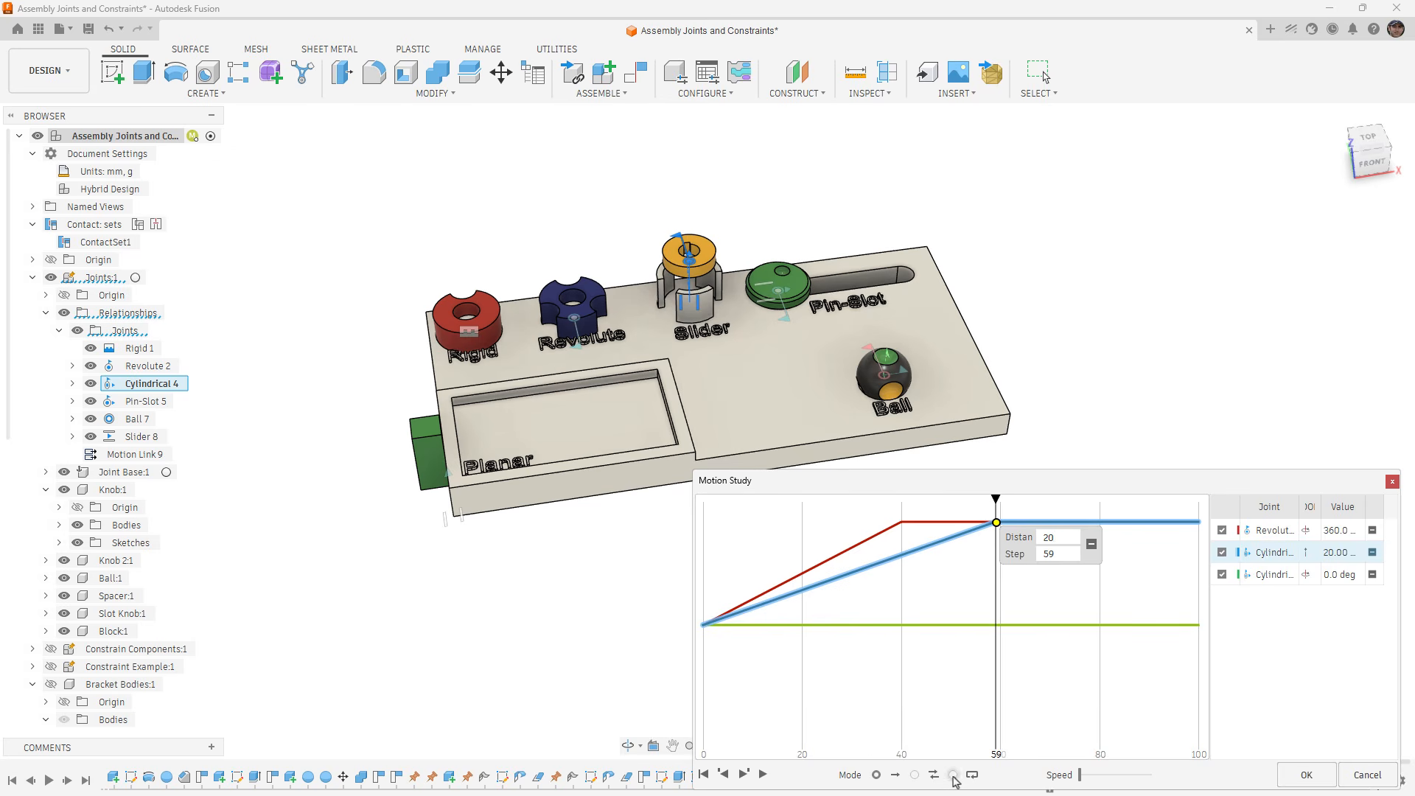
- Play the motion study in continuous loop mode, accept the study, and revert the component positions
click(952, 775)
click(762, 775)
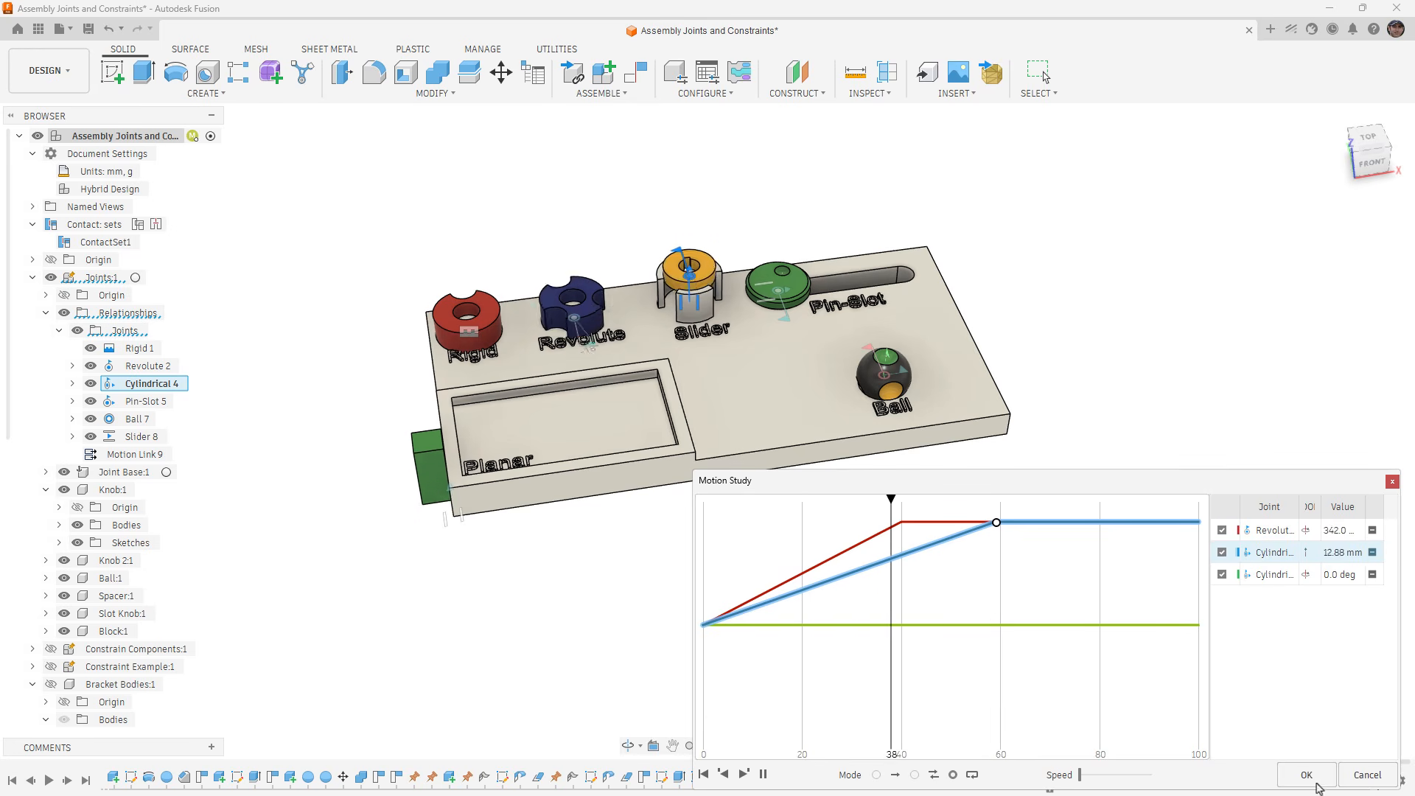
click(1306, 775)
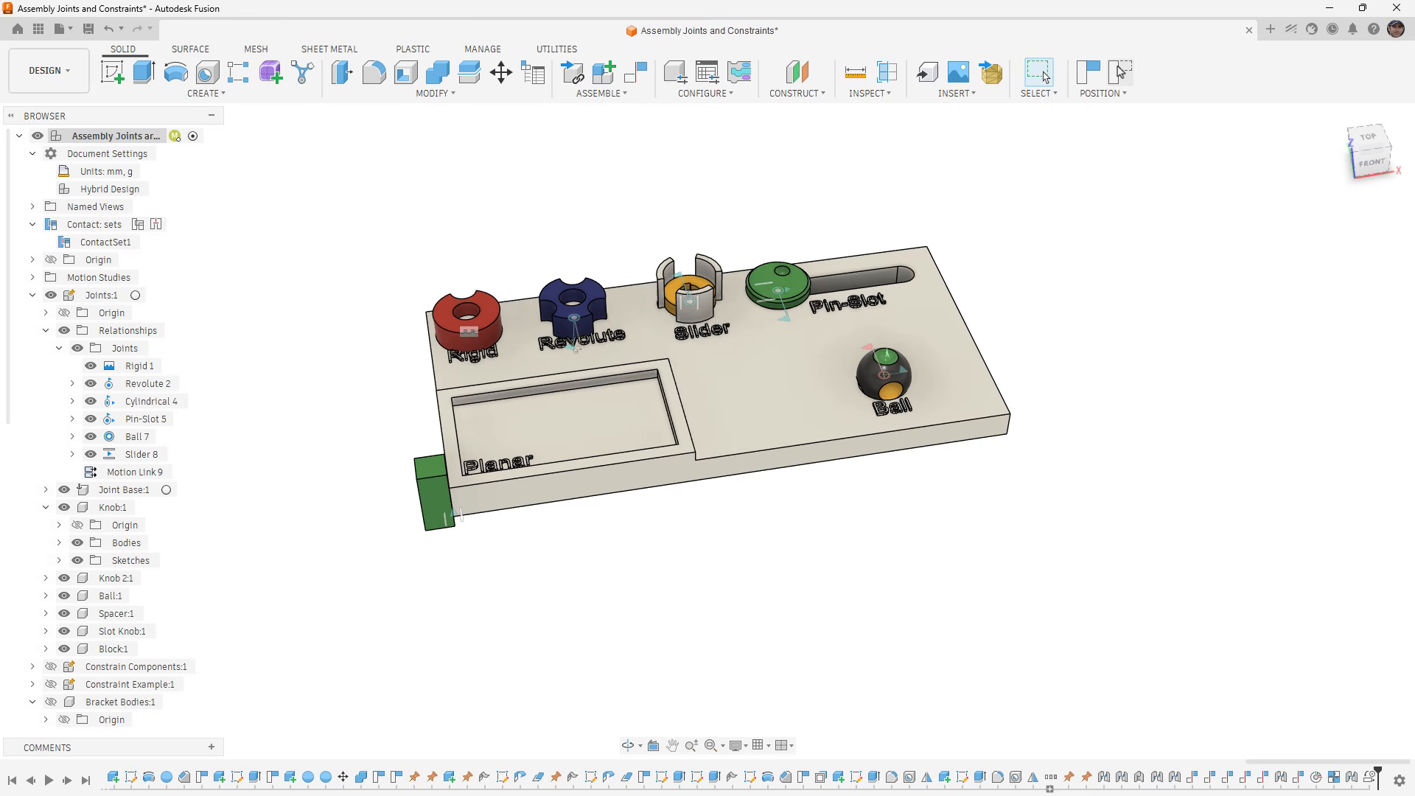
click(1120, 71)
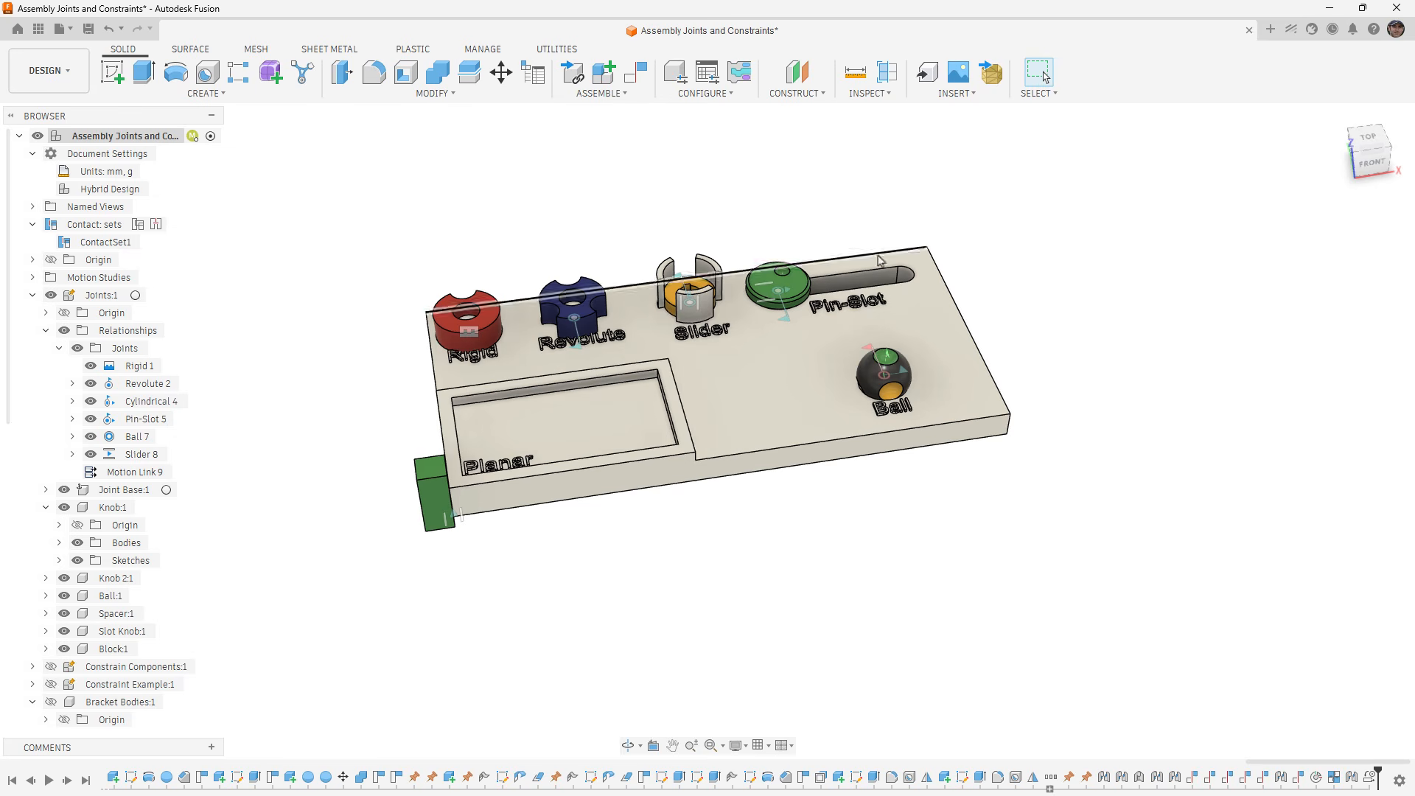
- Drive the Pin-Slot 5 joint, sliding the green knob along its slot and rotating it to 330 deg
click(787, 322)
text(50)
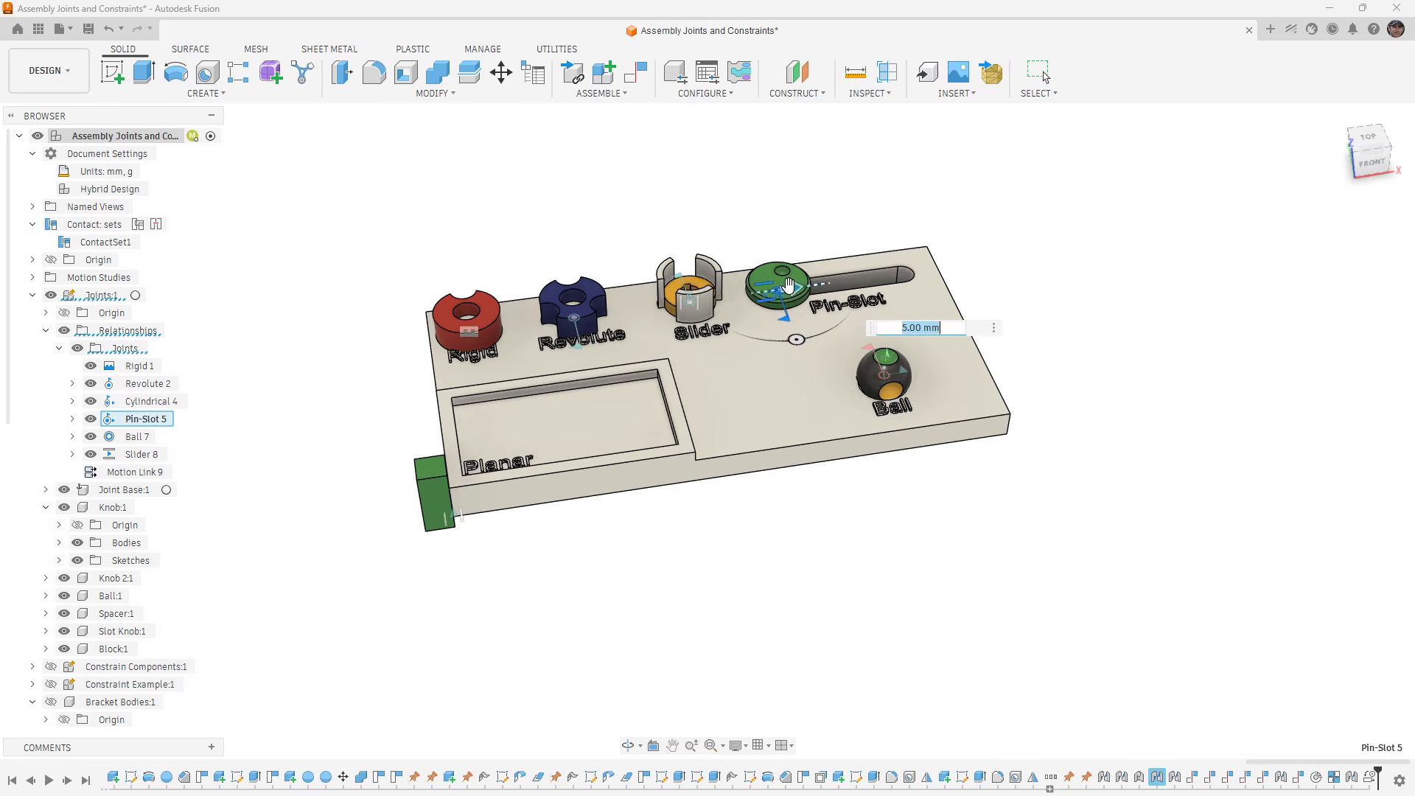
key(Return)
mouse_move(877, 273)
mouse_down()
mouse_move(788, 286)
mouse_move(881, 276)
mouse_up()
drag(887, 327, 920, 315)
right_click(1037, 234)
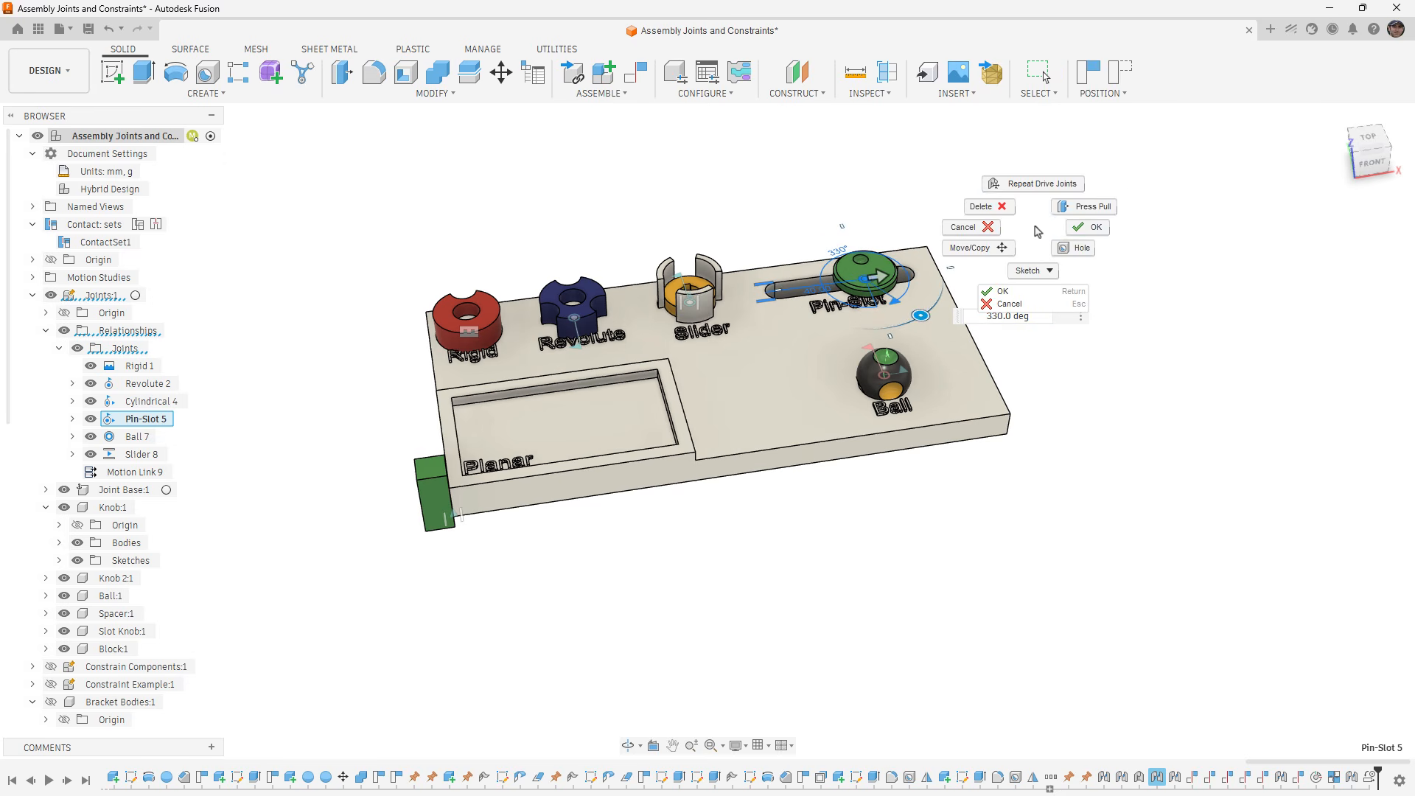
click(1083, 226)
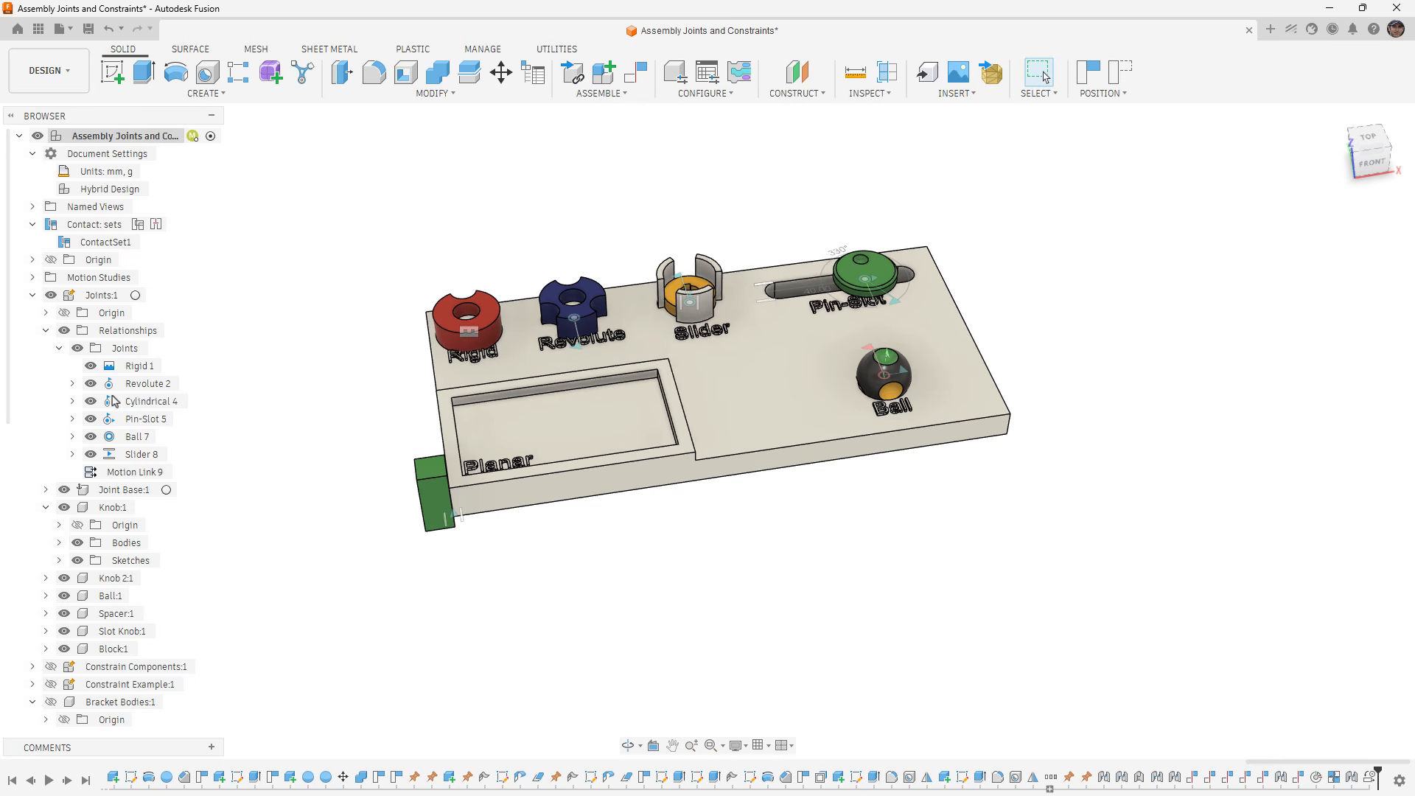
- Animate the joint relationships of Slider 8, stop the animation, and run it again
click(115, 454)
right_click(115, 454)
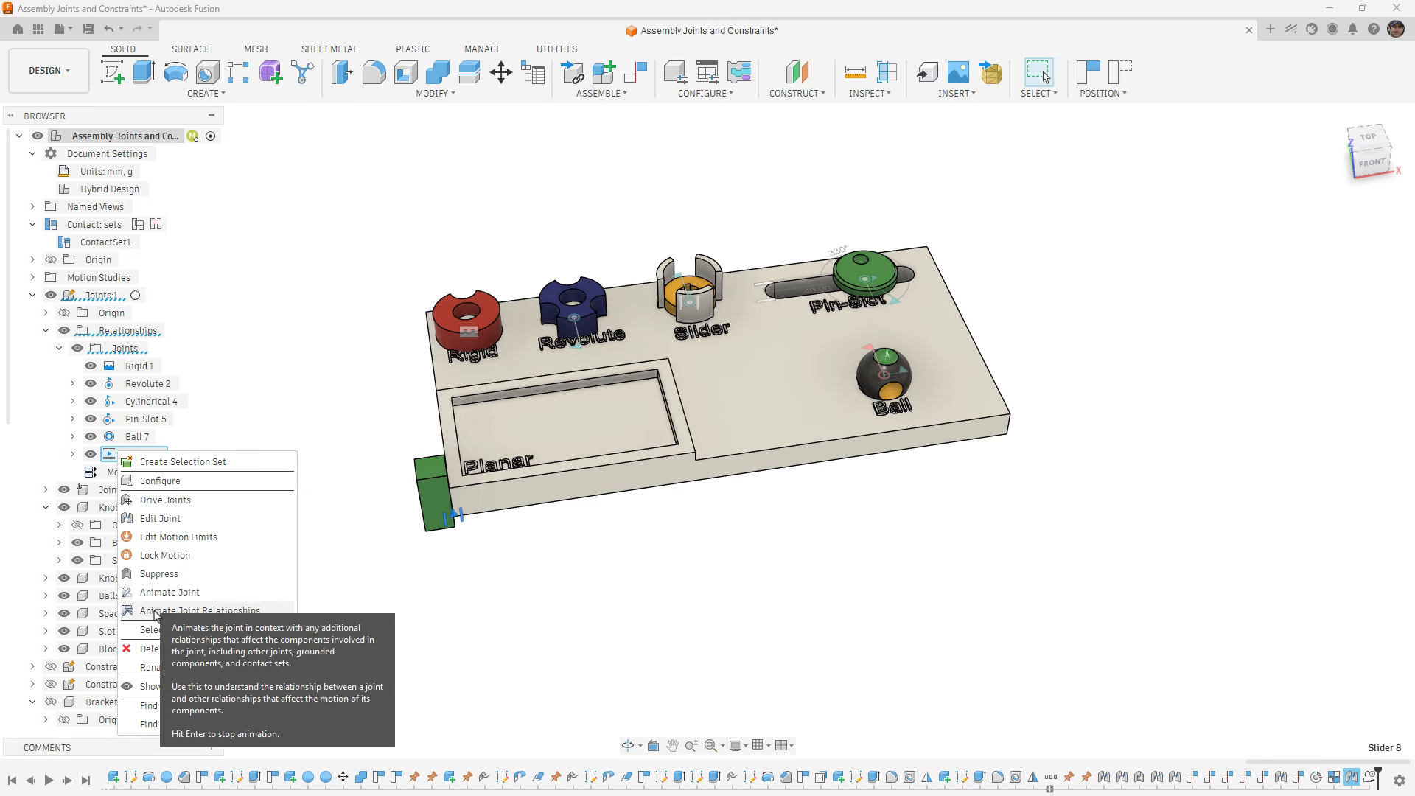
click(156, 607)
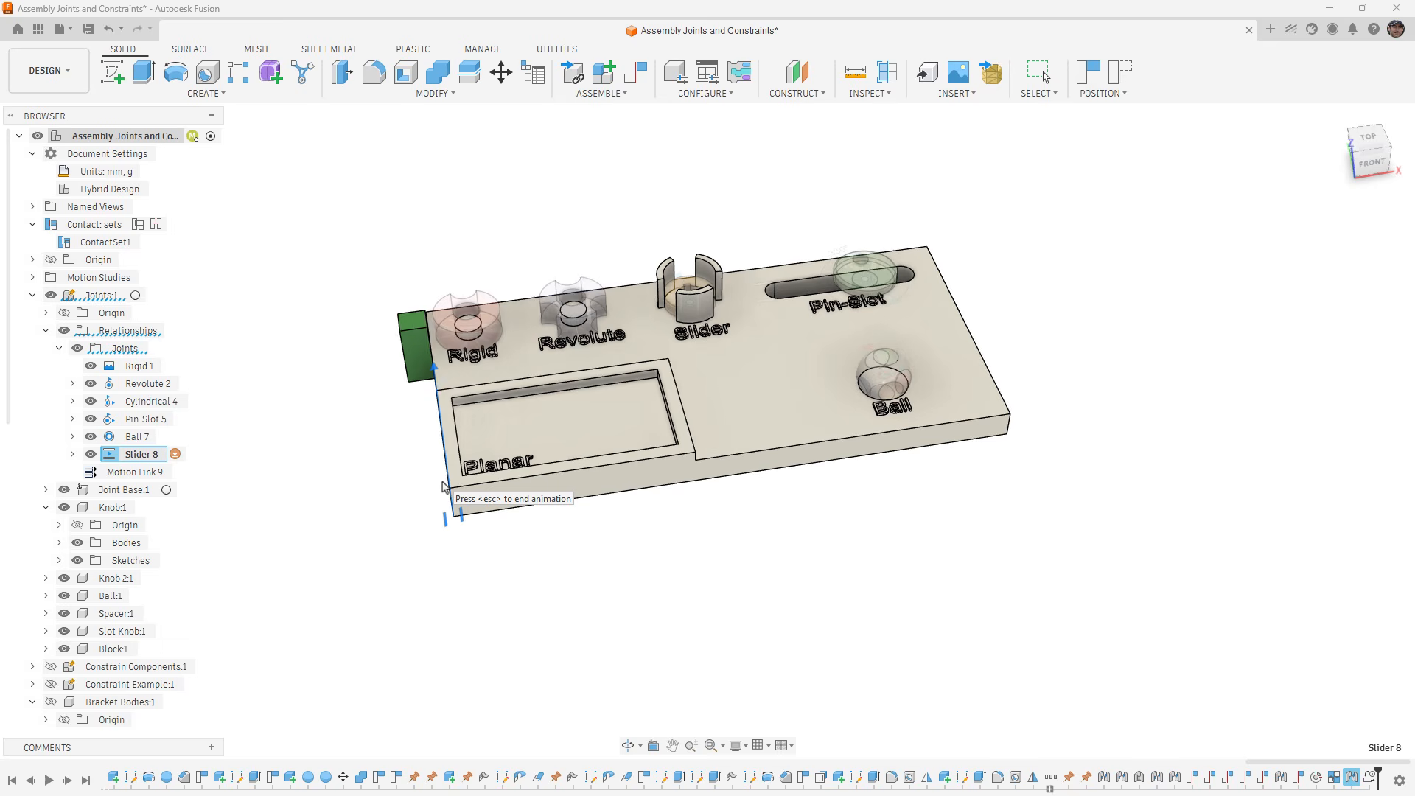
key(Escape)
right_click(138, 458)
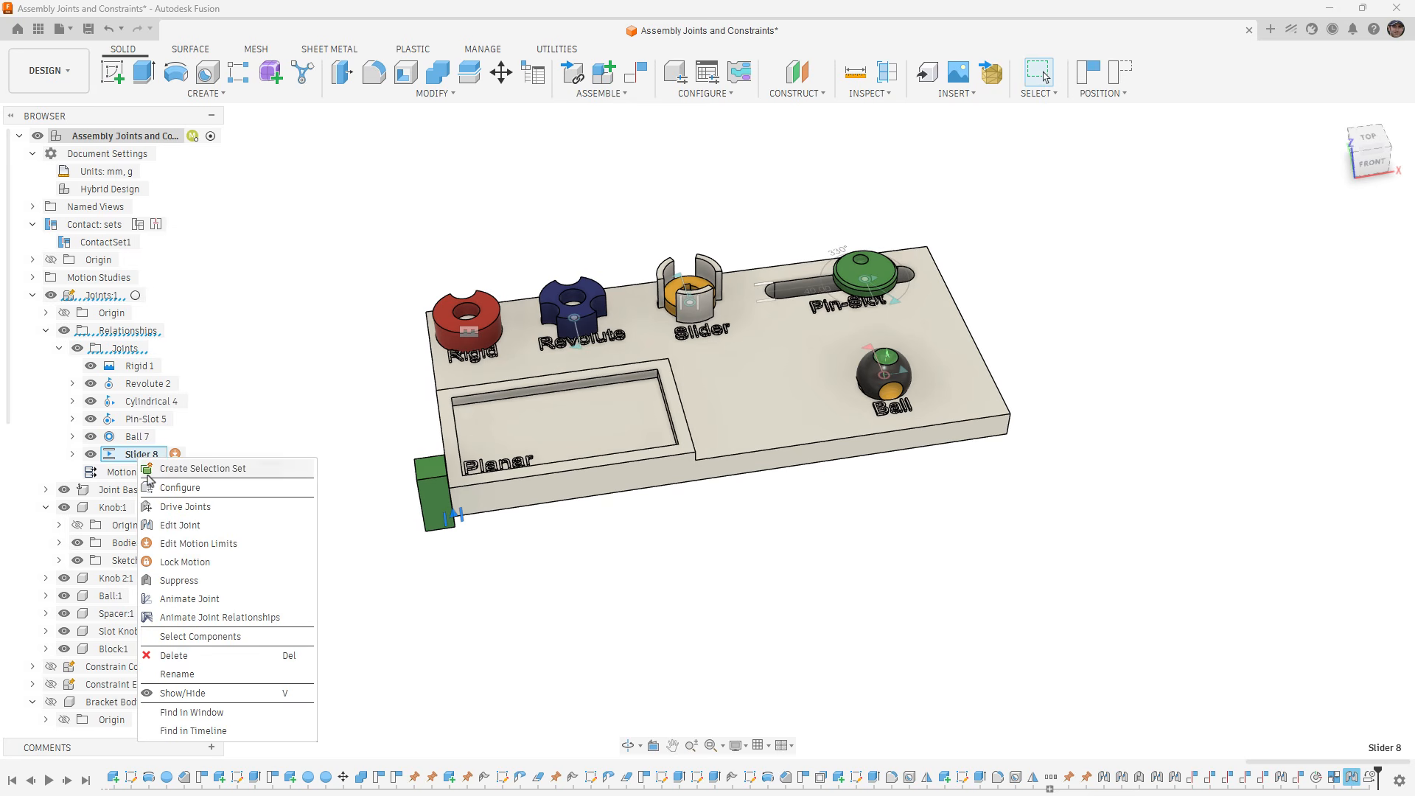
click(197, 619)
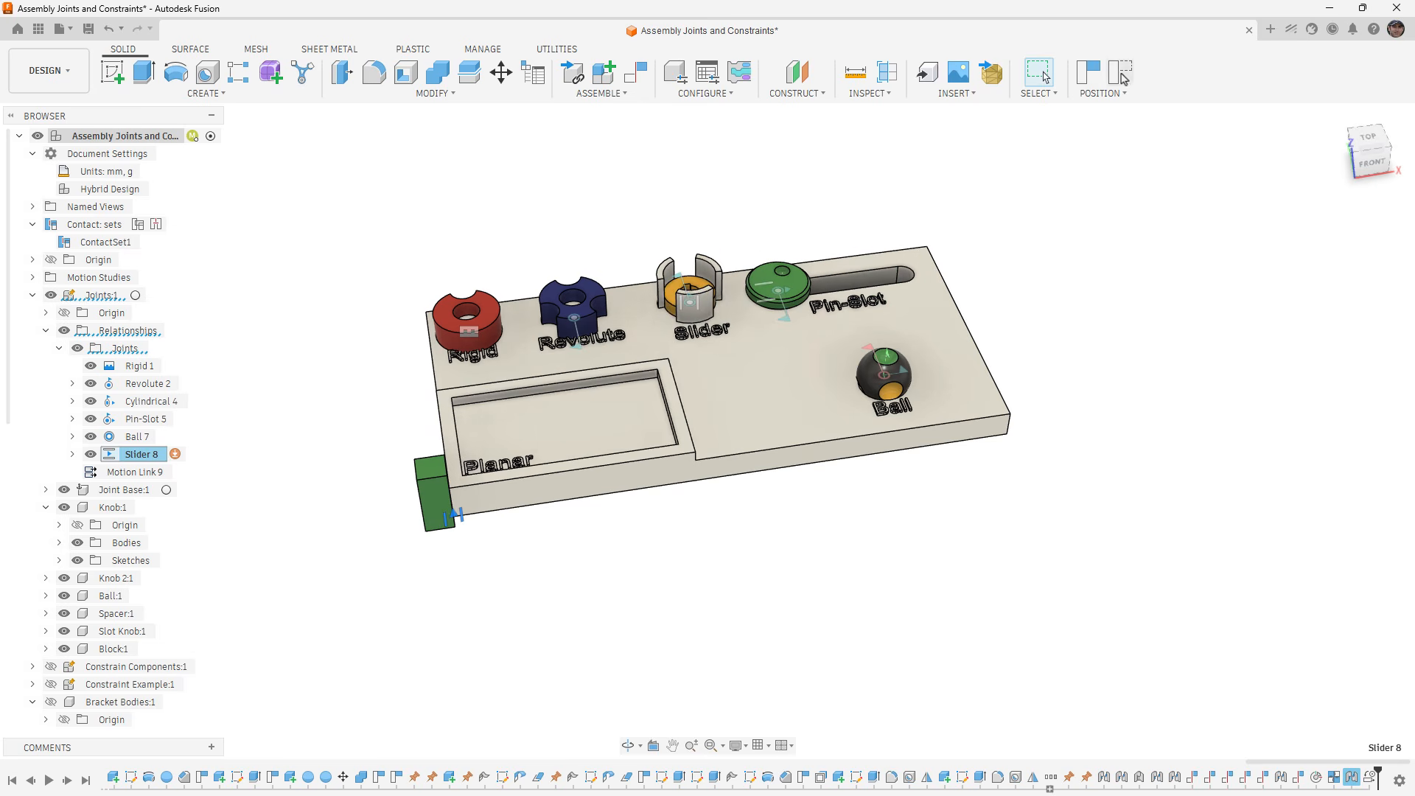
click(630, 93)
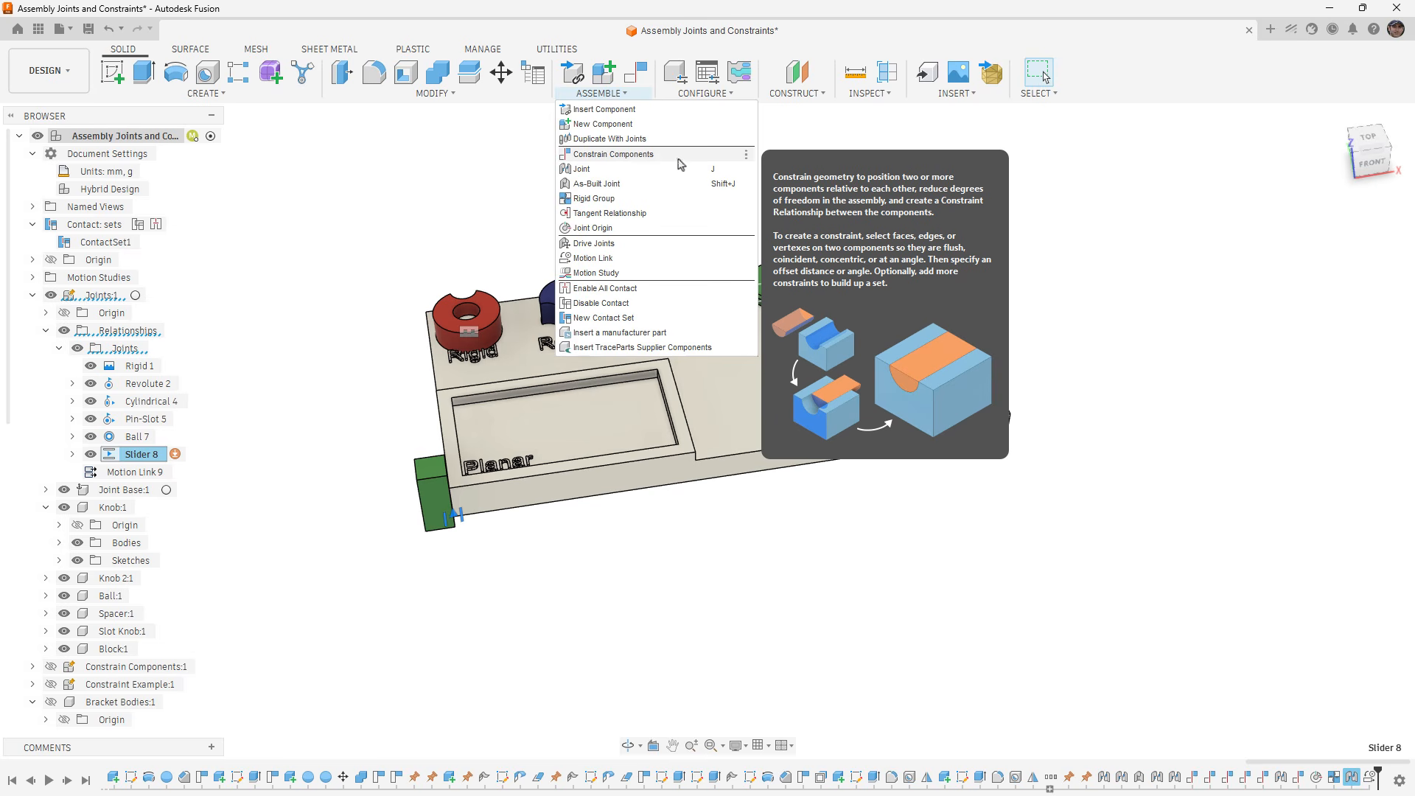
click(1144, 193)
click(1339, 123)
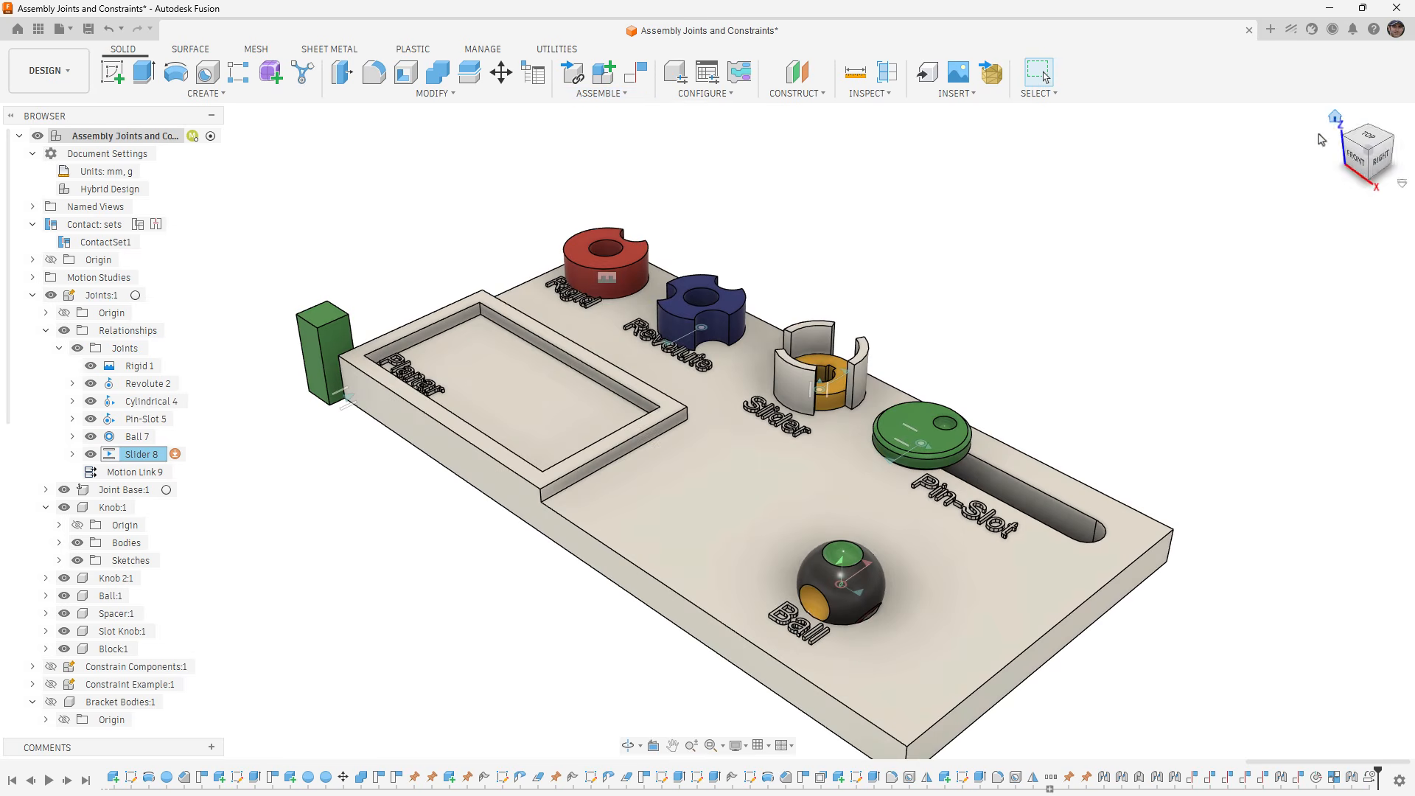